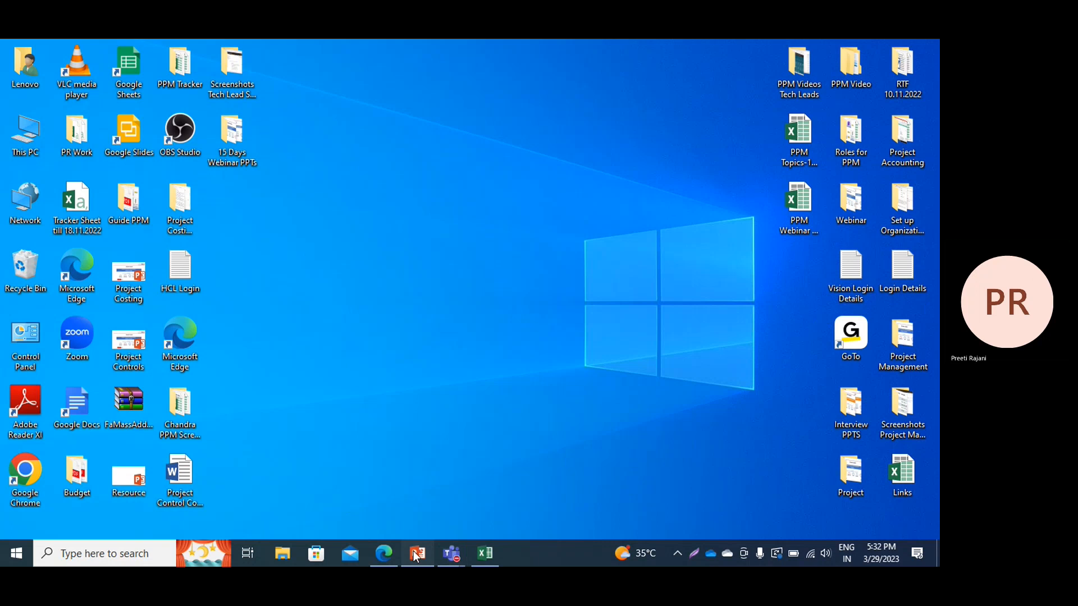
Bring the 'Day 3 PPM' PowerPoint presentation to the front
click(417, 554)
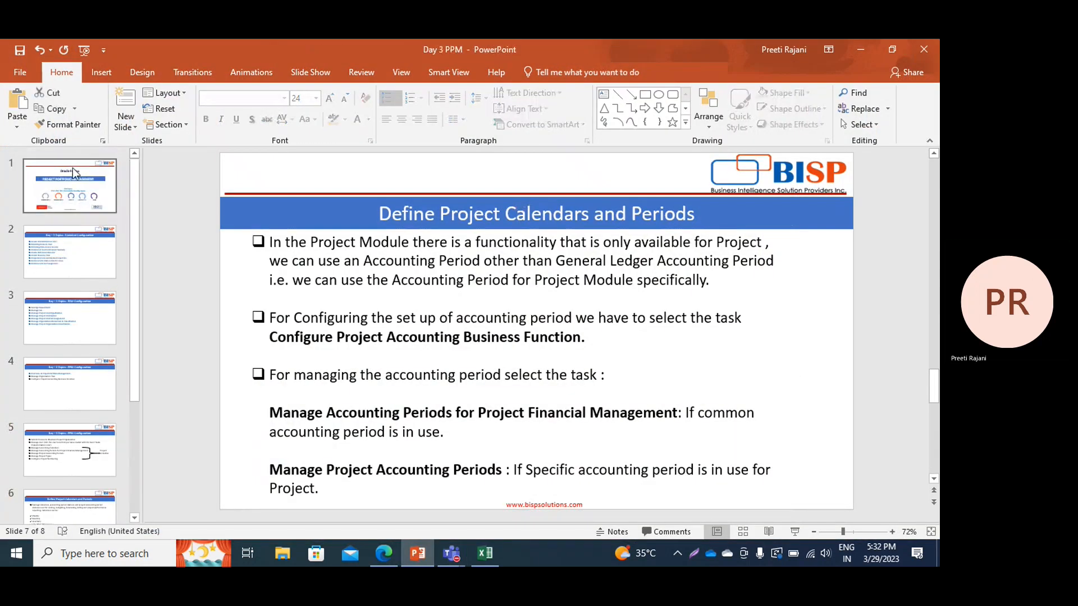
Present the Day 3 PPM deck as a slide show from slide 1, then return to the browser
click(72, 168)
click(84, 50)
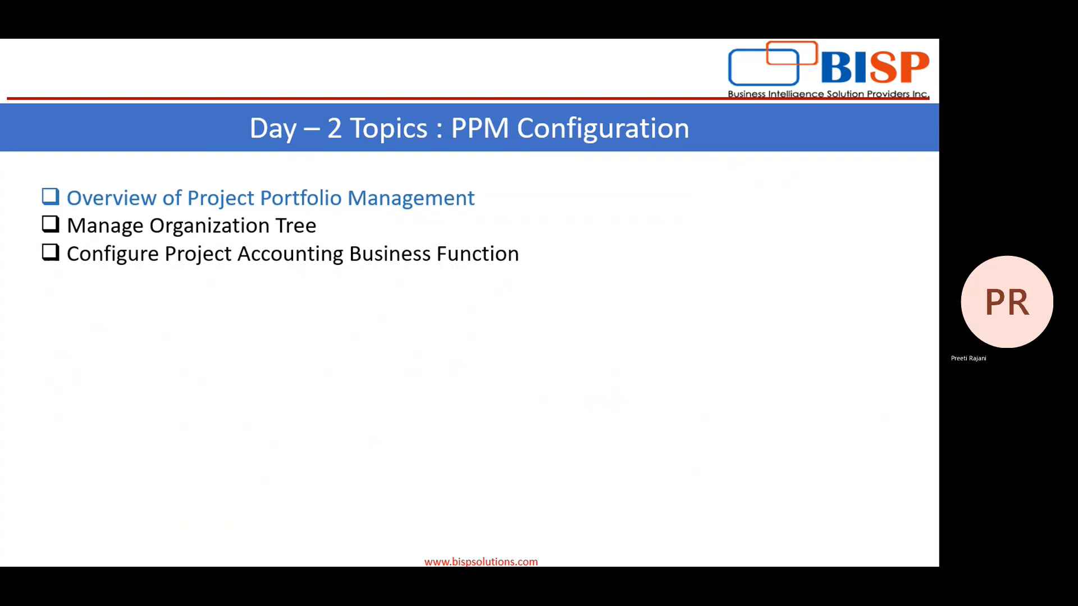
key(alt+Tab)
key(alt+Tab)
key(alt+Tab)
key(alt+Tab)
key(alt+Tab)
key(alt+Tab)
key(alt+Tab)
key(alt+Tab)
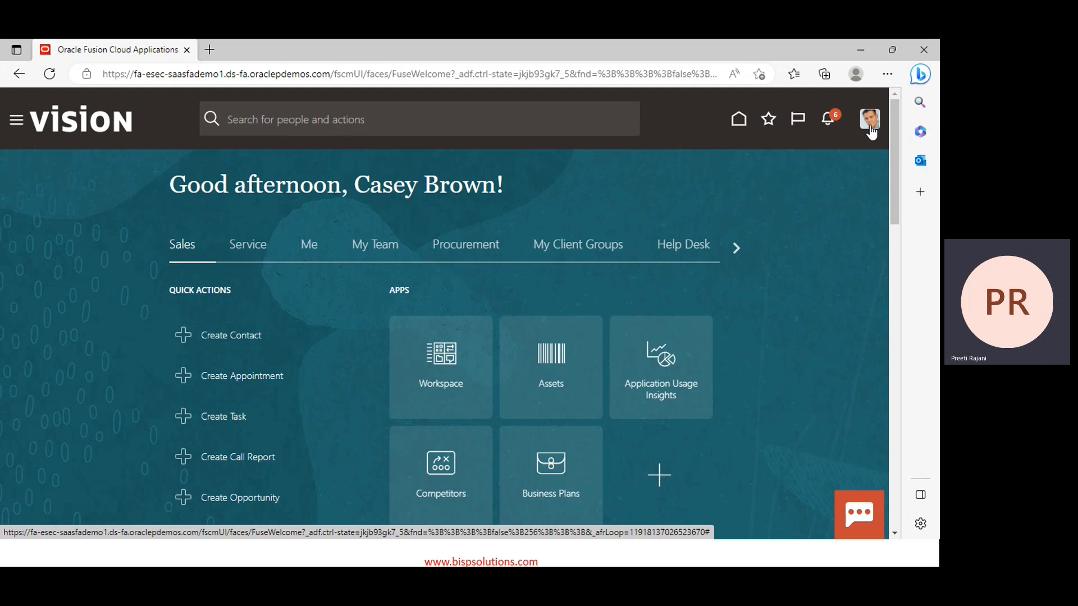
Go to Setup and Maintenance and switch the offering to Project Financial Management
click(870, 131)
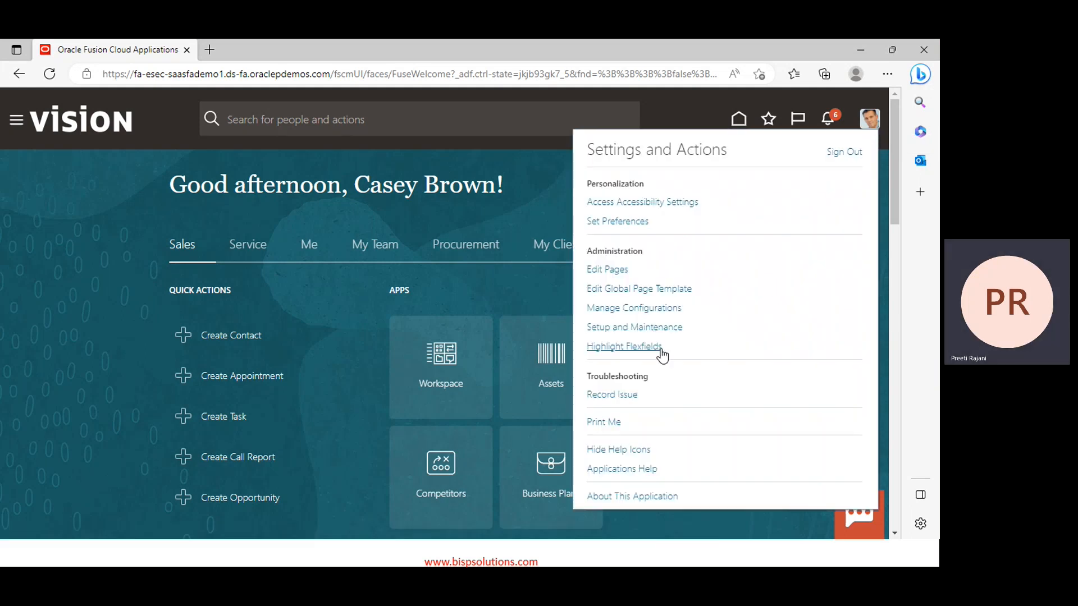
click(630, 330)
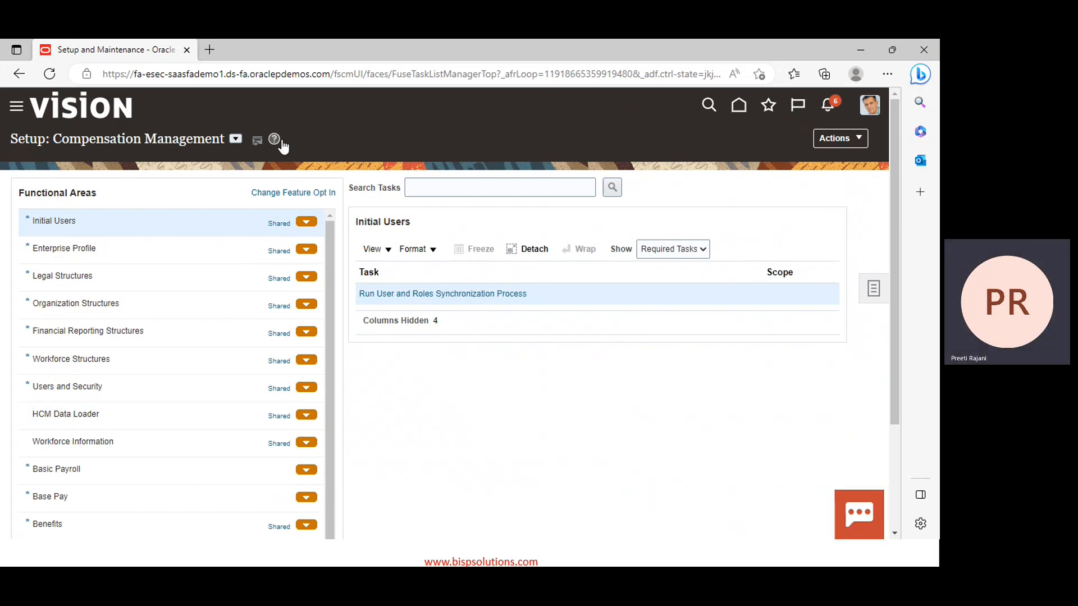
click(236, 139)
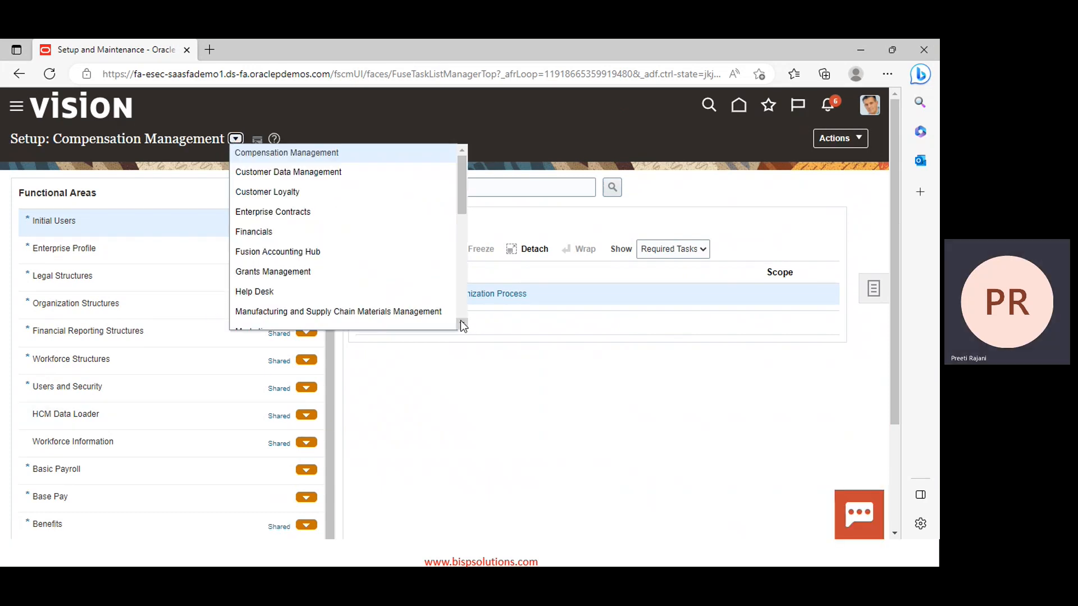
scroll(462, 323, down, 3)
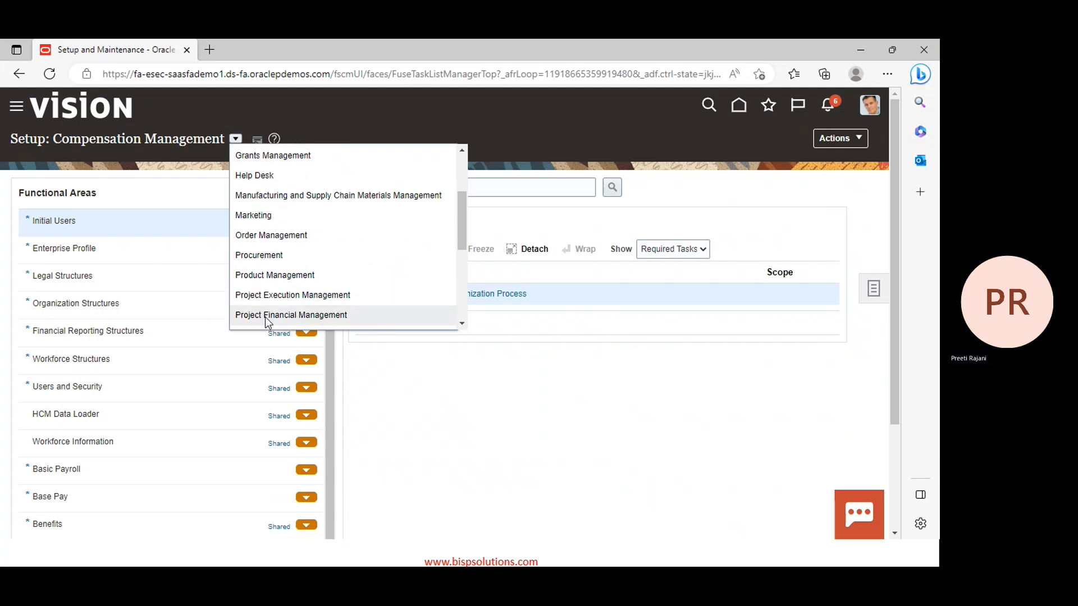
click(265, 317)
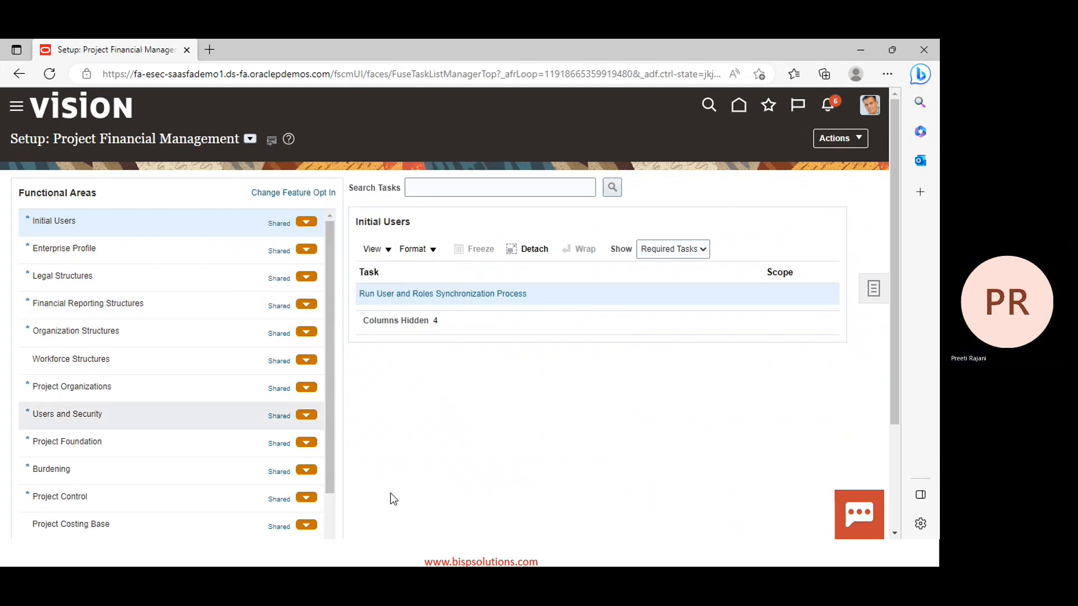
Open Manage Organization Trees under Project Organizations > Workforce Structures
click(93, 385)
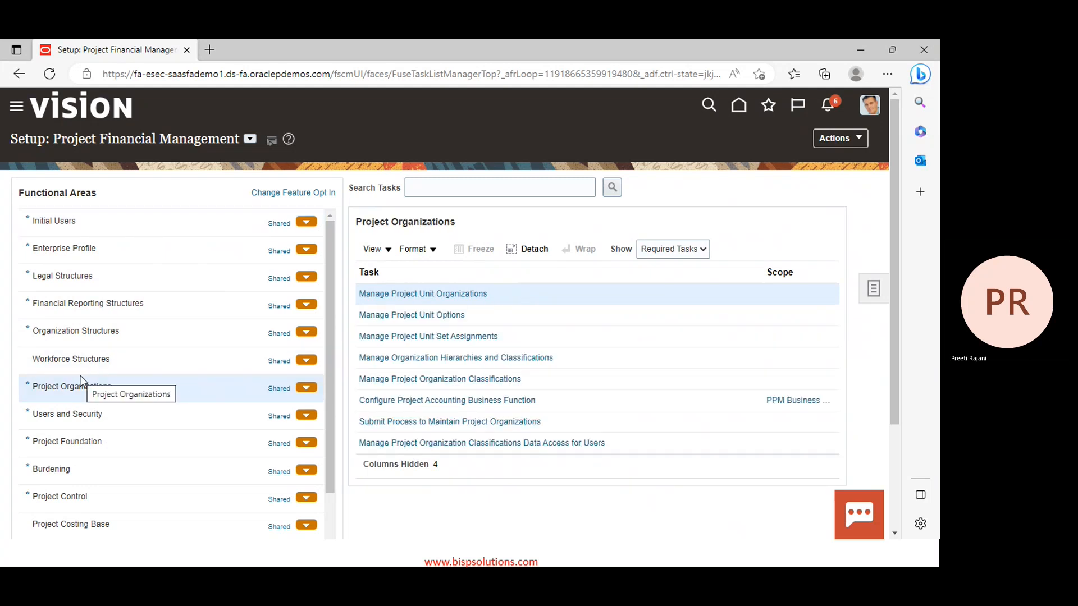
click(70, 362)
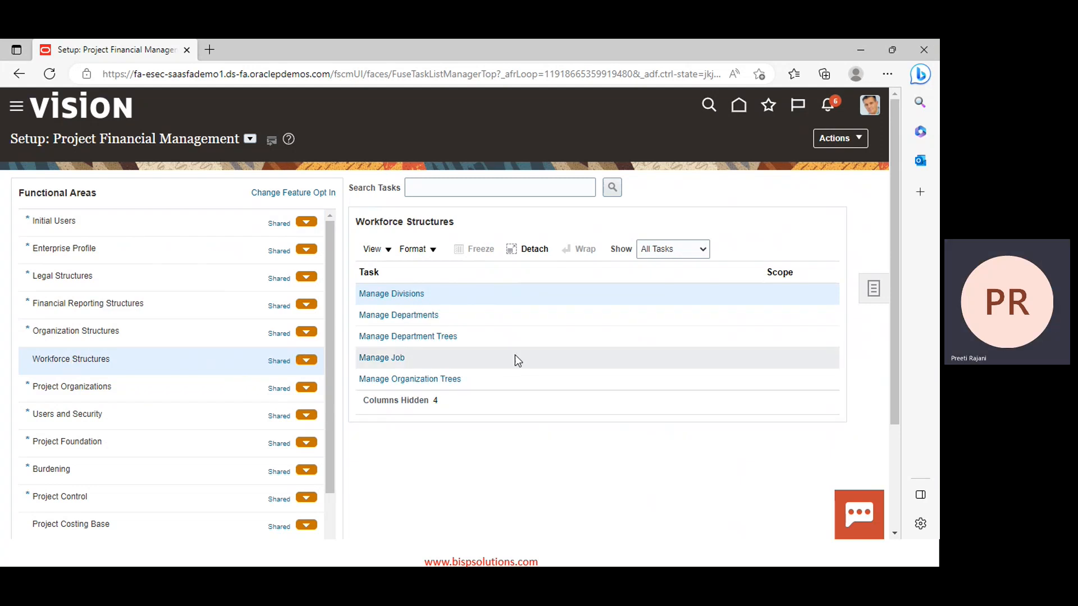
click(425, 380)
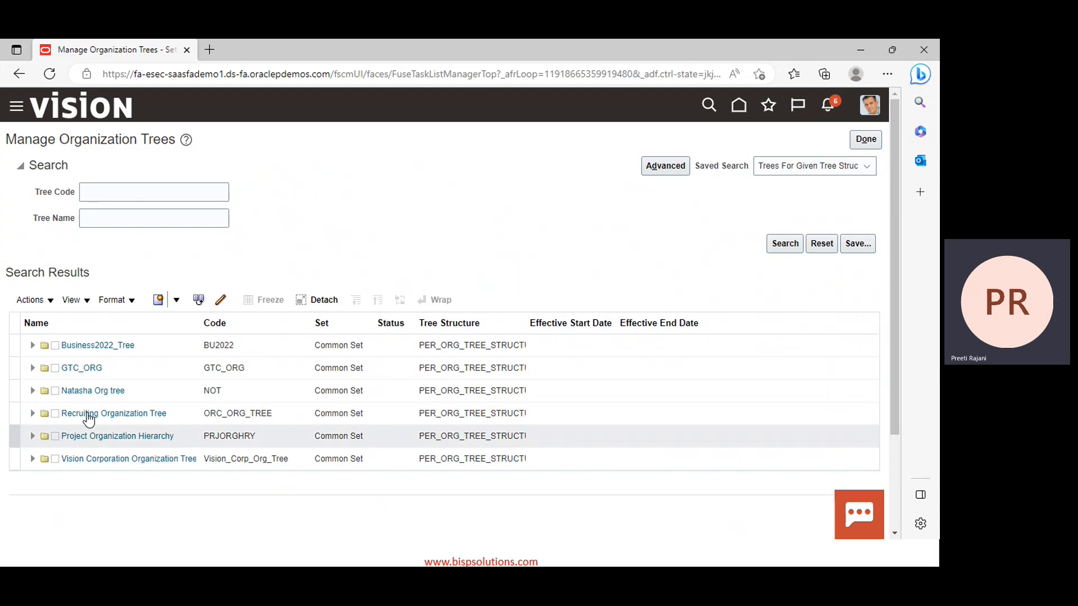
Start a new organization tree with Create Tree from the Actions menu
click(177, 301)
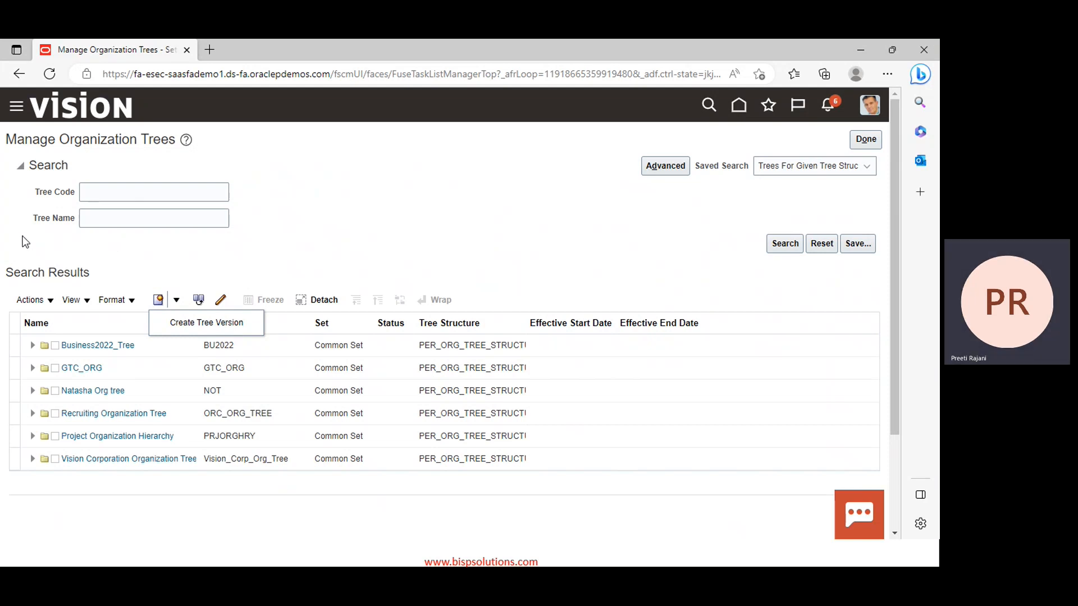
click(33, 300)
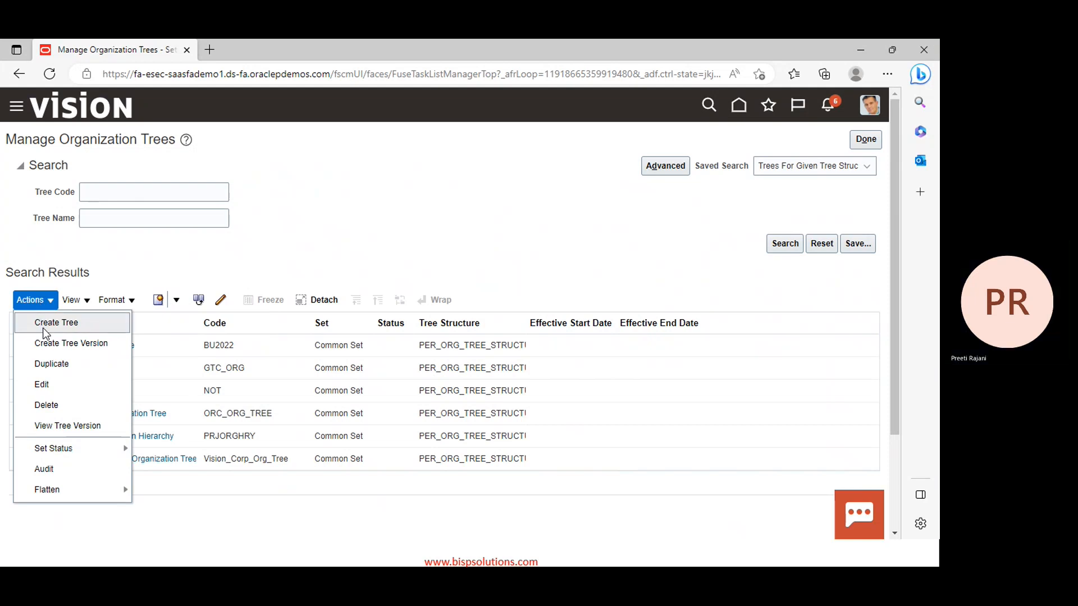
click(68, 330)
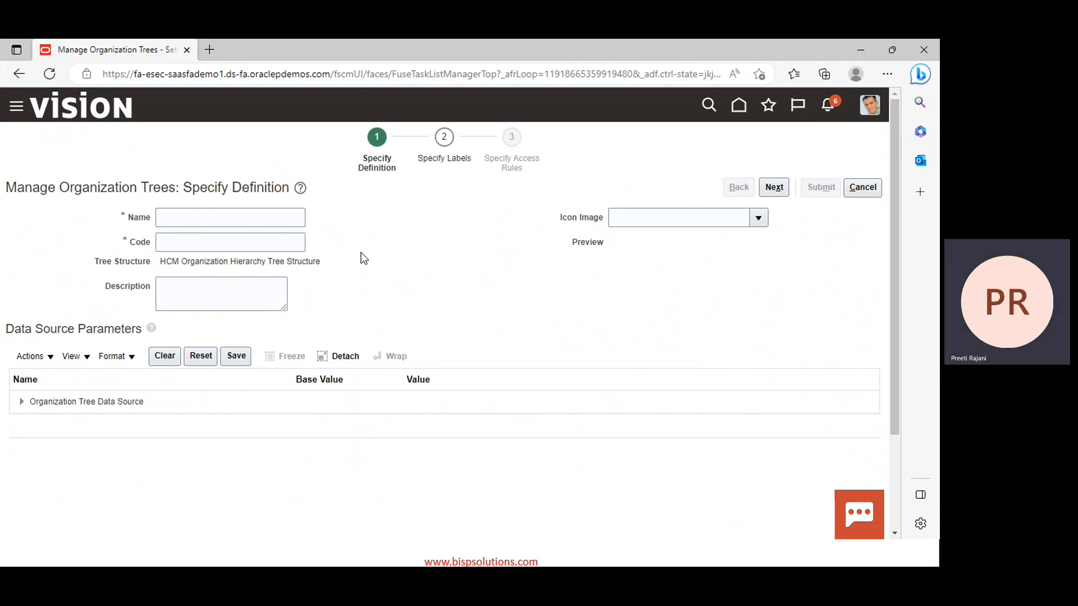
Enter PPM_Project_Hierarchy as the tree Name and paste it as the Code
click(201, 216)
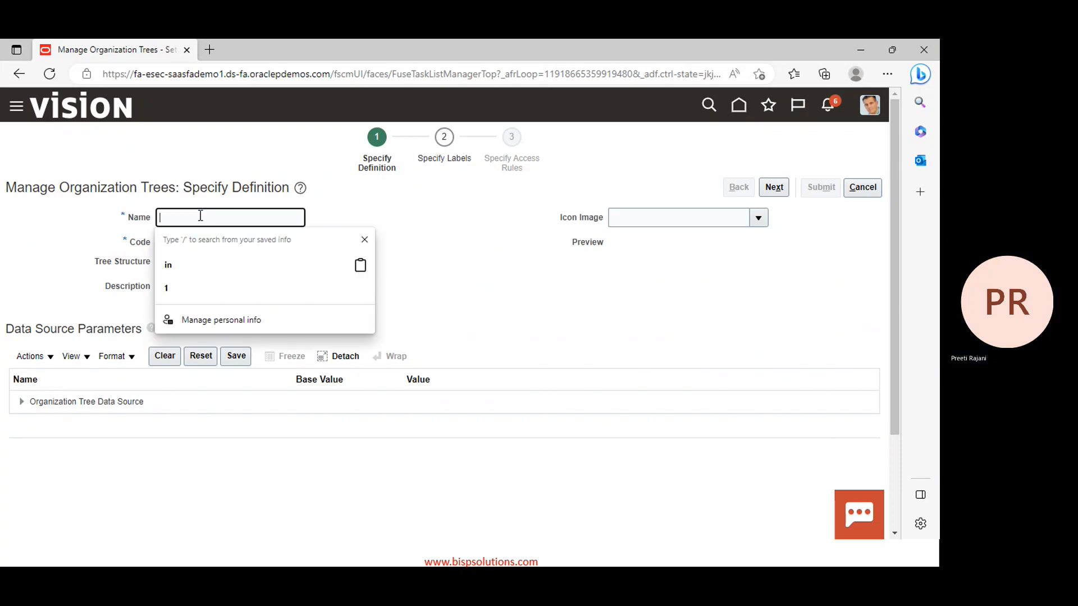
text(PPM)
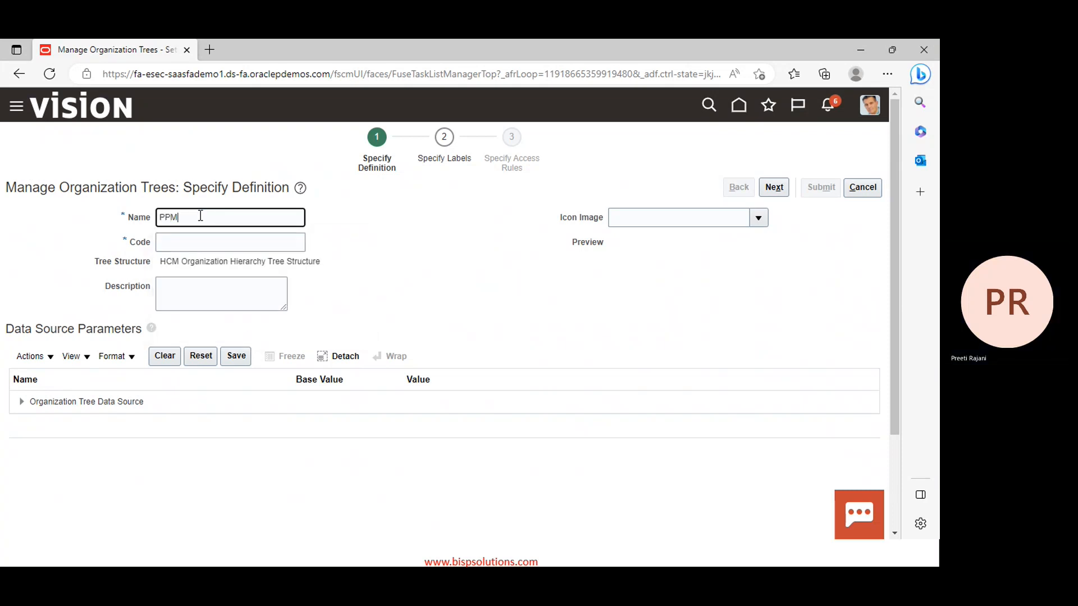
text(_Project_Hierarchy)
double_click(256, 213)
key(ctrl+c)
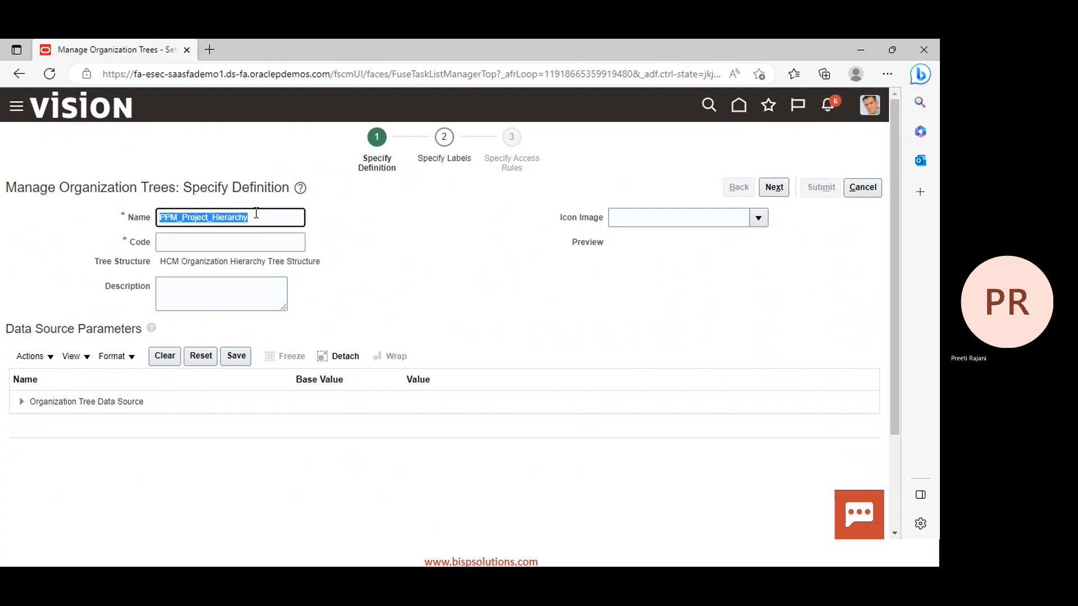
click(209, 245)
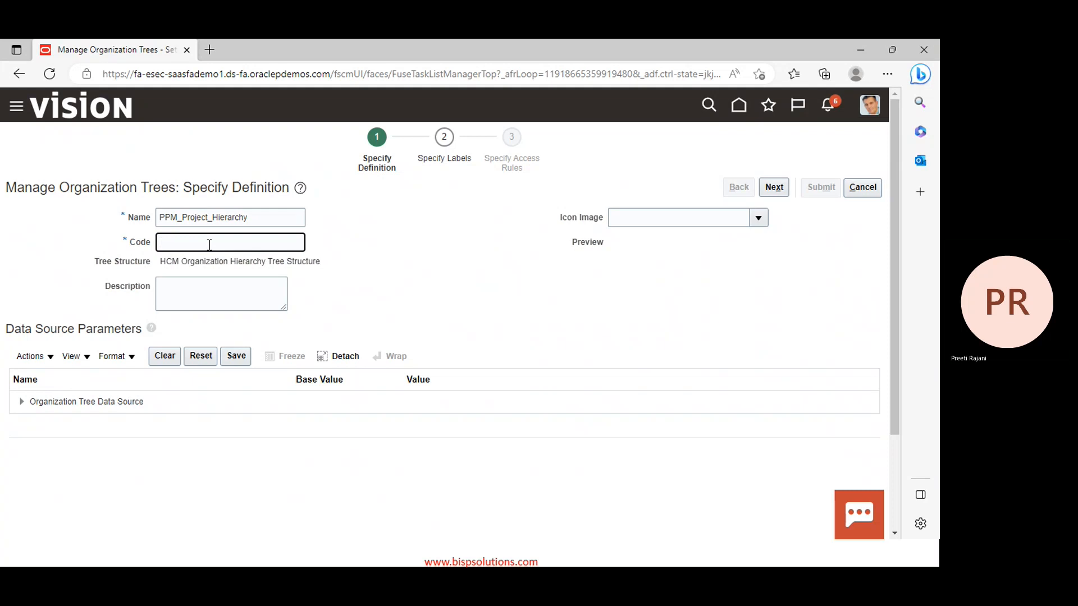
key(ctrl+v)
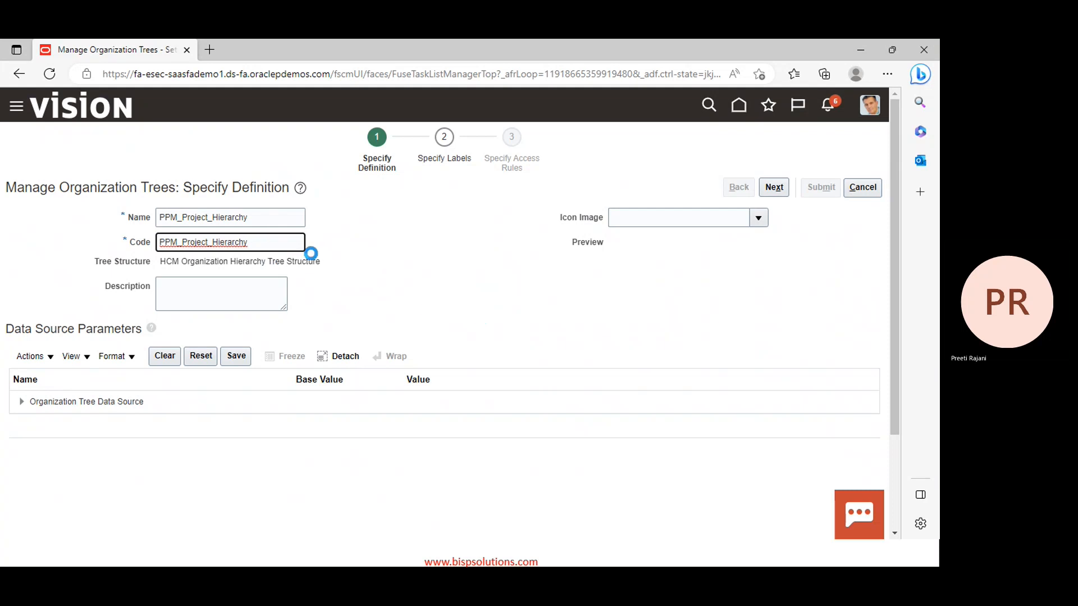
click(209, 289)
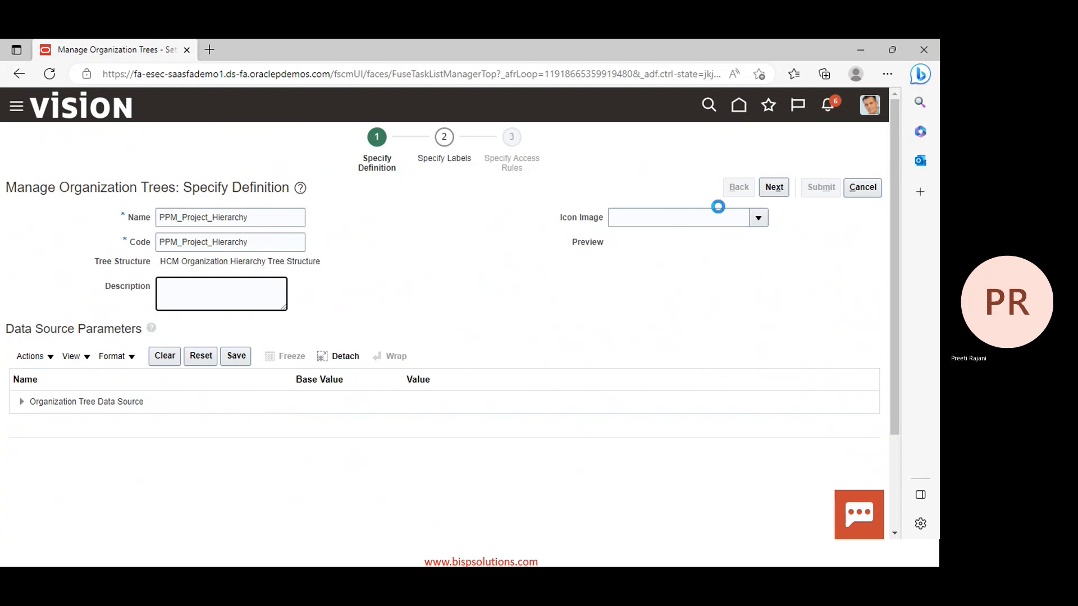
click(773, 191)
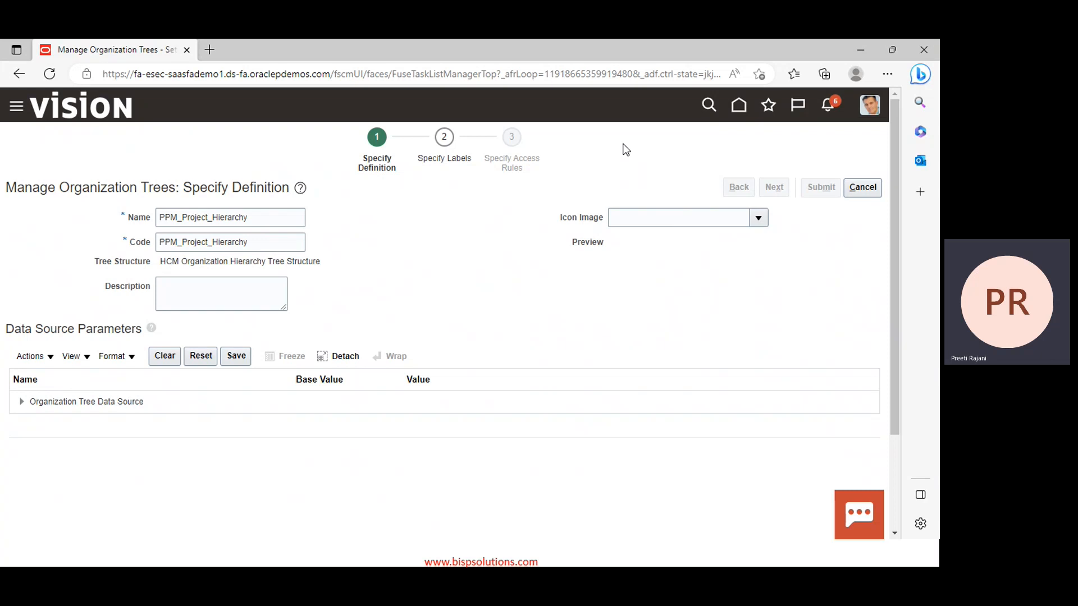
Reload the page and re-enter the tree as 'PPM Project Org Tree' with Code PPM_PRJ_OT
right_click(623, 145)
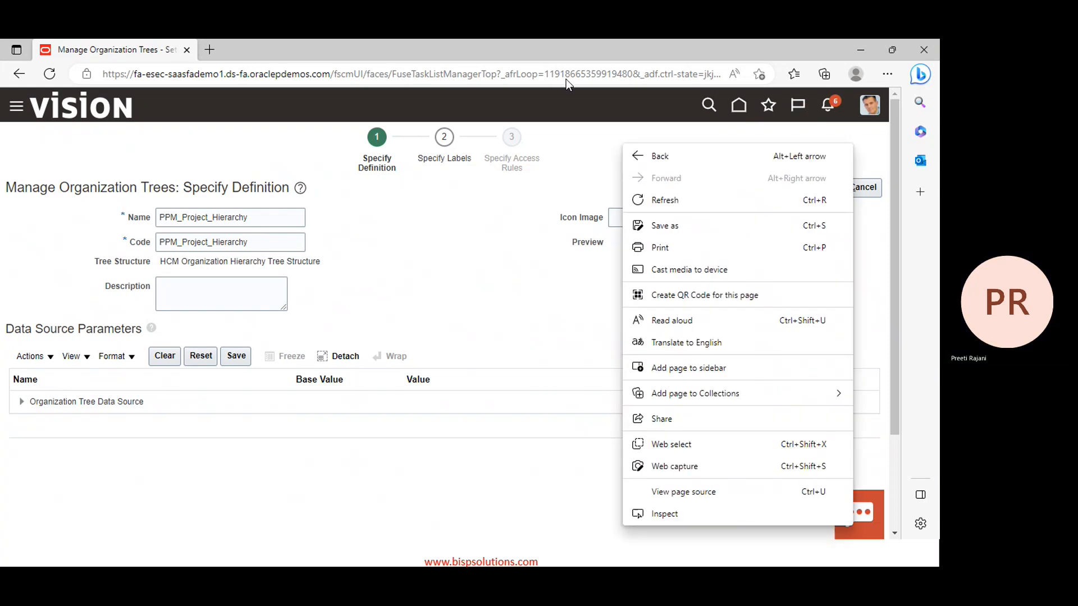
click(642, 200)
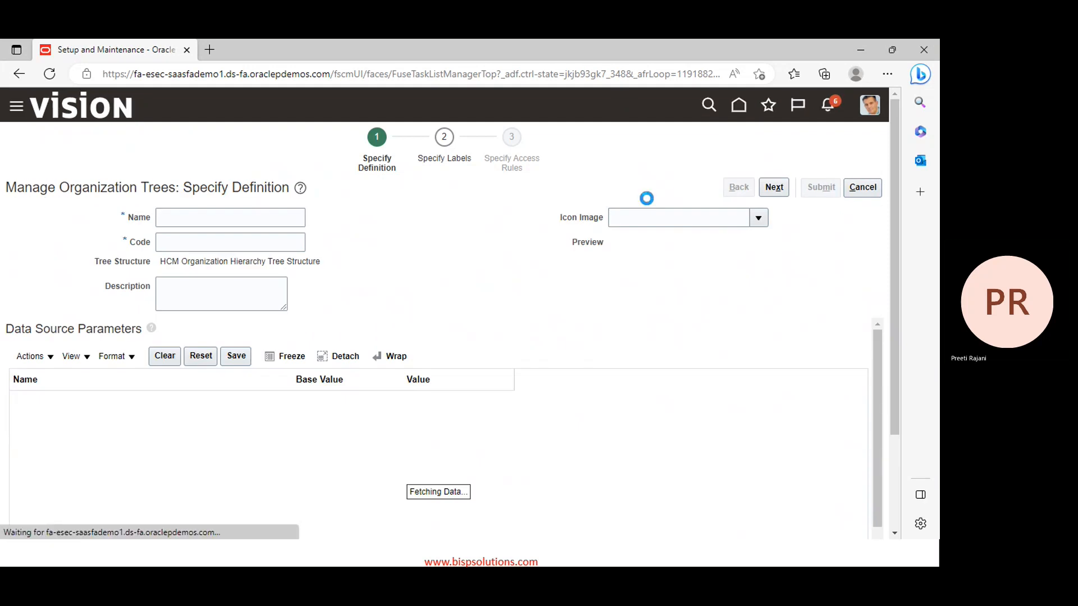
click(237, 216)
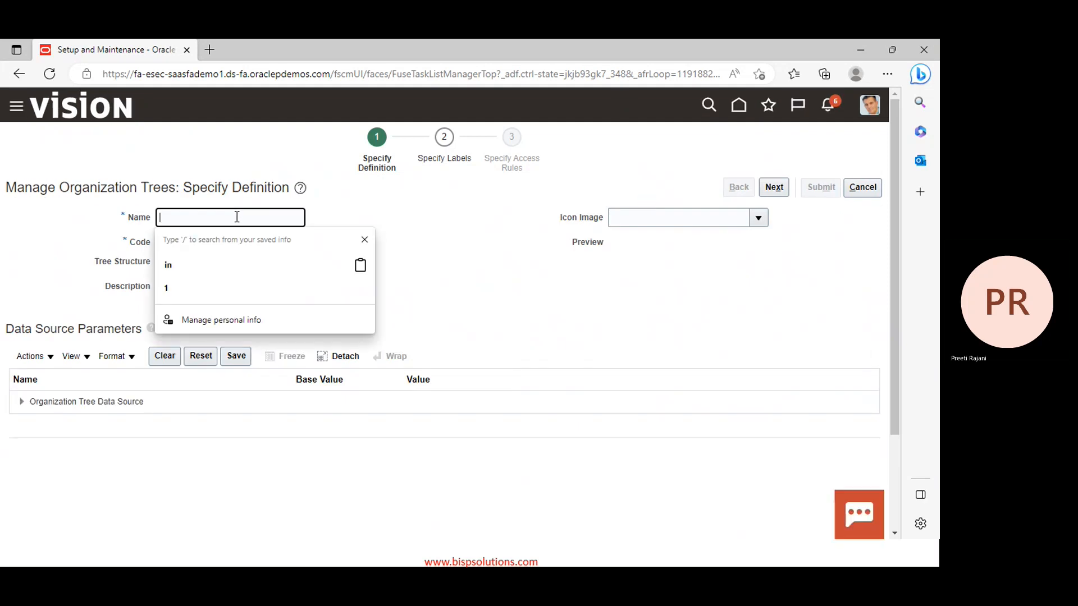
text(PPM_)
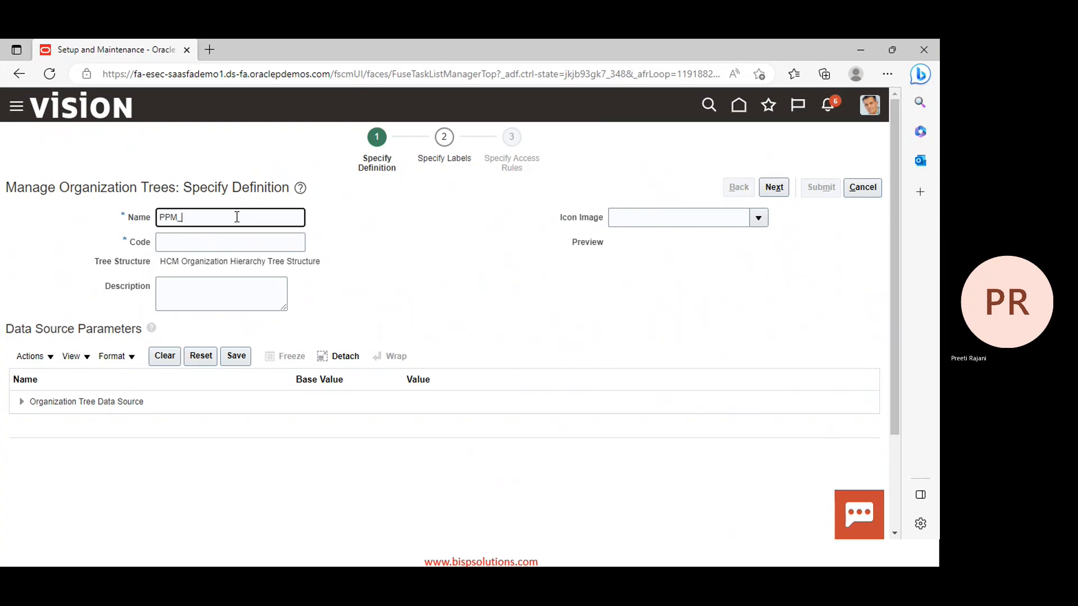
text(Project)
key(BackSpace)
key(BackSpace)
key(BackSpace)
key(BackSpace)
key(BackSpace)
key(BackSpace)
key(BackSpace)
key(BackSpace)
text(Project ORg)
key(BackSpace)
key(BackSpace)
key(BackSpace)
text(rg Tree)
click(232, 238)
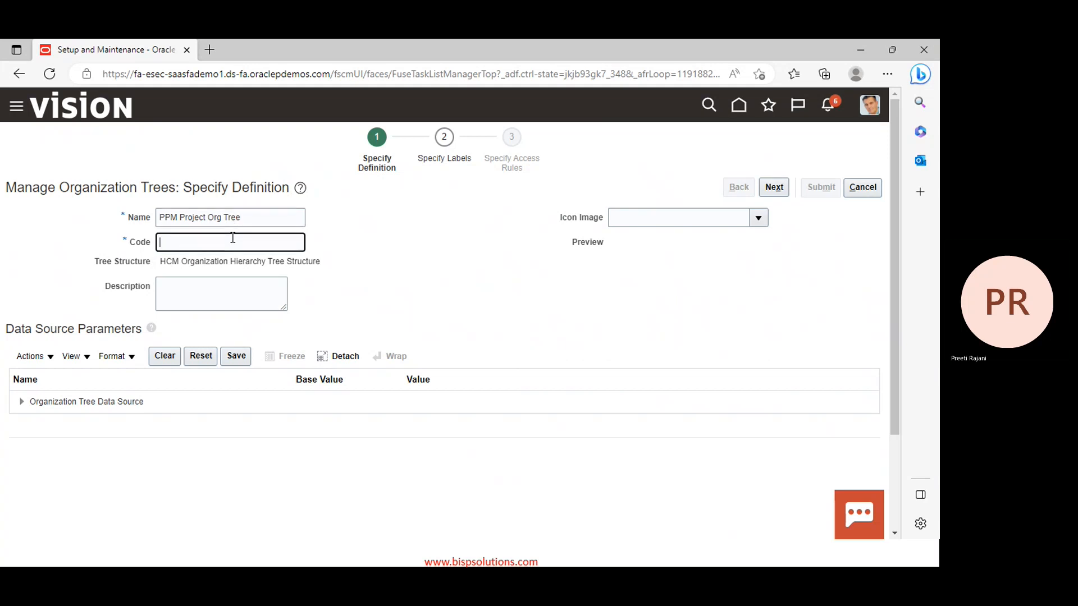
text(PPM_PRJ_OT)
click(411, 238)
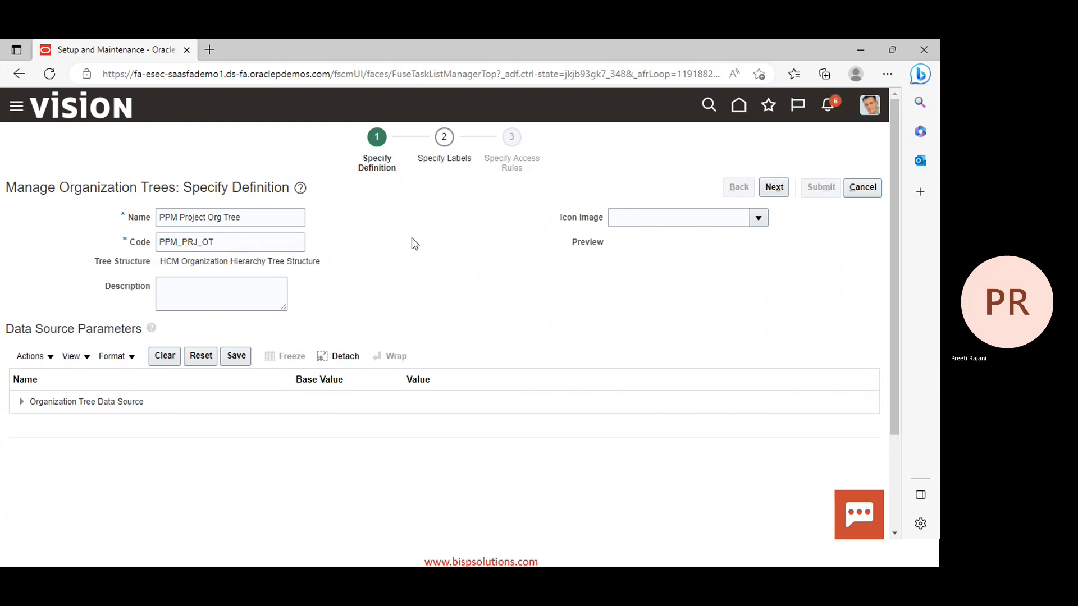
Pass the Labels and Access Rules steps and submit PPM Project Org Tree
click(774, 188)
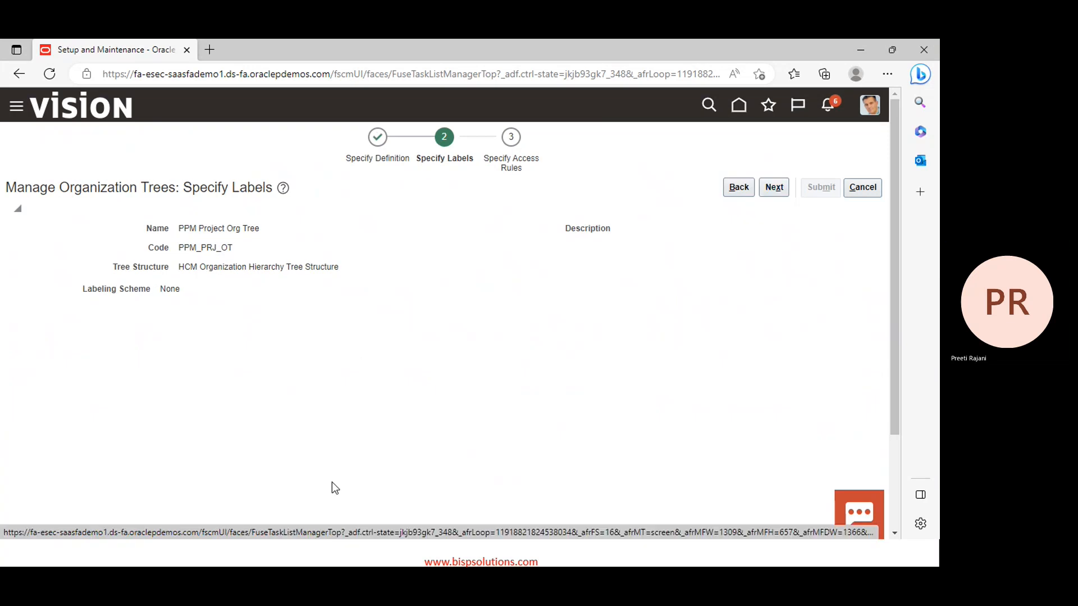
click(772, 190)
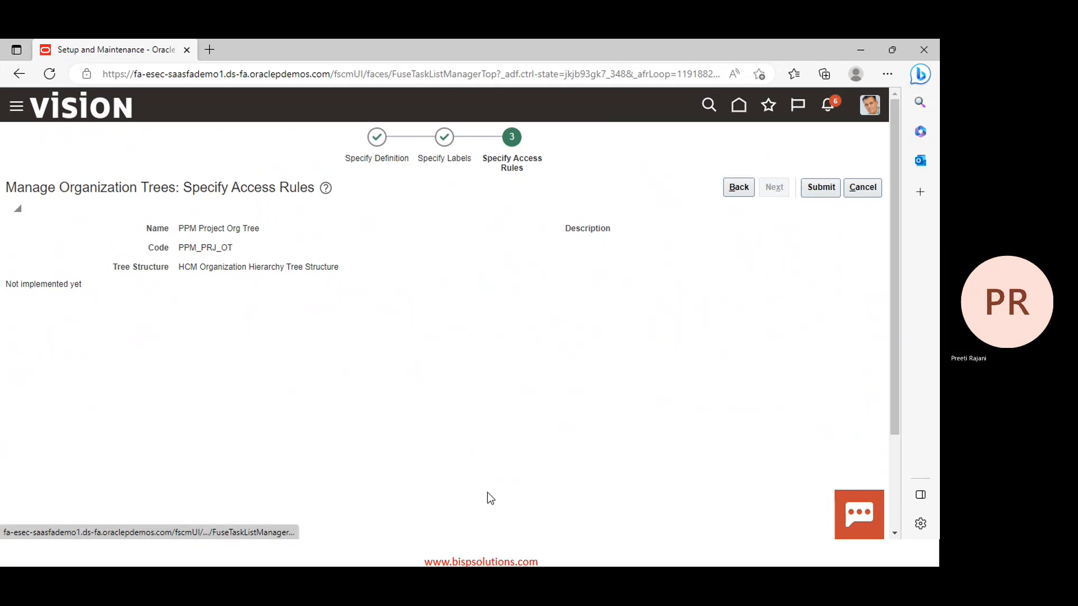
click(826, 187)
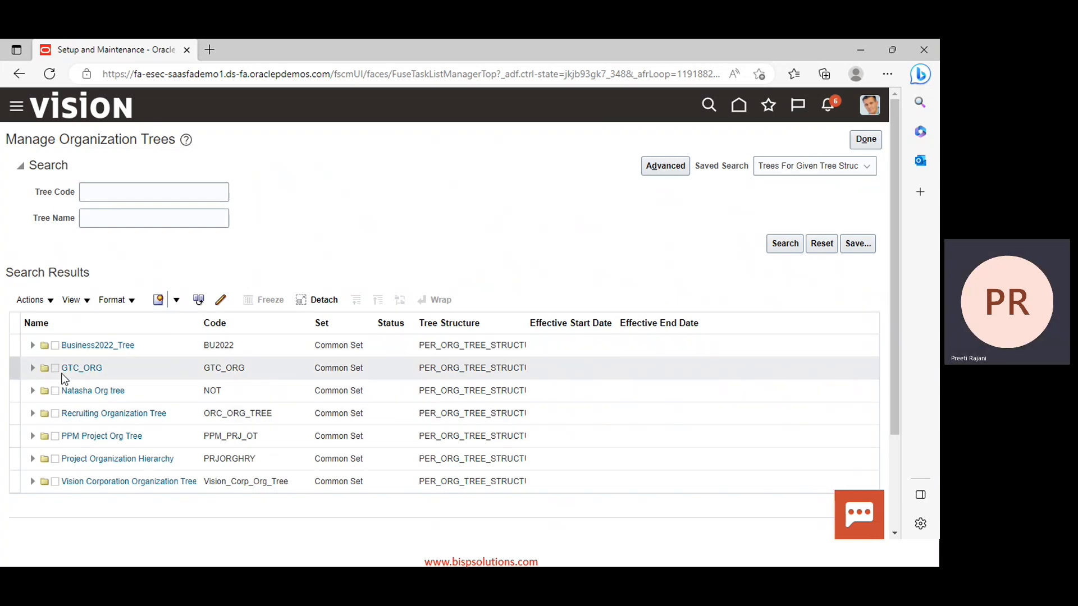
Create a new tree version for PPM Project Org Tree from the Actions menu
click(18, 435)
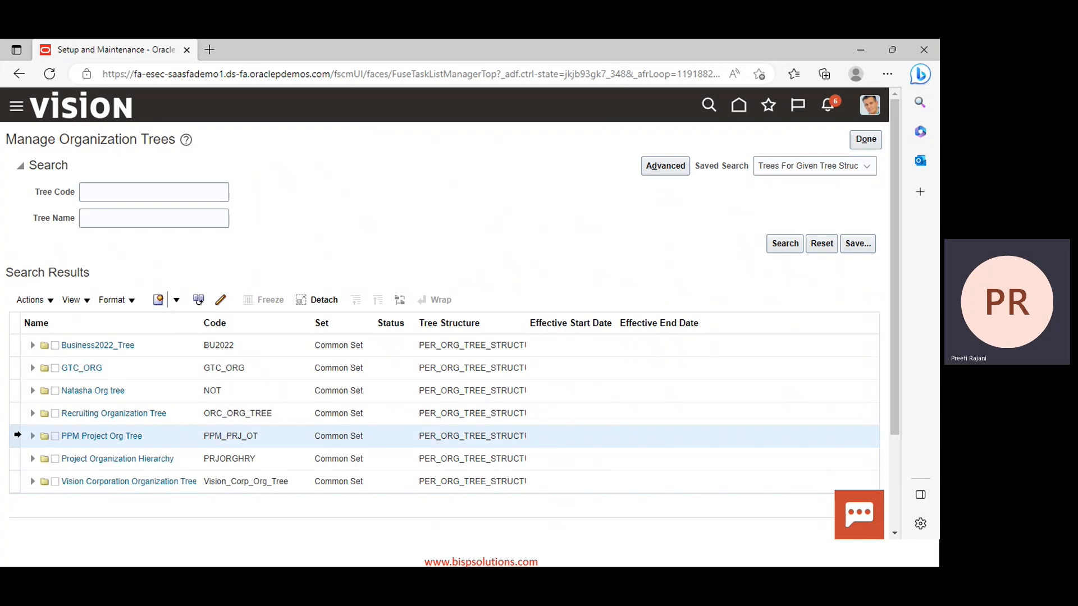
click(35, 301)
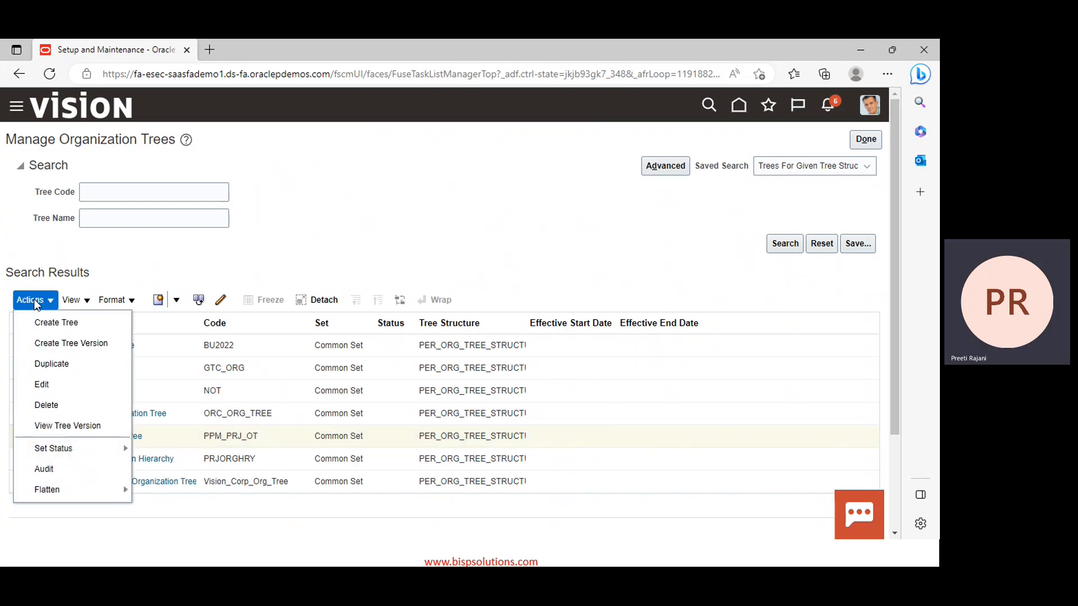
click(57, 345)
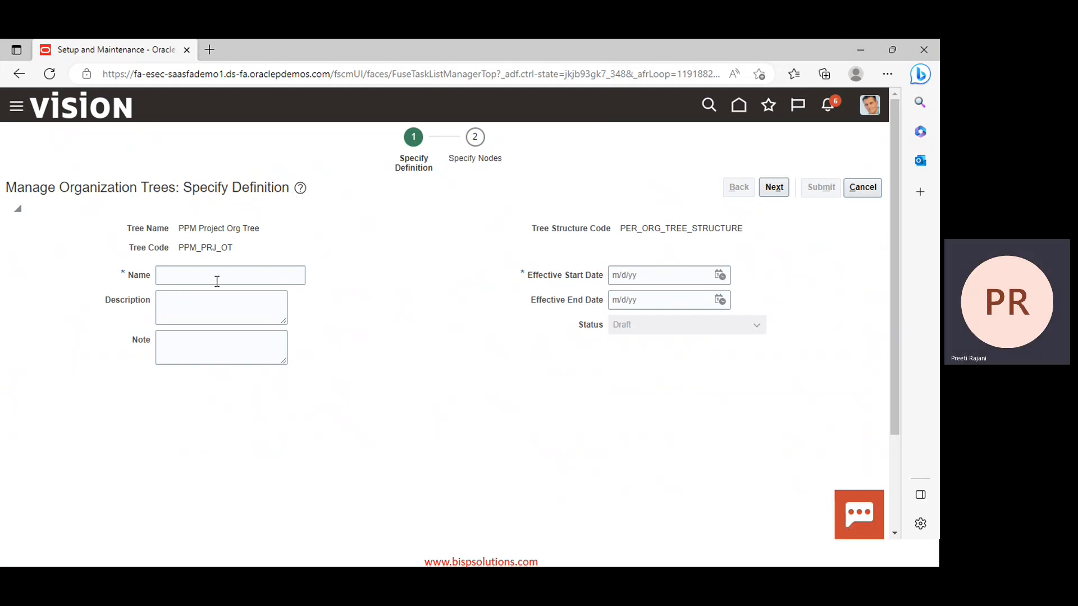
Name the version PPM Version-1 with start date 1/1/23 and matching description, then continue
click(193, 271)
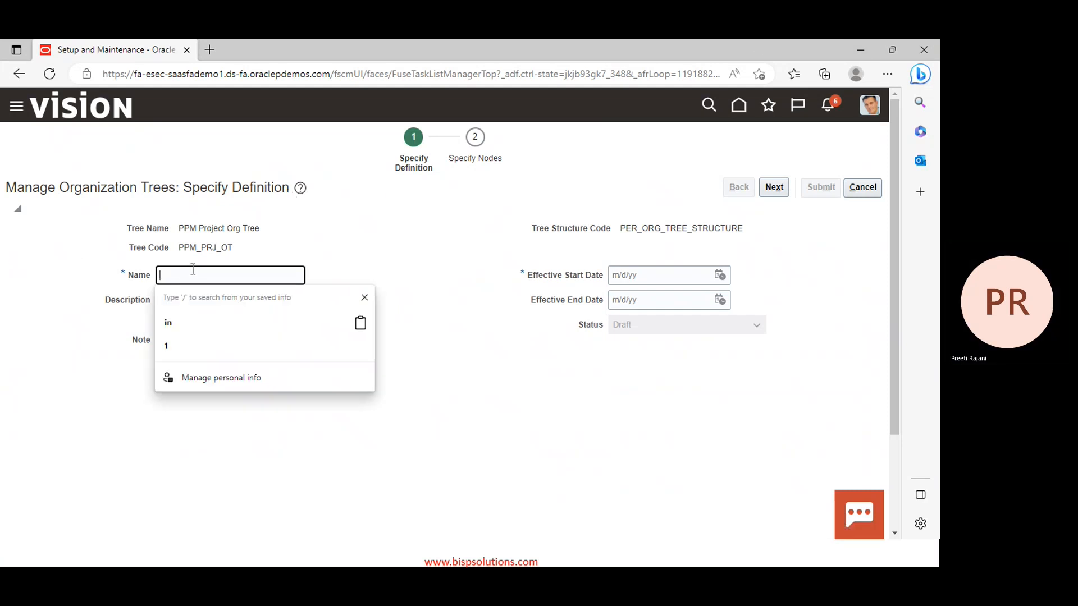
text(P)
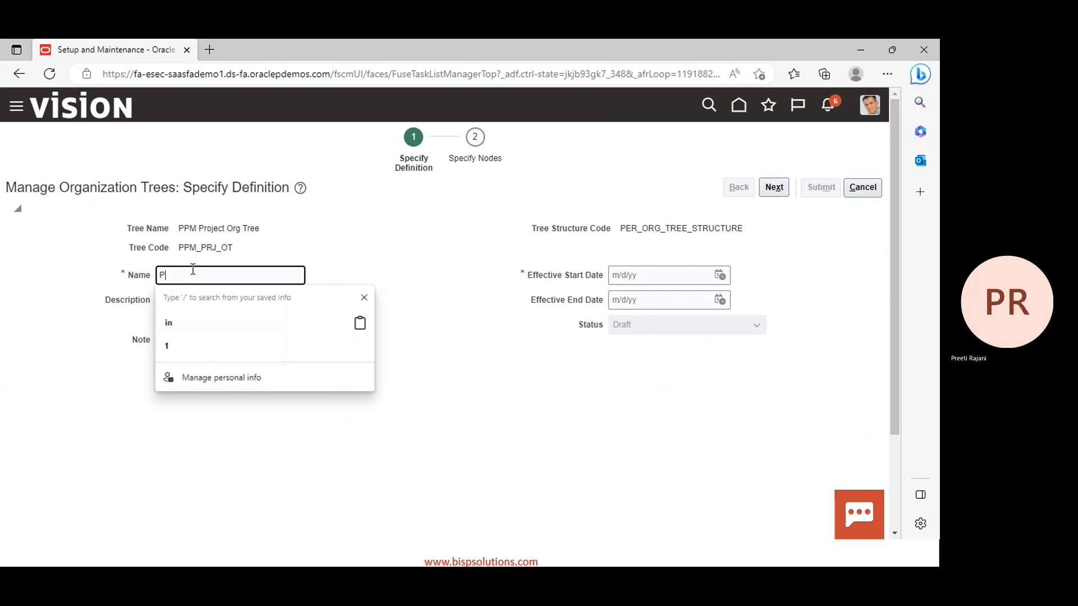
text(PM V)
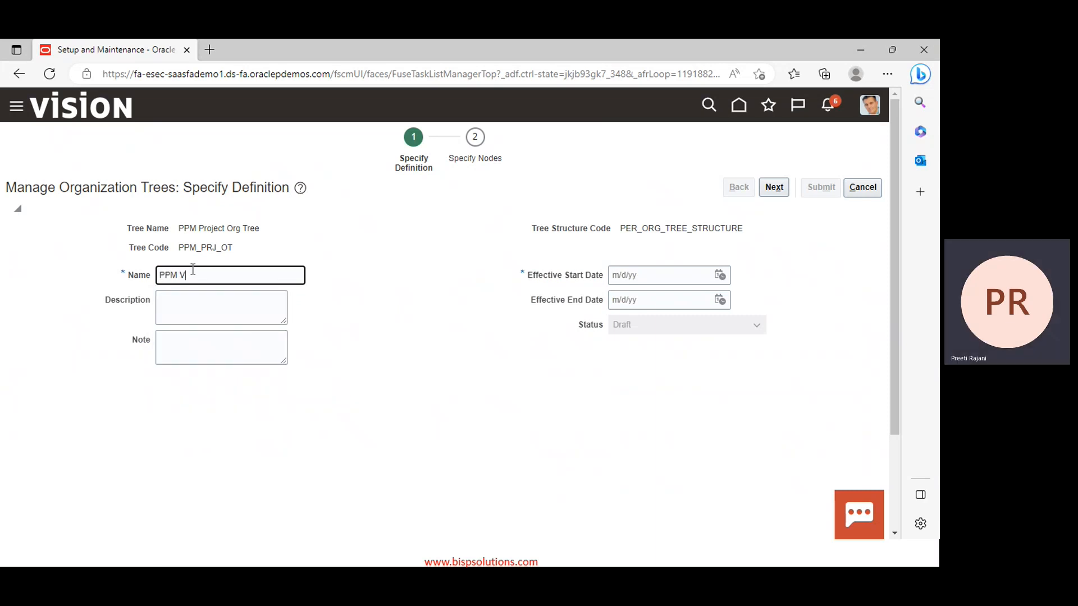
text(ersion)
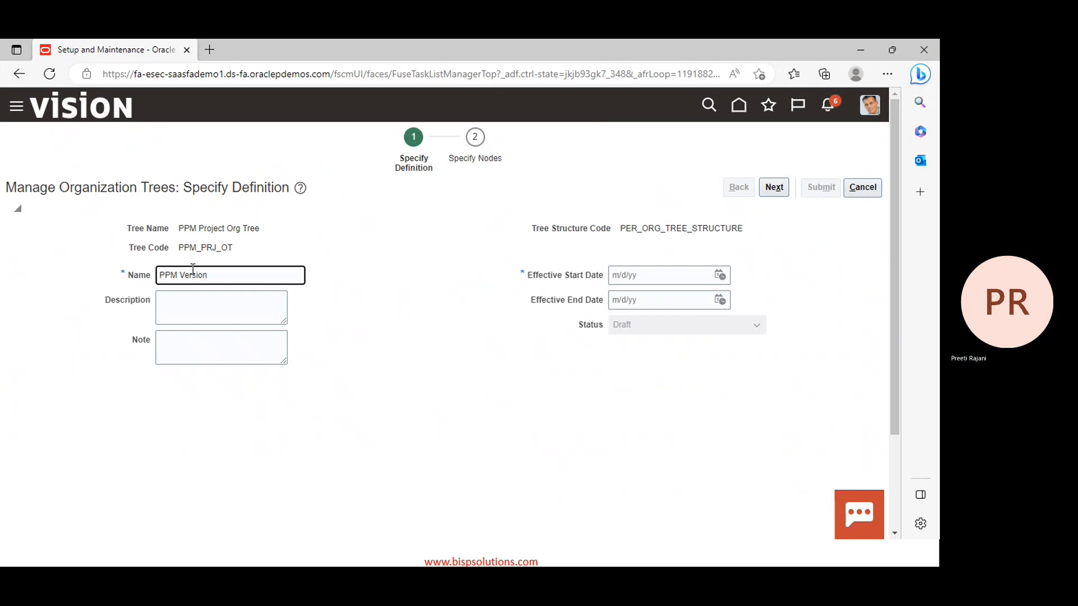
text(-1)
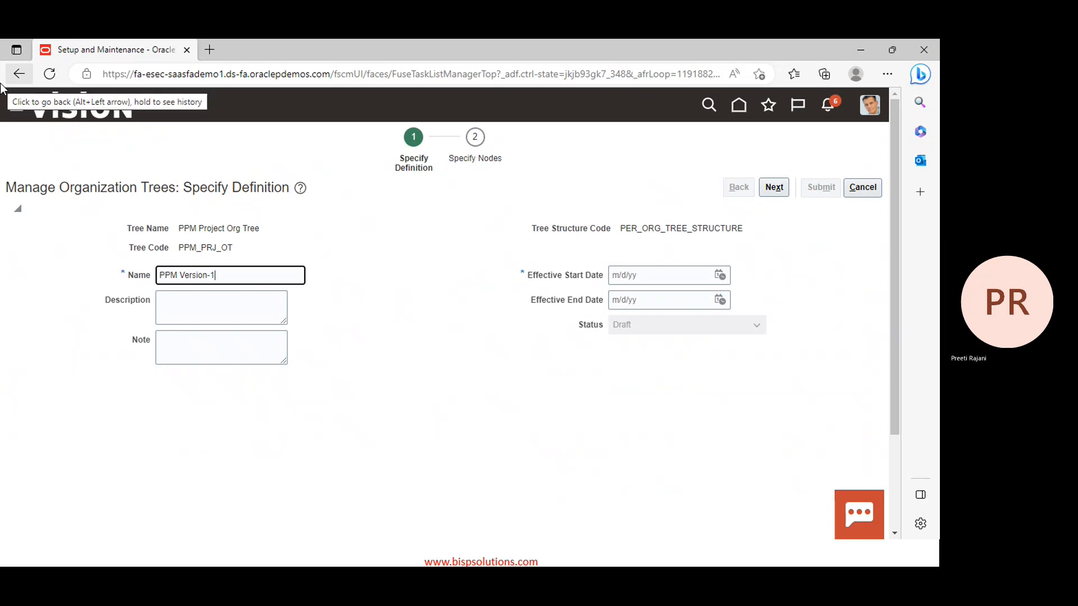
click(720, 276)
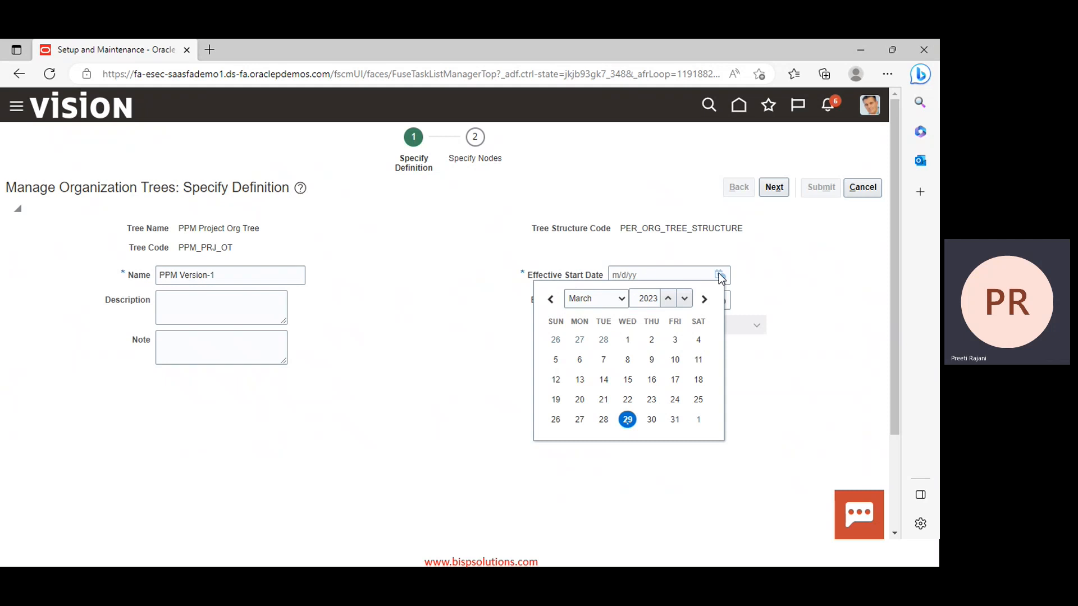
click(595, 298)
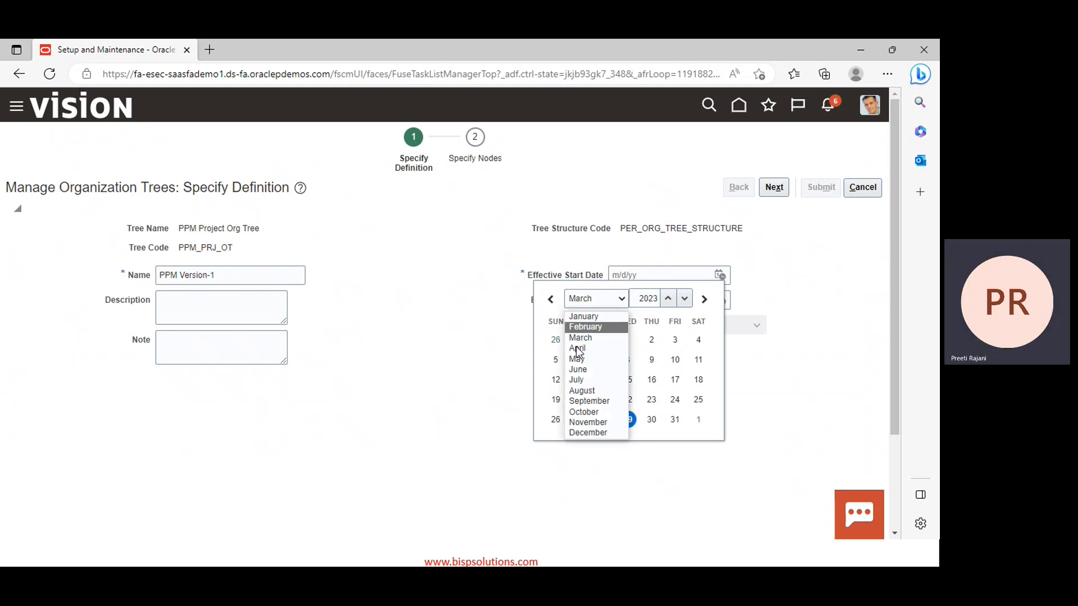
click(585, 318)
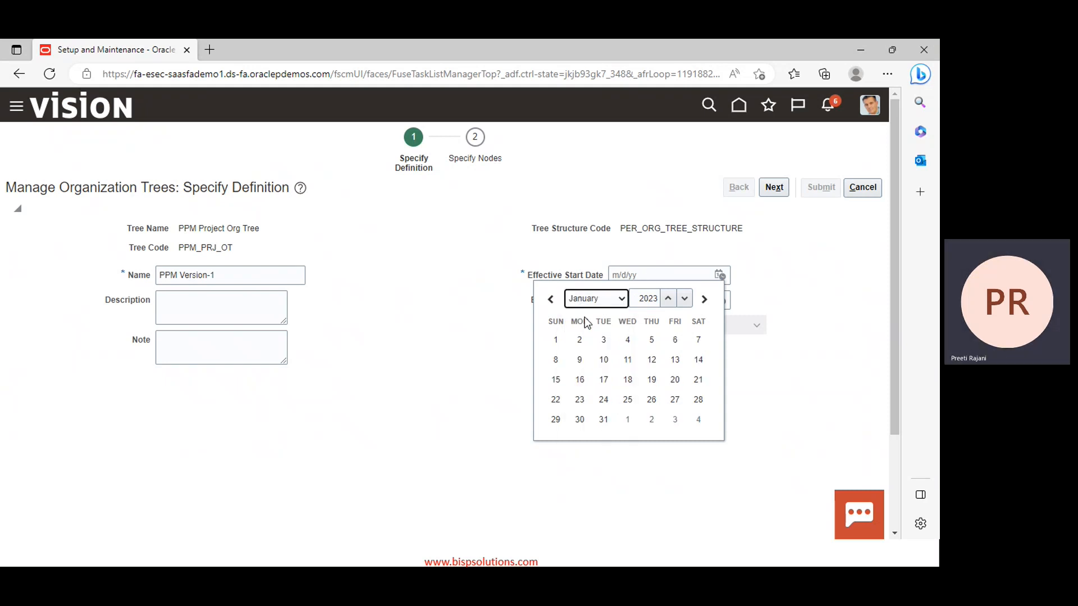
click(559, 340)
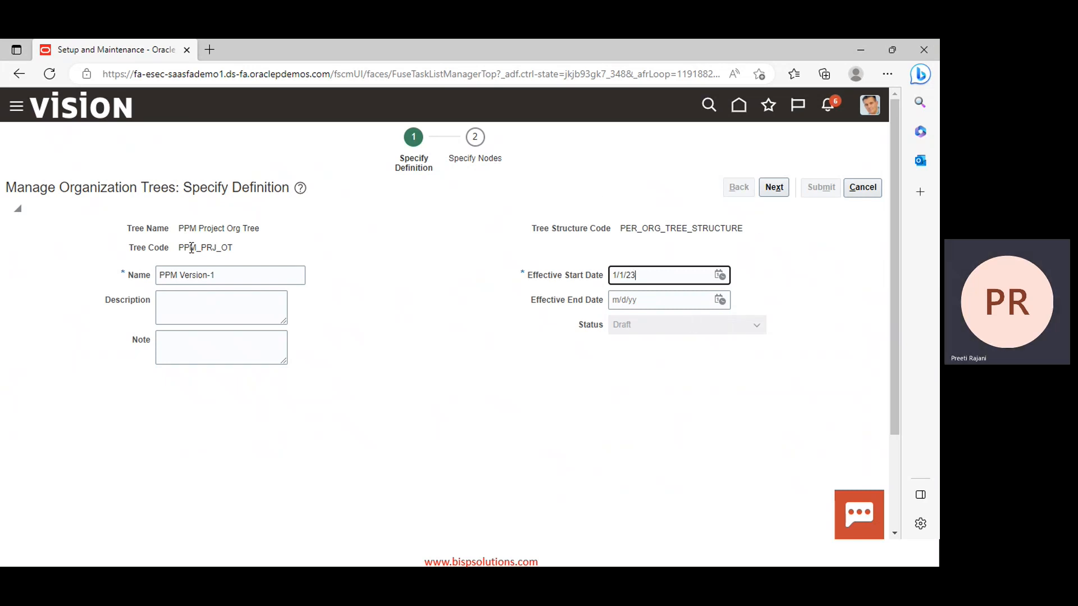
double_click(235, 267)
triple_click(235, 265)
key(ctrl+c)
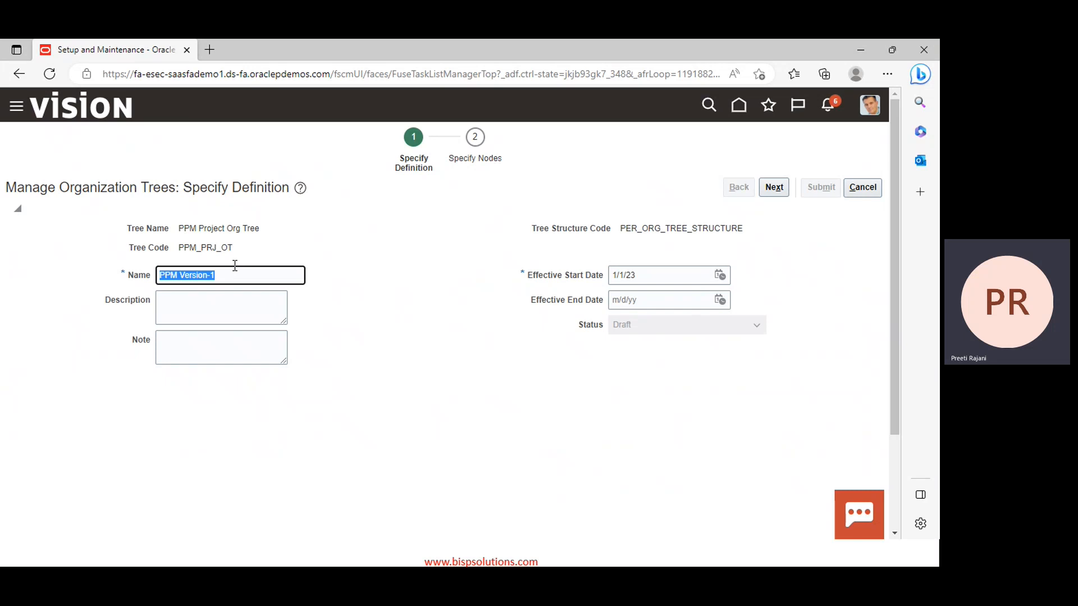
click(219, 301)
key(ctrl+v)
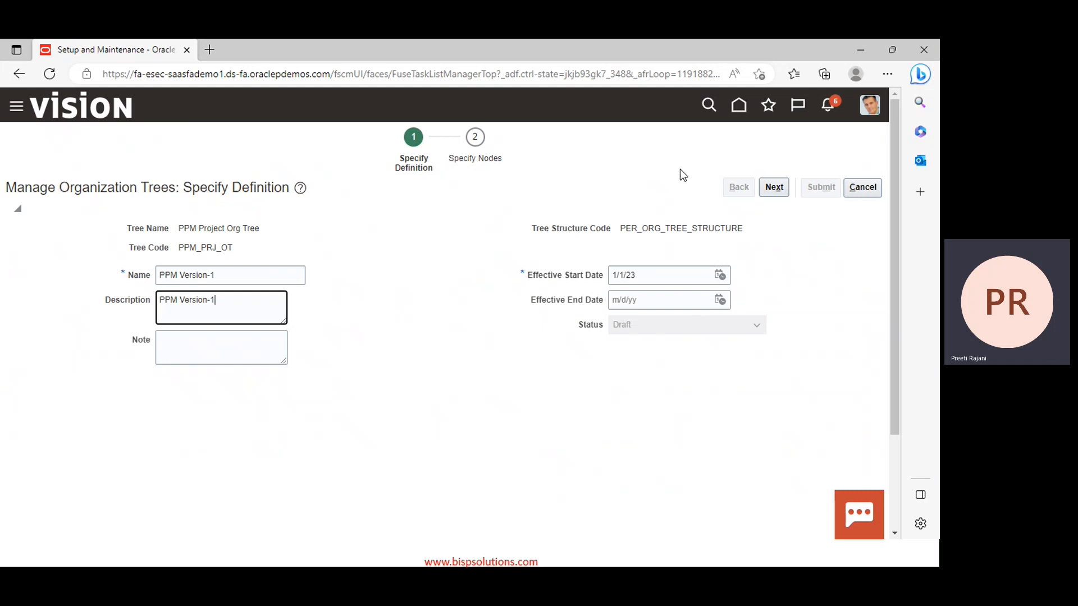
click(771, 186)
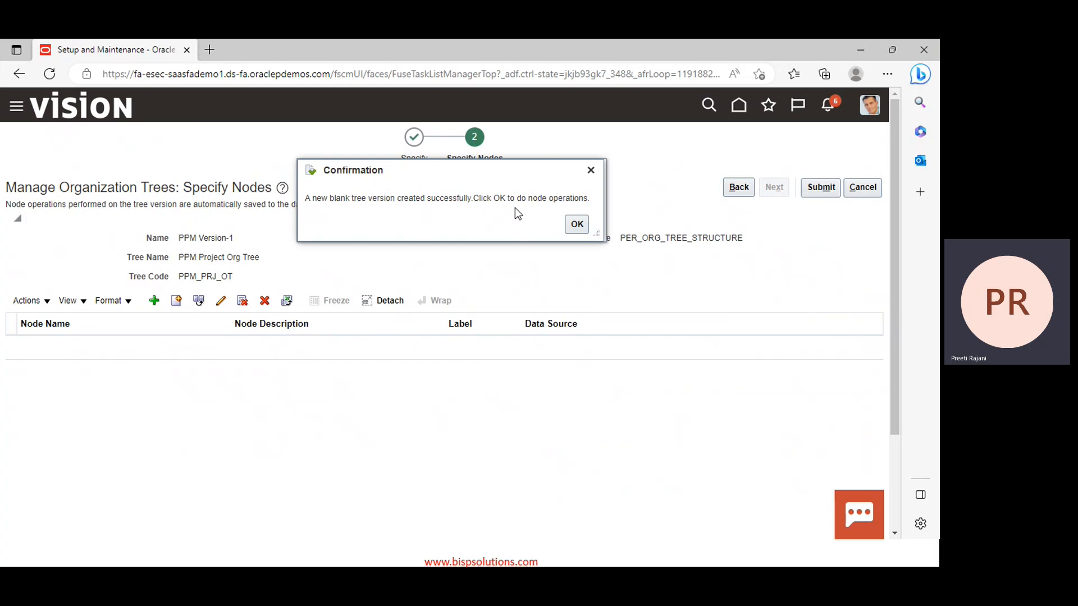
Dismiss the confirmation that the blank tree version PPM Version-1 was created
click(577, 225)
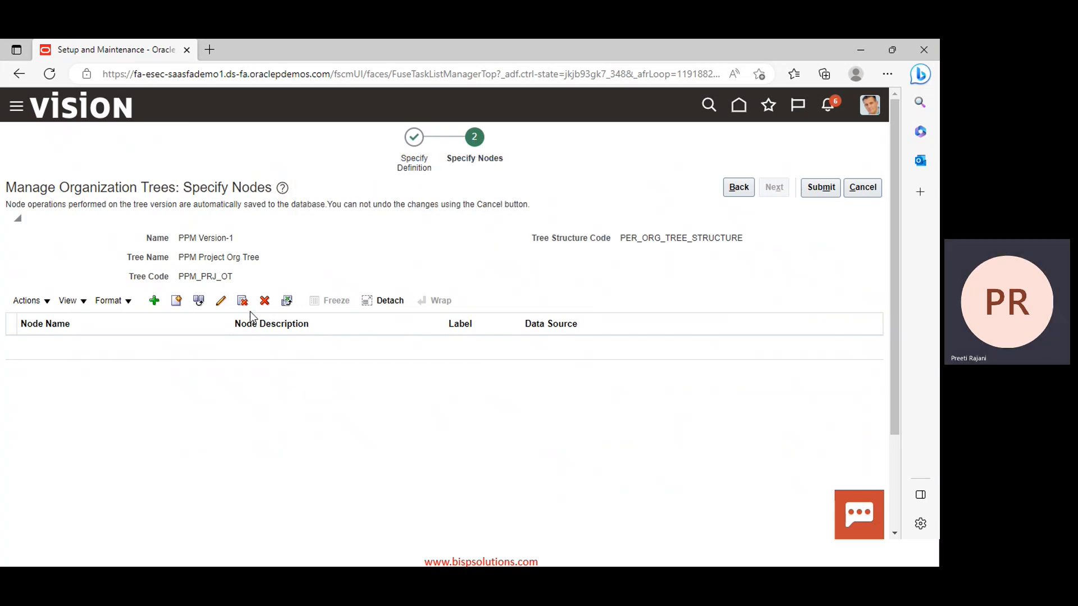
Add a new node from the Organization Tree Data Source and open its organization search
click(154, 301)
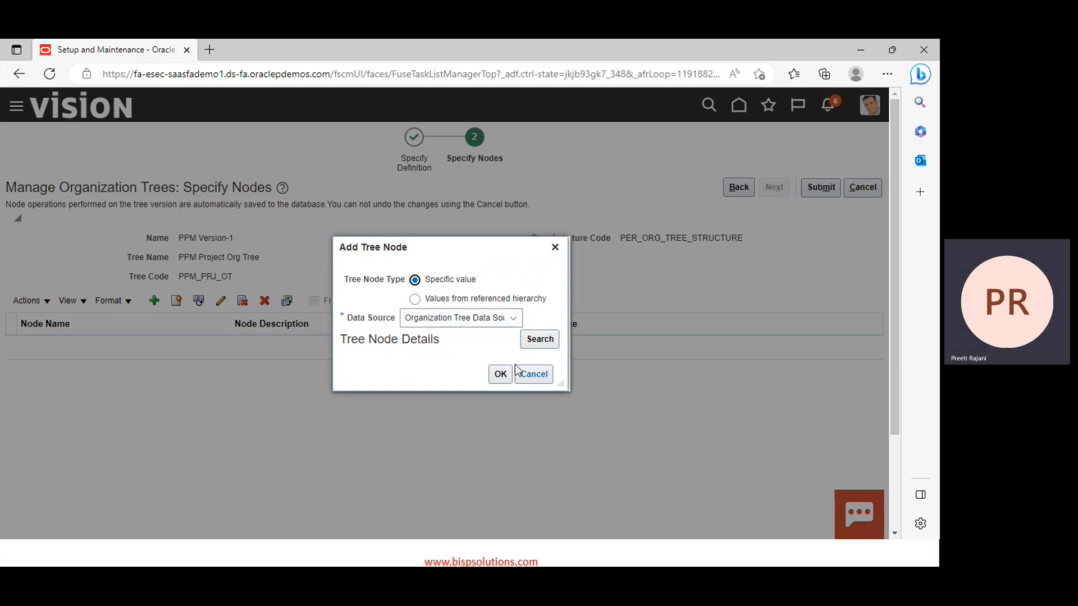
click(541, 339)
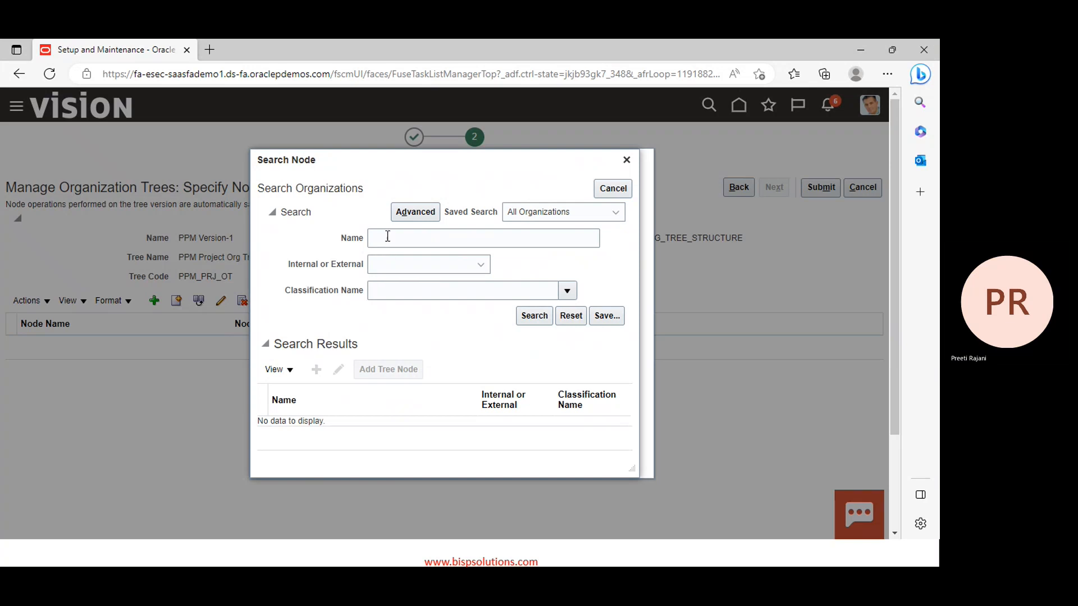
Search Business Unit organizations and add PPM Business Unit as the first node of PPM Version-1
click(567, 291)
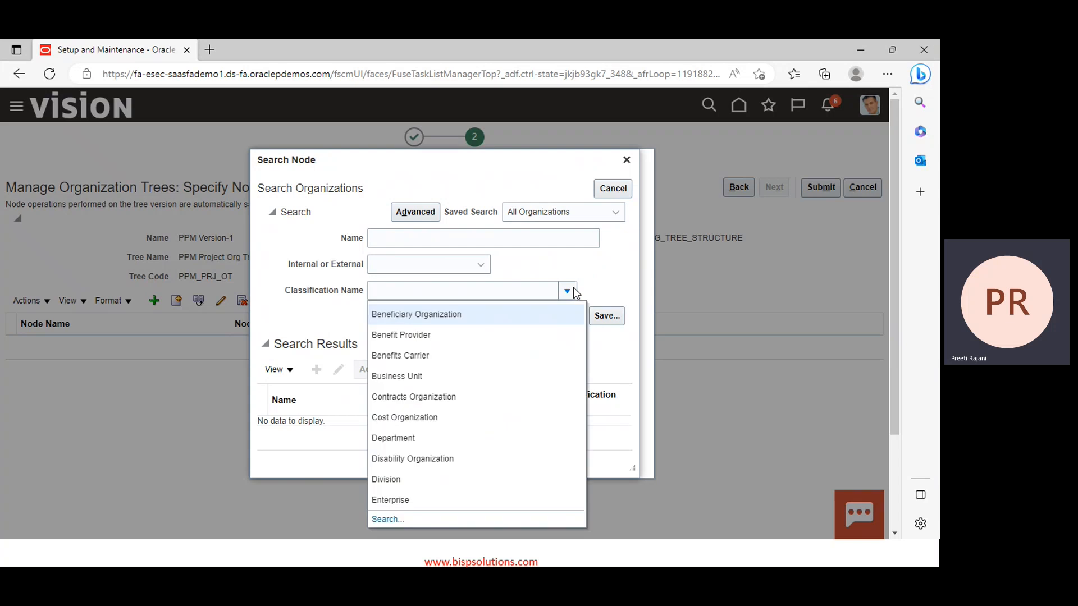
click(440, 375)
click(532, 323)
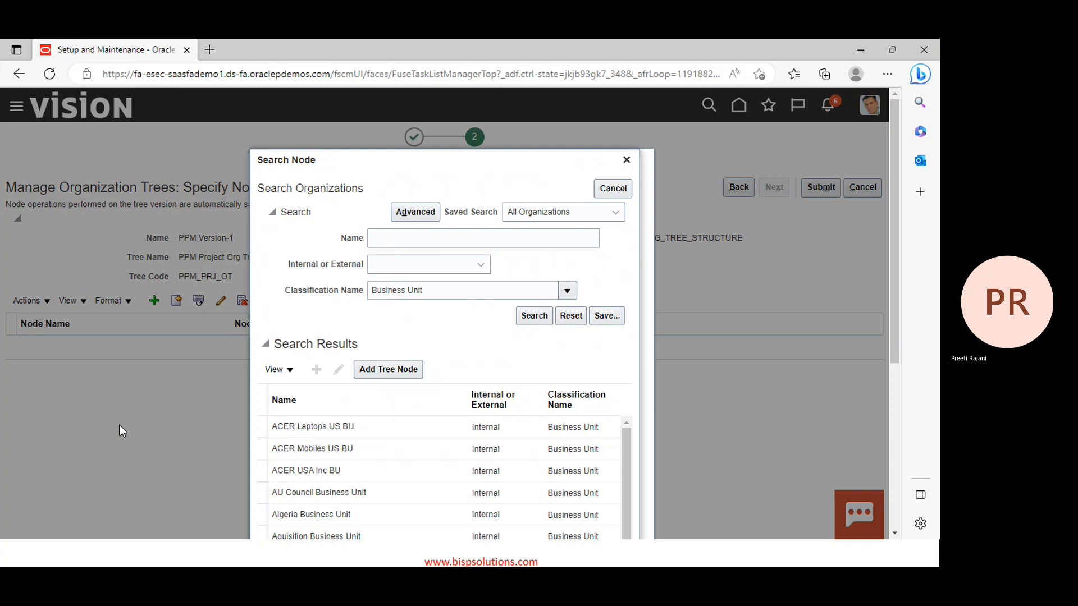
scroll(416, 444, down, 3)
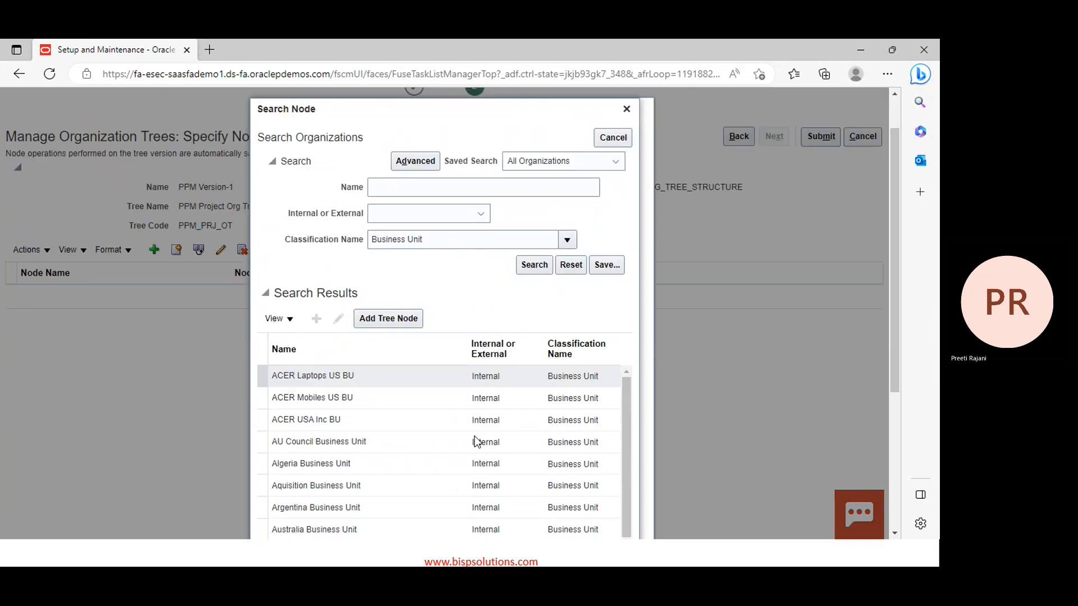
scroll(482, 425, down, 5)
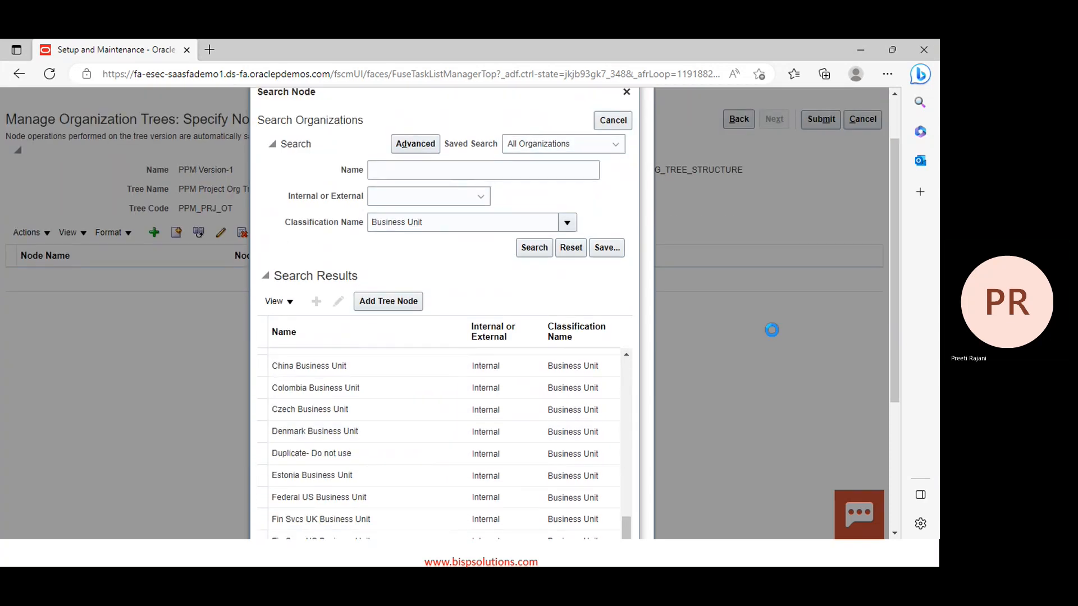
scroll(769, 328, down, 3)
scroll(424, 388, down, 8)
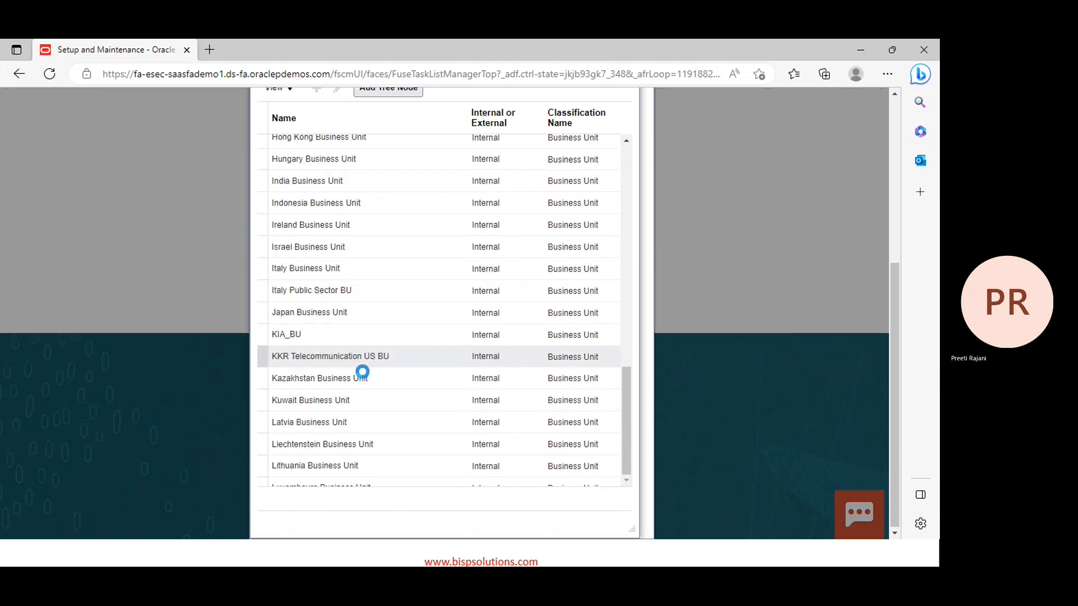
scroll(362, 372, down, 3)
scroll(363, 372, down, 3)
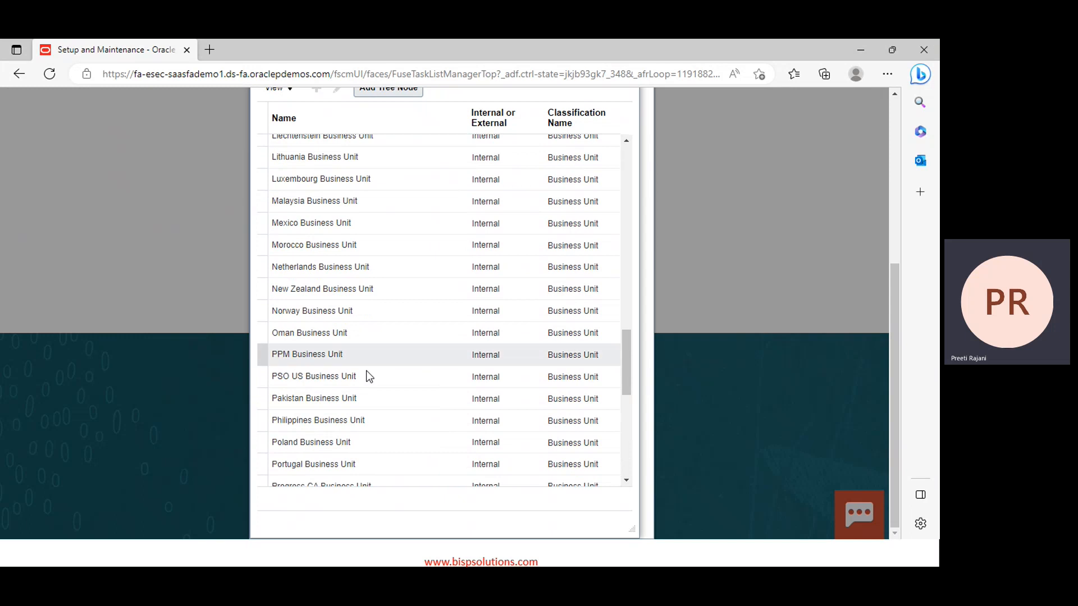
click(344, 358)
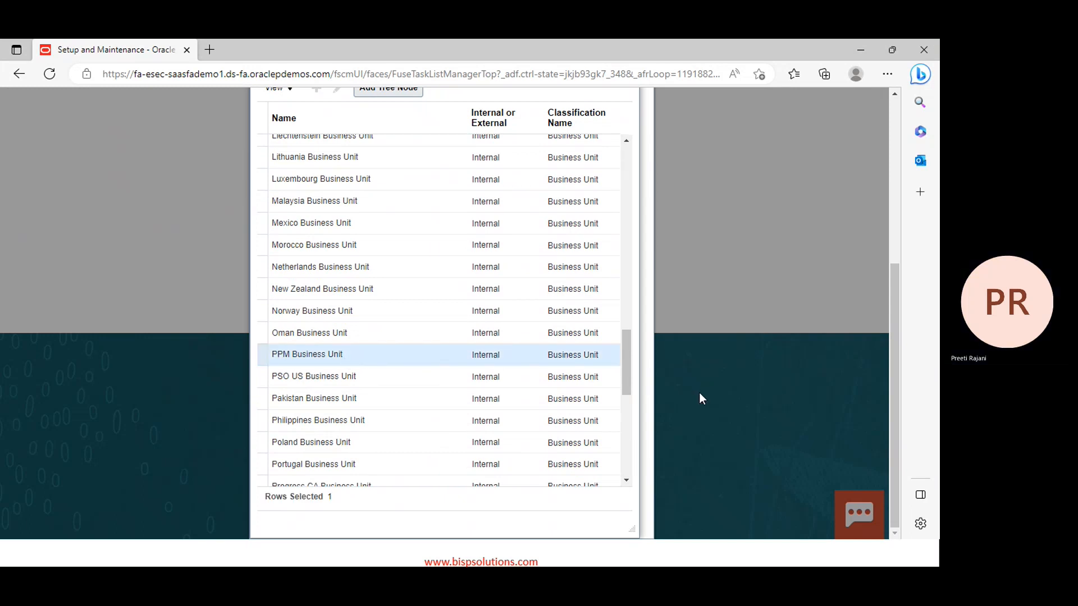
scroll(699, 392, up, 5)
click(364, 362)
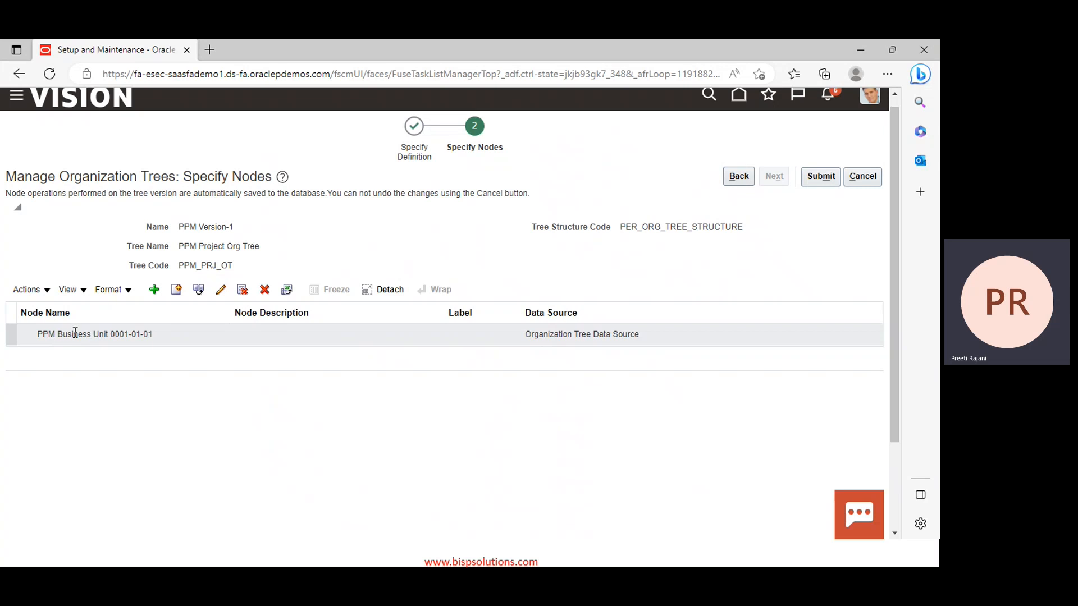
Start adding a child node under PPM Business Unit and open the organization search
click(54, 333)
click(153, 290)
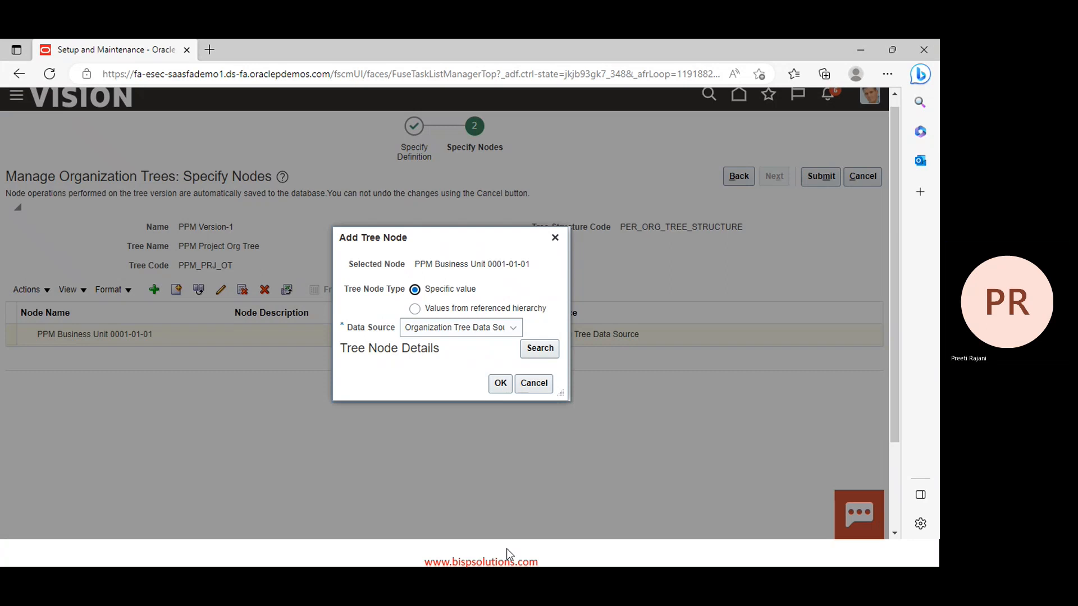
click(536, 352)
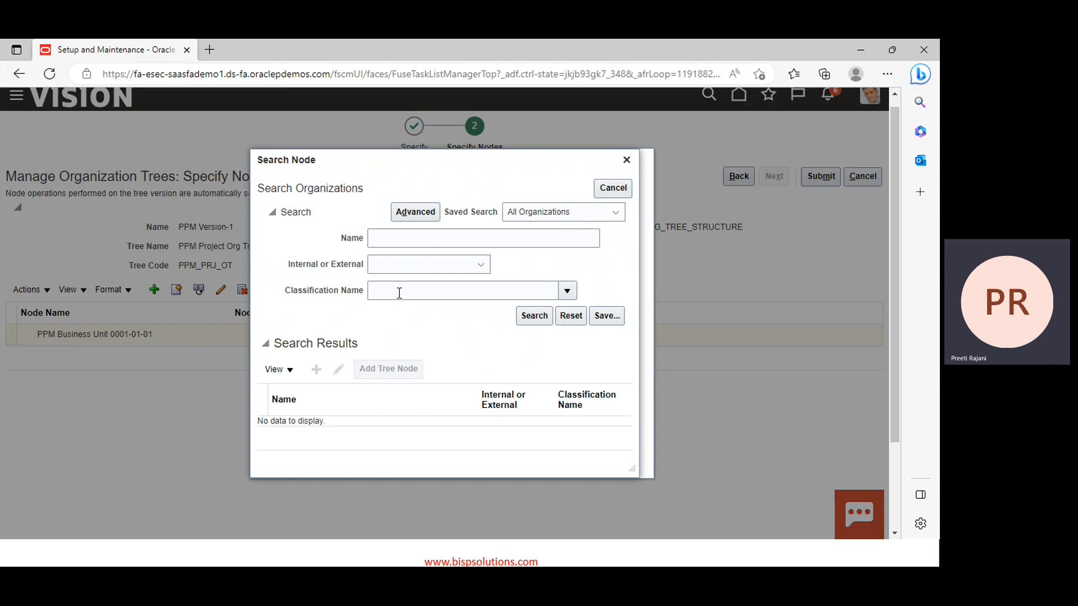
Enter PPM as the organization name search criterion
click(405, 239)
text(PPM)
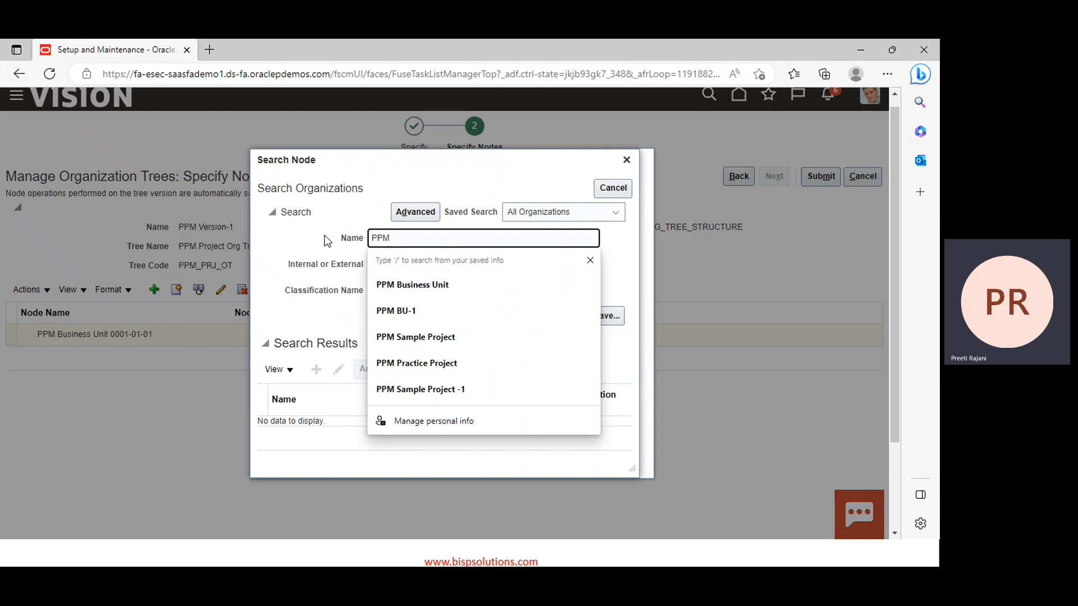
click(341, 238)
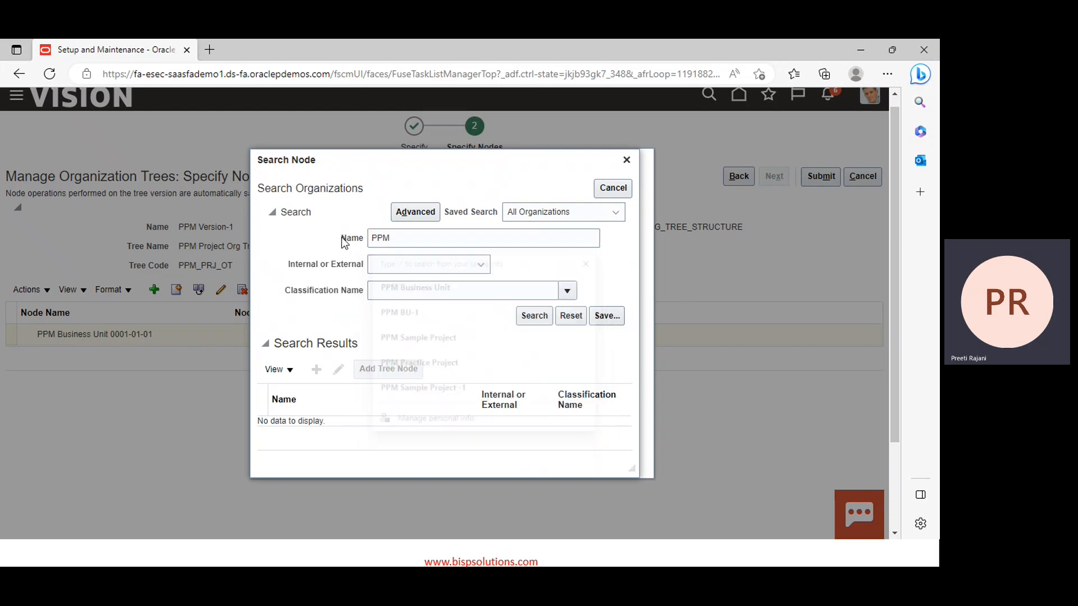
Look up classification names matching 'project', then '%expenditure%'
click(569, 291)
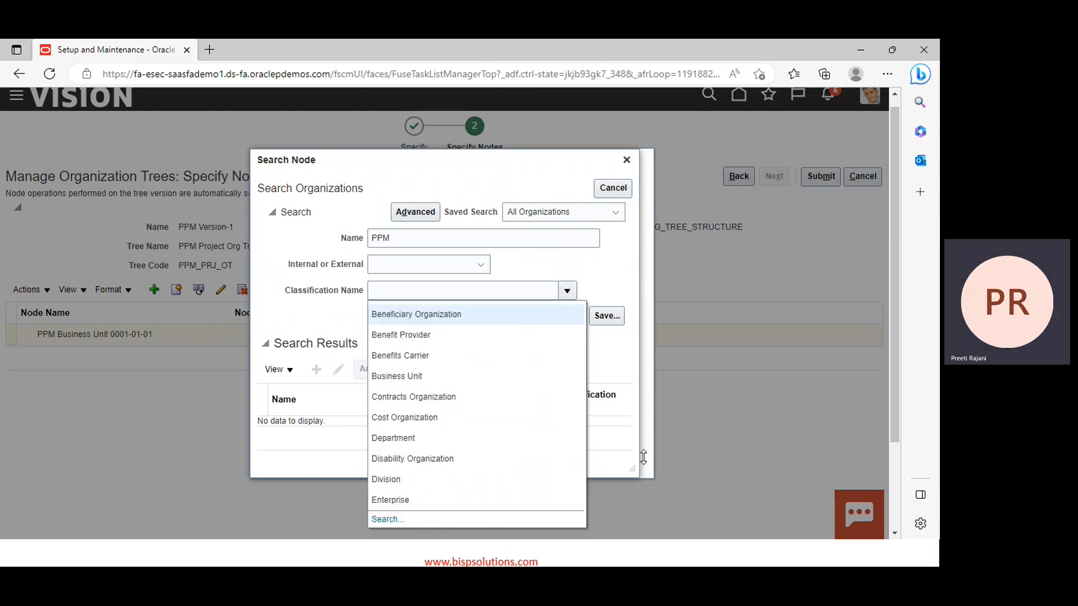
click(387, 520)
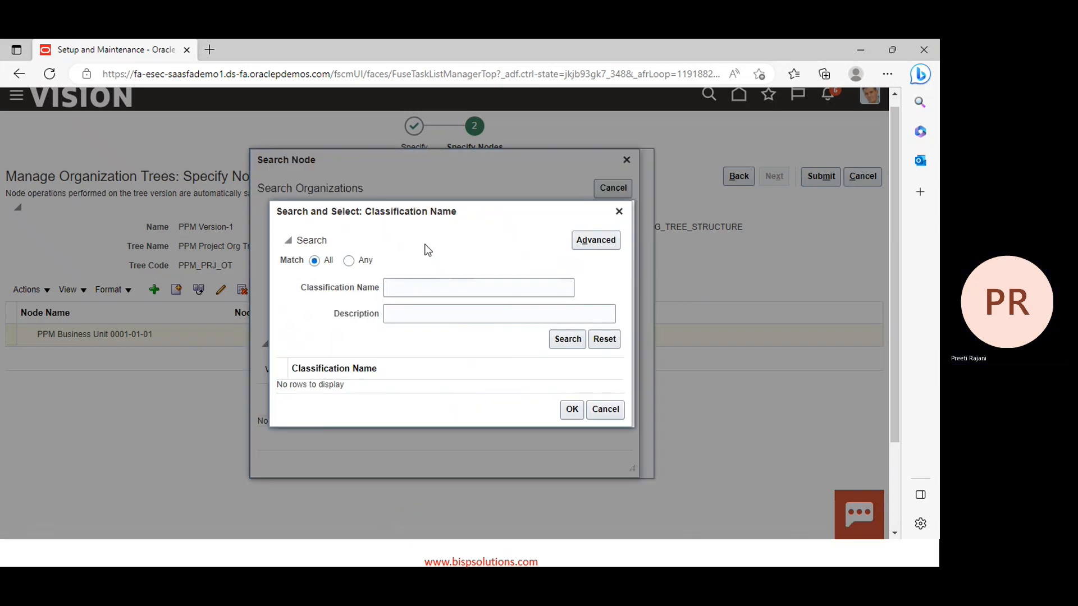
click(419, 285)
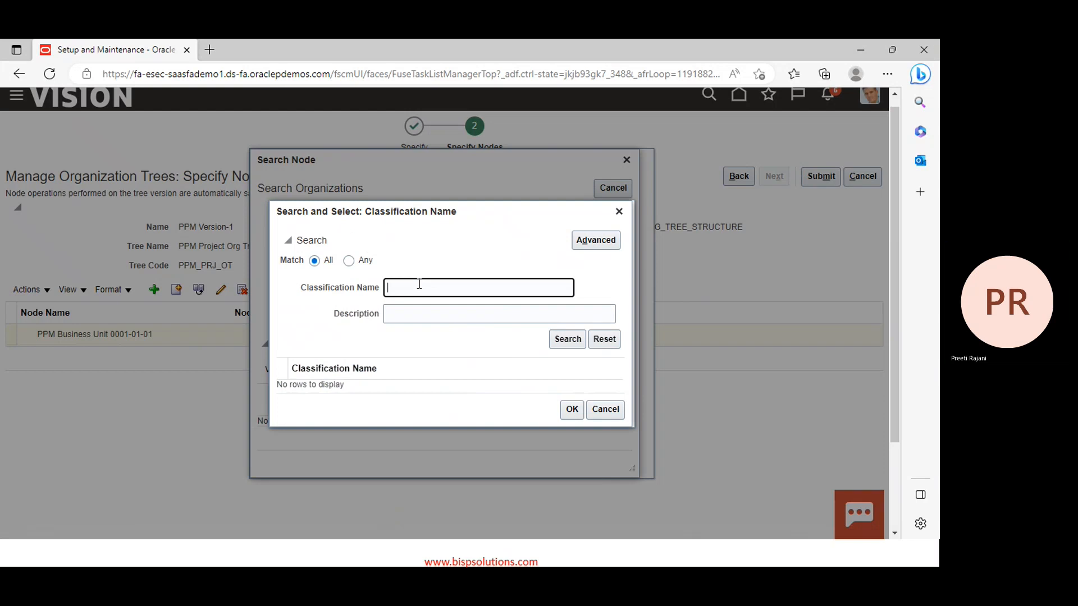
text(project)
click(560, 344)
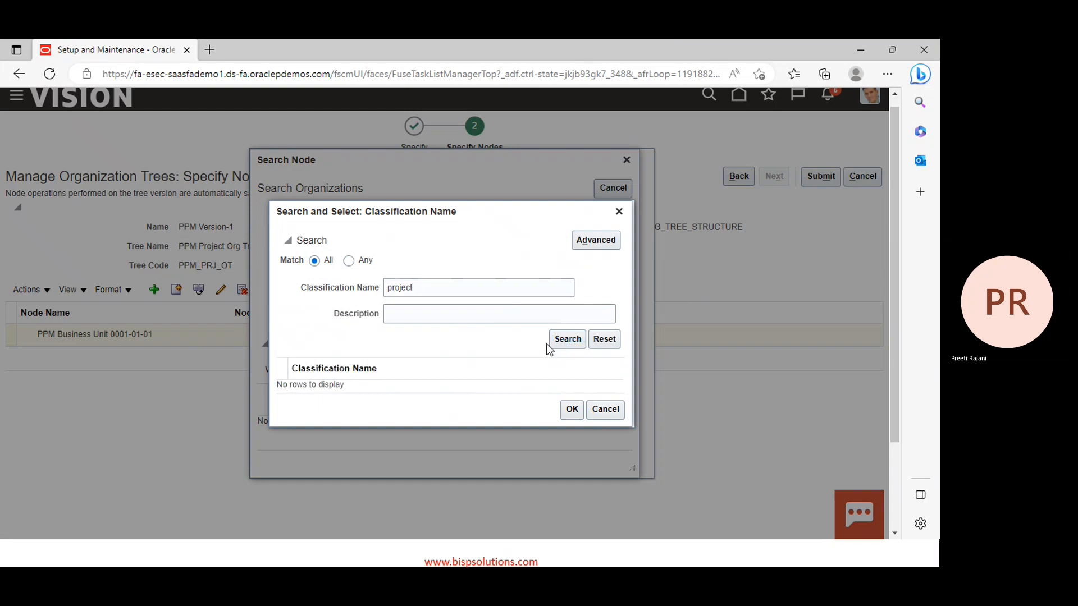
click(449, 285)
double_click(449, 285)
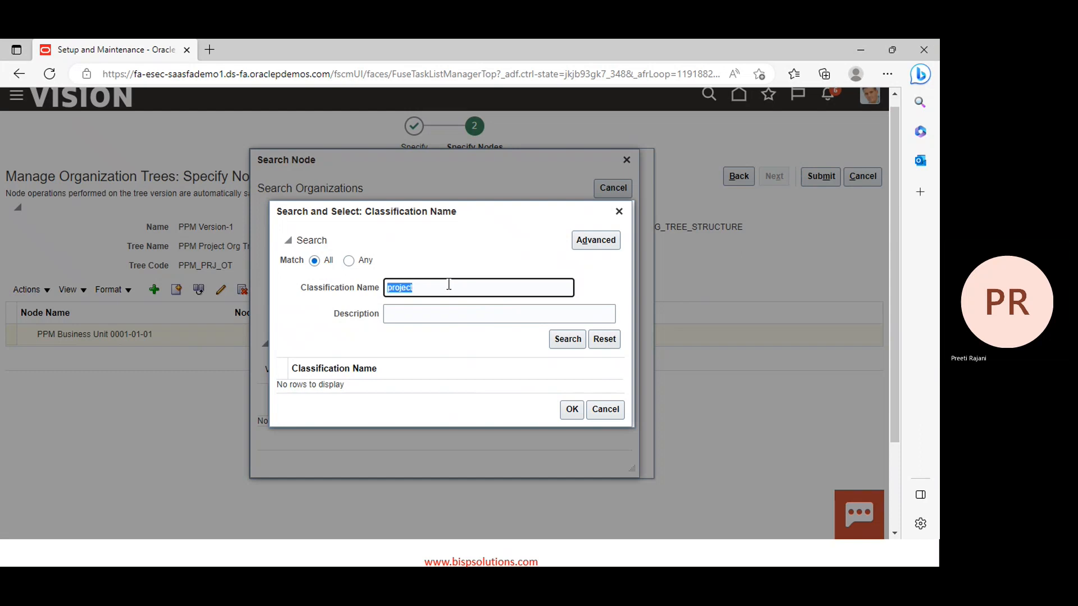
text(%expenditure%)
click(567, 341)
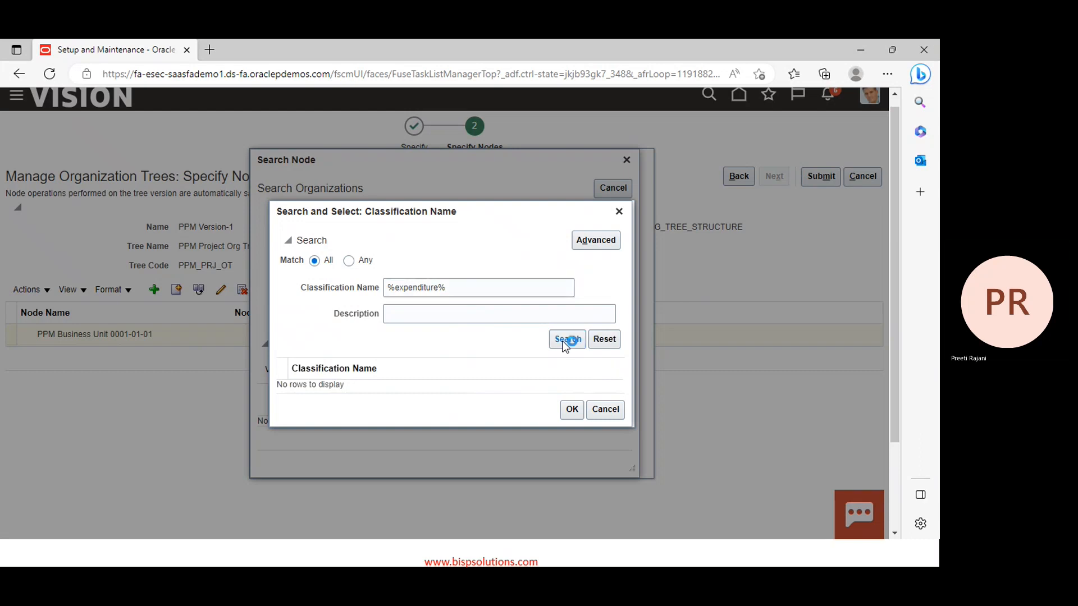
Close the classification lookup and list all organizations named PPM
click(618, 212)
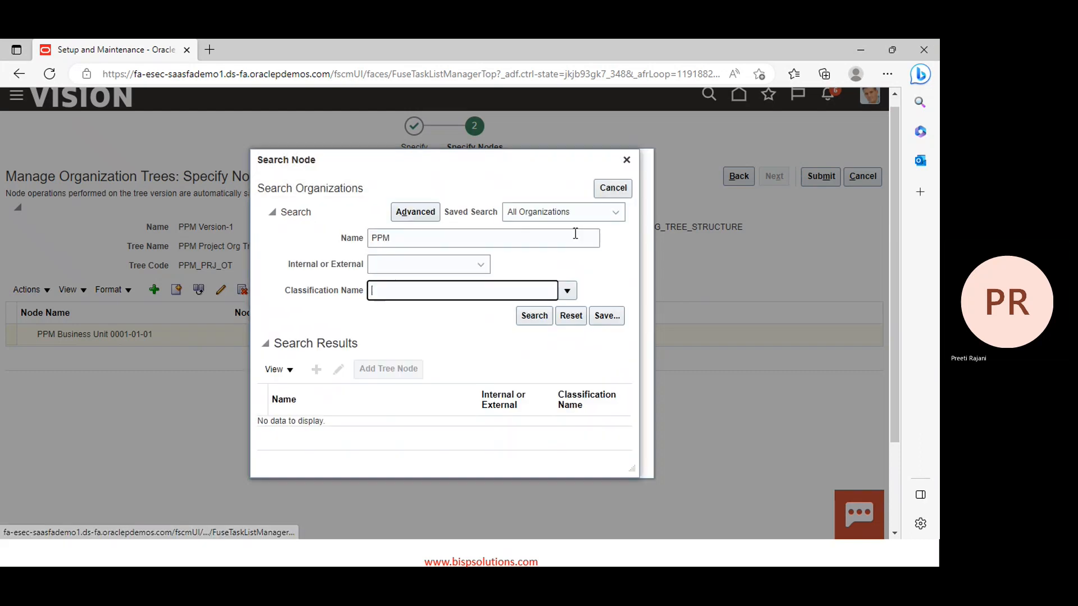
click(541, 322)
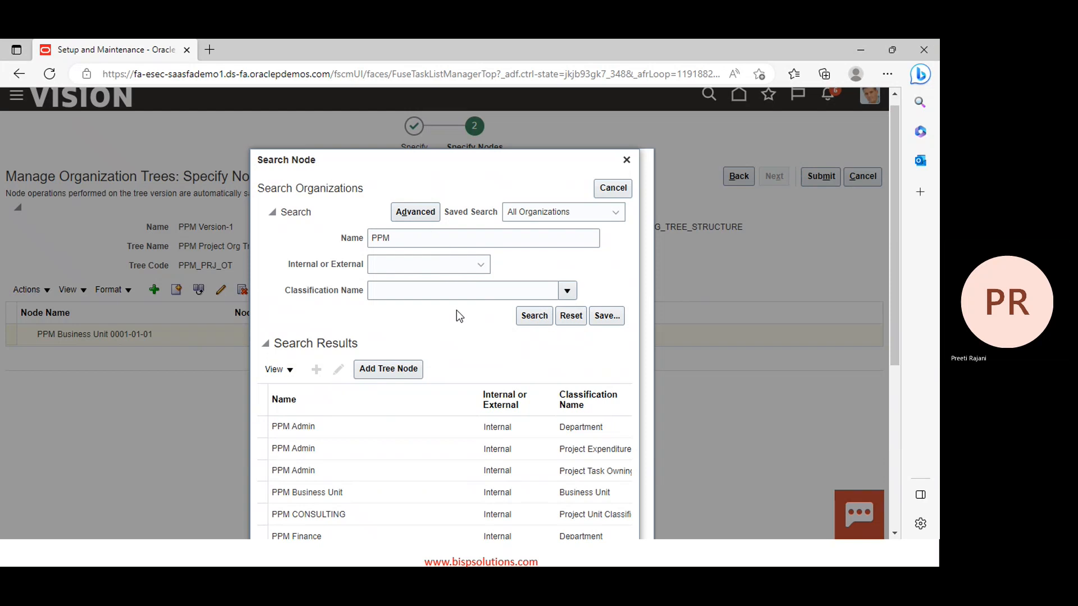
scroll(469, 339, down, 1)
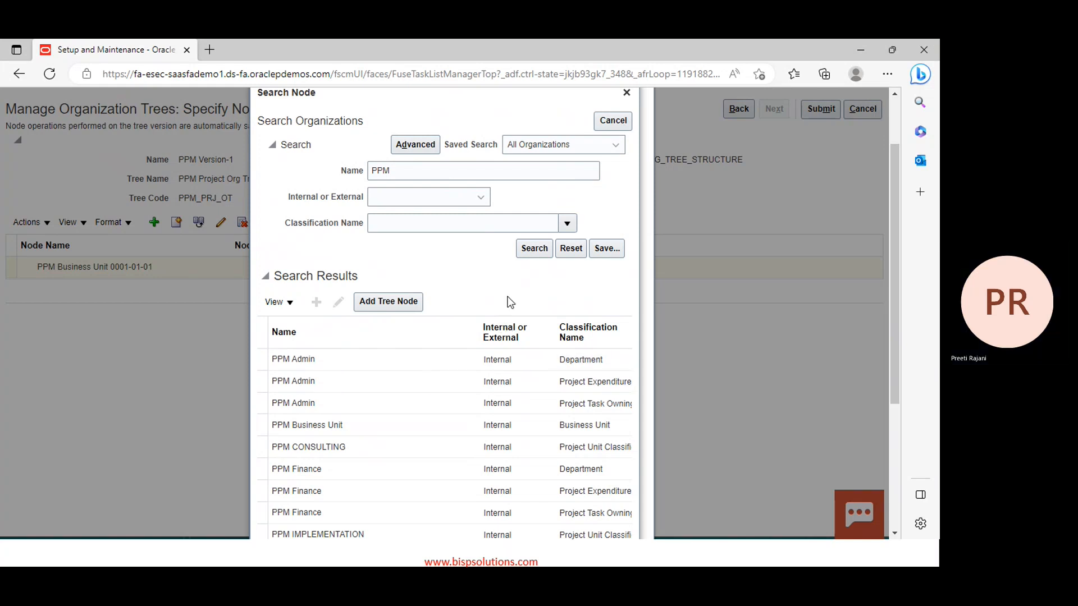
scroll(530, 291, down, 3)
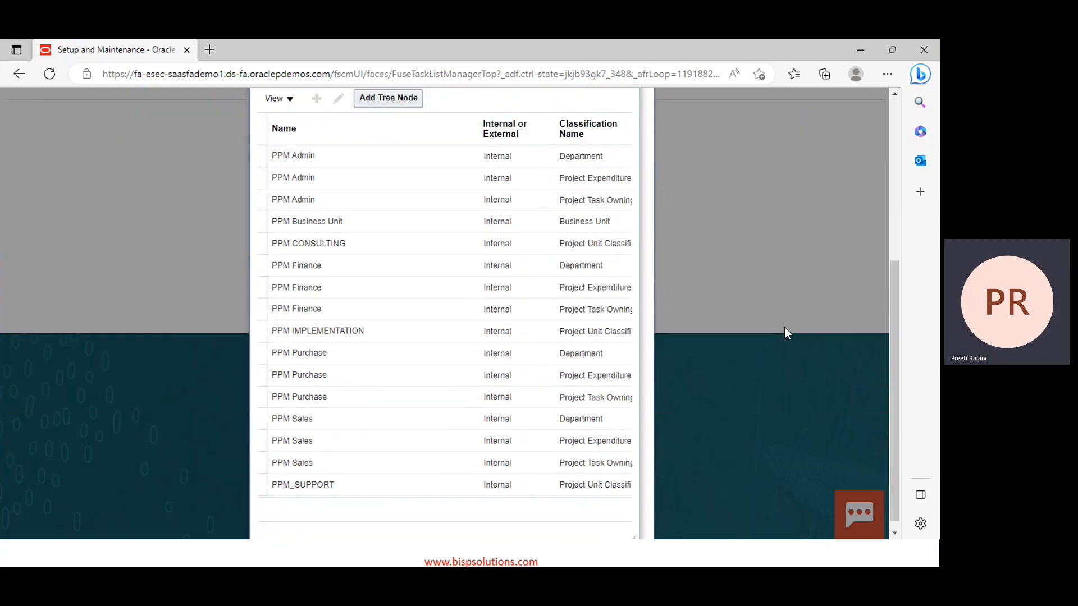
scroll(590, 349, up, 4)
Clear the PPM name criterion and reopen the full classification name lookup
double_click(436, 247)
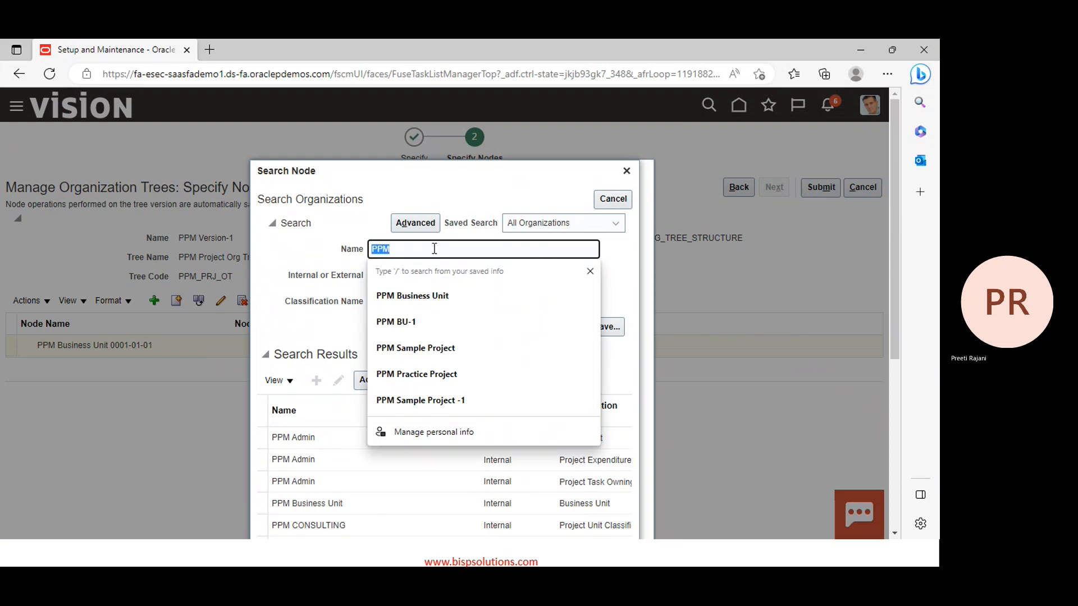
key(BackSpace)
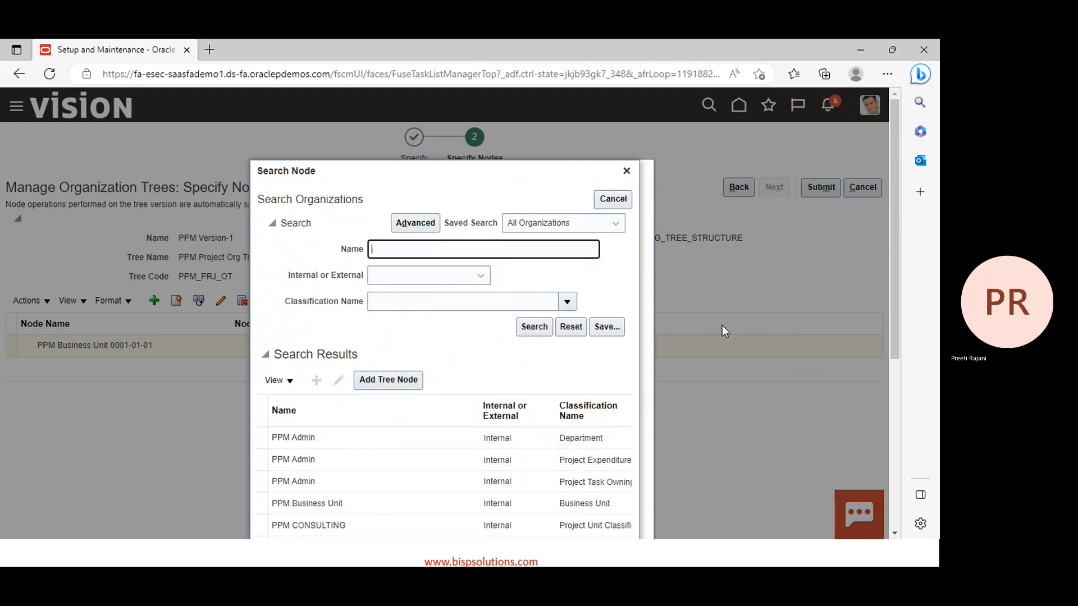
click(559, 303)
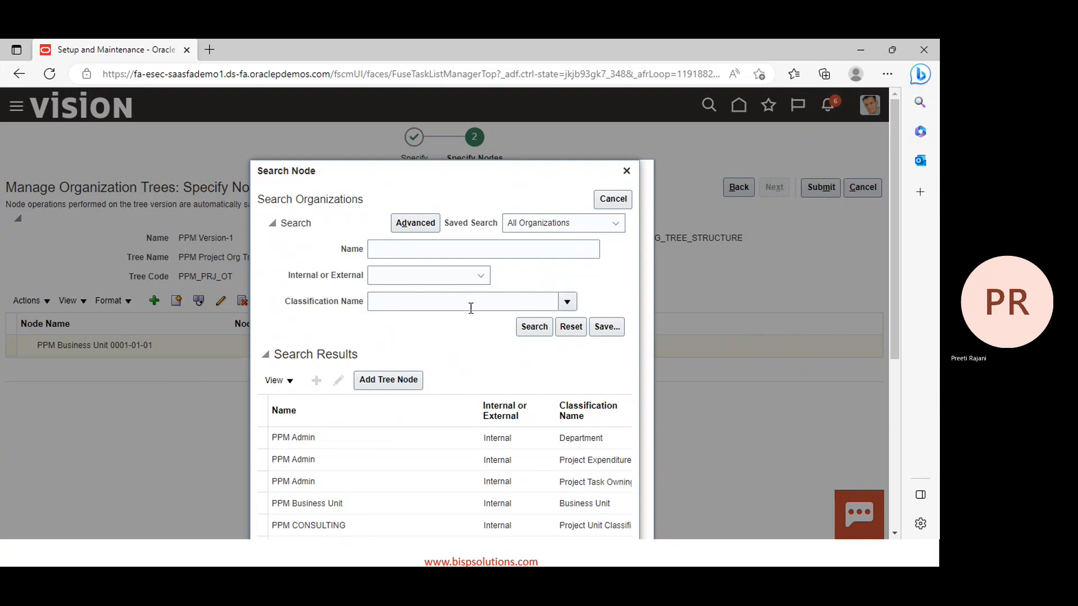
click(567, 303)
click(385, 530)
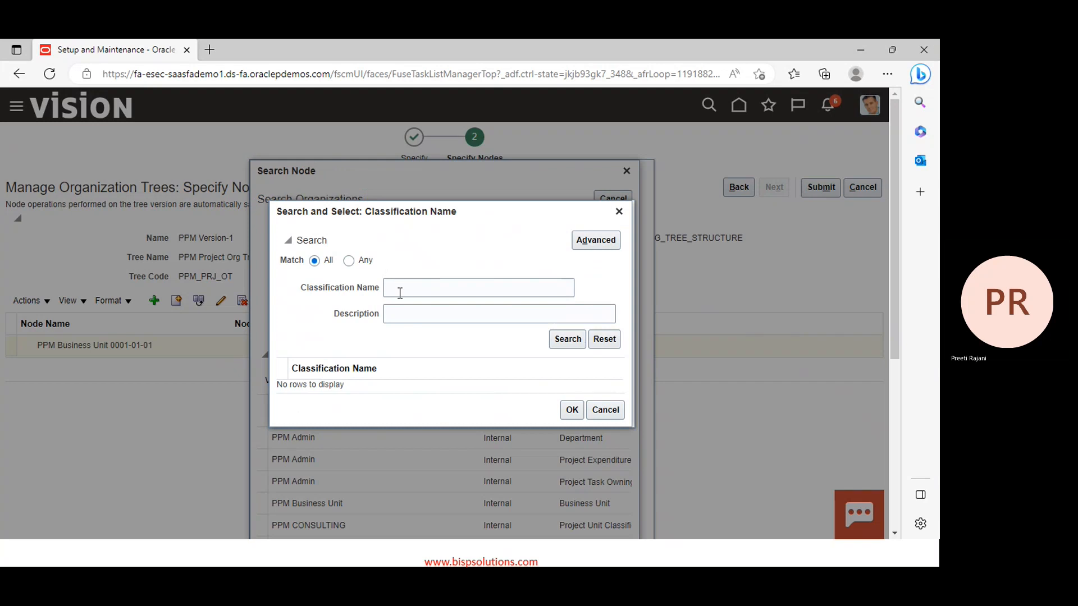
Search PPM organizations classified as Project Expenditure Organization
click(566, 340)
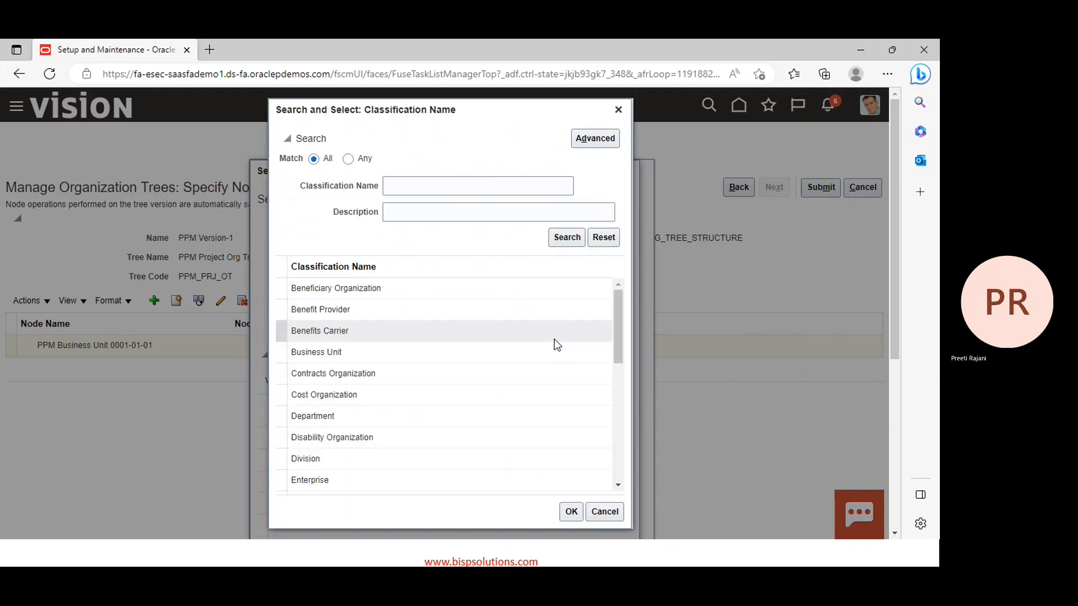
scroll(488, 343, down, 3)
scroll(487, 336, down, 3)
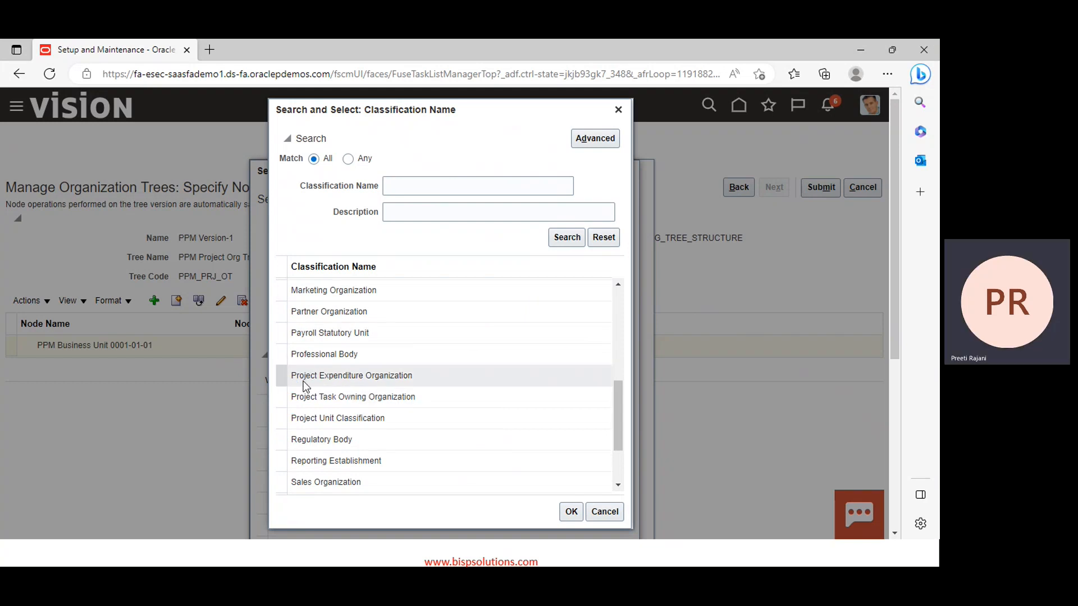
click(358, 382)
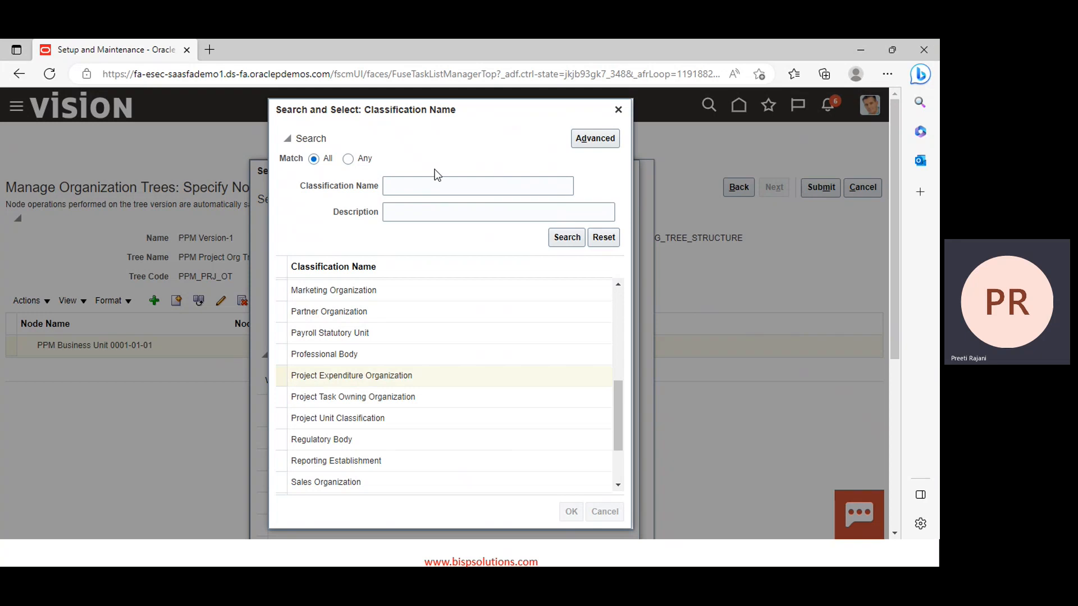
click(433, 249)
text(PPM)
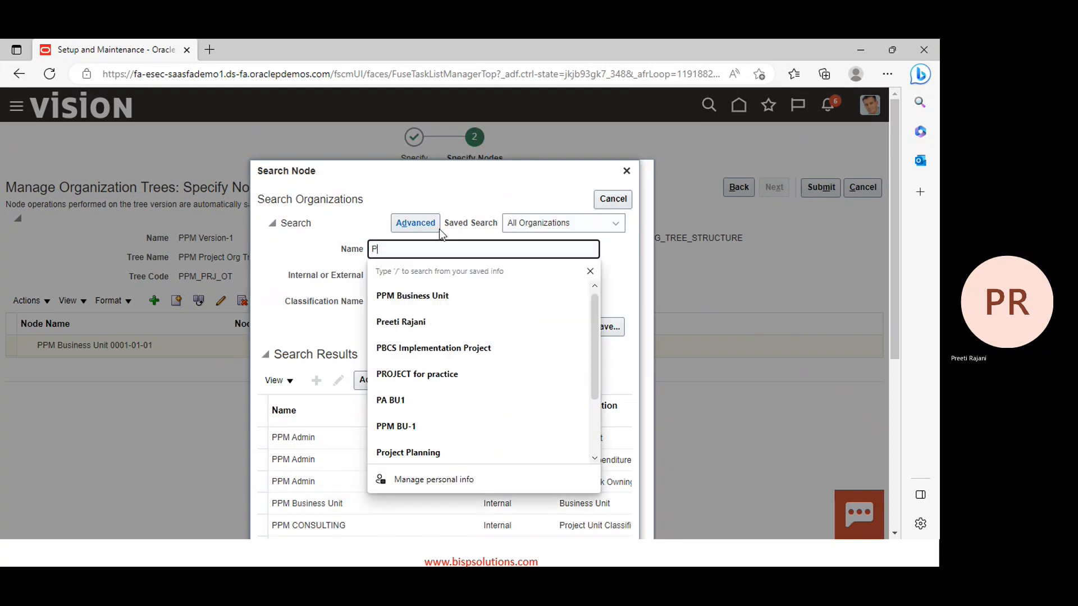
click(316, 339)
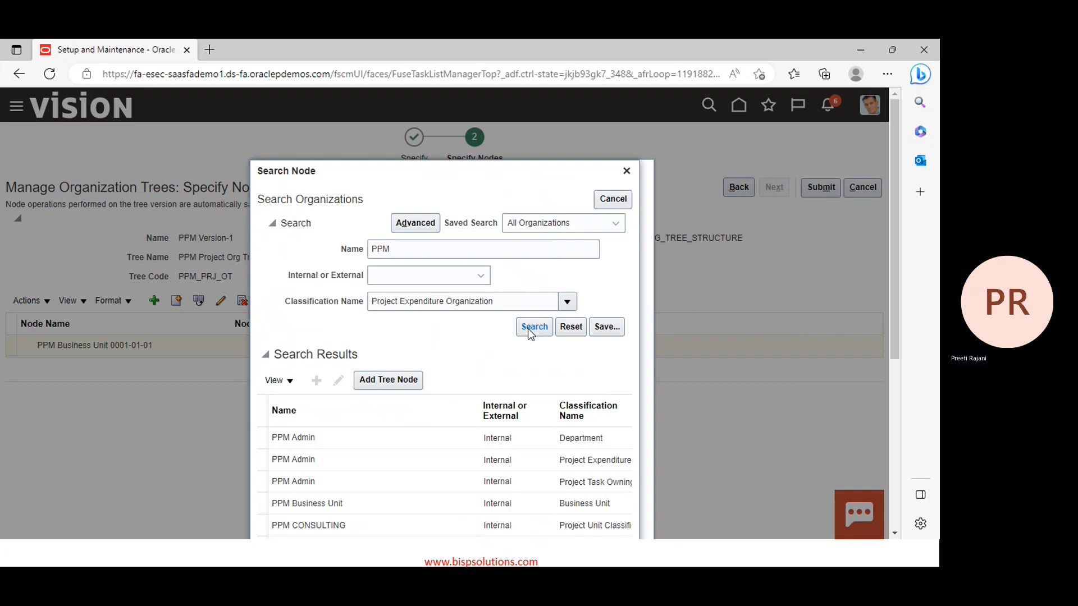
click(530, 327)
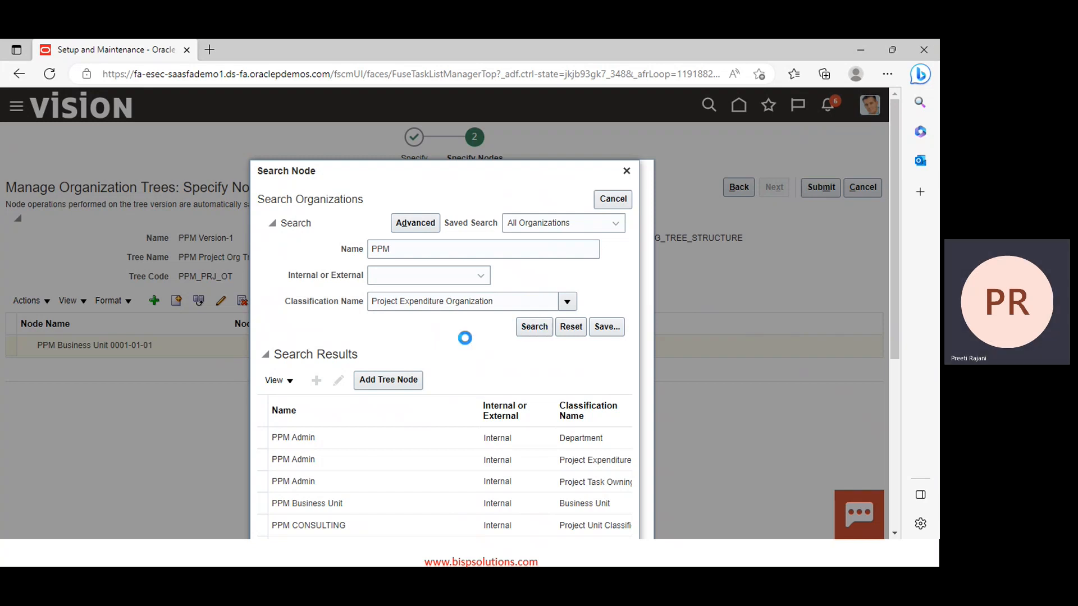
Add PPM Admin, PPM Finance, PPM Purchase and PPM Sales as tree nodes
scroll(441, 361, down, 1)
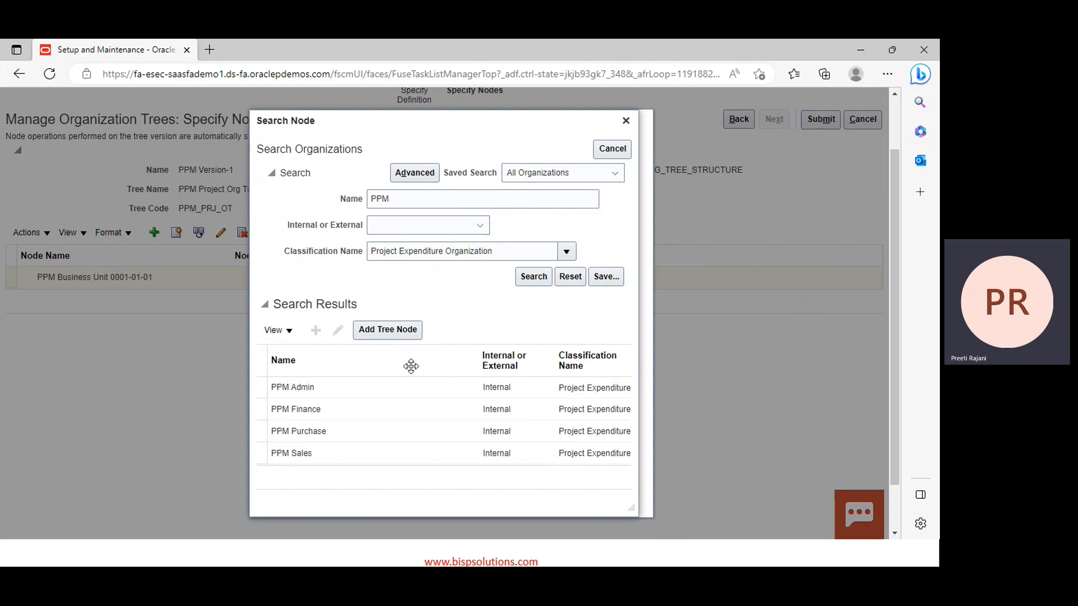
click(264, 392)
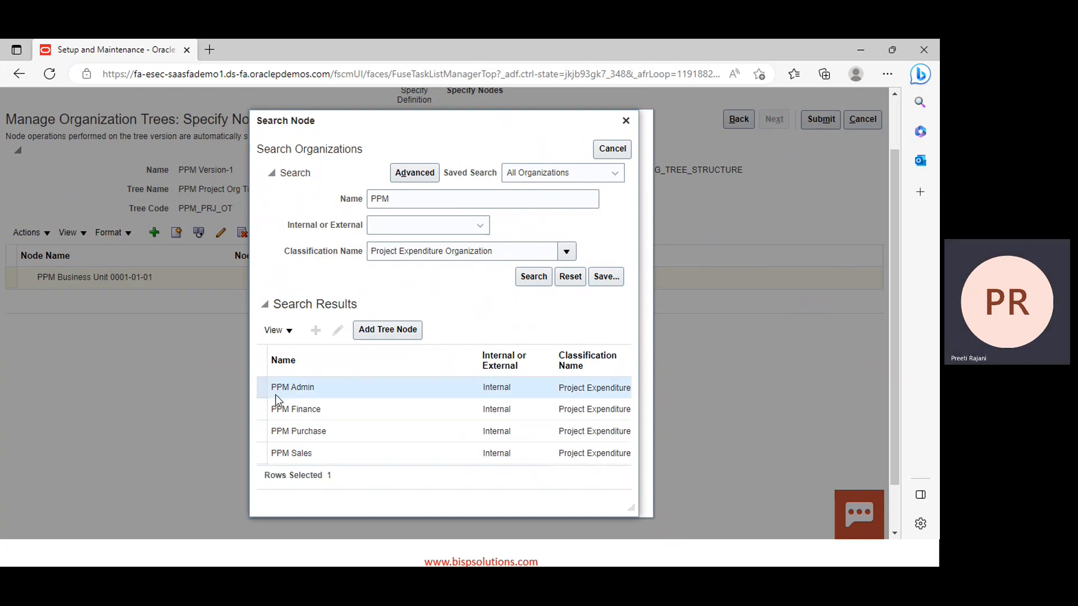
ctrl+click(268, 409)
ctrl+click(268, 431)
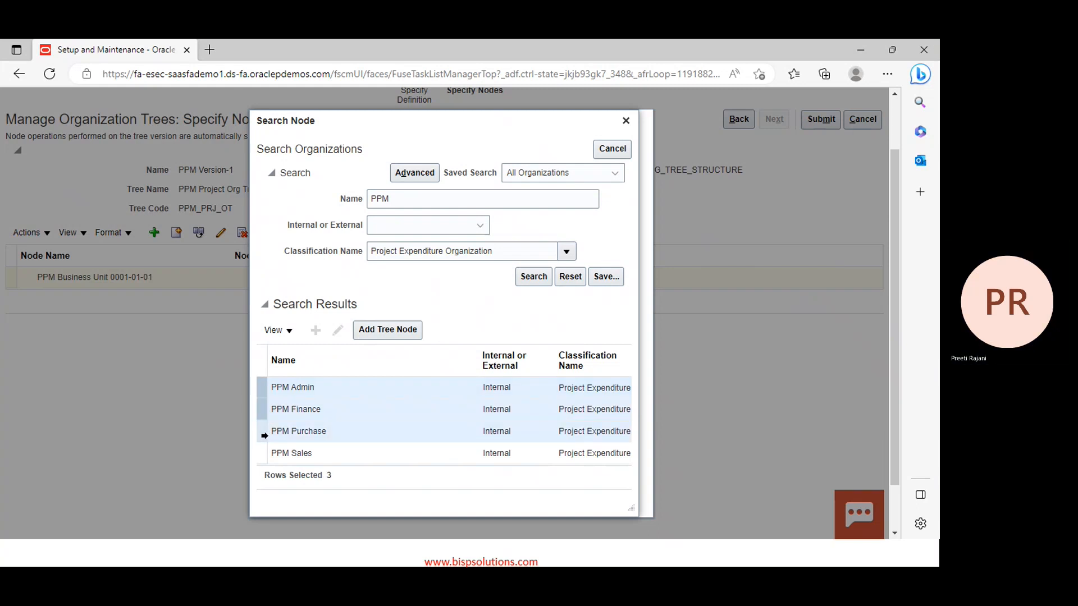
ctrl+click(268, 454)
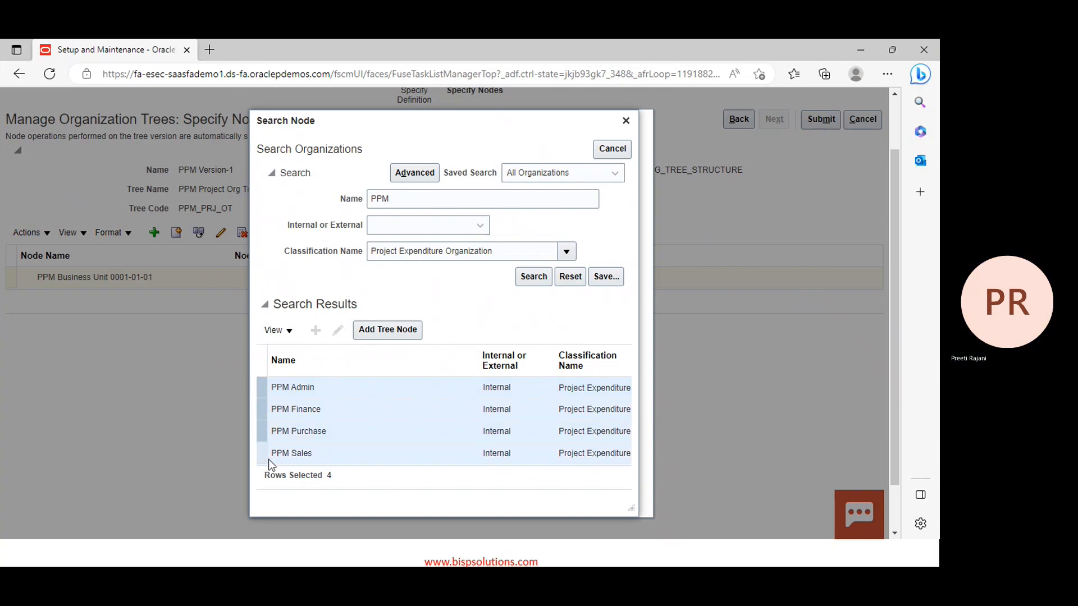
click(408, 331)
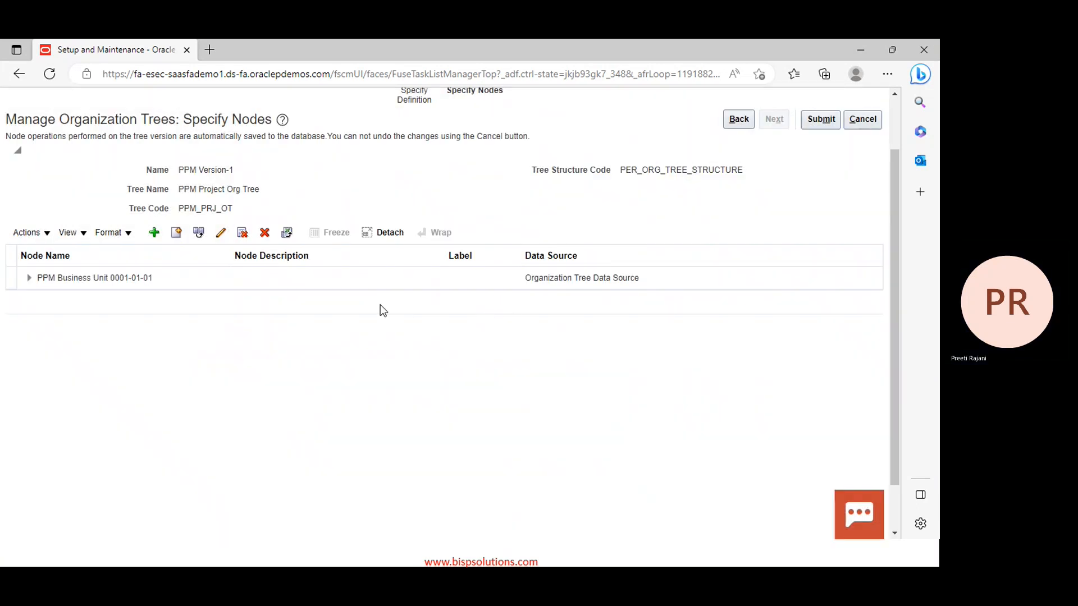
Expand PPM Business Unit to show its Admin, Finance, Purchase and Sales child nodes
click(28, 279)
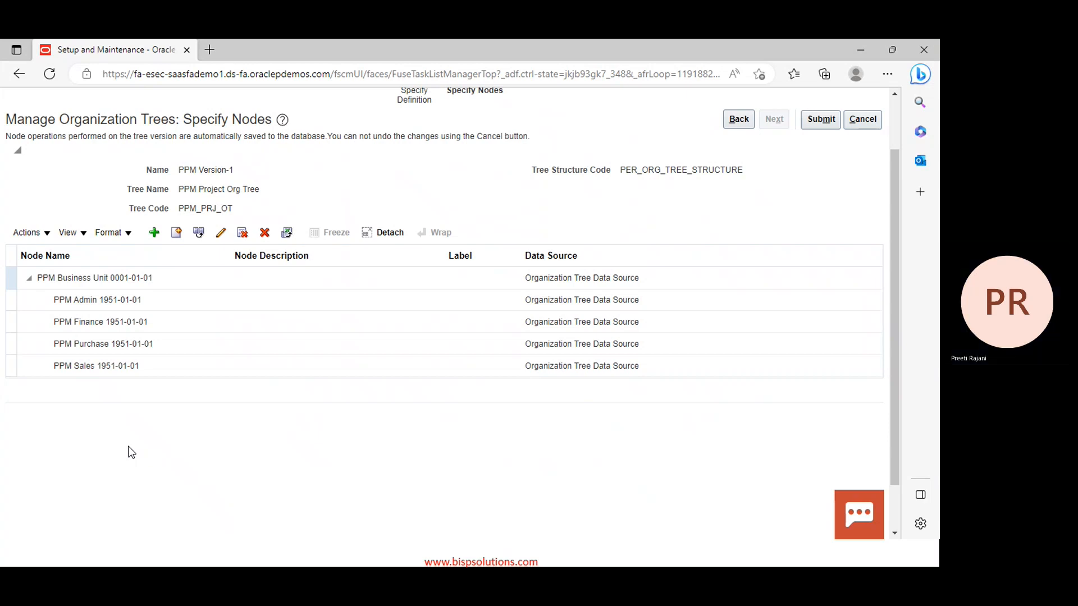
scroll(850, 302, up, 1)
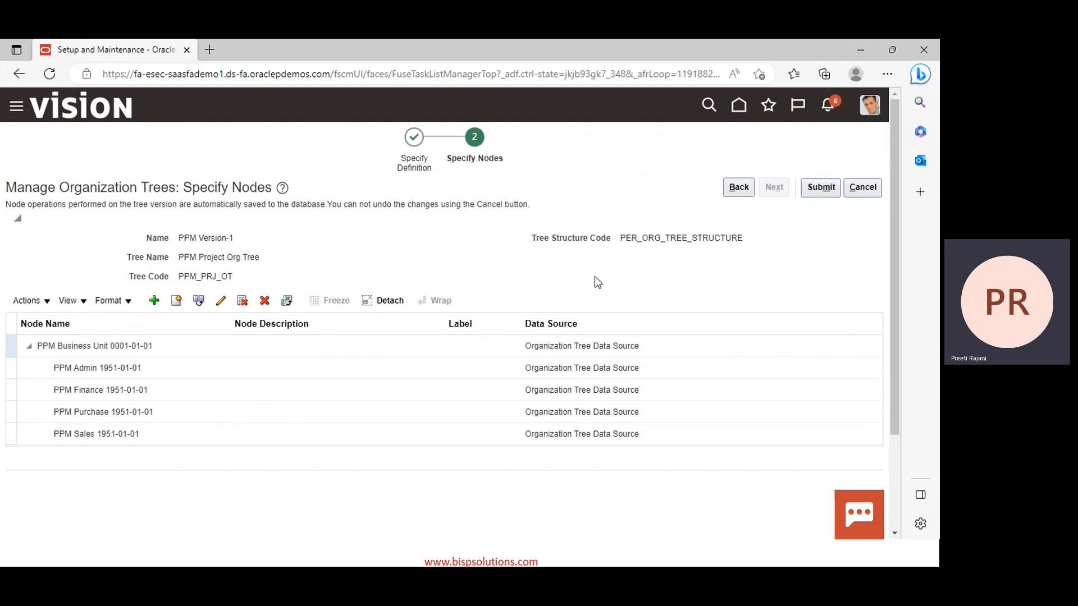
Submit PPM Version-1 and expand PPM Project Org Tree to see it as Draft, effective 1/1/23
click(814, 189)
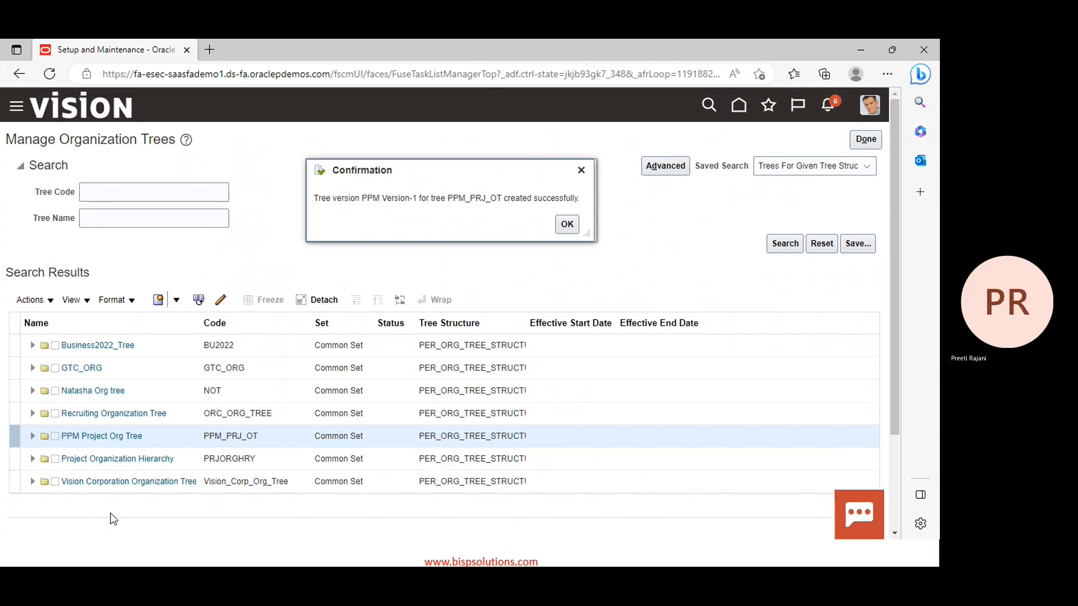
click(567, 230)
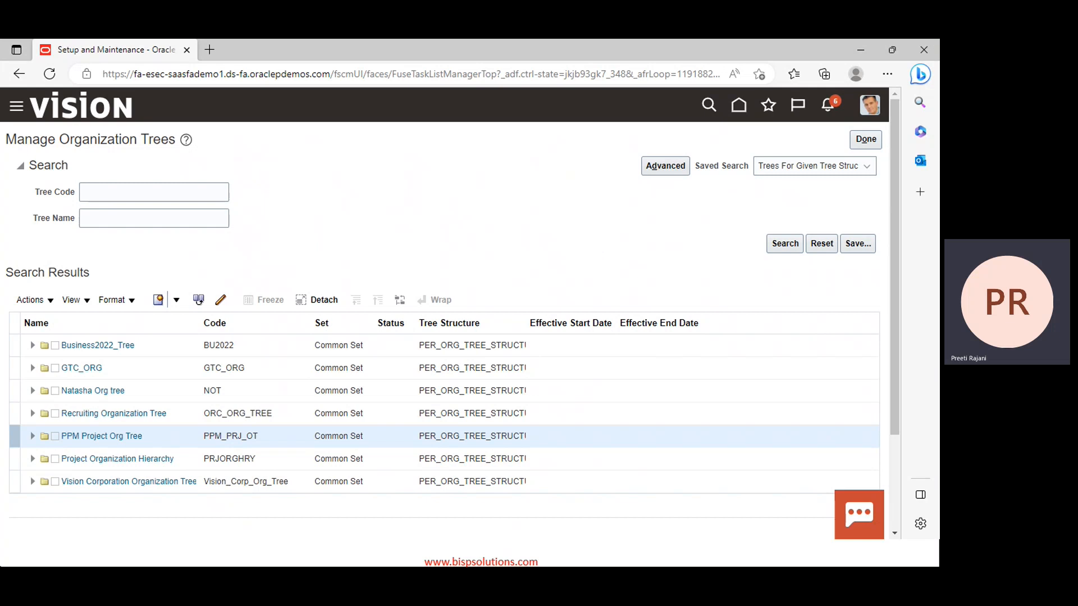
scroll(166, 444, down, 1)
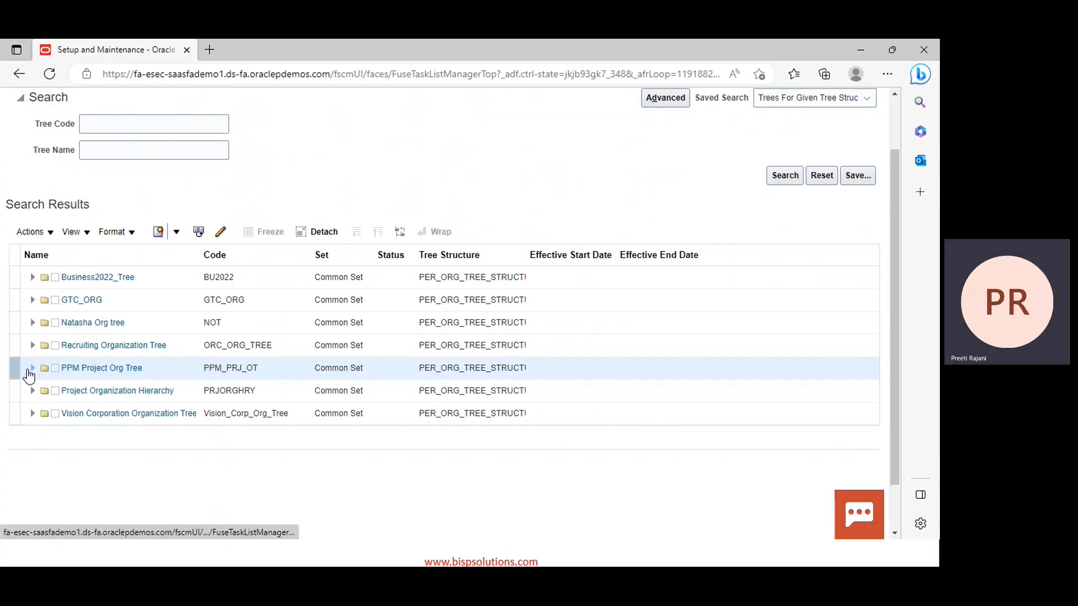
click(31, 371)
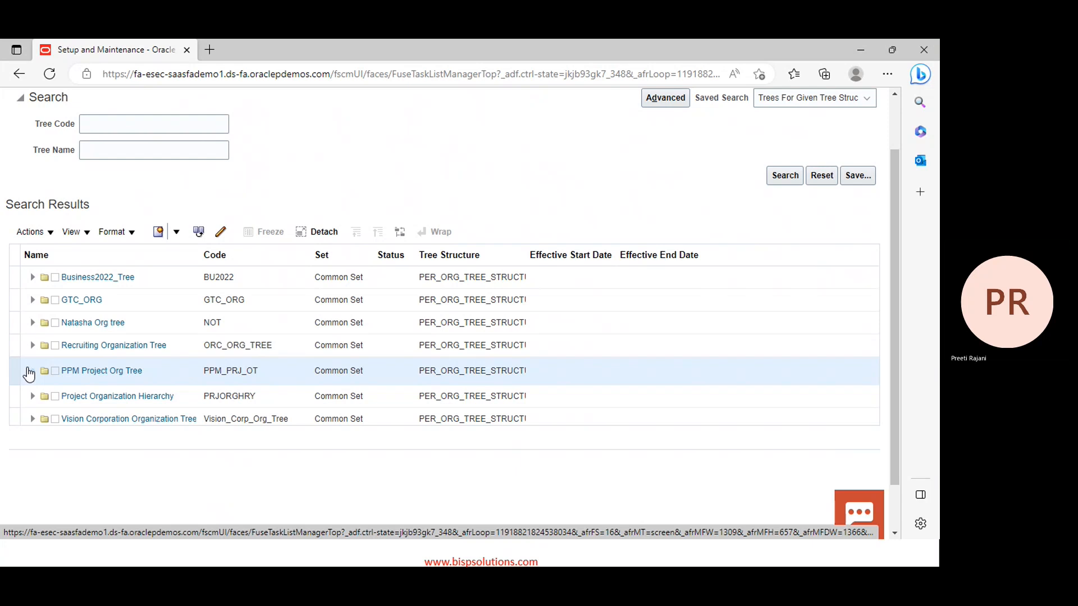
click(30, 371)
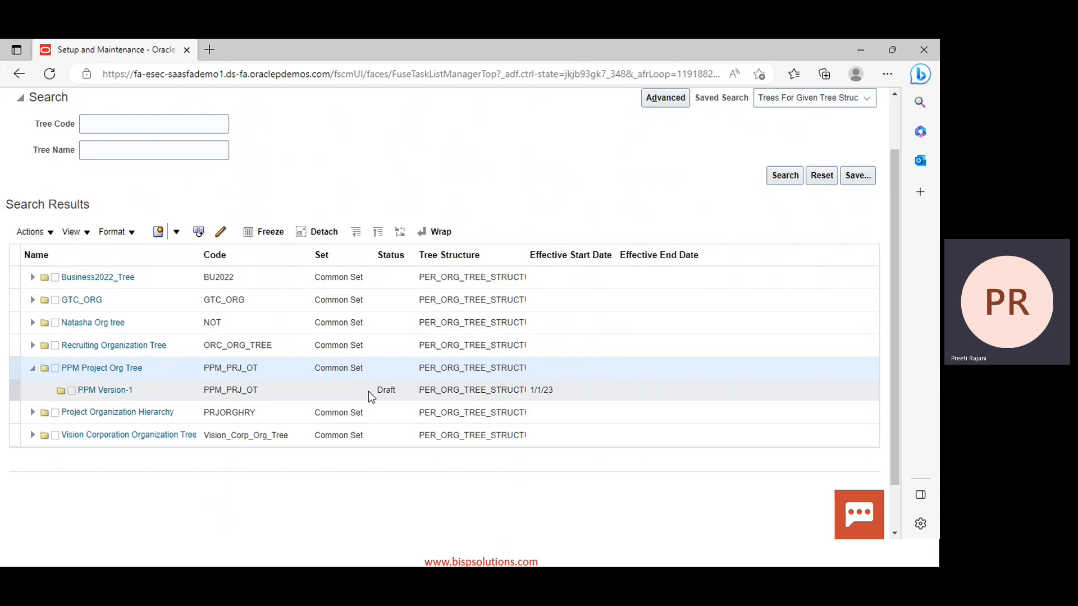
Set the status of tree version PPM Version-1 to Active
click(15, 390)
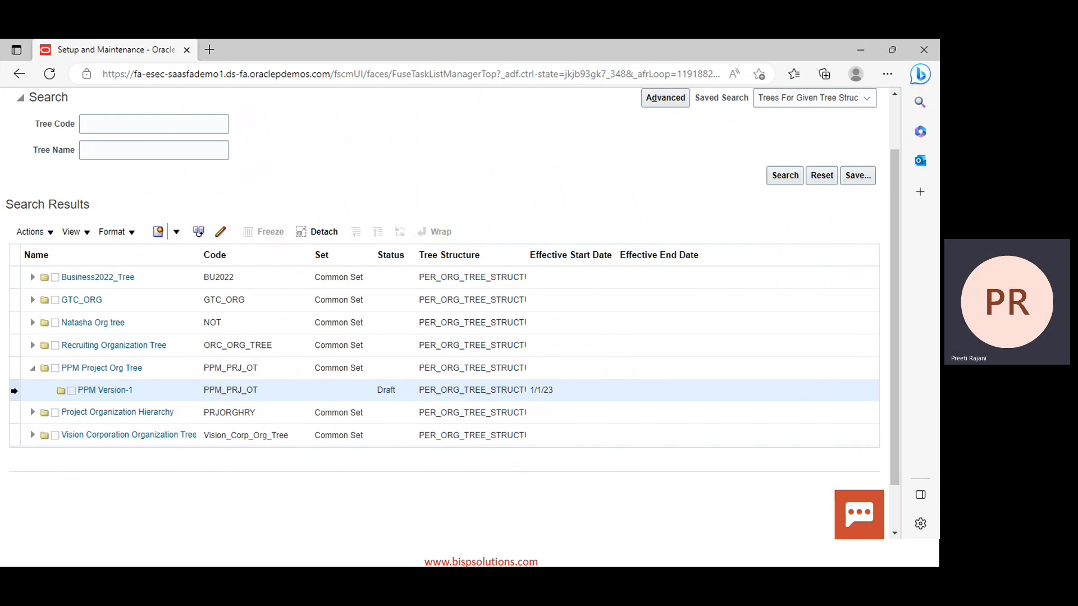
click(34, 232)
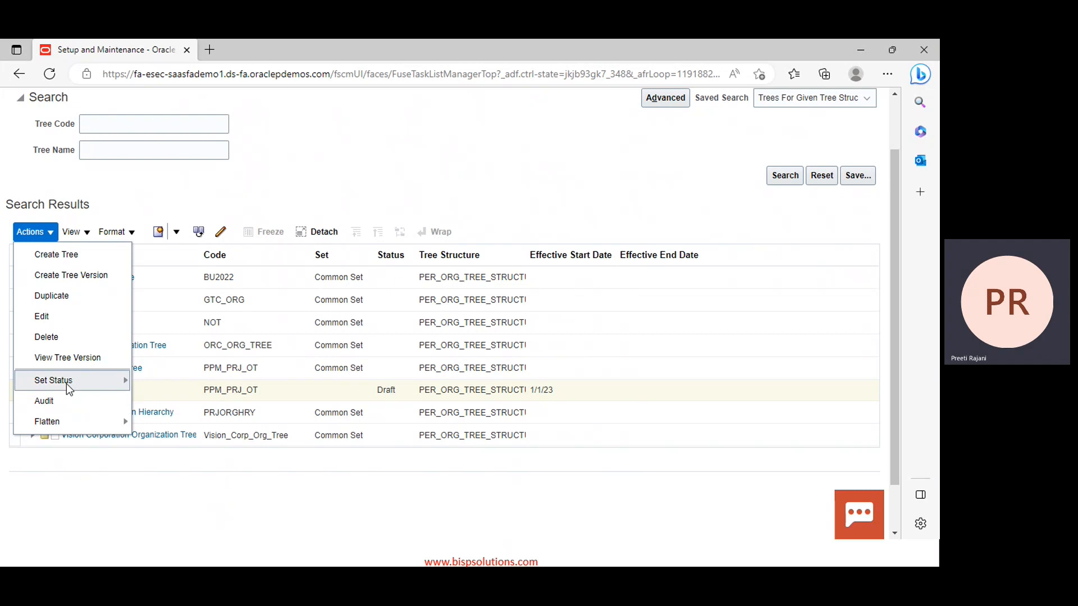
mouse_move(68, 384)
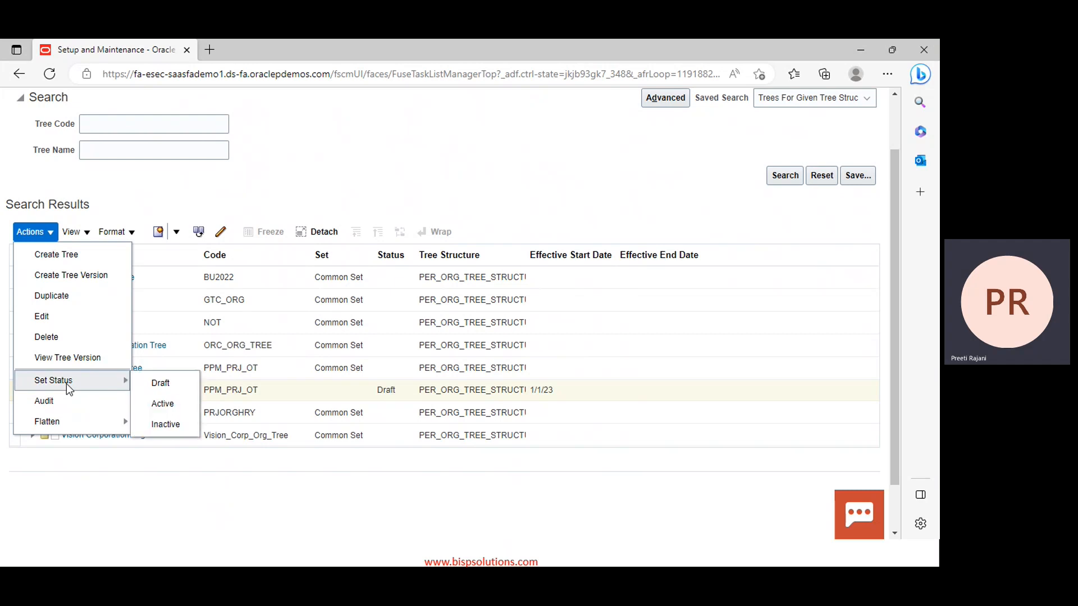
click(163, 405)
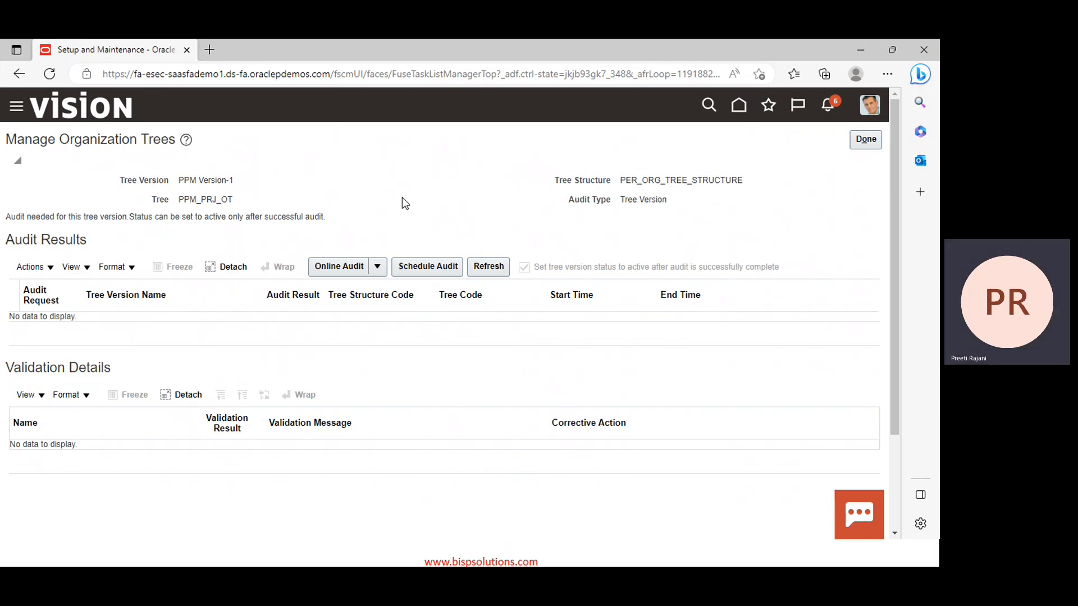
Schedule and submit an audit of PPM Version-1 (process 5696974)
click(441, 268)
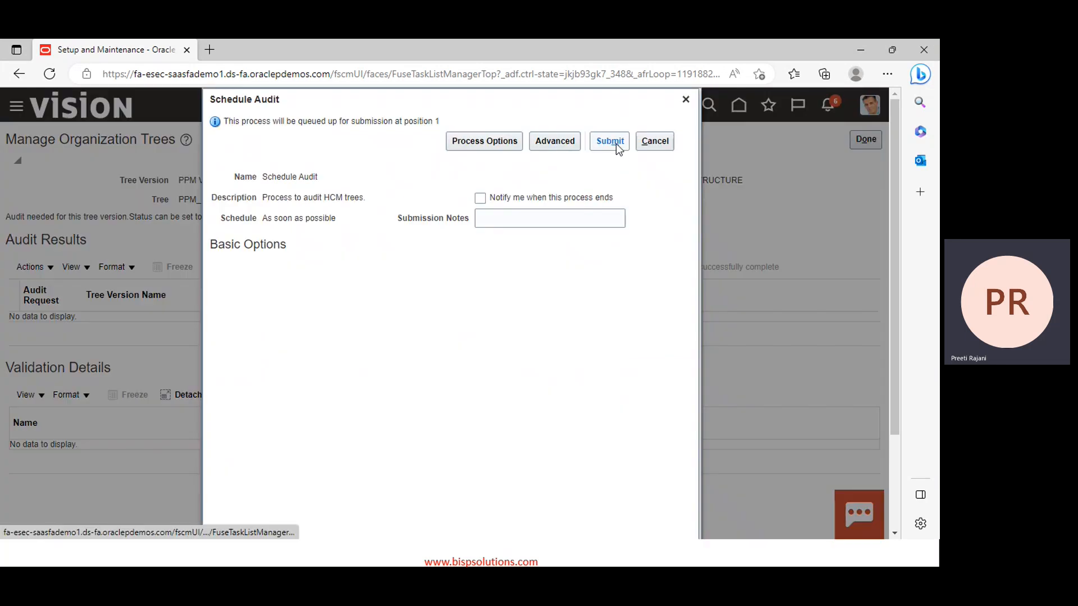
click(615, 143)
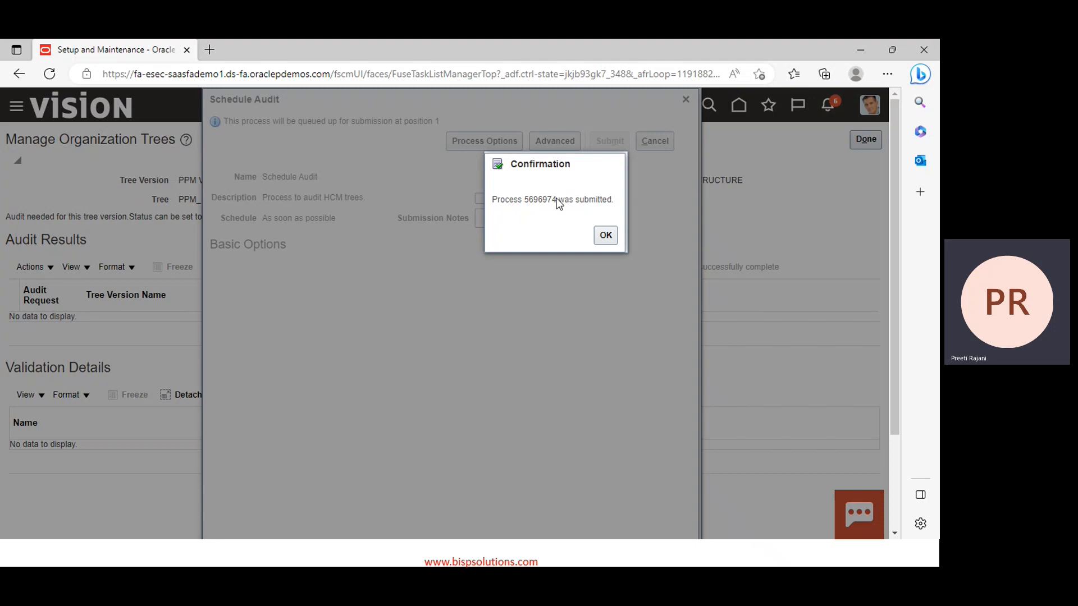
click(605, 235)
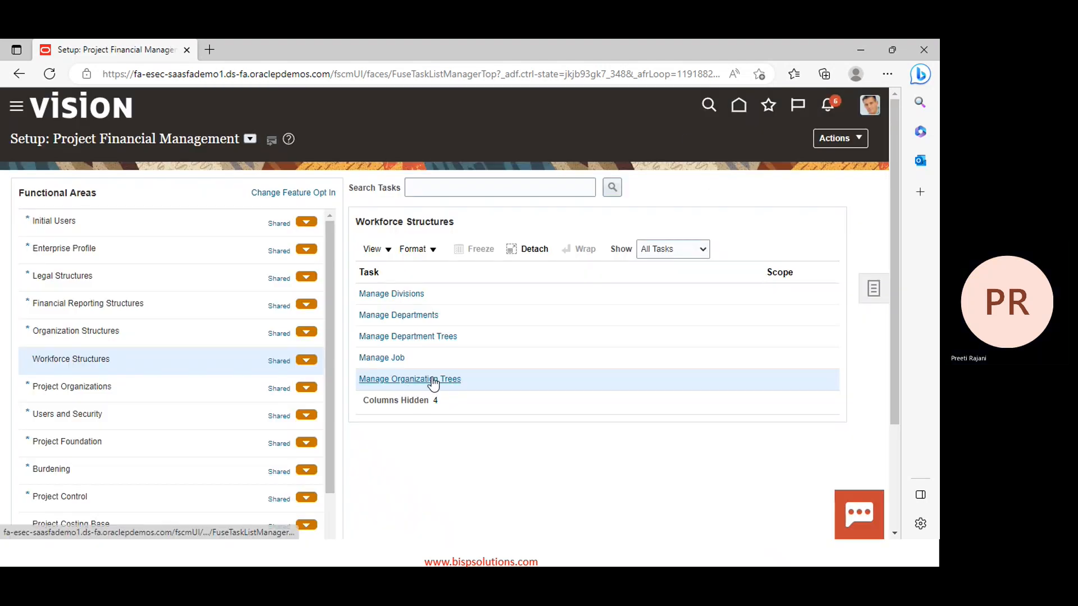
Set tree version PPM Version-1 of PPM Project Org Tree to Active status
click(431, 378)
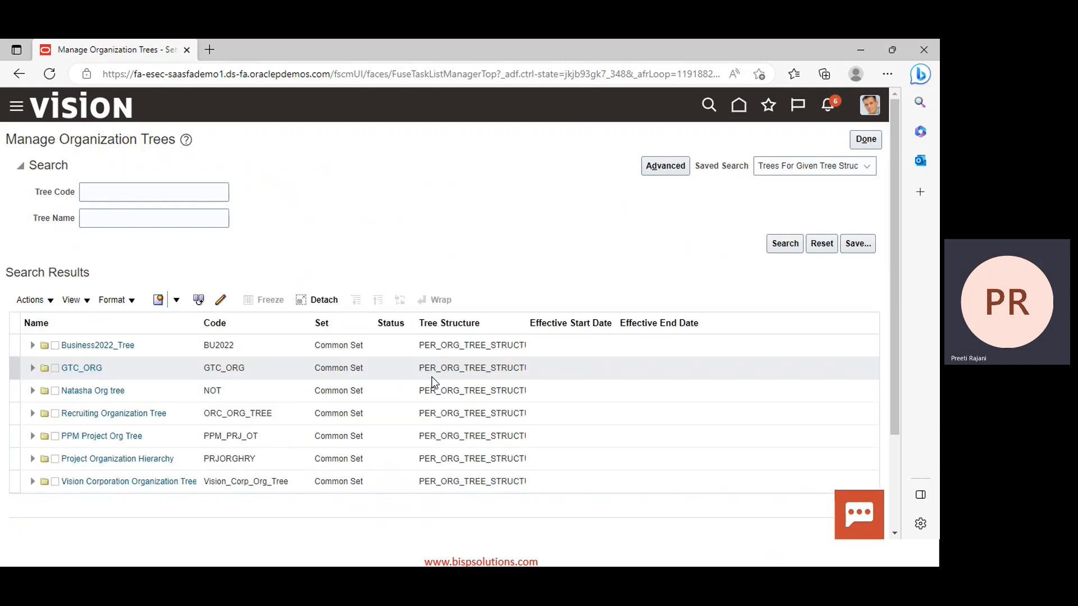
click(34, 439)
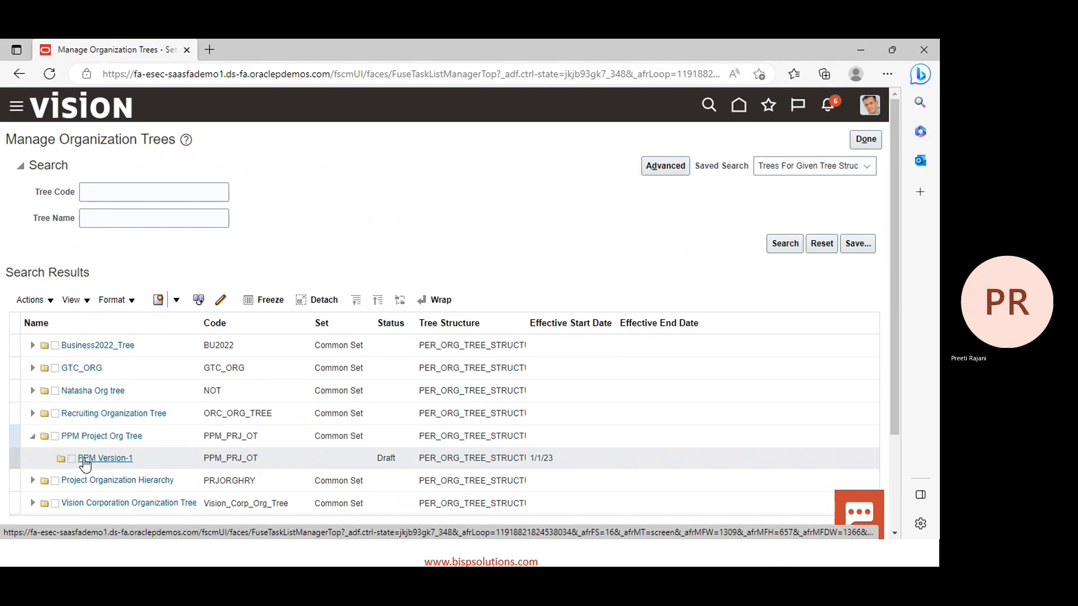
click(34, 302)
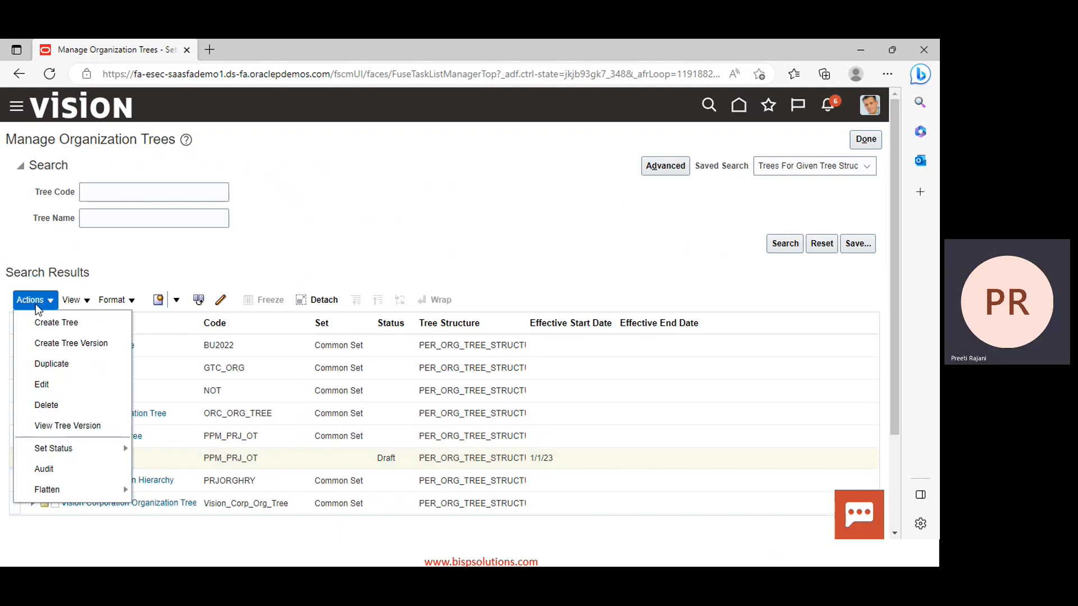
mouse_move(62, 447)
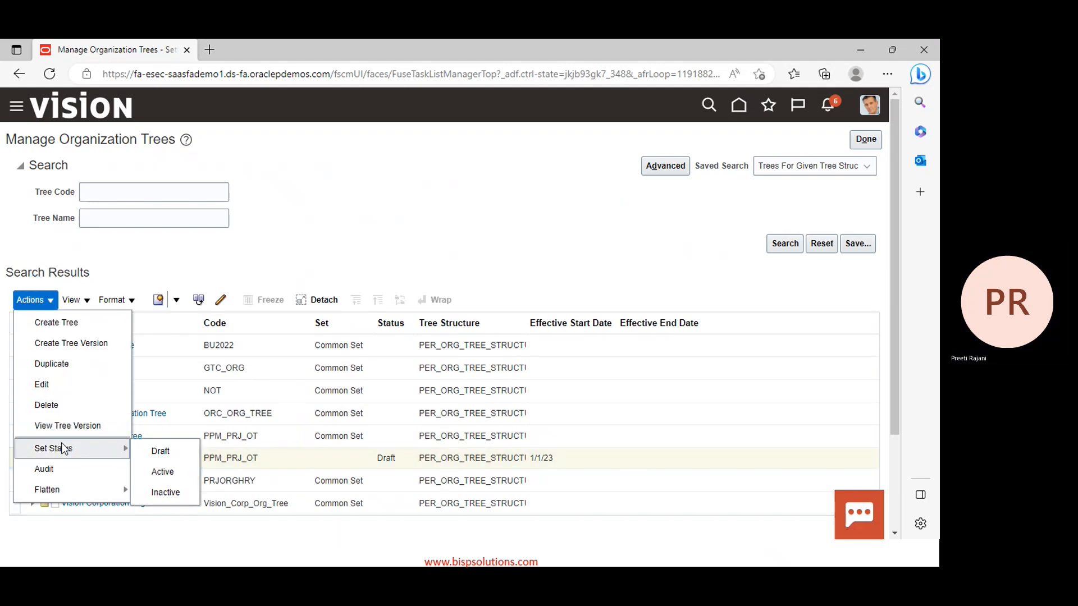
click(188, 472)
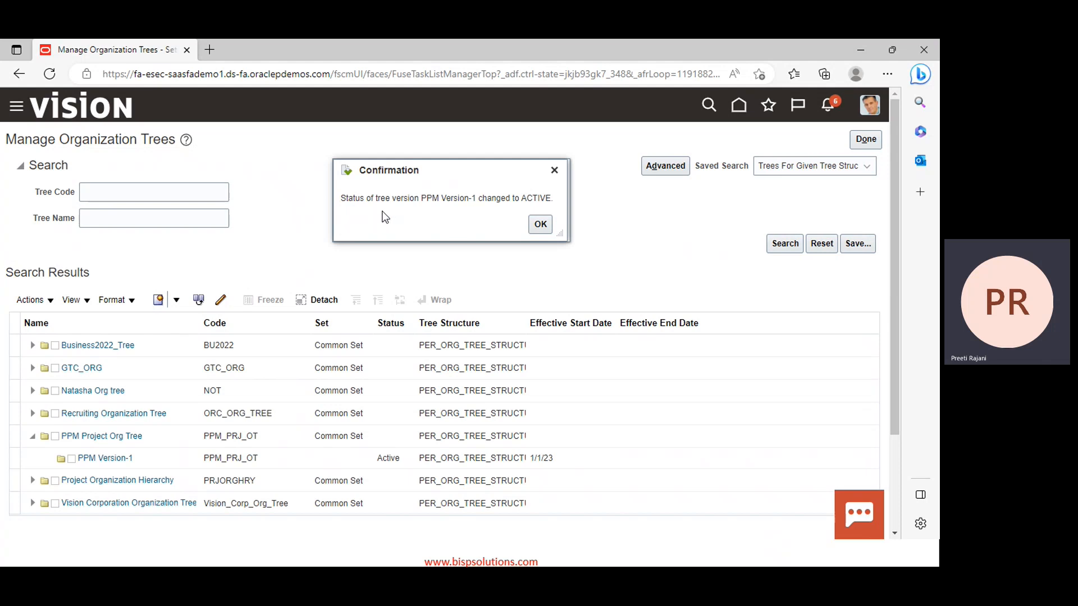
click(539, 224)
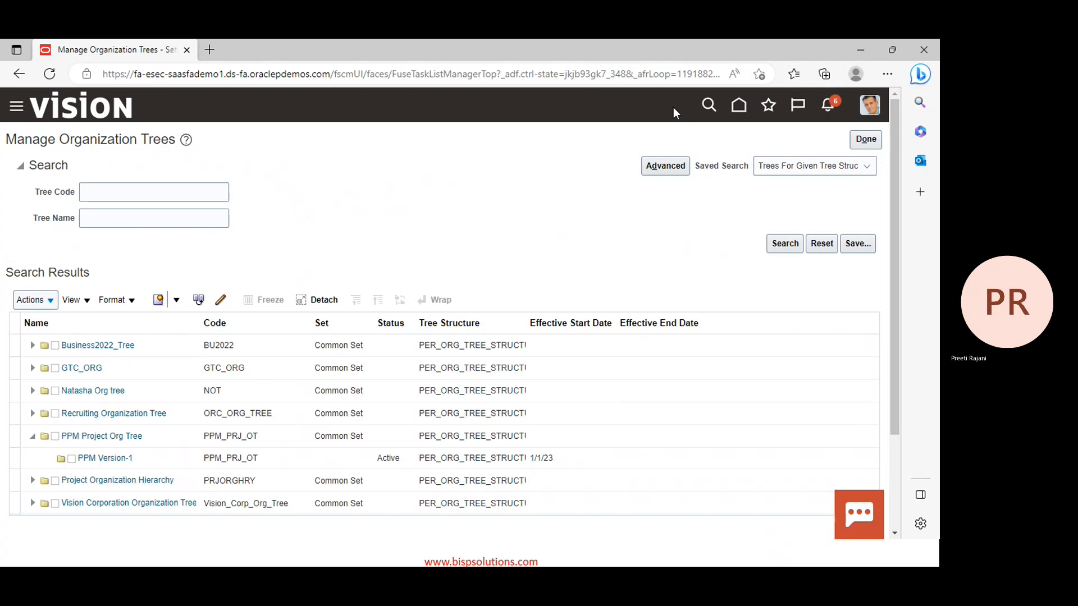
click(28, 455)
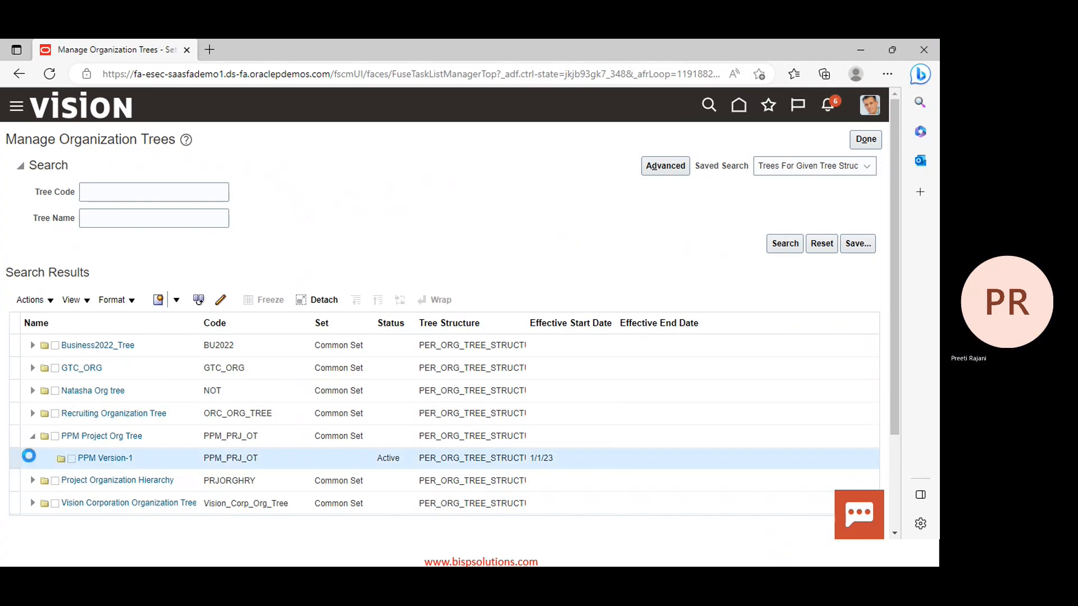
Run online row flattening on PPM Version-1, then submit a scheduled flattening
click(41, 303)
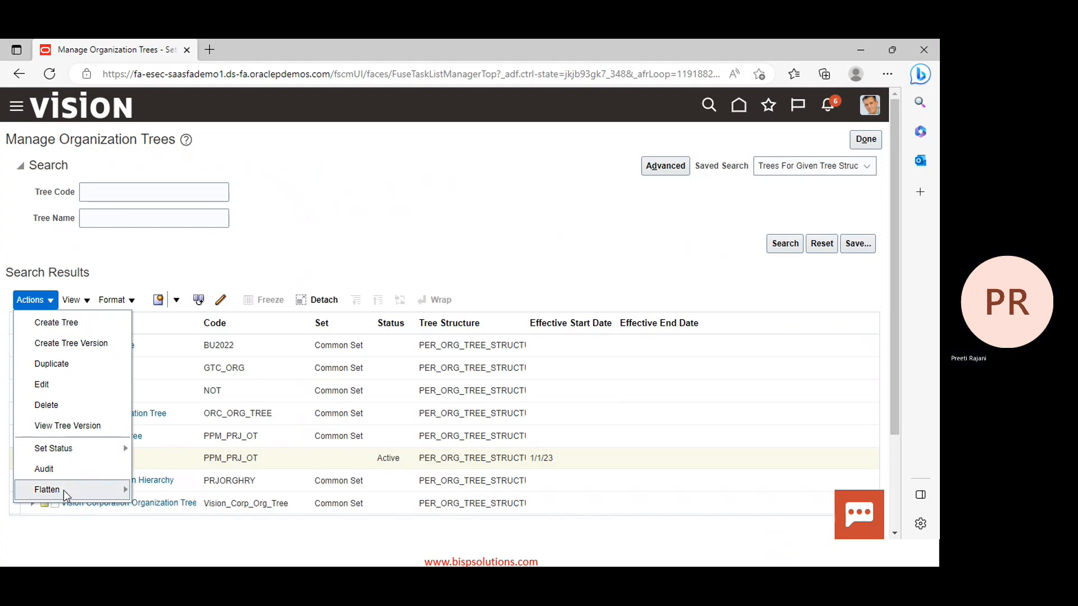
mouse_move(63, 491)
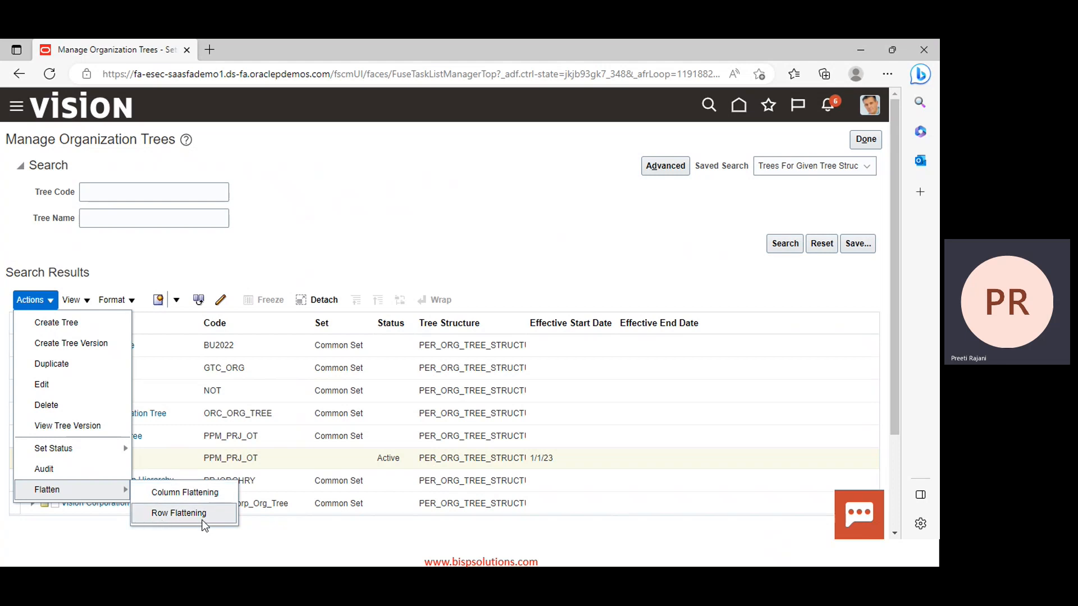
click(162, 514)
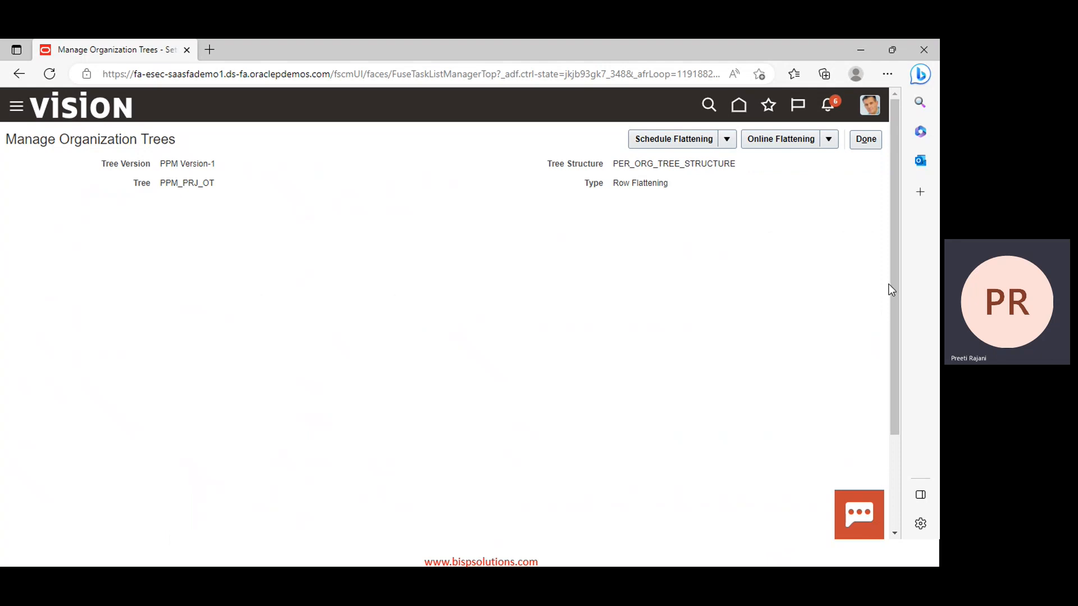
click(770, 144)
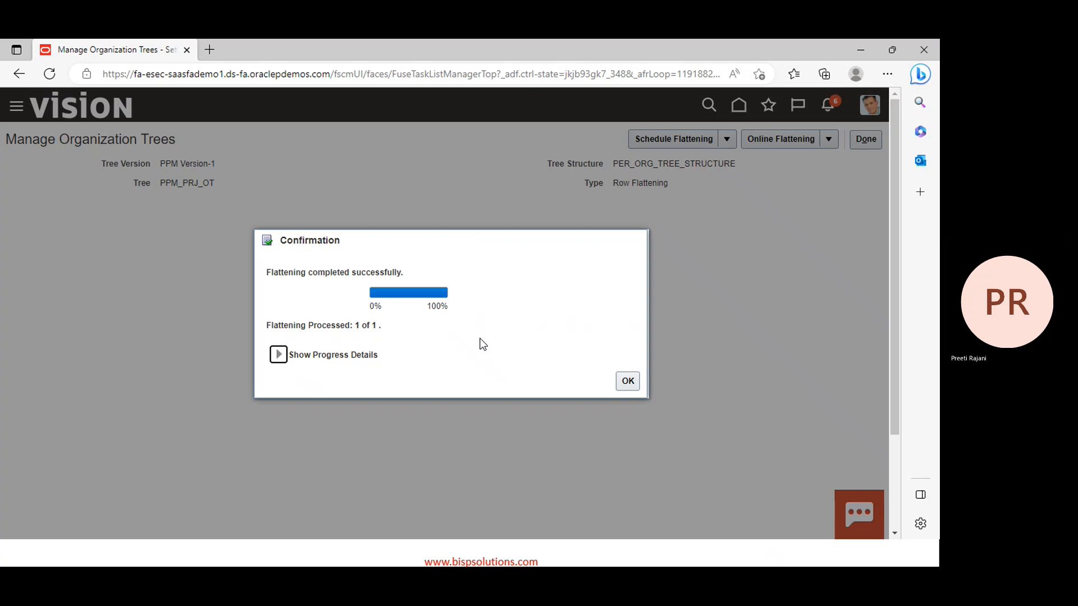
click(626, 381)
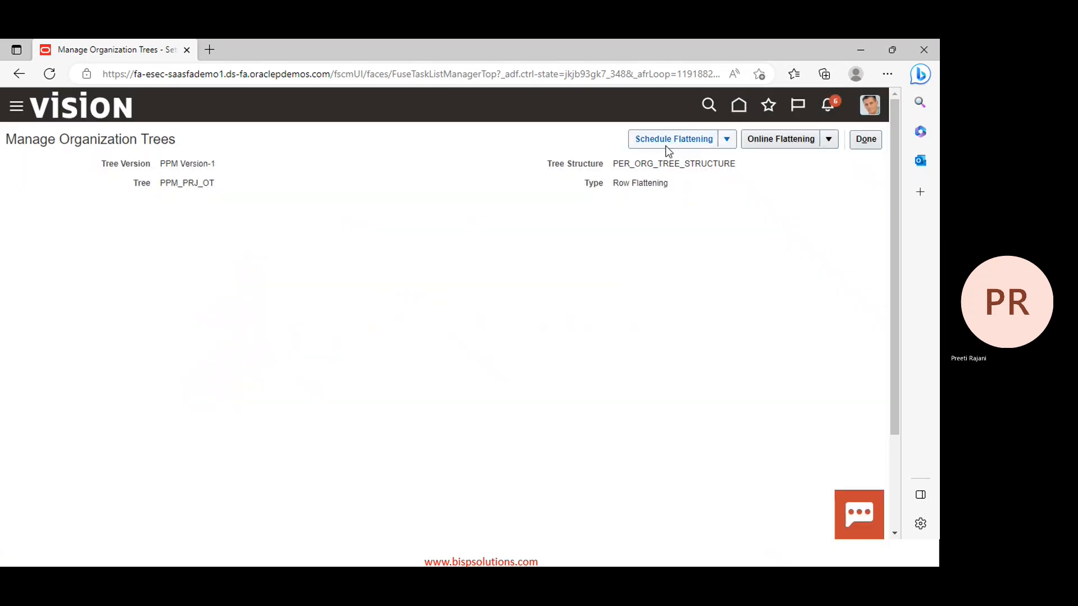
click(682, 142)
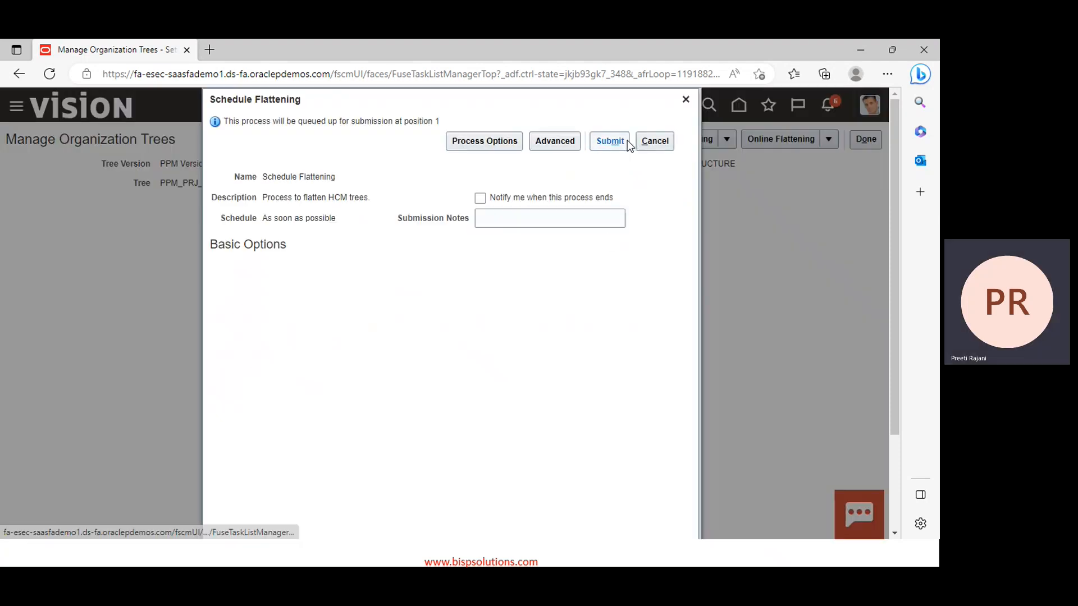
click(610, 141)
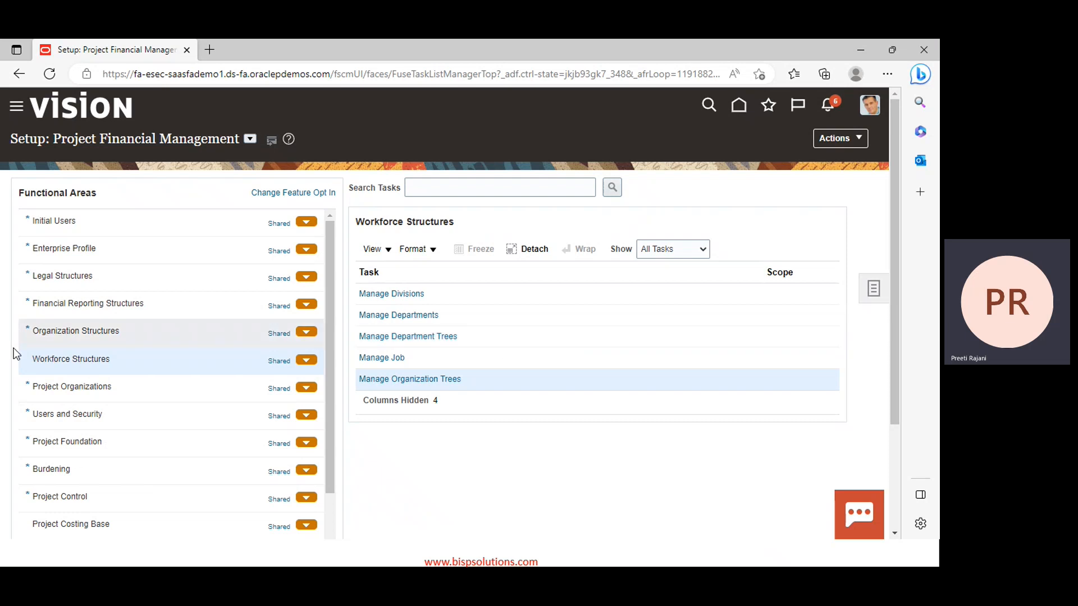
Open Configure Project Accounting Business Function for PPM Business Unit under Project Organizations
click(62, 385)
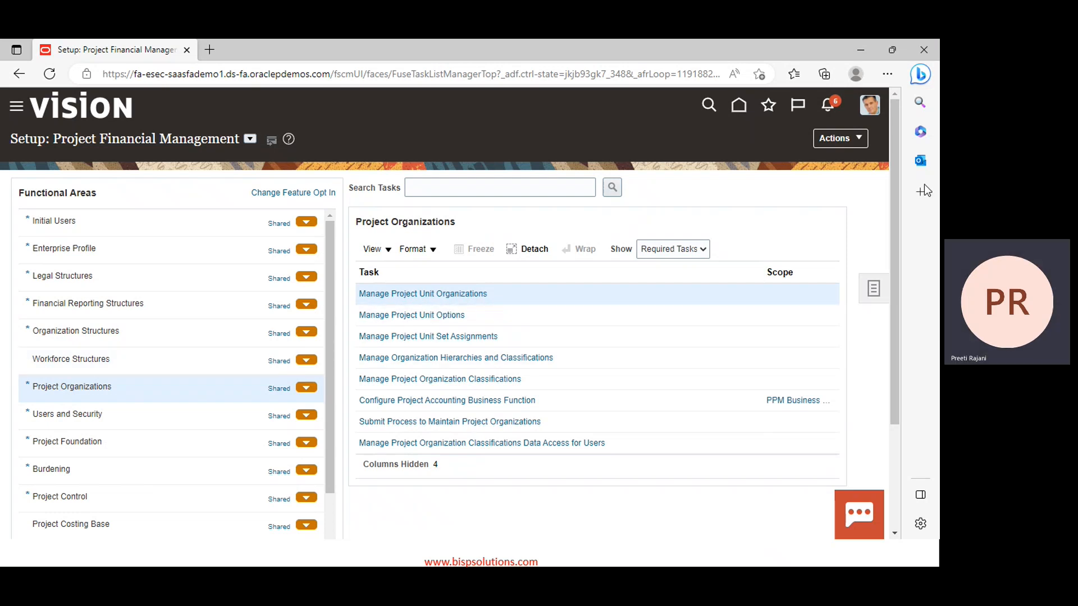
click(432, 402)
click(432, 402)
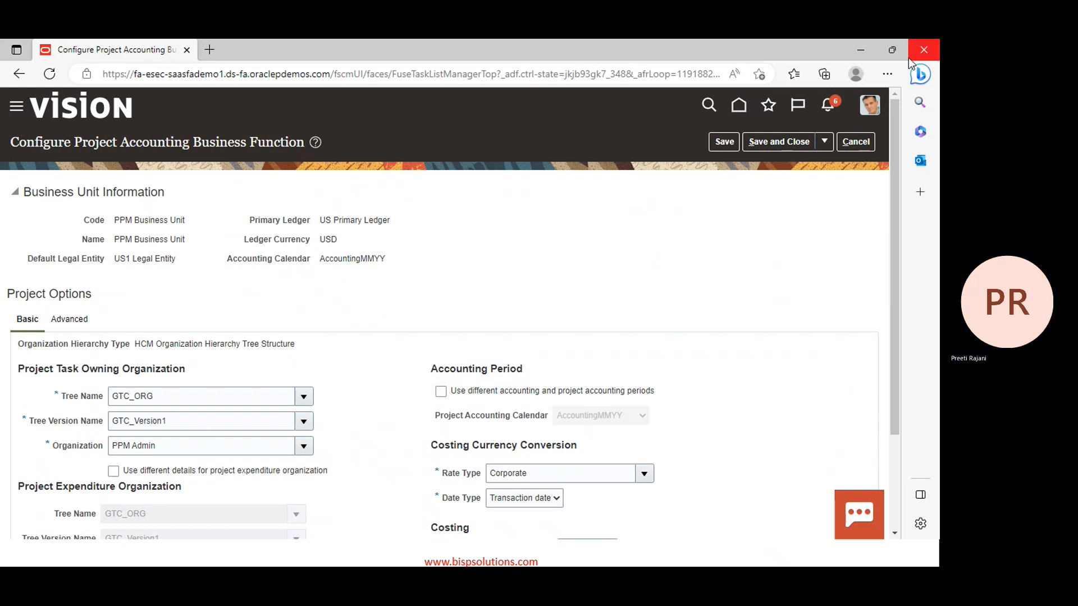
Set the task owning organization tree to PPM Project Org Tree with version PPM Version-1
scroll(331, 340, down, 1)
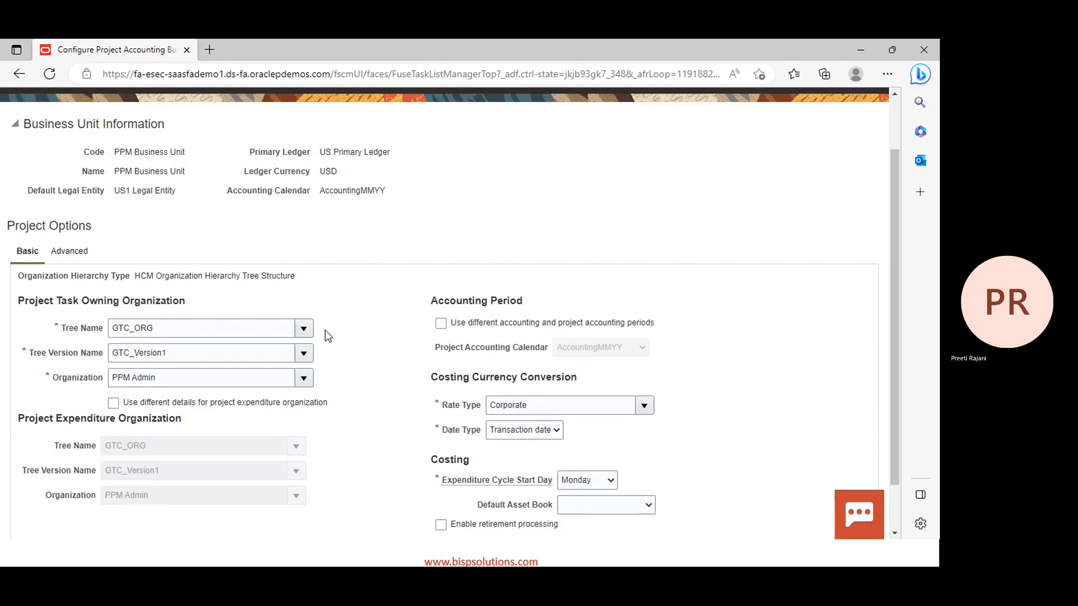
click(304, 330)
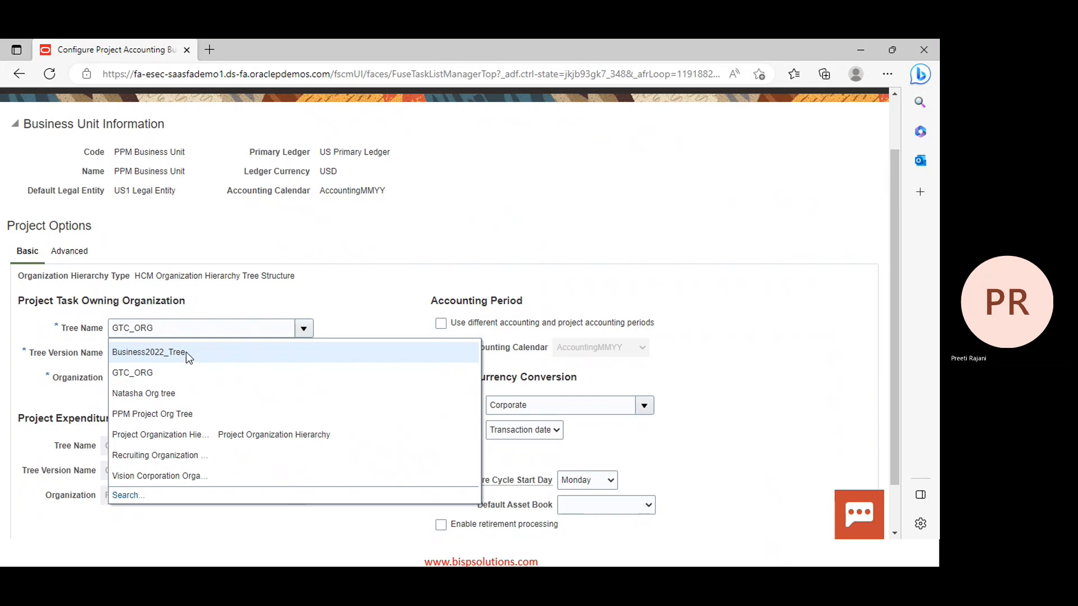
click(193, 416)
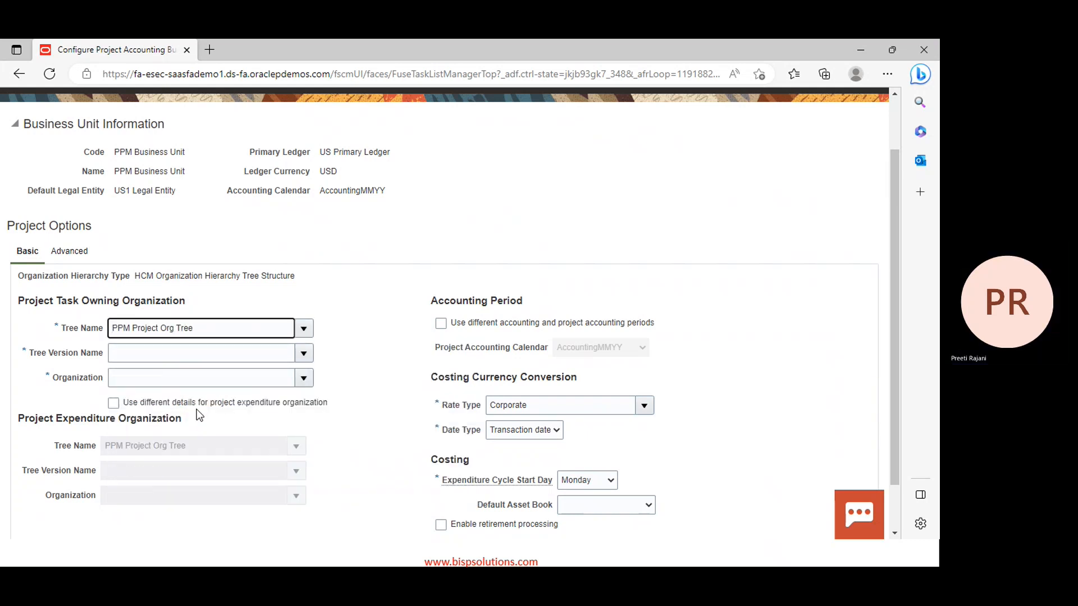
click(302, 353)
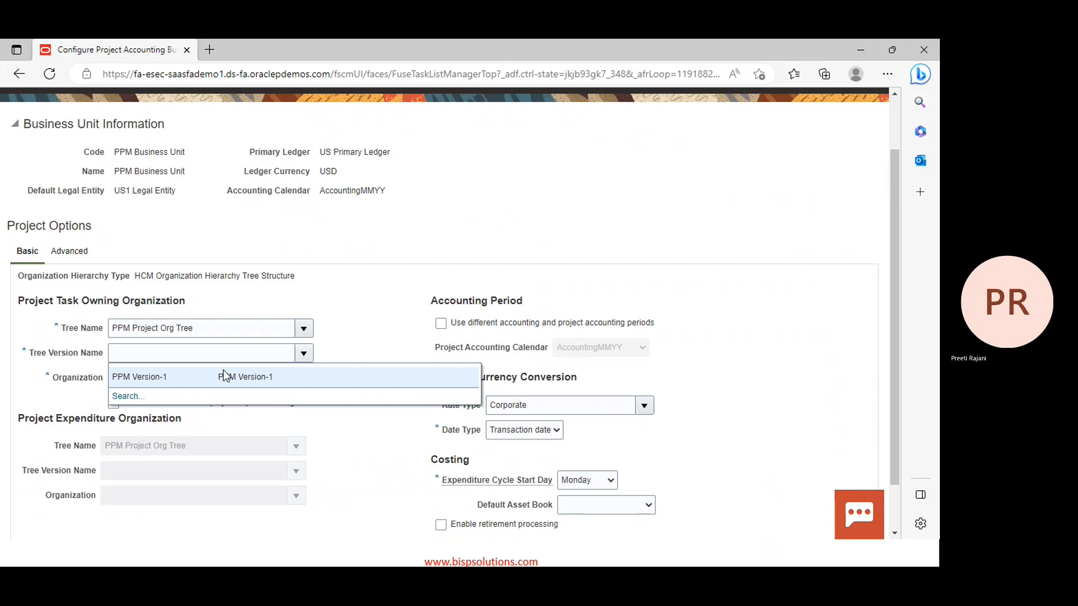
click(175, 383)
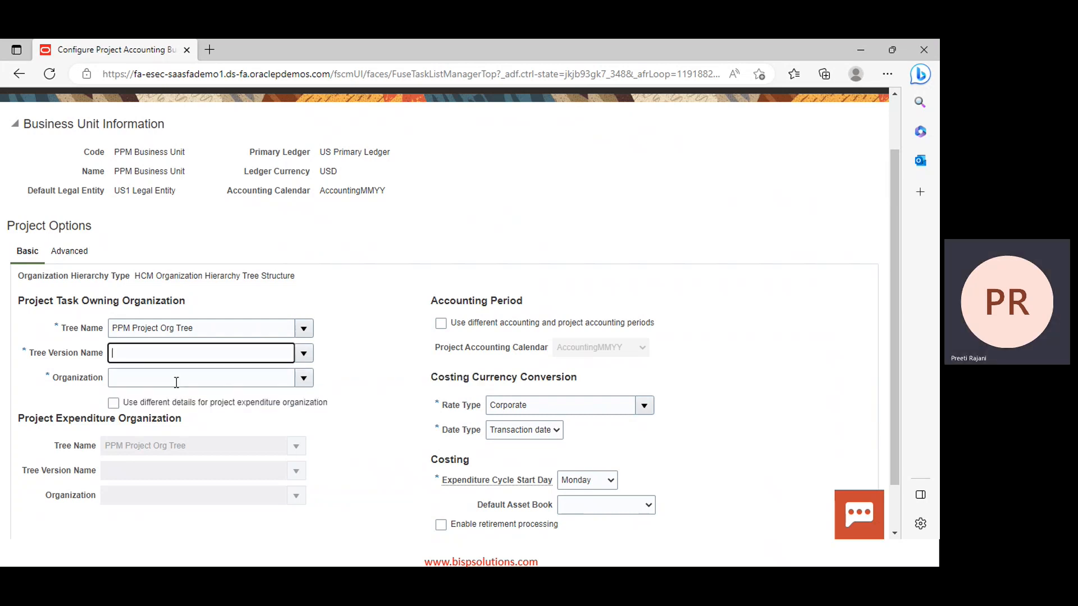
Make PPM Finance the task owning organization, keeping expenditure organization details the same
click(302, 381)
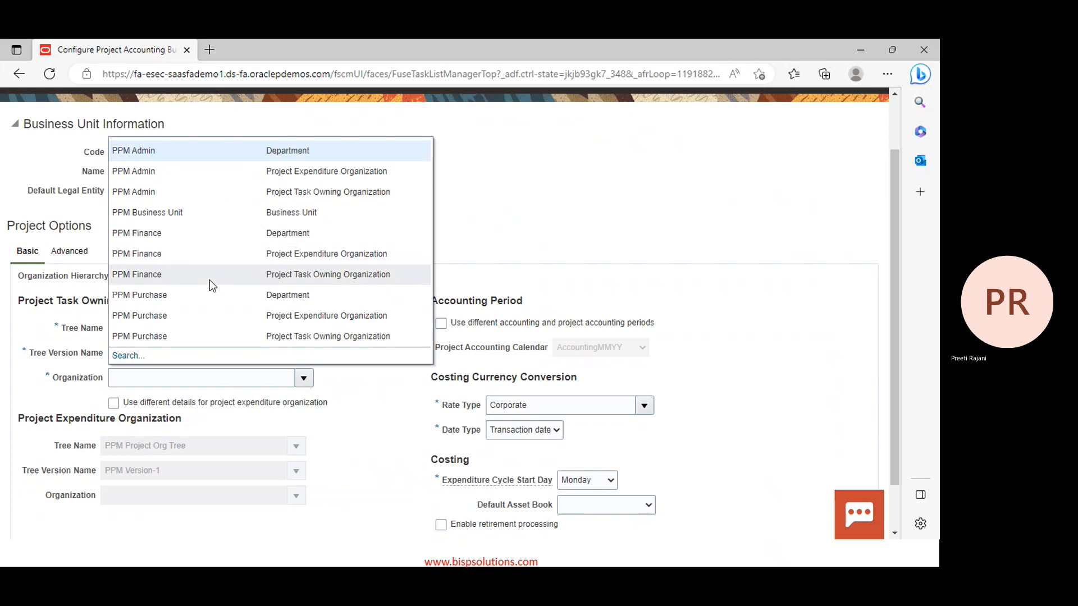
click(210, 278)
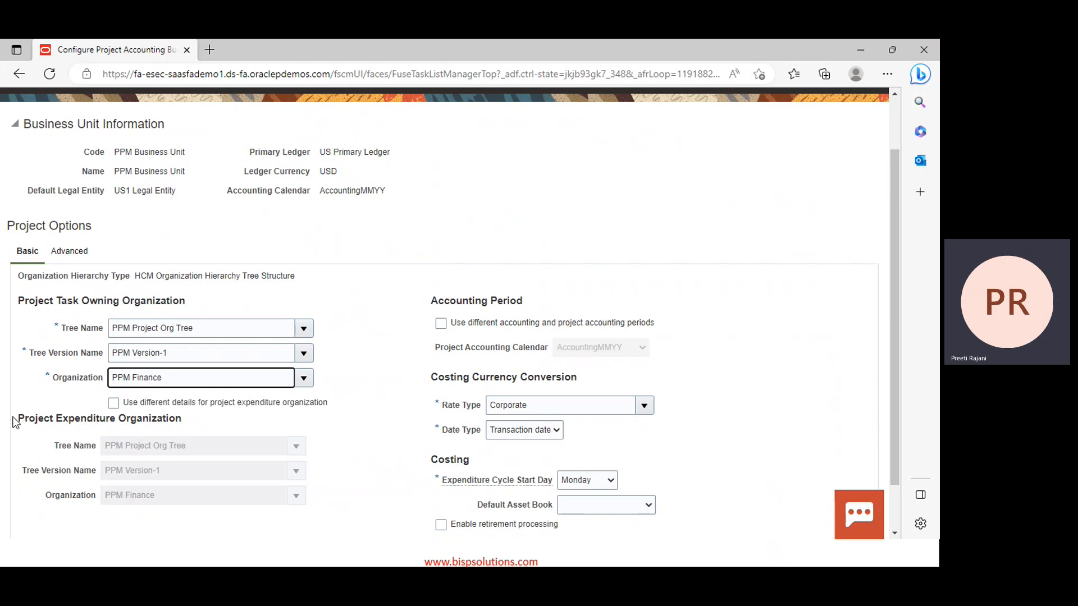
click(114, 403)
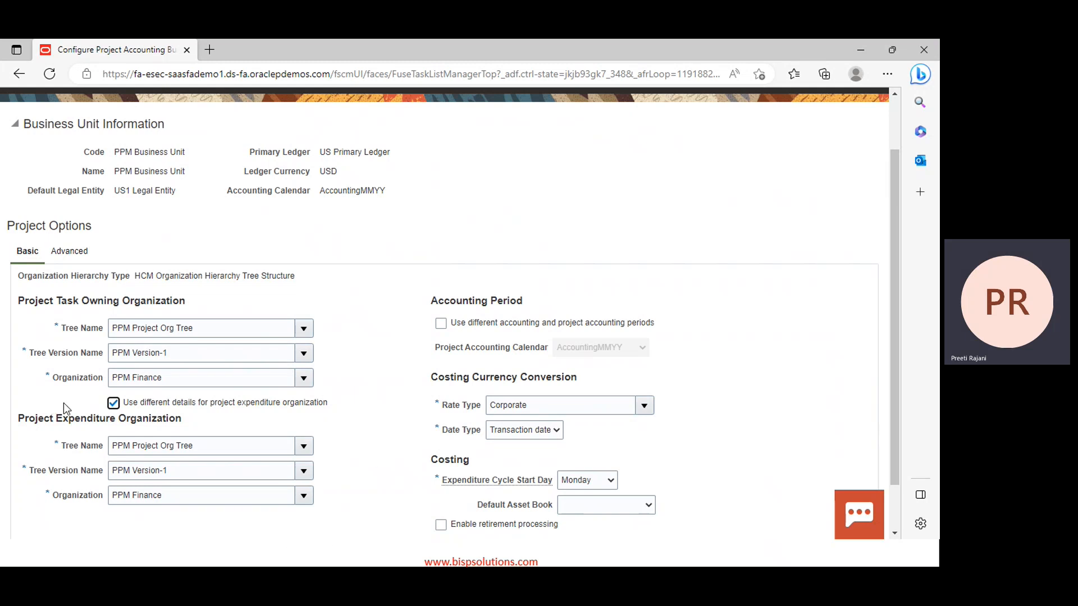
click(113, 404)
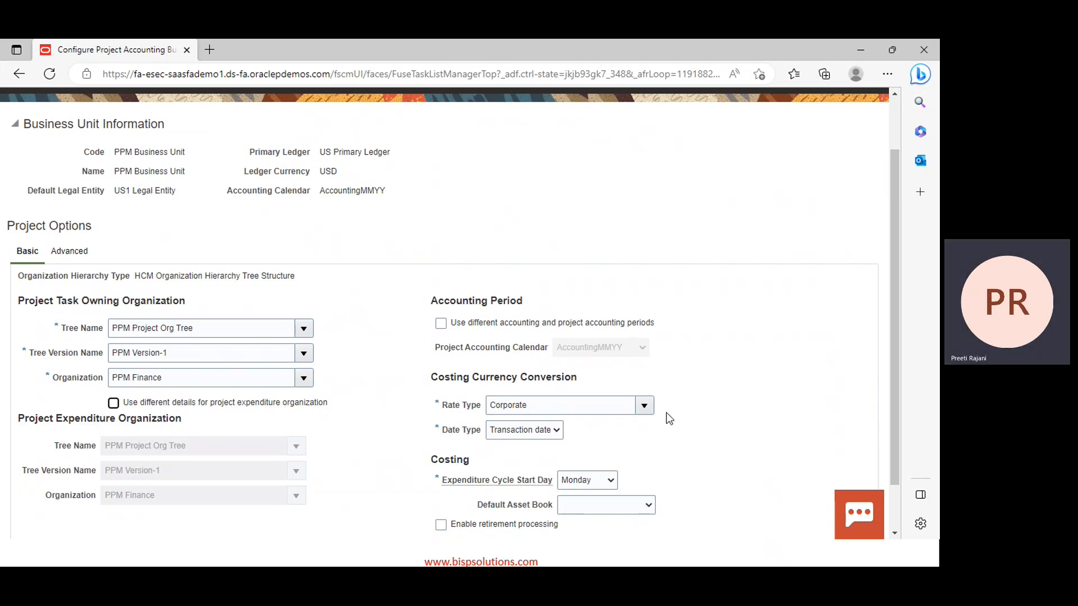
Keep Transaction date as the Date Type
click(555, 431)
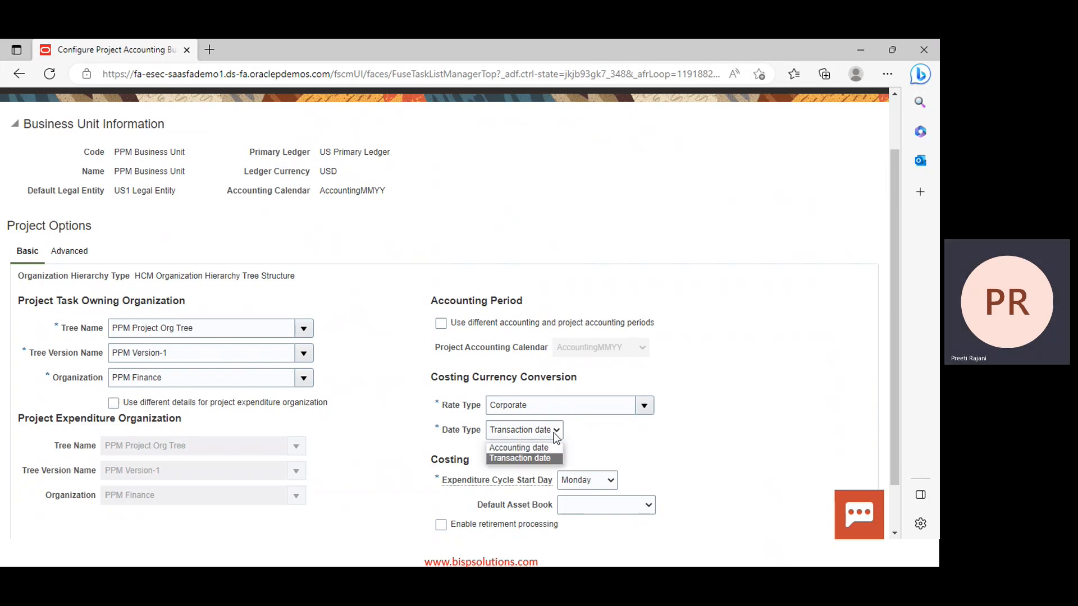
click(556, 436)
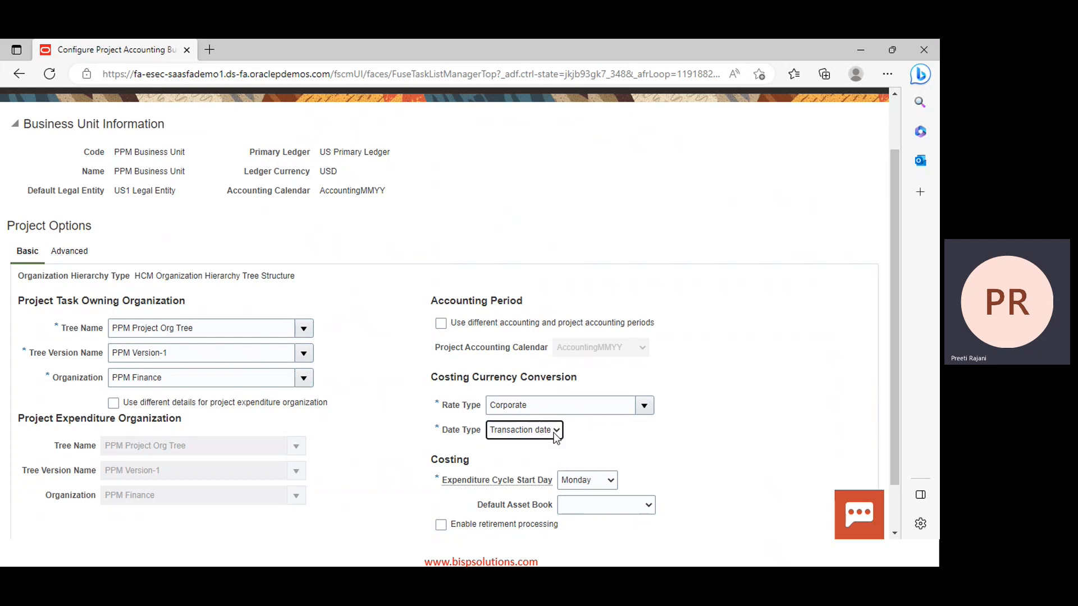
scroll(505, 450, down, 1)
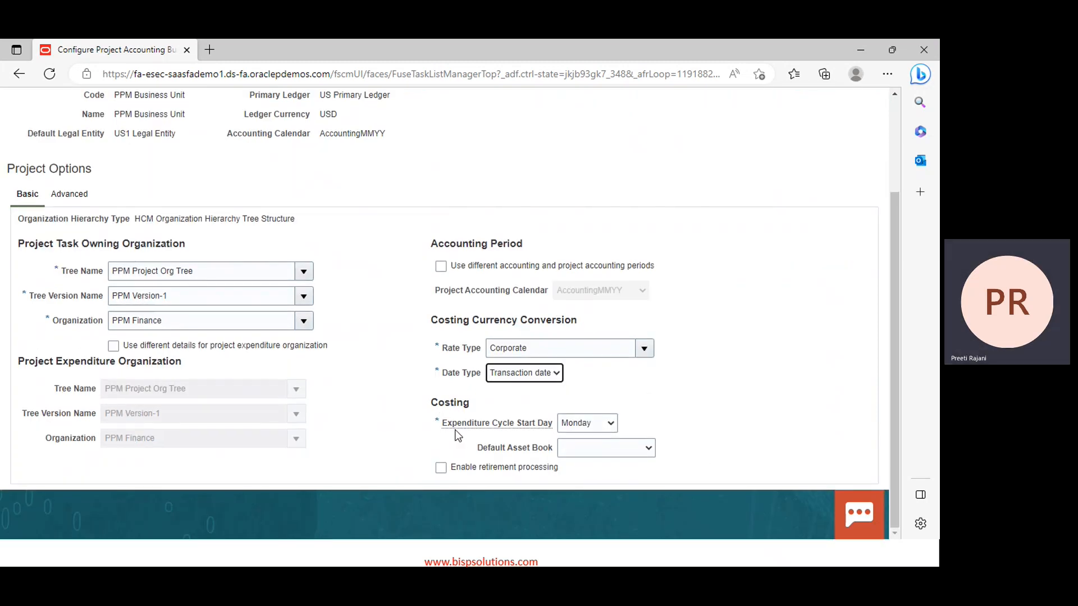
mouse_move(494, 432)
scroll(320, 393, up, 3)
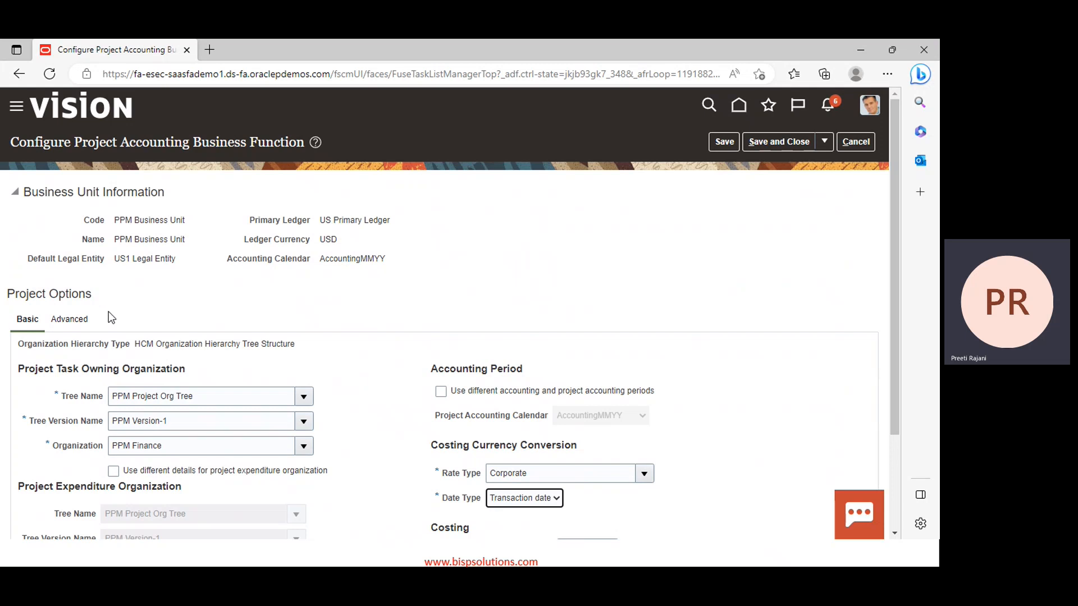
Review the Advanced Project Units: PPM CONSULTING, PPM_SUPPORT and PPM IMPLEMENTATION
click(68, 322)
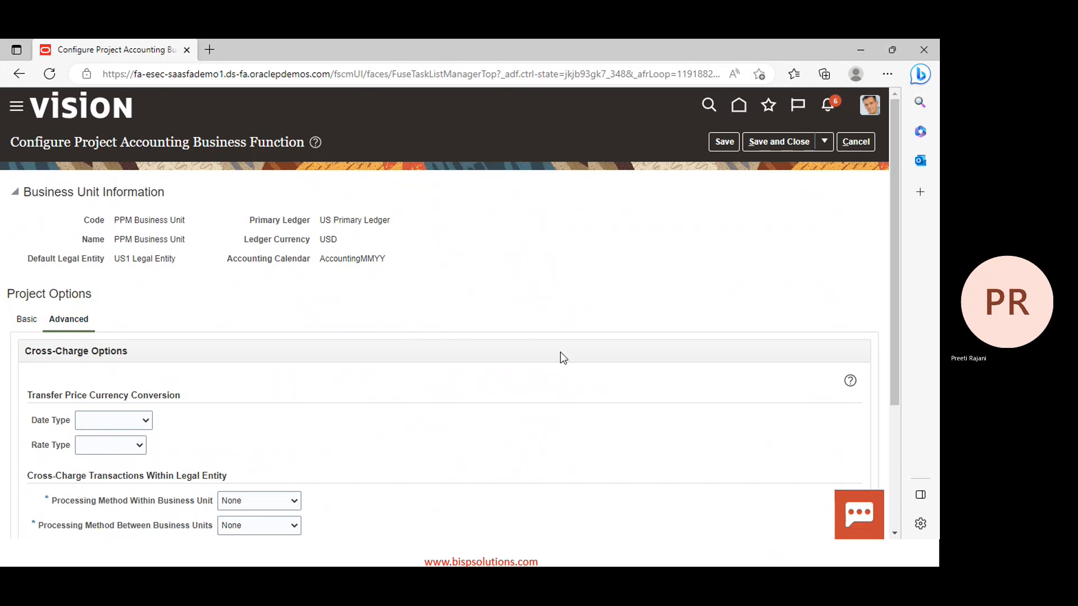
scroll(489, 415, down, 2)
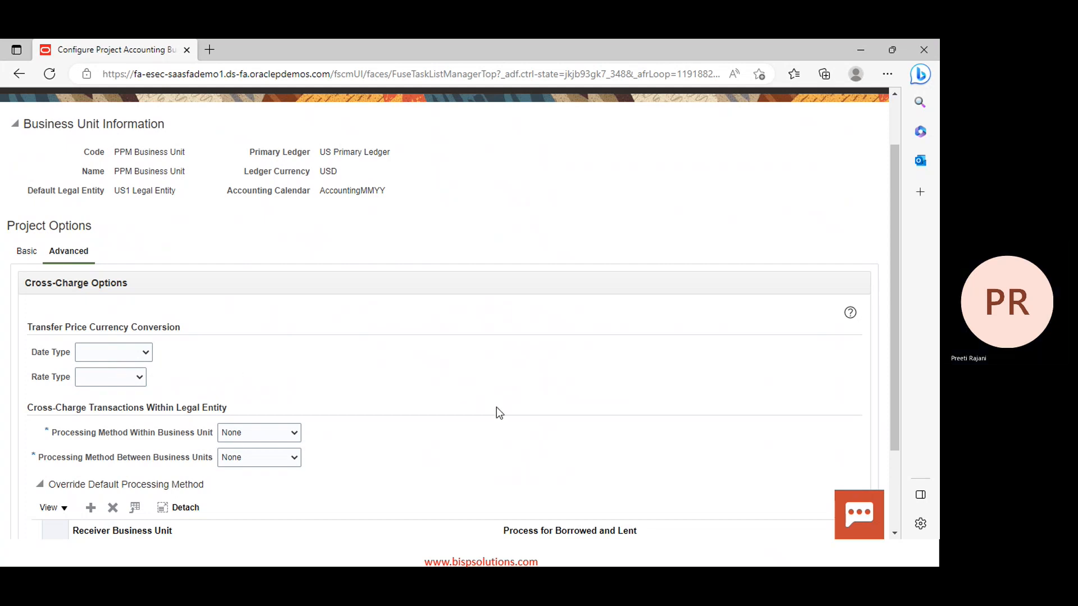
scroll(418, 361, down, 1)
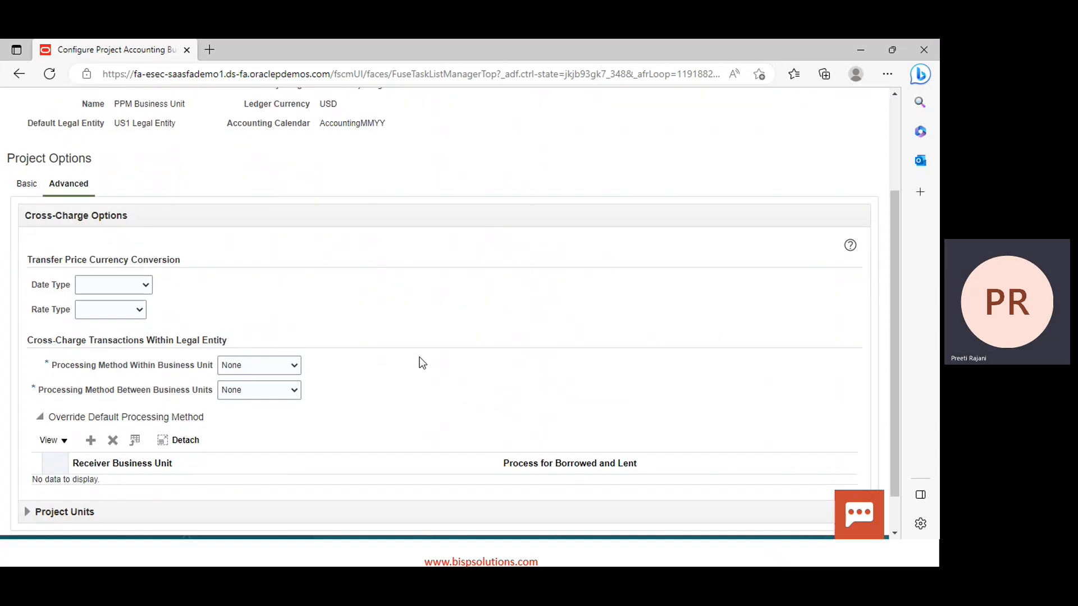
click(63, 518)
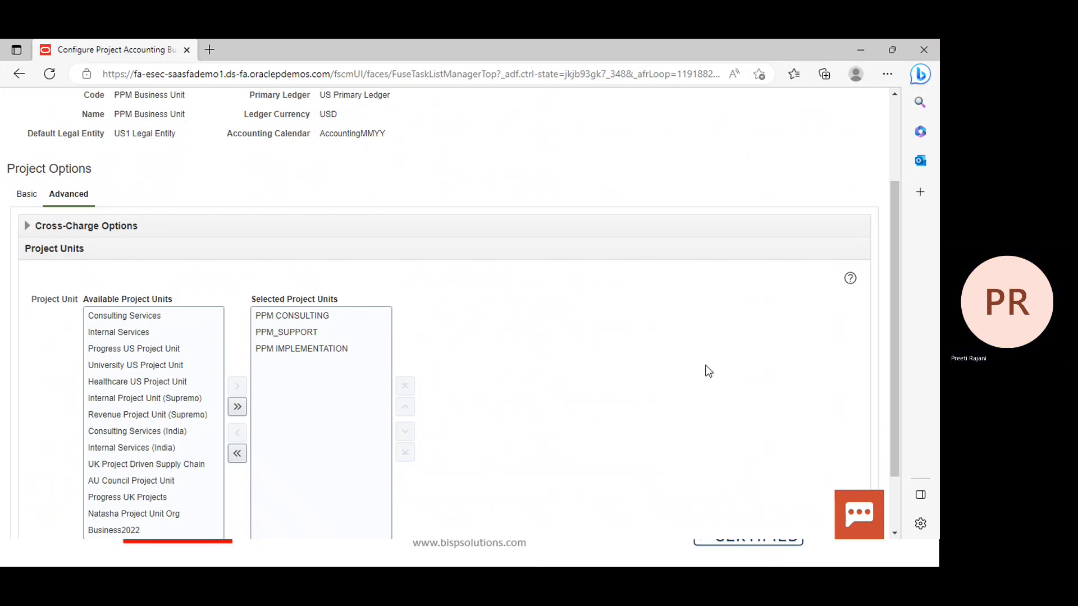
scroll(705, 368, up, 3)
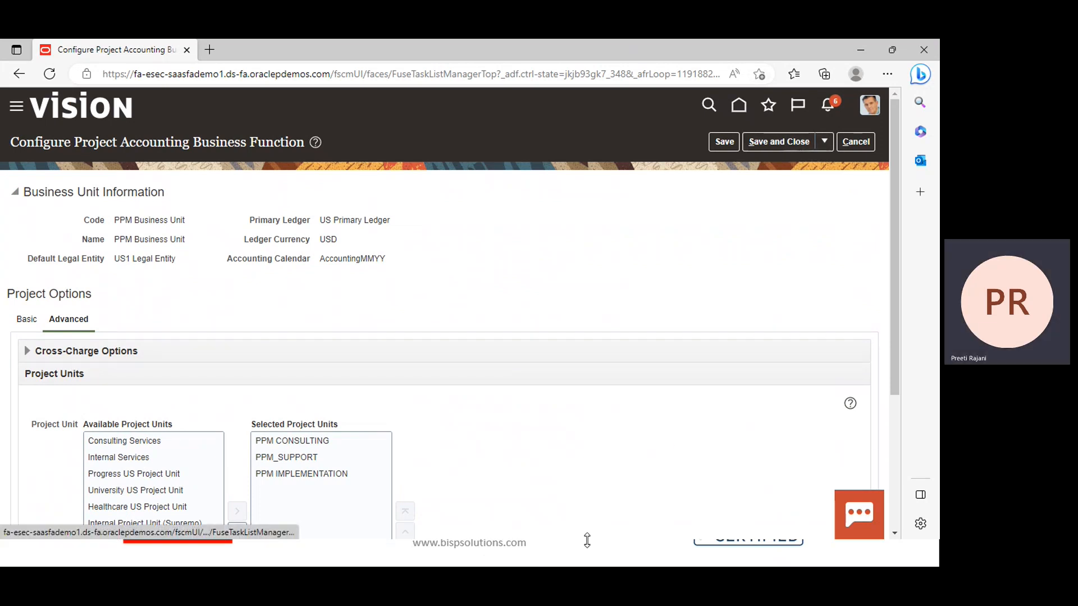
scroll(578, 449, down, 2)
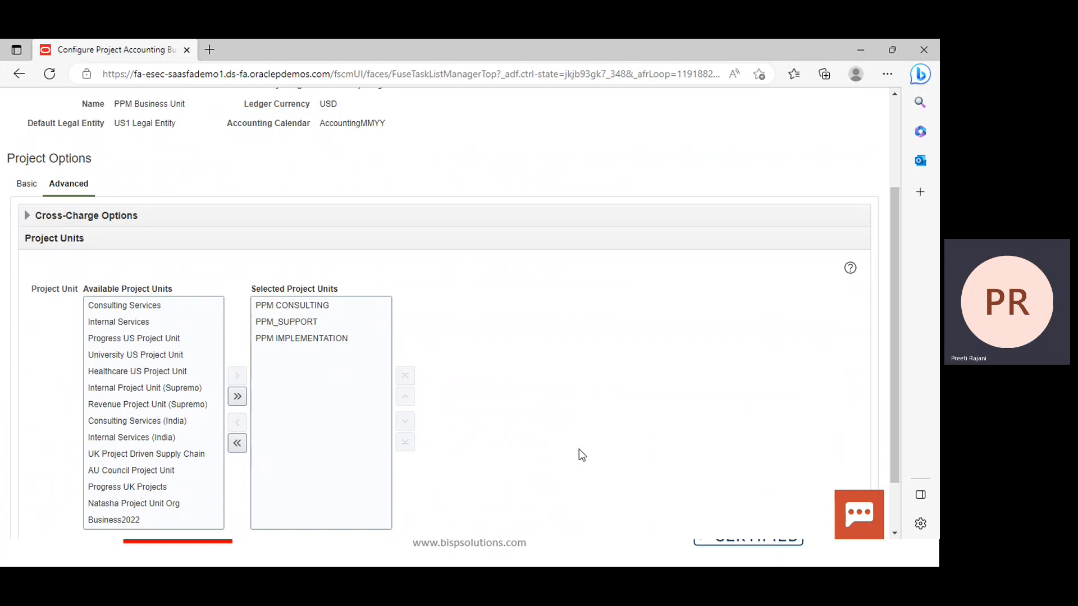
scroll(582, 455, up, 2)
Save the business function configuration and open project unit PPM_IMPLEMENTATION for editing
click(763, 144)
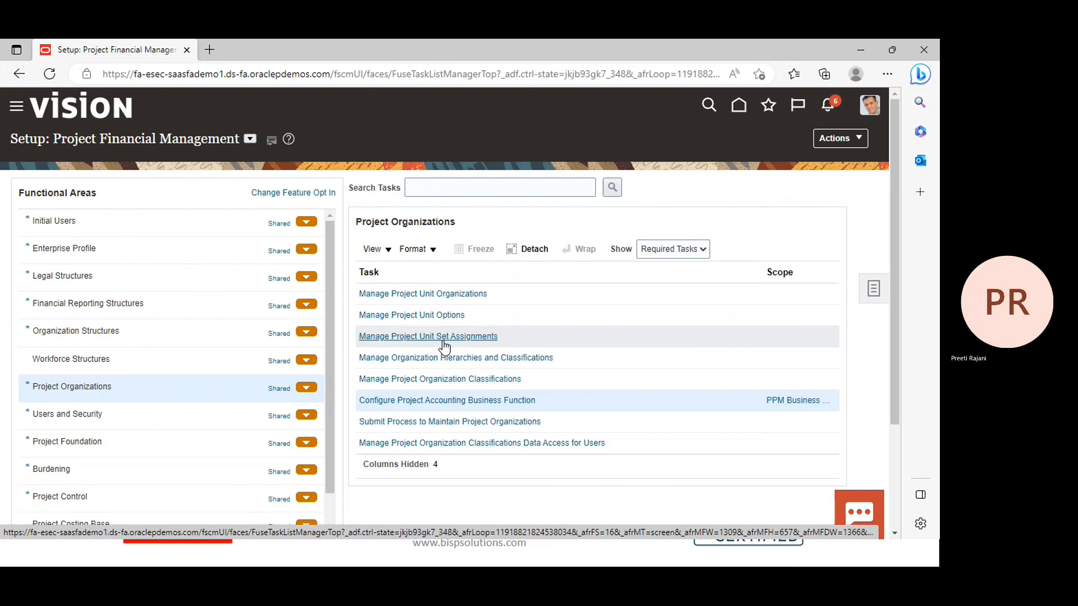
click(429, 315)
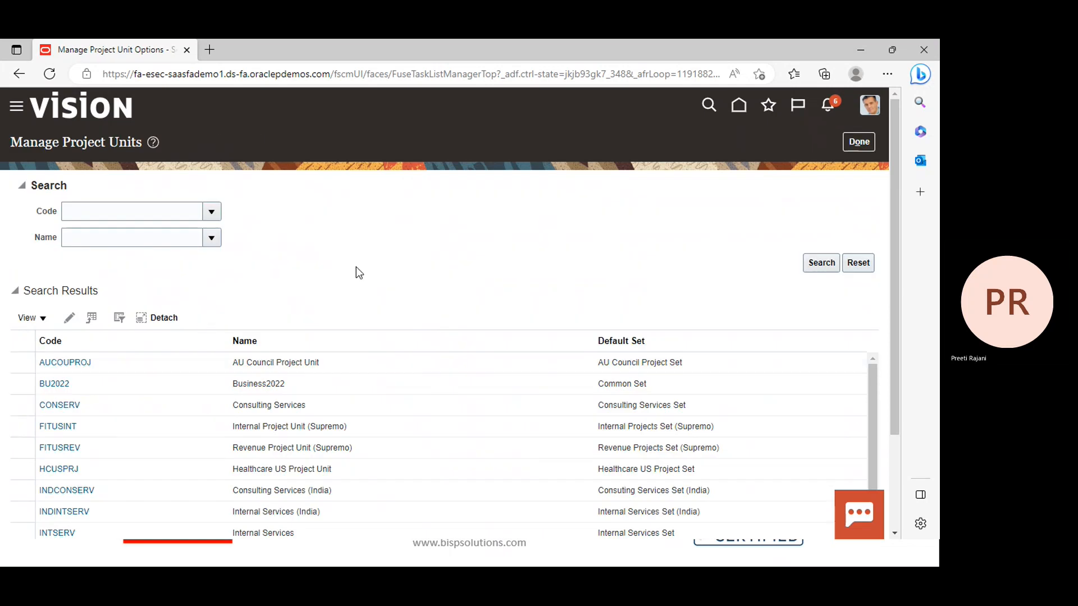
scroll(349, 261, down, 3)
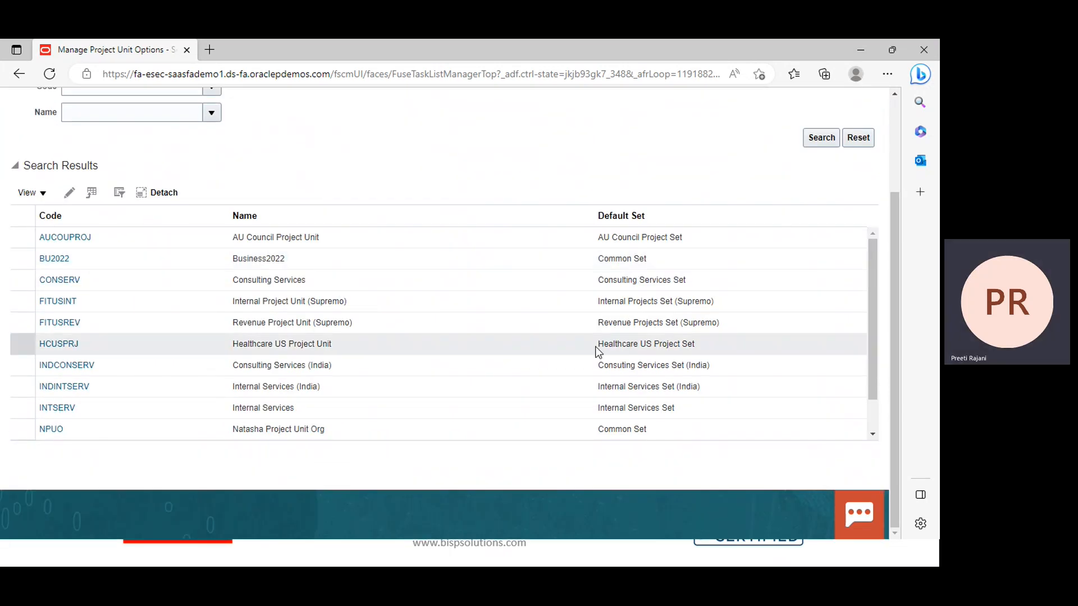
click(872, 434)
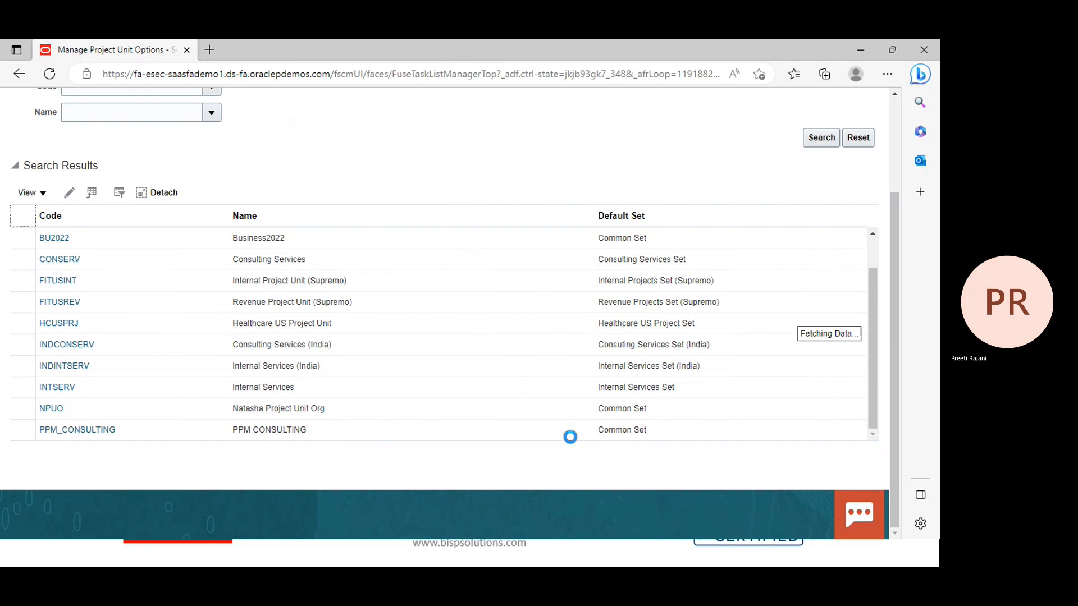
scroll(291, 414, down, 1)
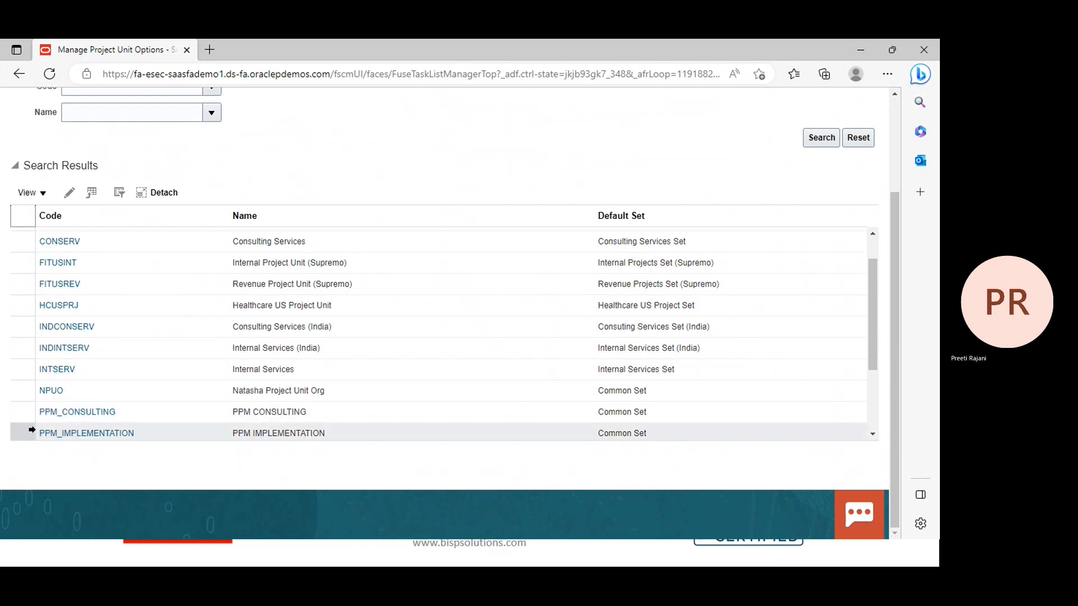
click(31, 429)
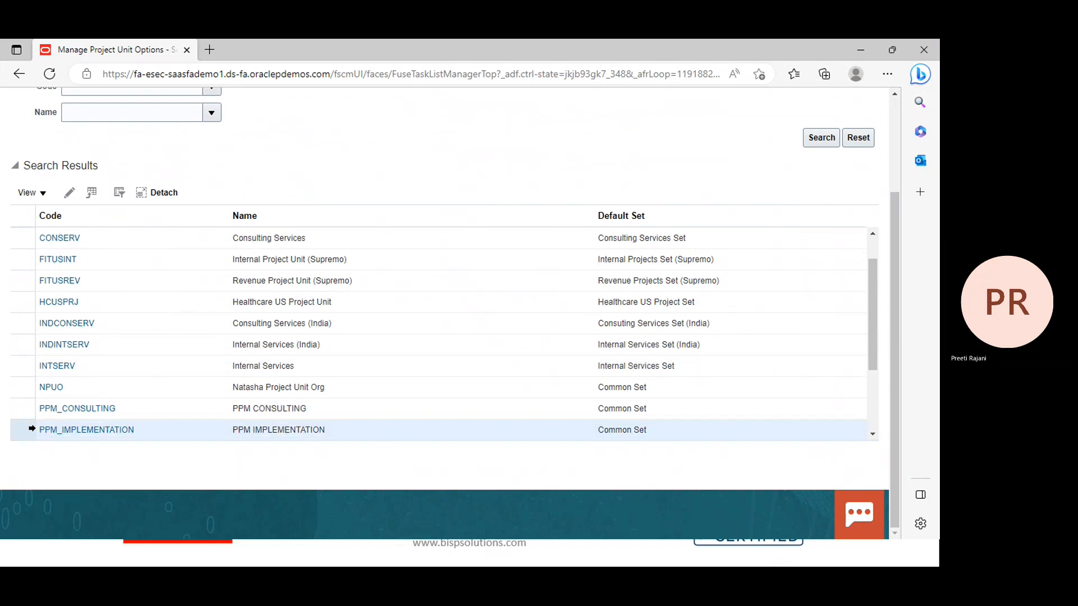
click(69, 193)
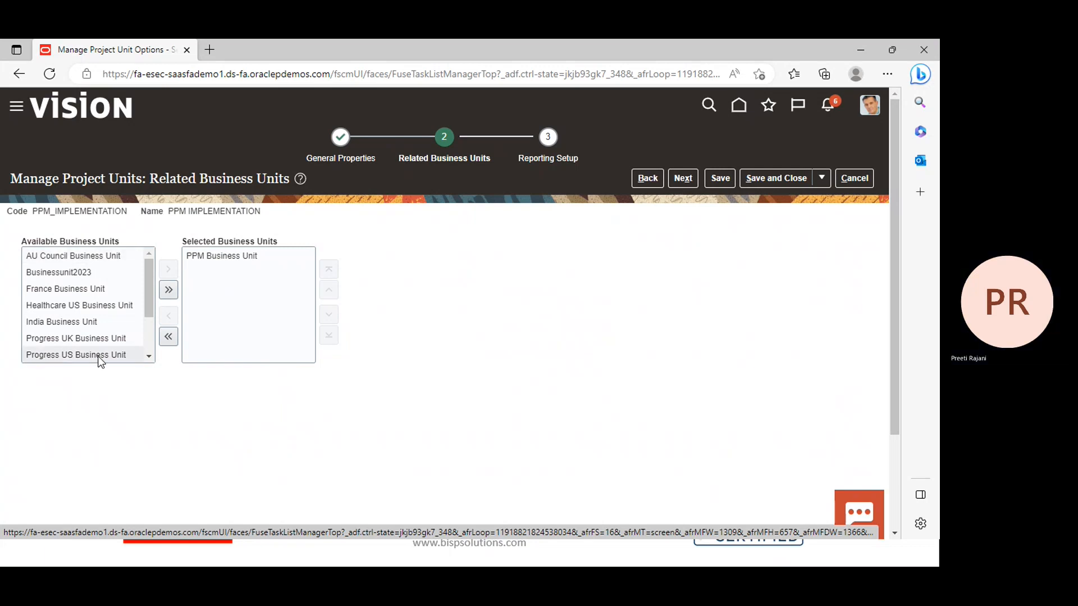
Keep PPM Business Unit as PPM_IMPLEMENTATION's related business unit and save the project unit
click(149, 355)
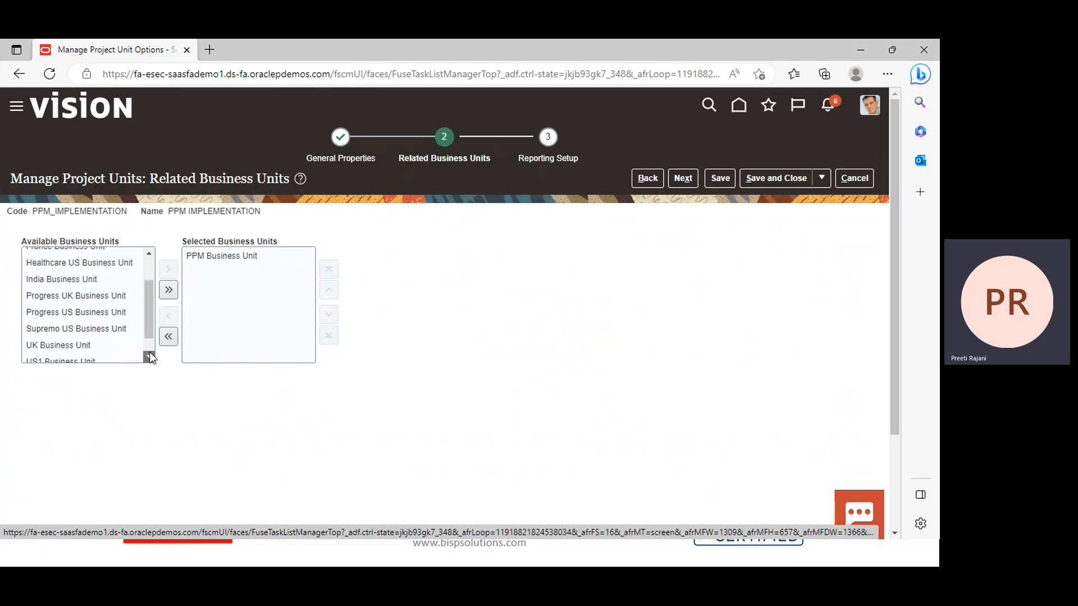
click(149, 355)
click(150, 355)
click(149, 356)
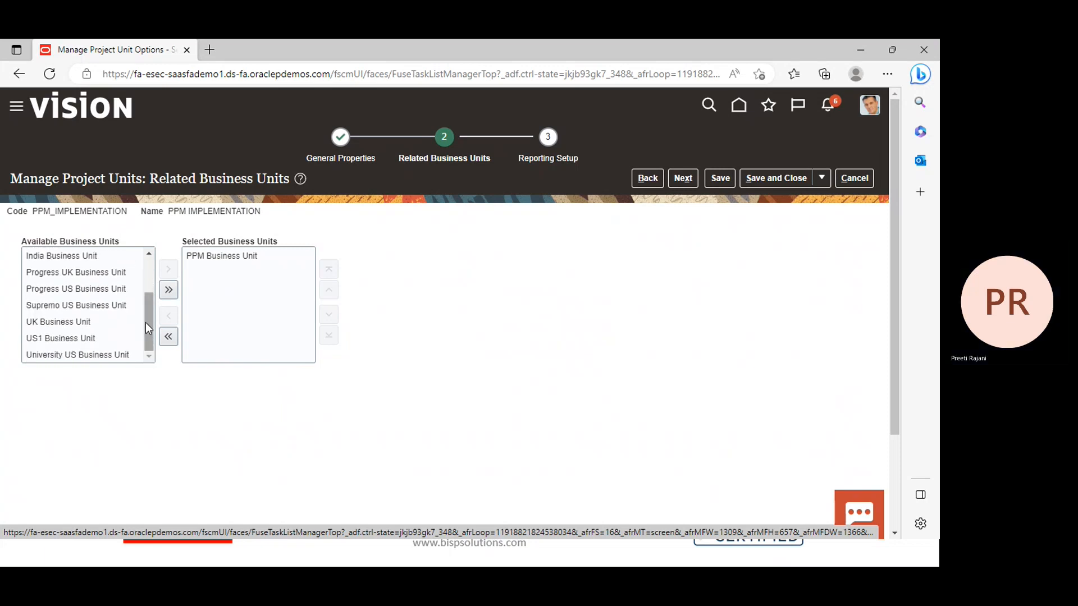
drag(146, 319, 147, 254)
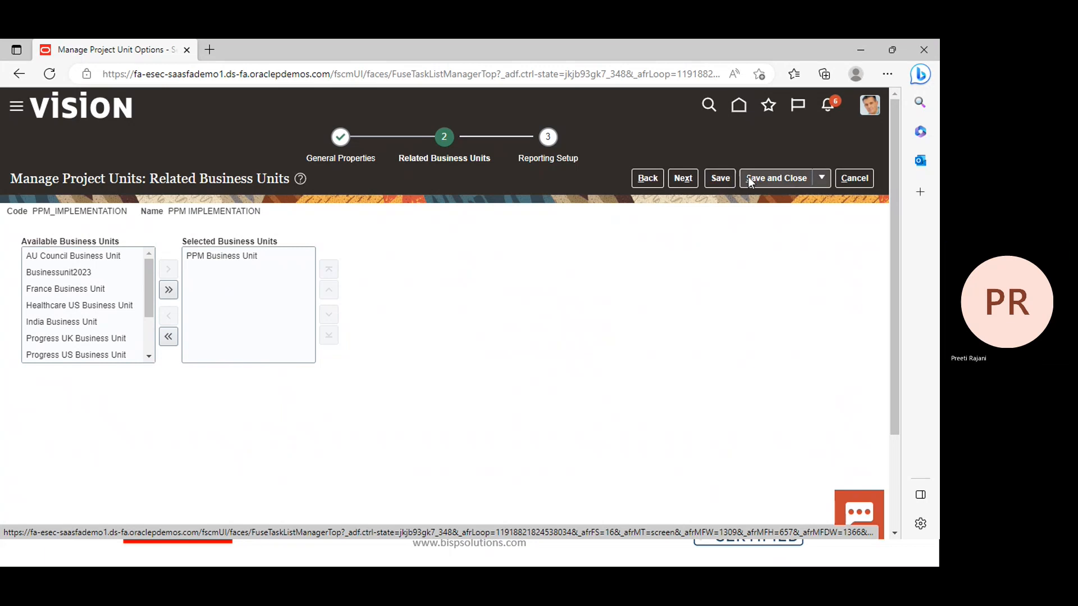
click(770, 179)
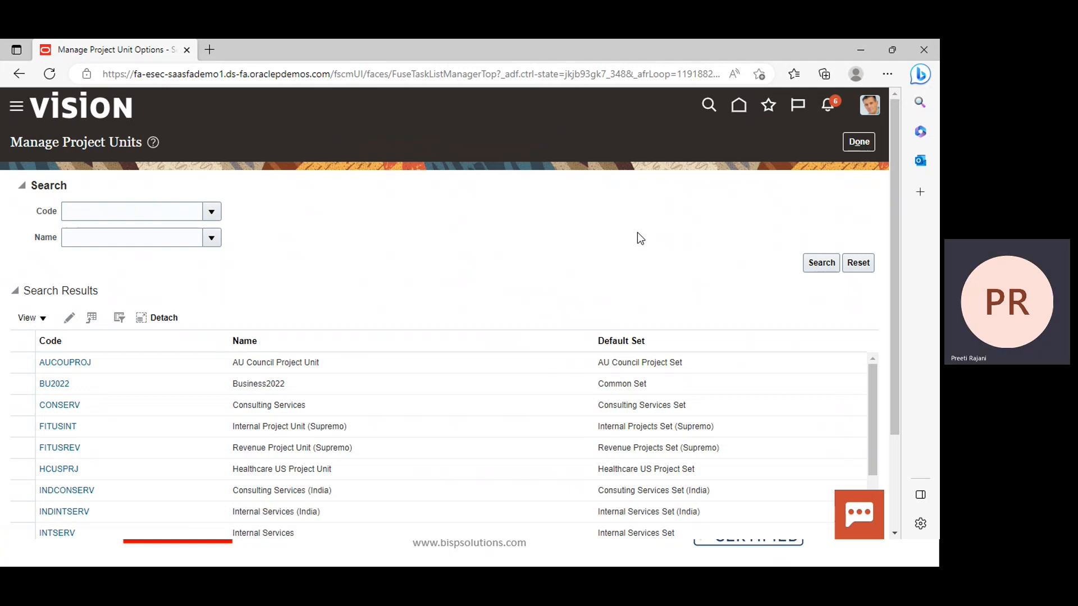
Make the last two Day 2 bullets blue in PowerPoint, view slide 5, and return to Edge
click(865, 50)
key(Right)
key(Right)
key(Right)
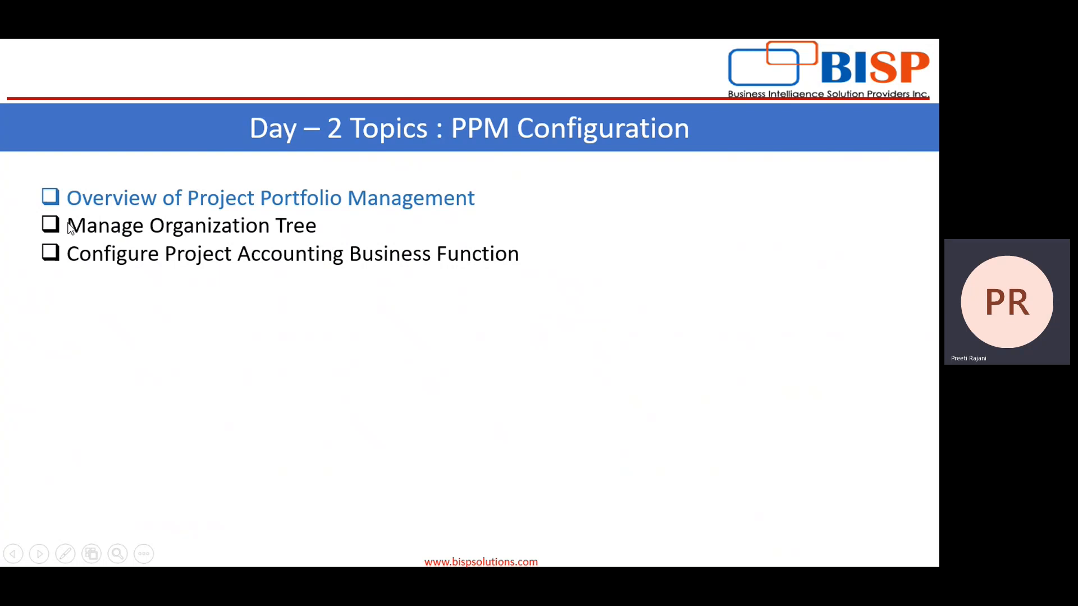
key(Escape)
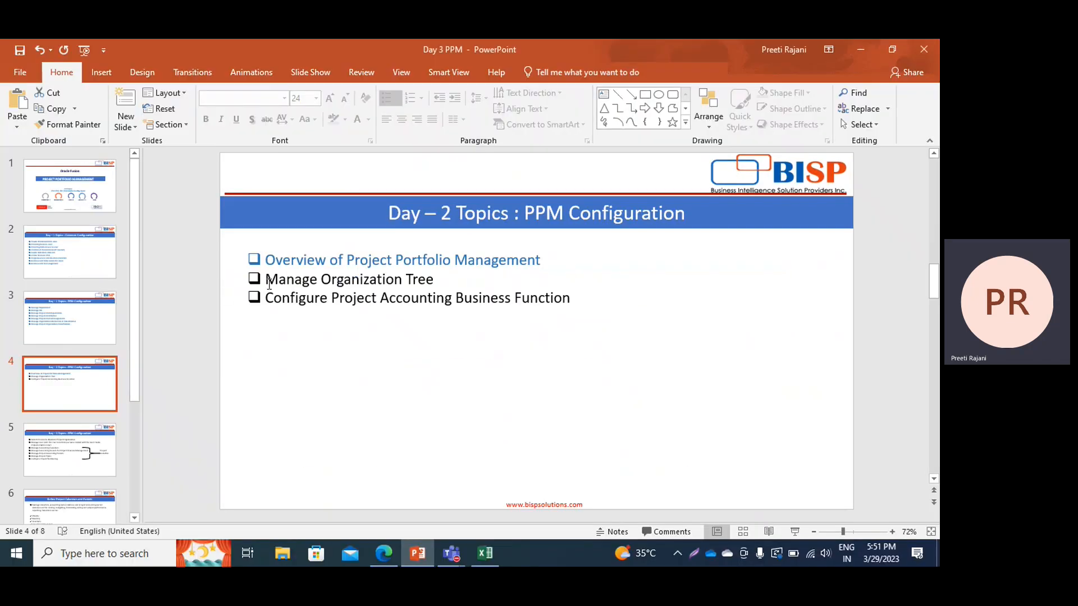
mouse_move(269, 284)
mouse_down()
mouse_move(640, 284)
mouse_move(640, 308)
mouse_up()
click(356, 120)
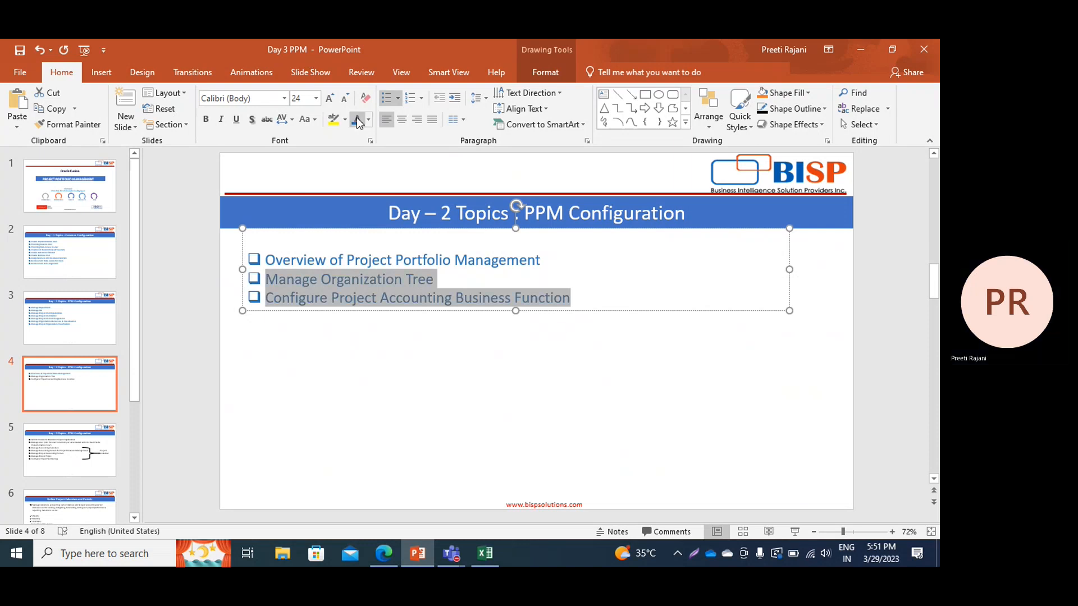
click(69, 452)
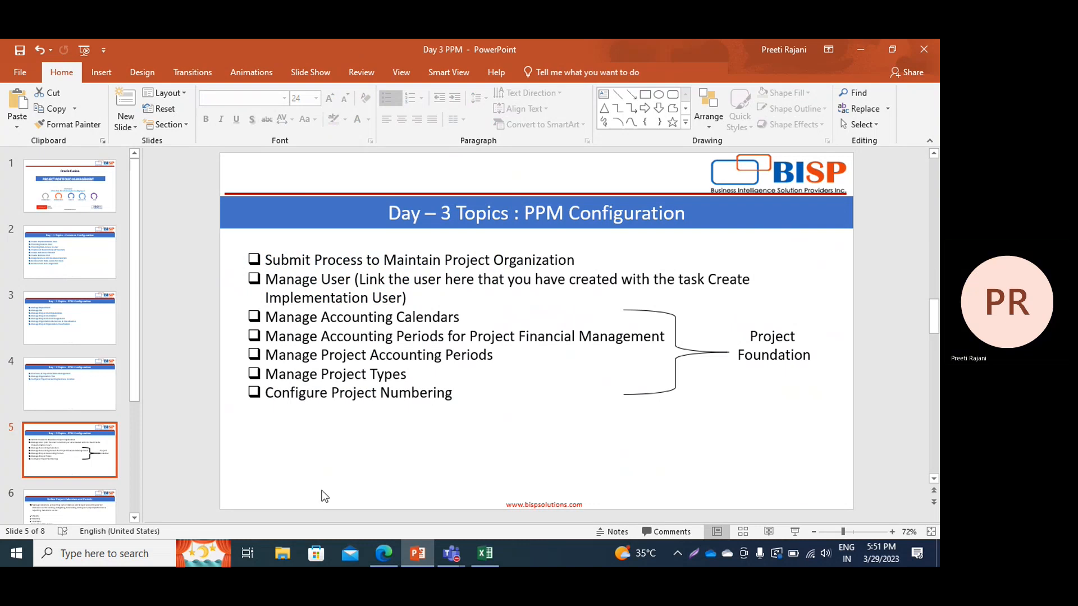
click(383, 554)
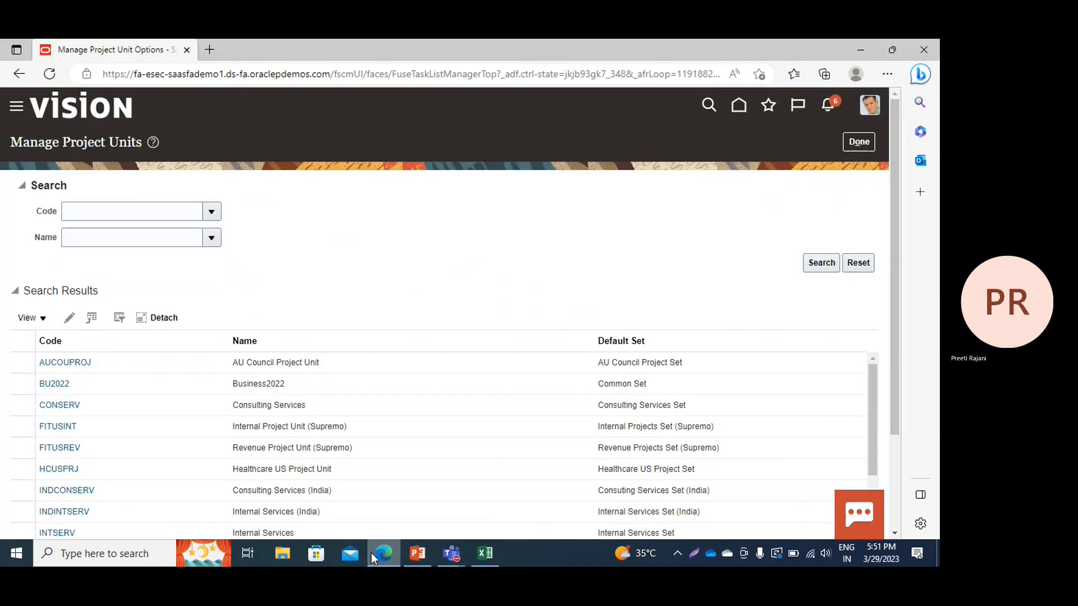
Submit the Maintain Project Organizations process and acknowledge its confirmation
click(862, 145)
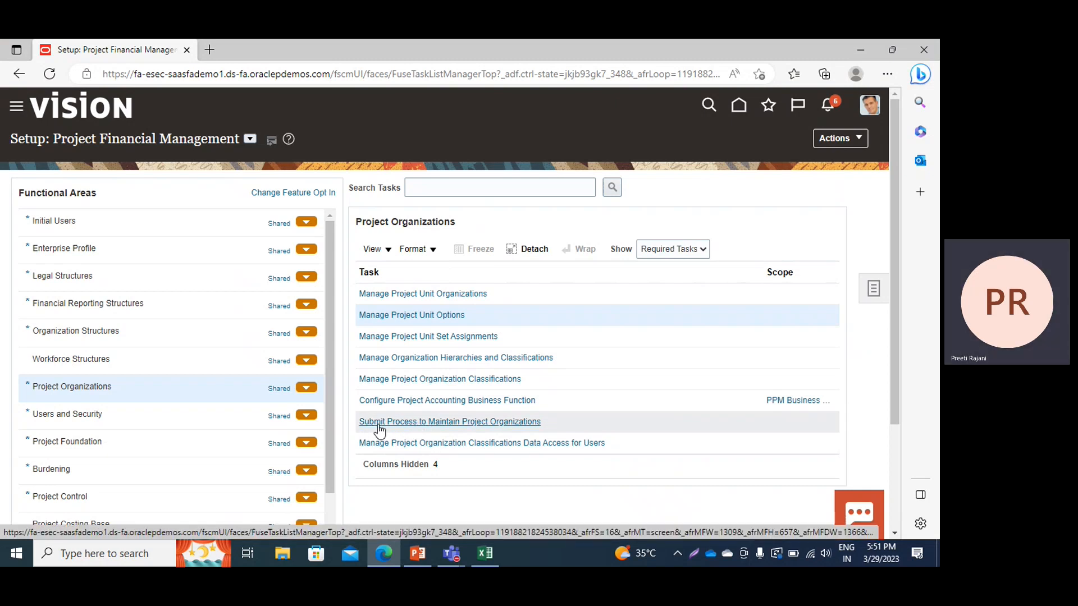
click(419, 425)
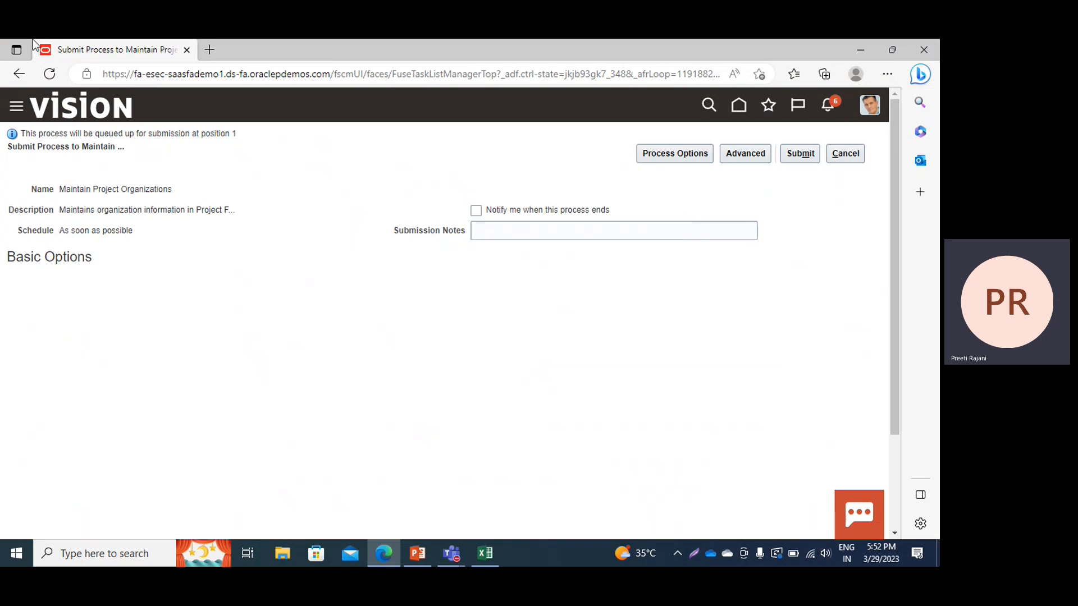
click(802, 158)
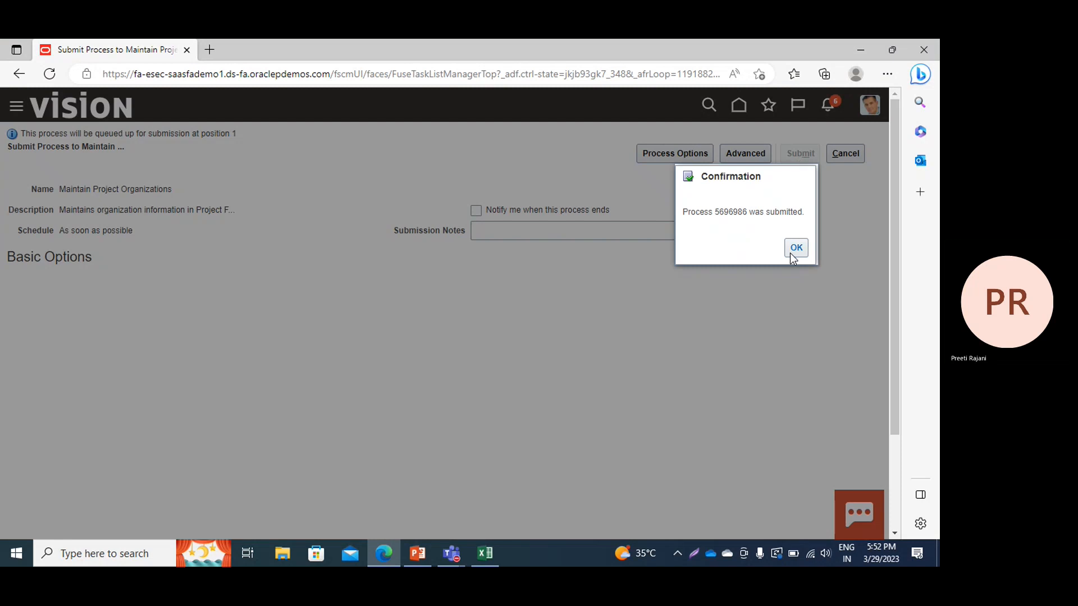
click(791, 254)
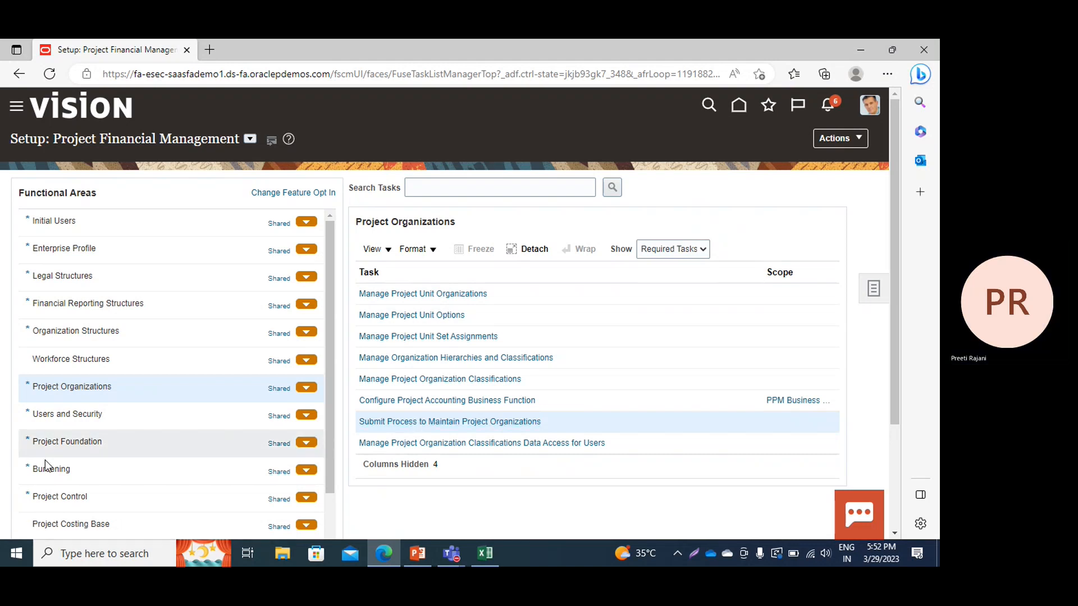
Go from Users and Security to Manage Users and start a new user
key(alt+Tab)
key(alt+Tab)
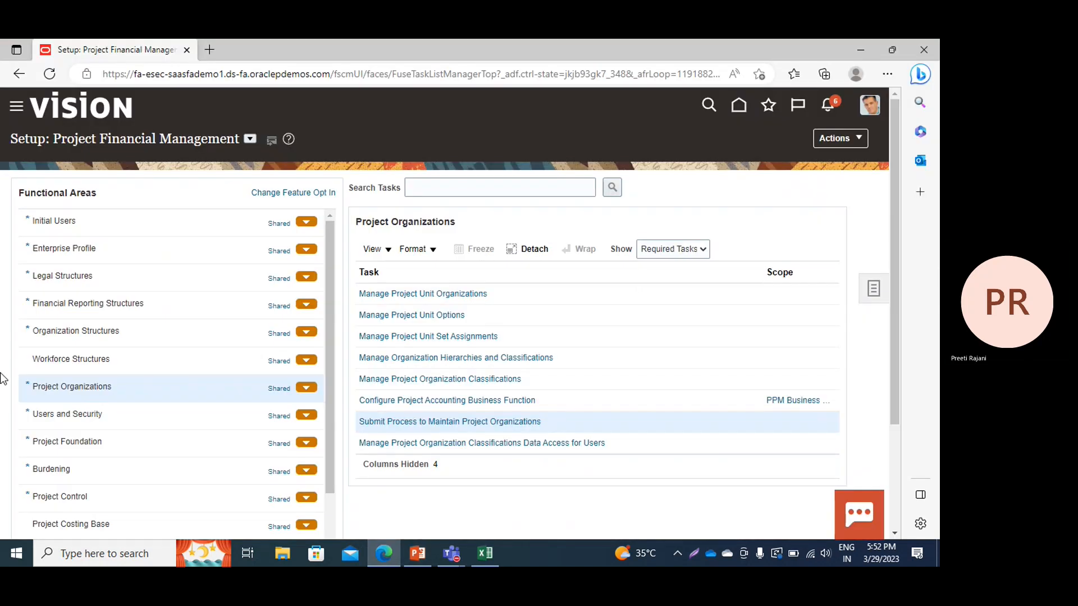
click(60, 409)
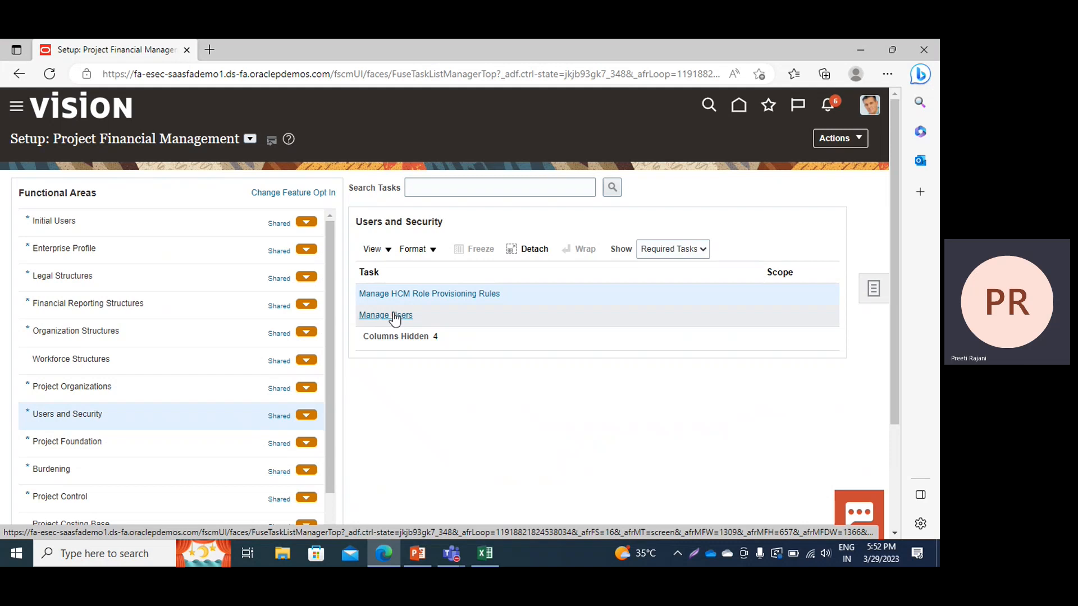
click(400, 316)
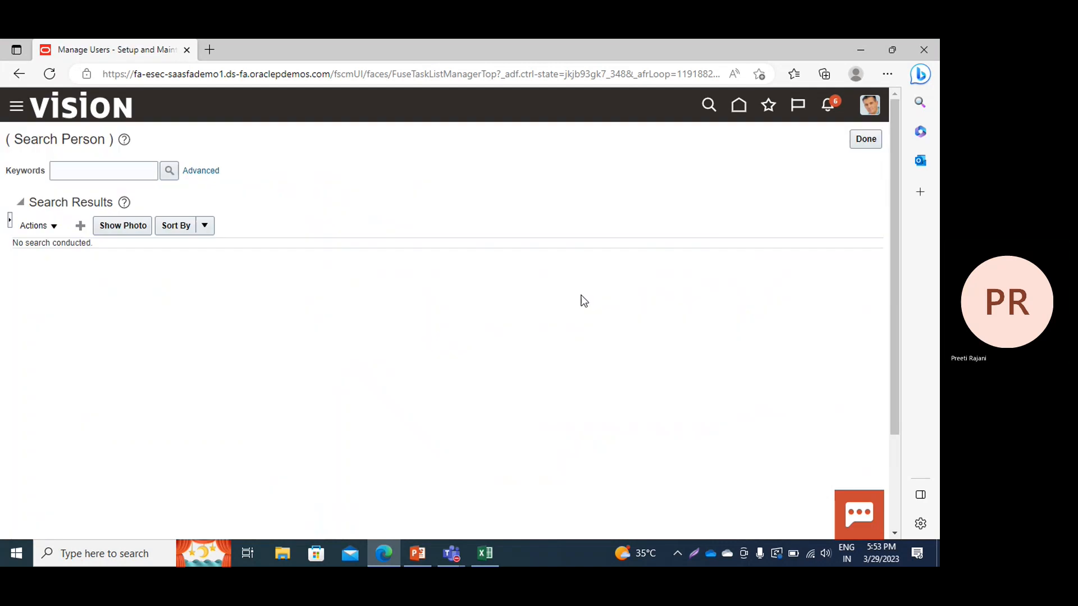
click(80, 226)
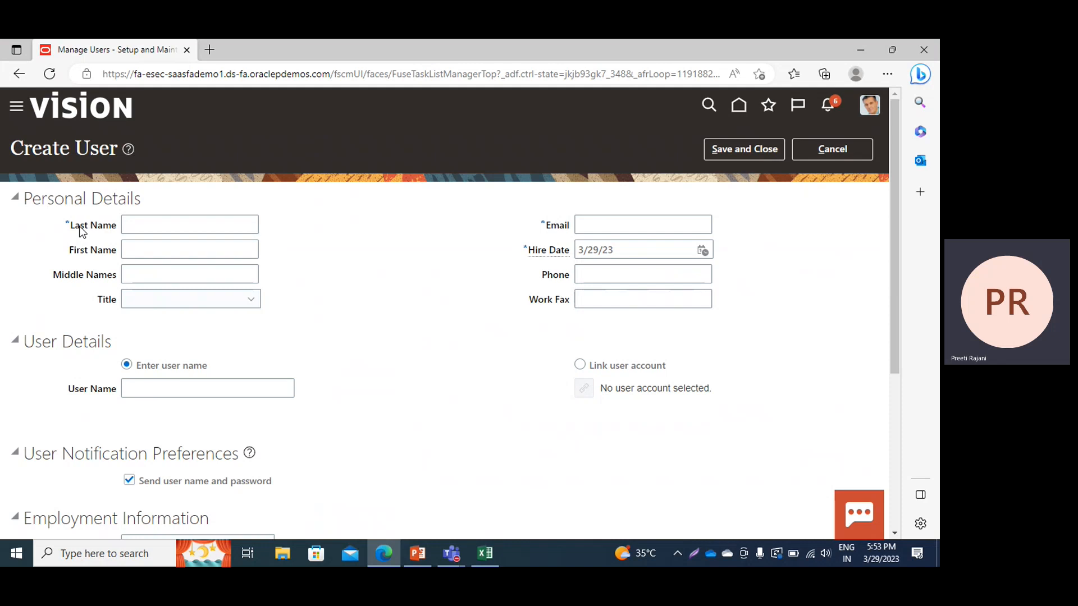
Link the new user to an existing active user account found through the account search
click(582, 366)
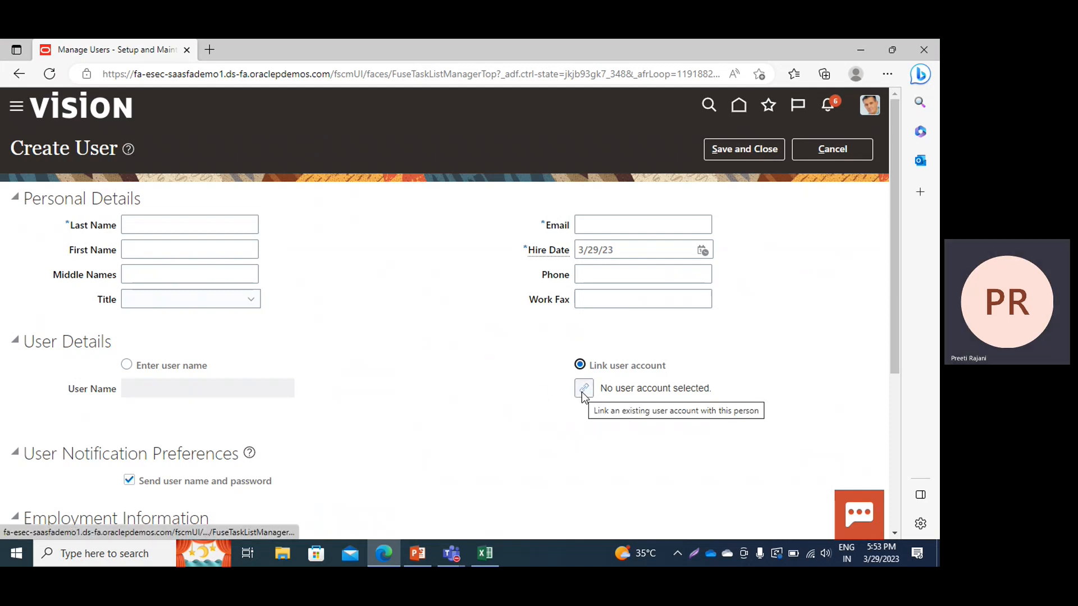
click(582, 393)
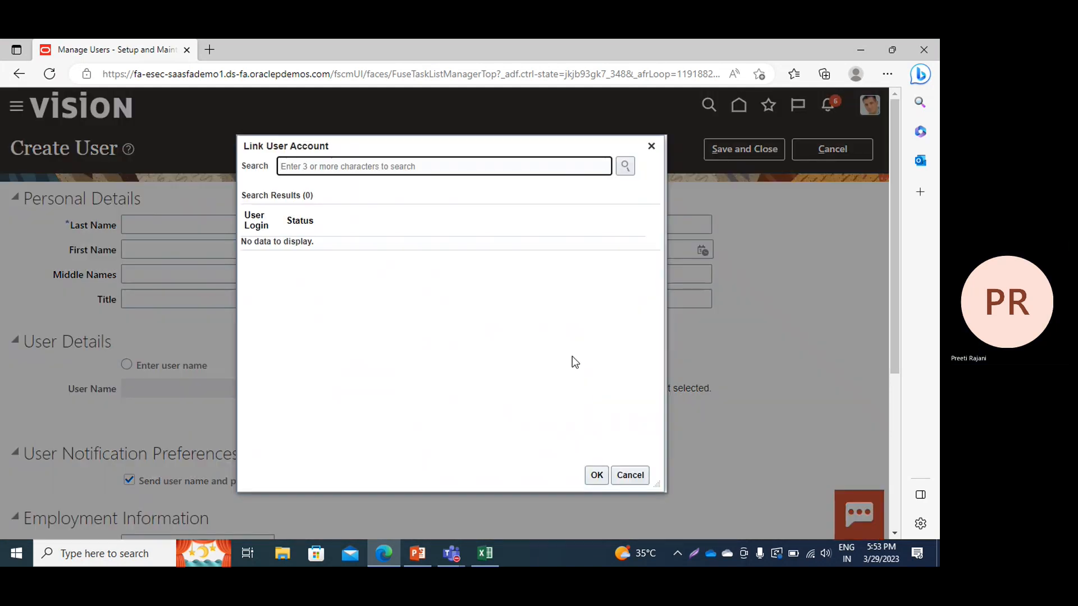
text(singh)
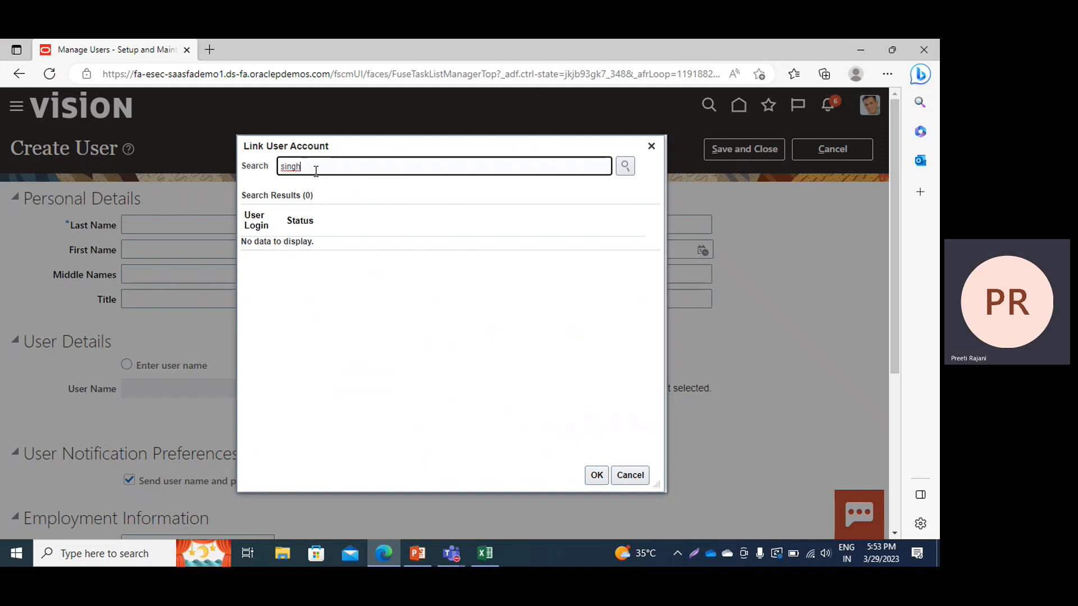
text(04)
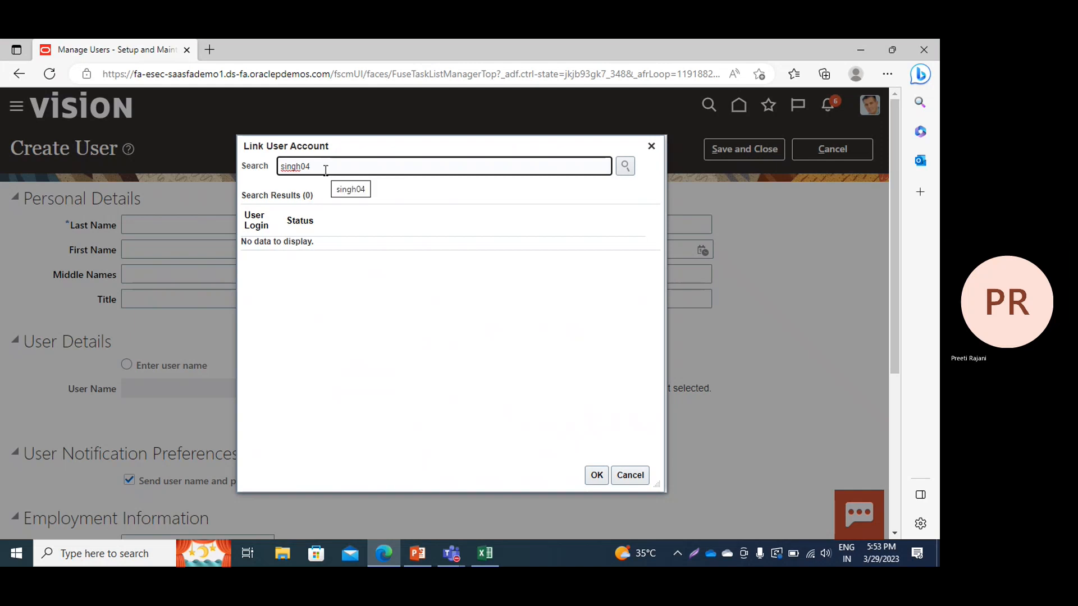
key(BackSpace)
key(BackSpace)
click(625, 165)
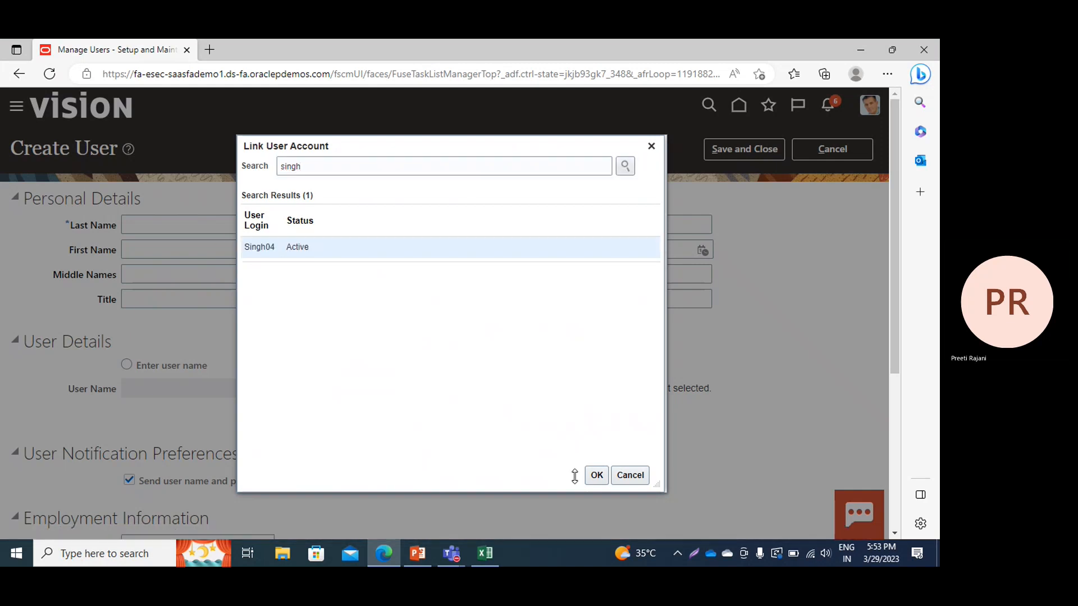
click(597, 476)
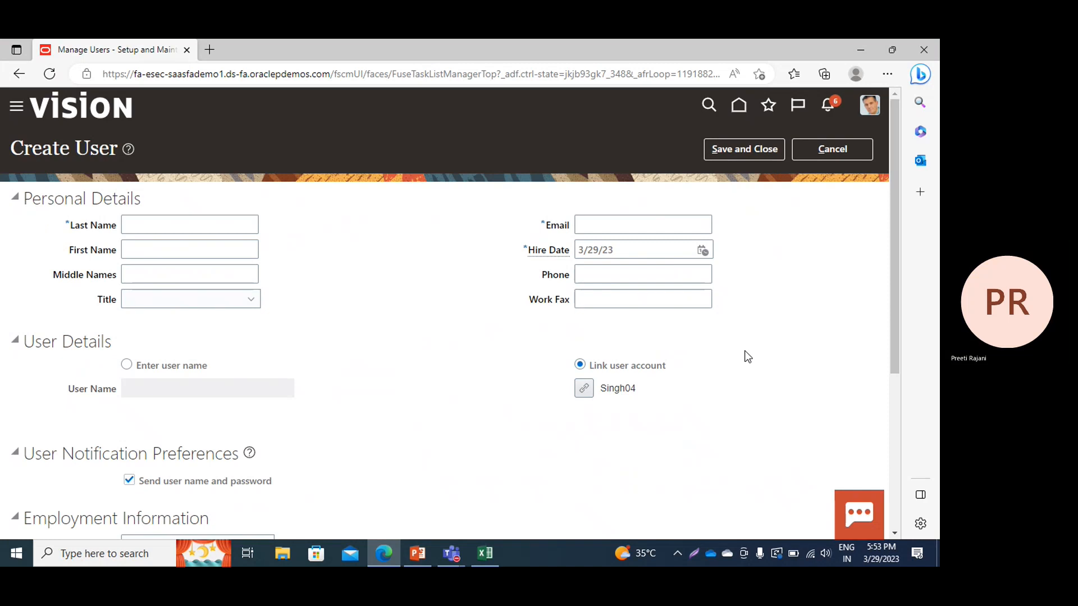
scroll(231, 357, down, 2)
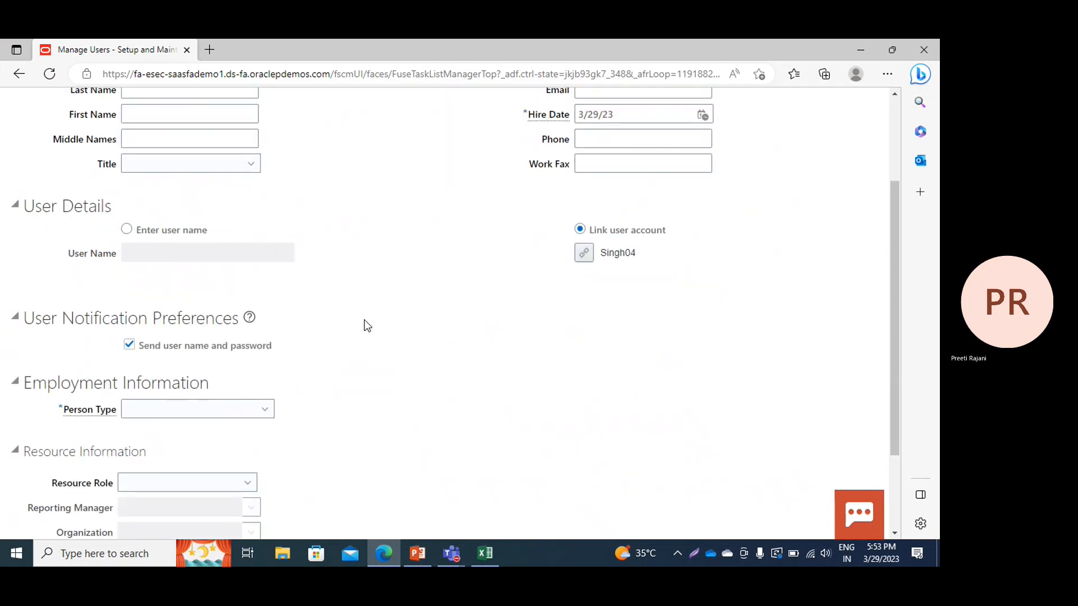
Set person type Employee, legal employer US1 Legal Entity and business unit PPM Business Unit
click(191, 410)
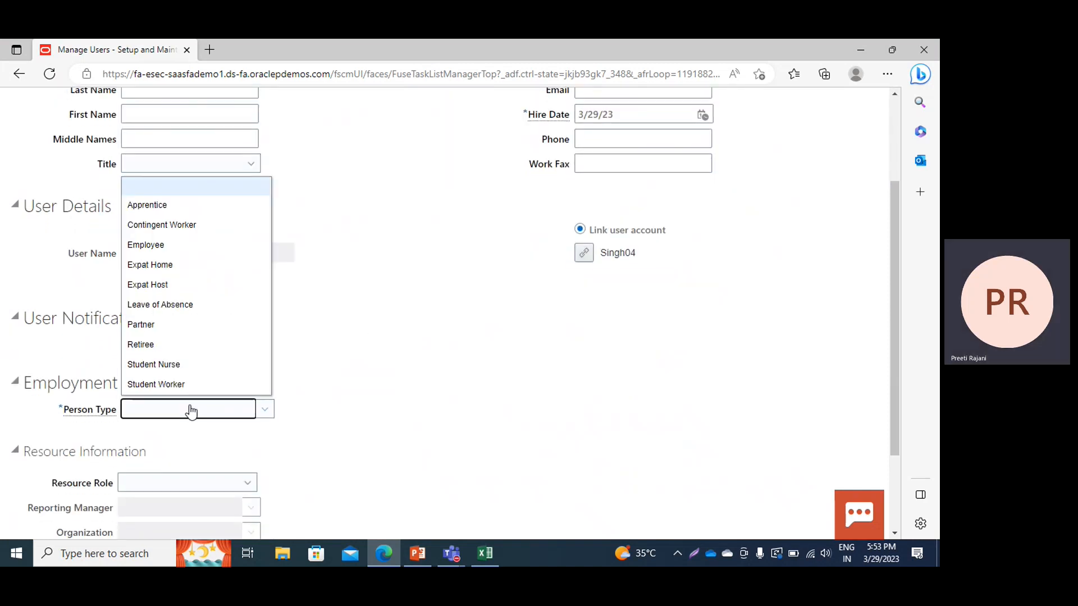
click(185, 242)
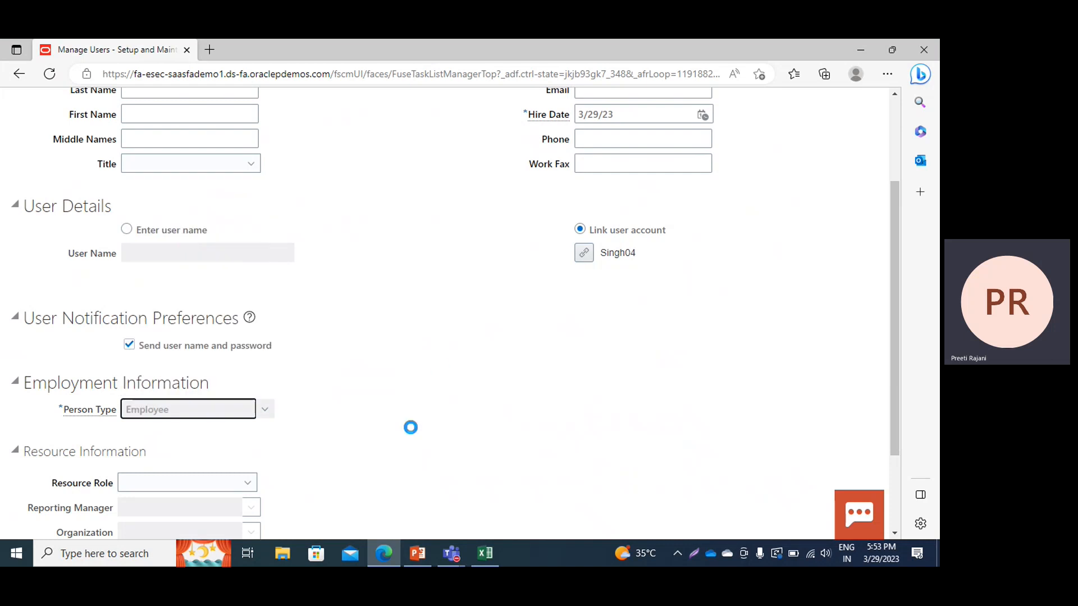
scroll(432, 393, down, 1)
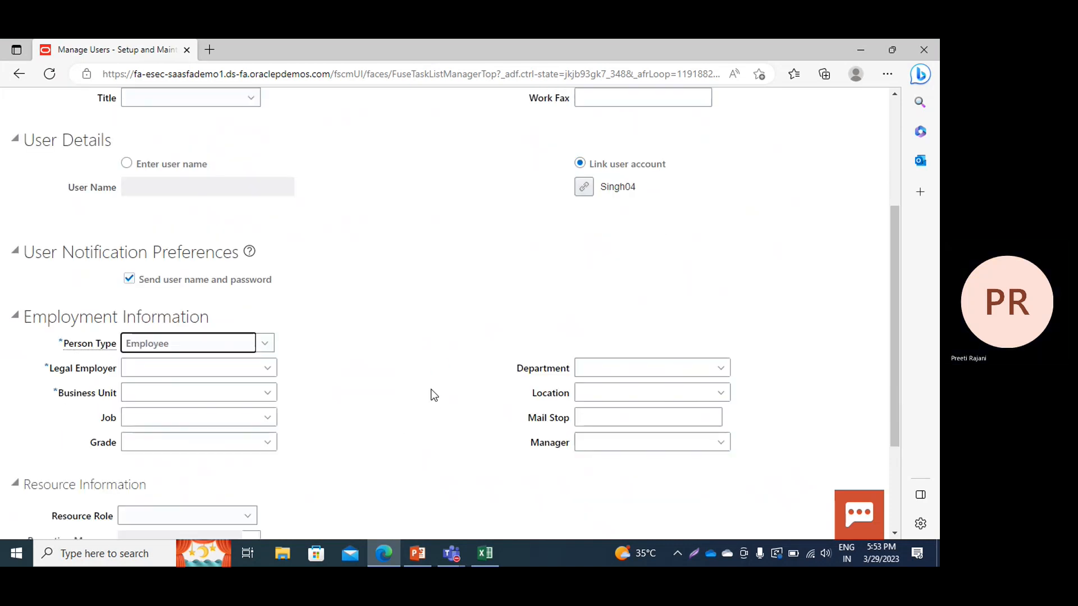
click(262, 368)
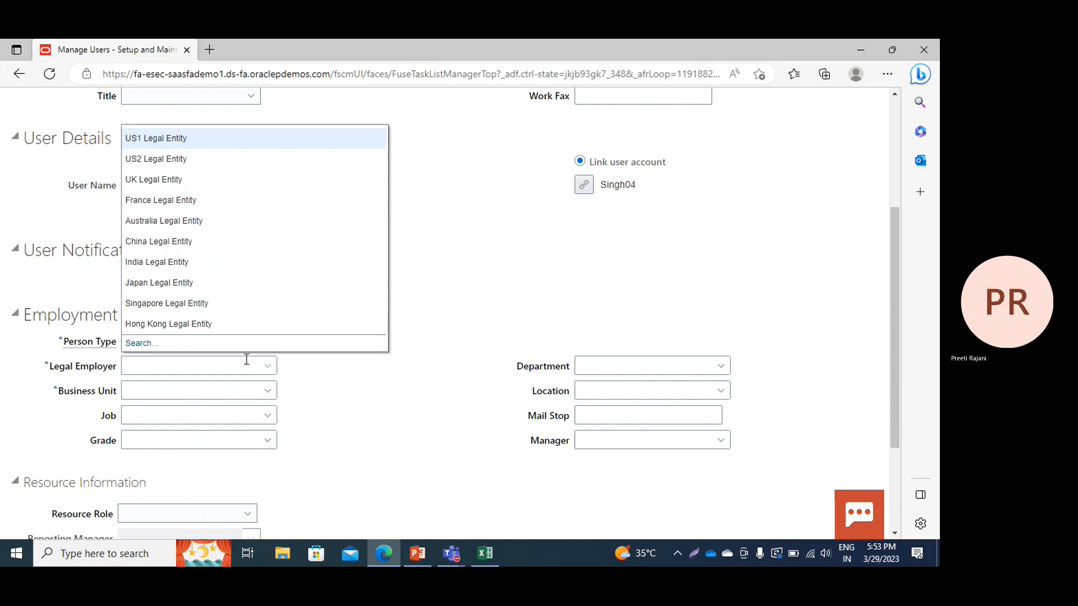
click(144, 138)
click(262, 393)
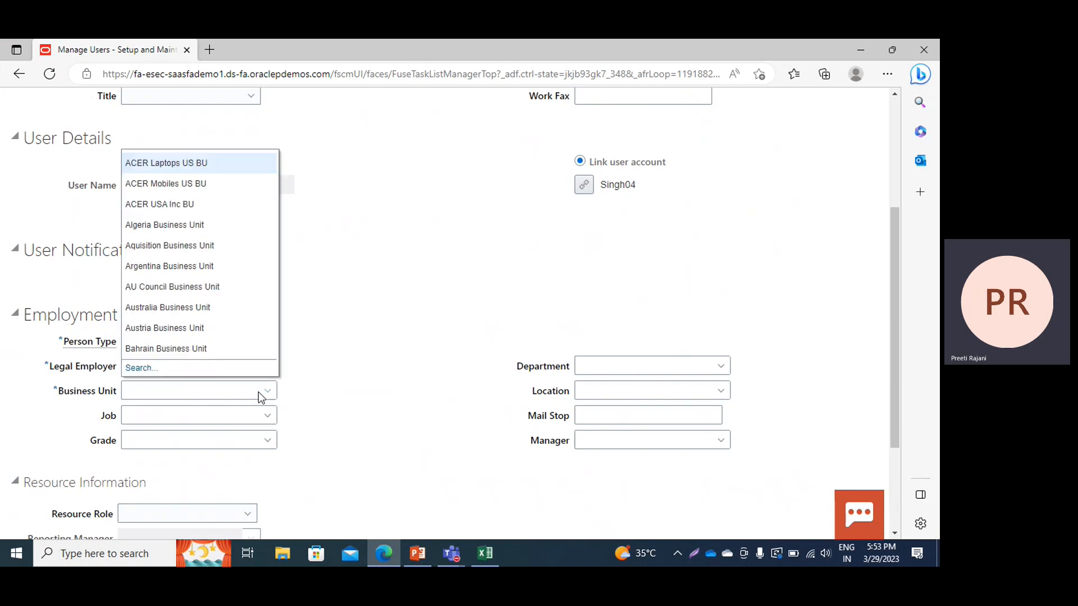
click(142, 387)
text(ppm)
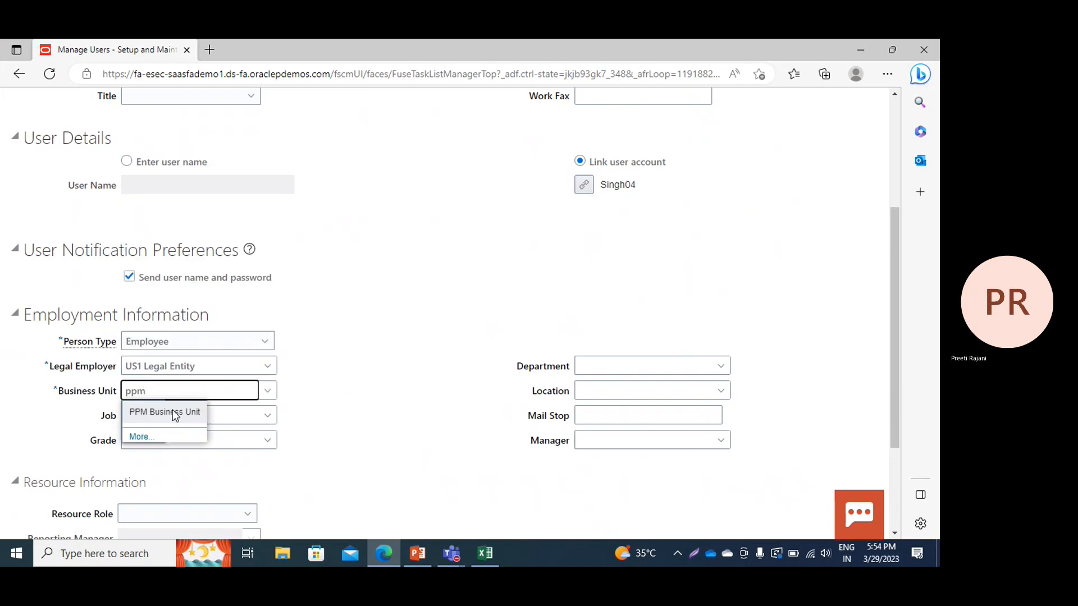
click(172, 409)
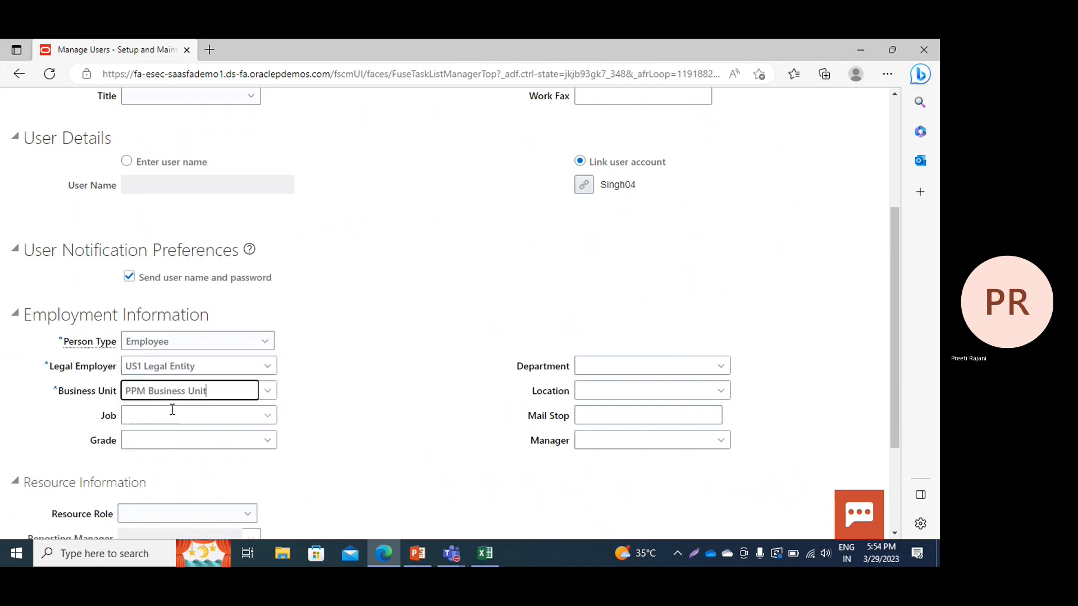
Search jobs by the name PPM in the Search and Select: Job dialog
click(262, 416)
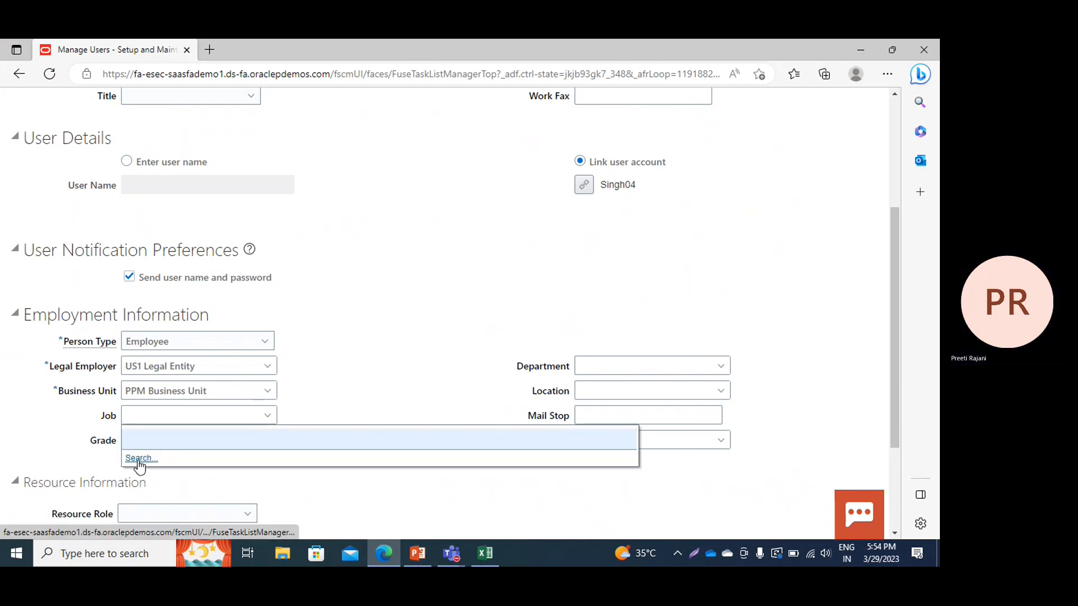
click(140, 459)
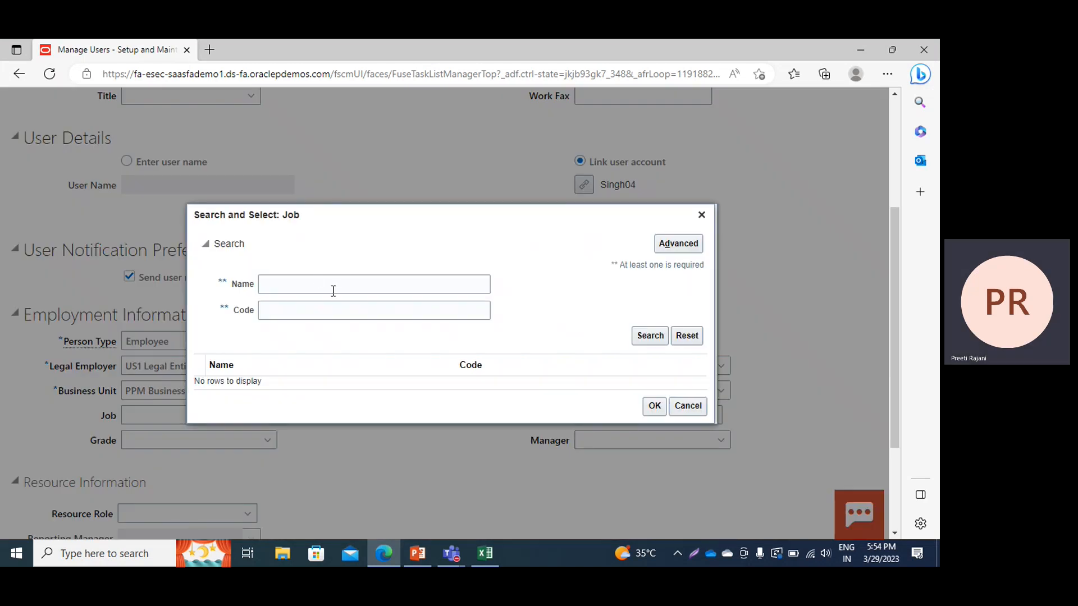
click(334, 290)
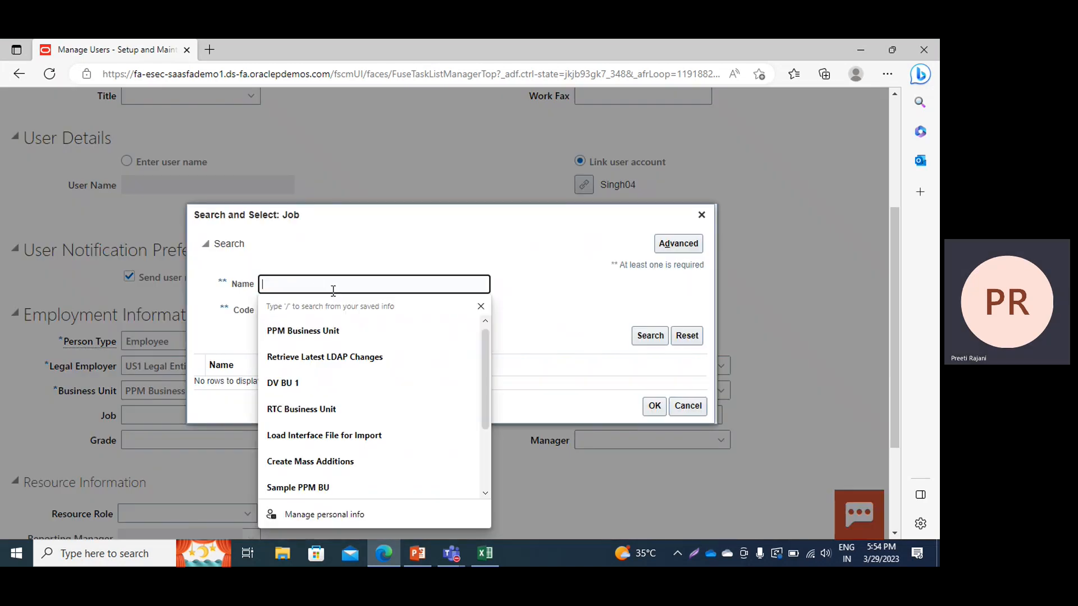
text(PPM)
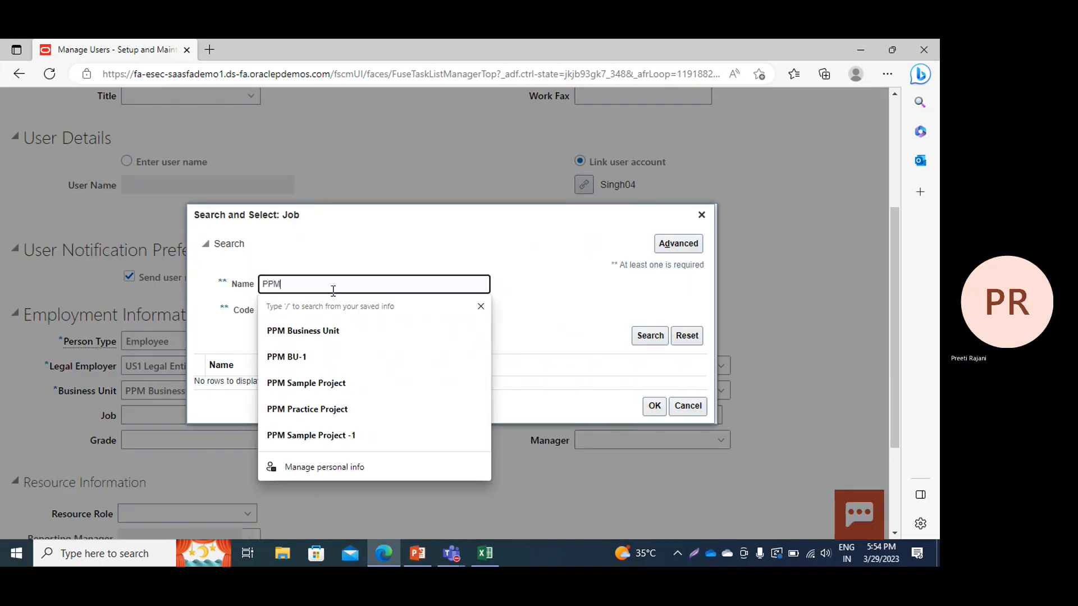
key(Return)
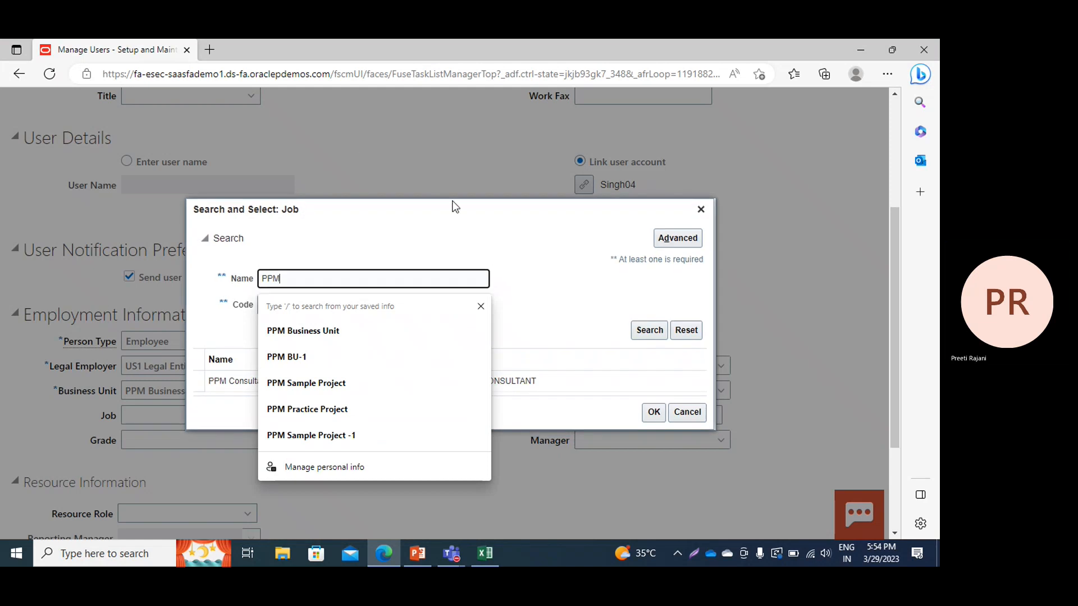
click(479, 230)
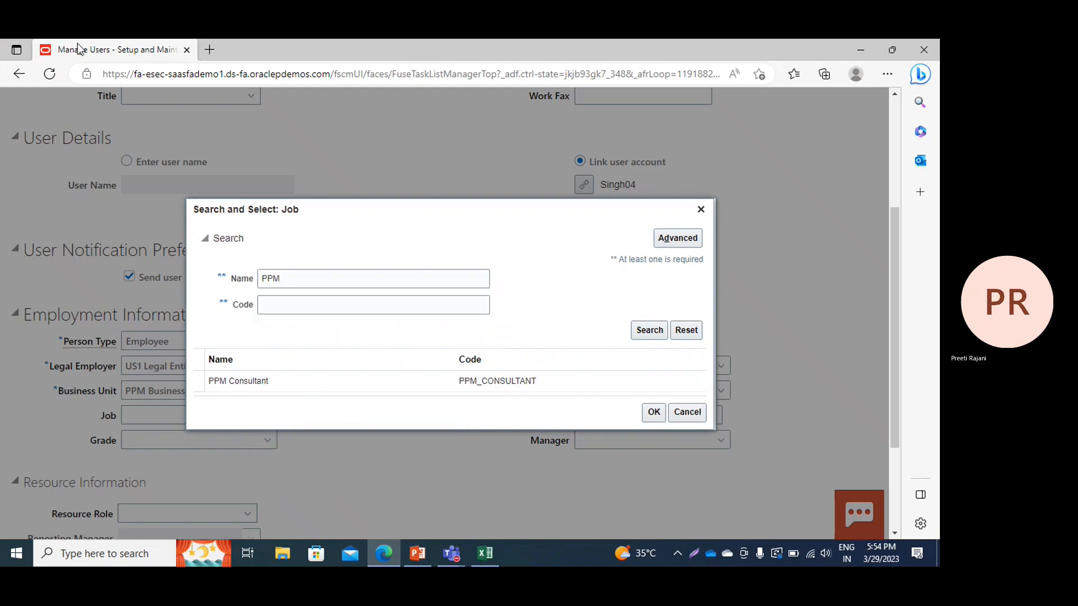
right_click(126, 50)
Duplicate the tab and open Setup and Maintenance for the Project Financial Management offering
click(164, 127)
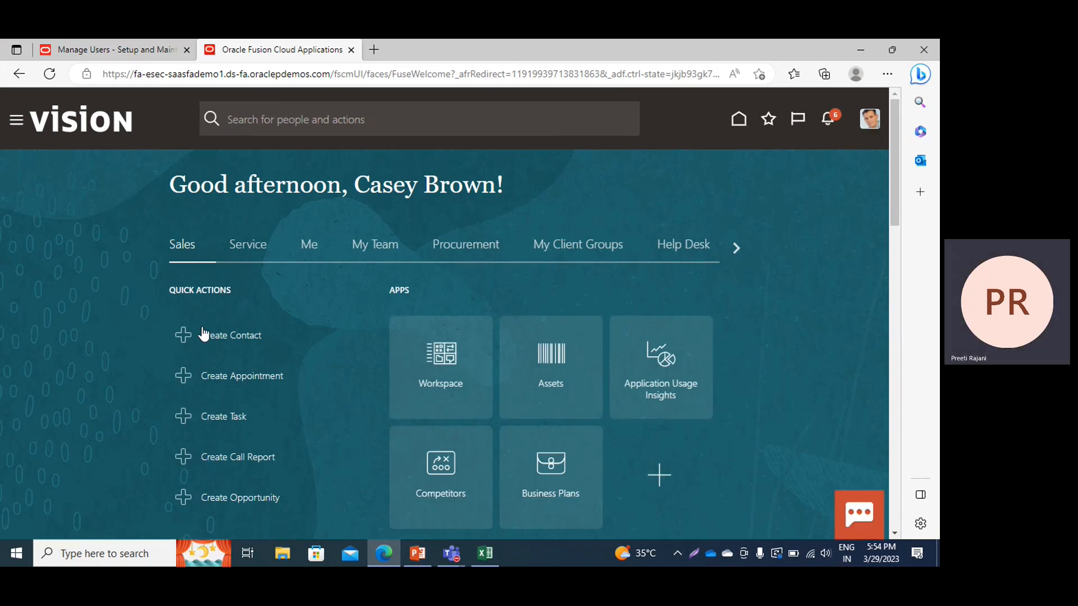
click(869, 119)
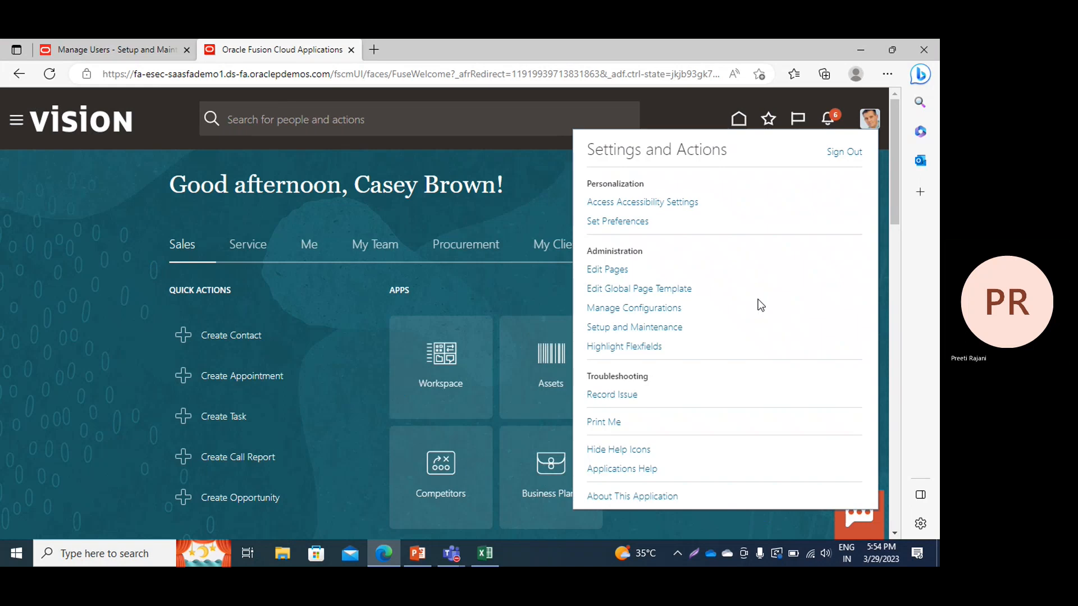
click(631, 329)
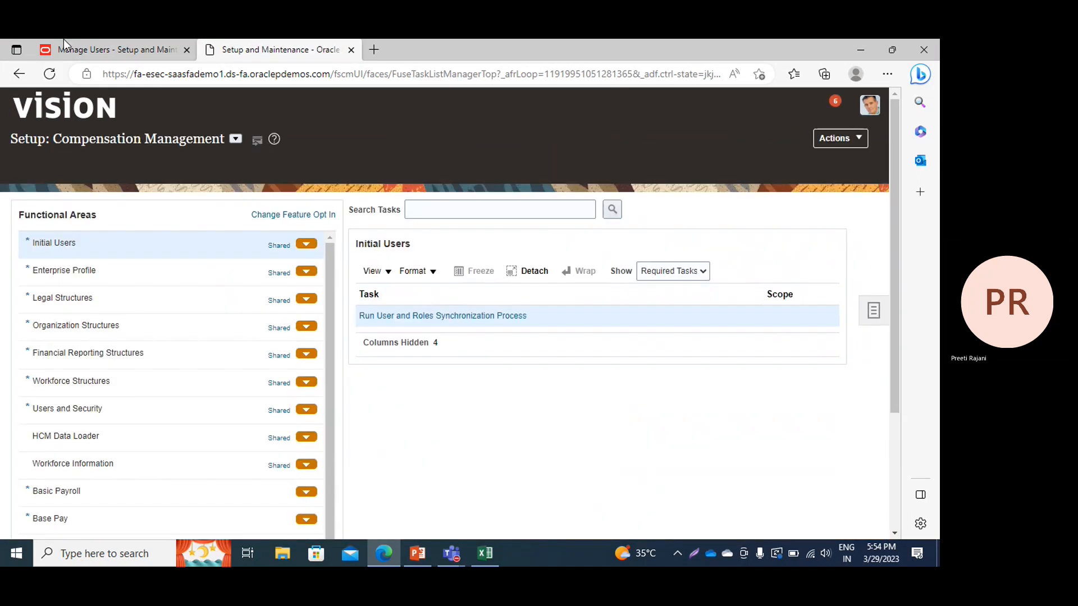
click(61, 365)
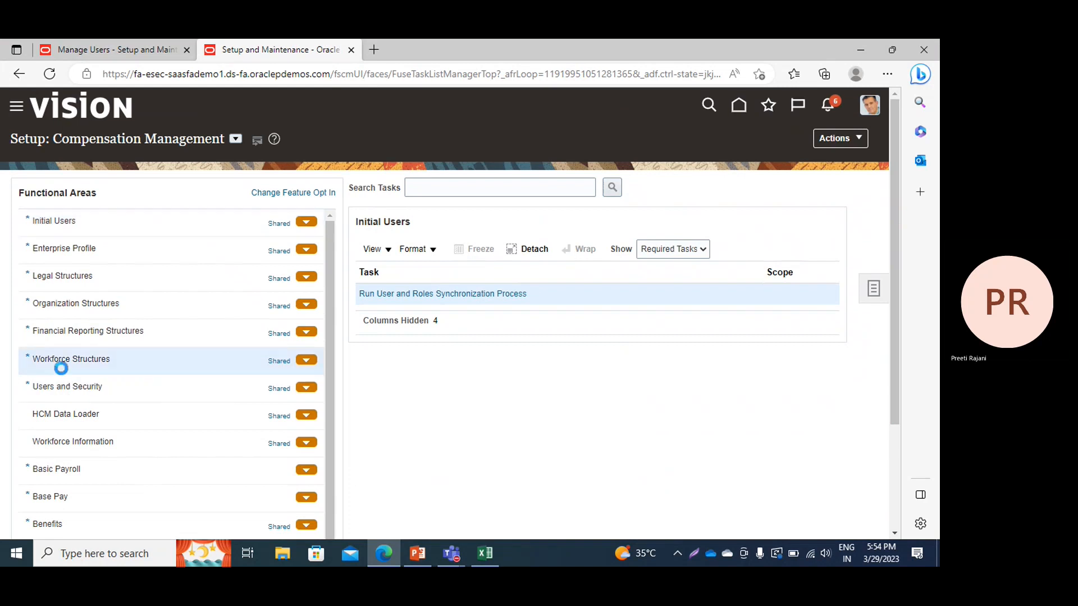
click(58, 388)
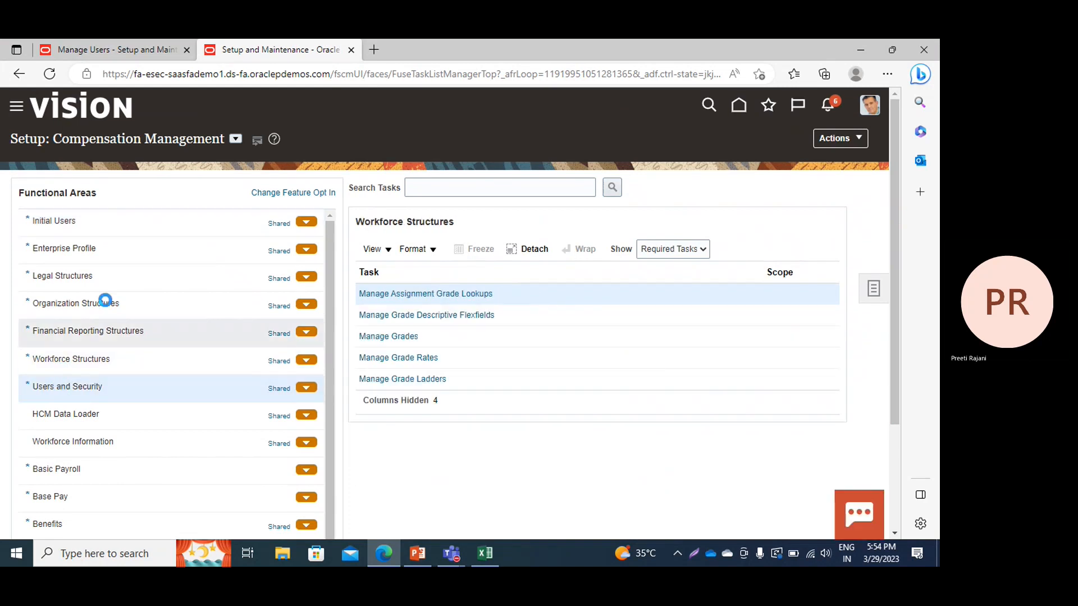
click(229, 140)
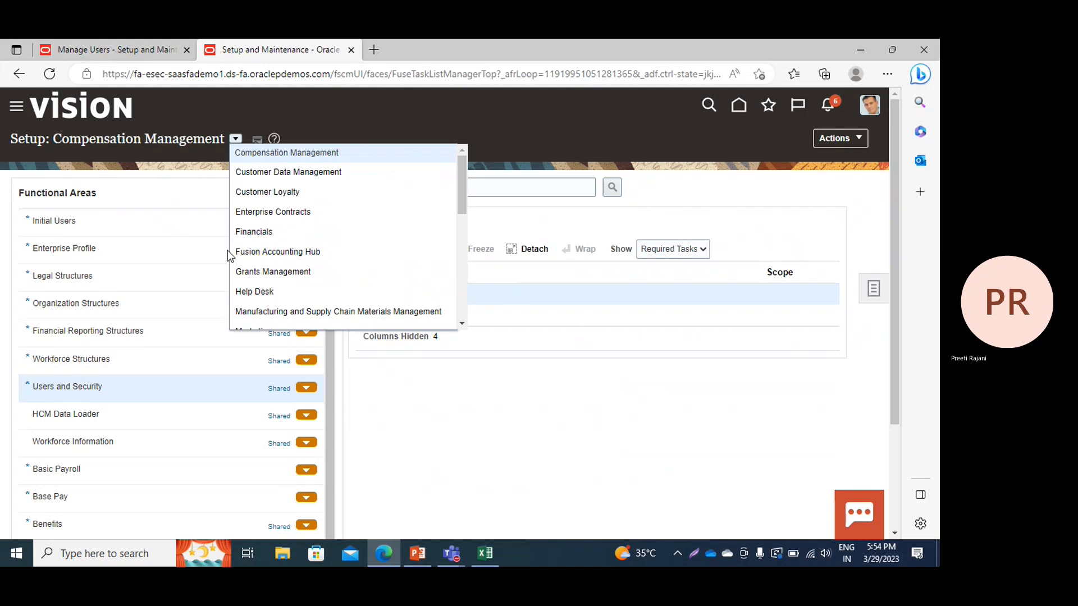
scroll(316, 227, down, 1)
scroll(315, 227, down, 3)
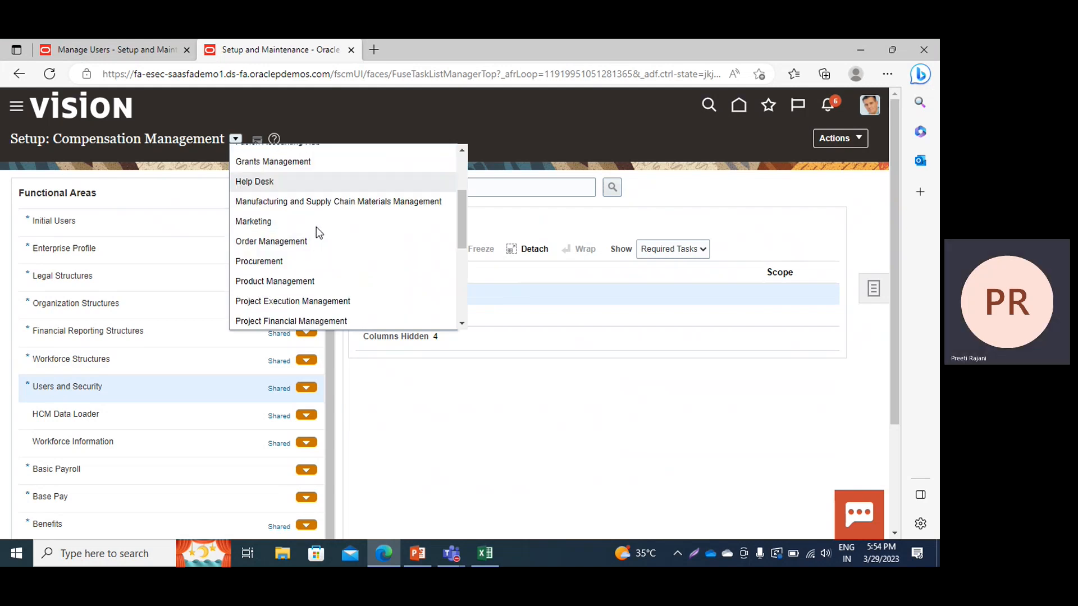
click(299, 292)
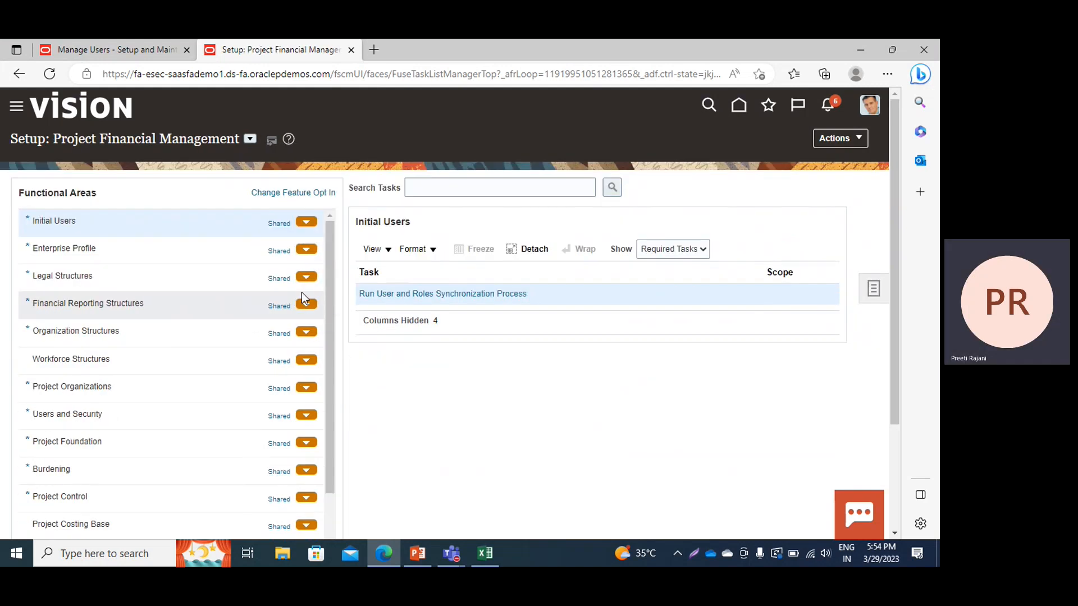
Open Workforce Structures > Manage Job and search for jobs named PPM
click(92, 358)
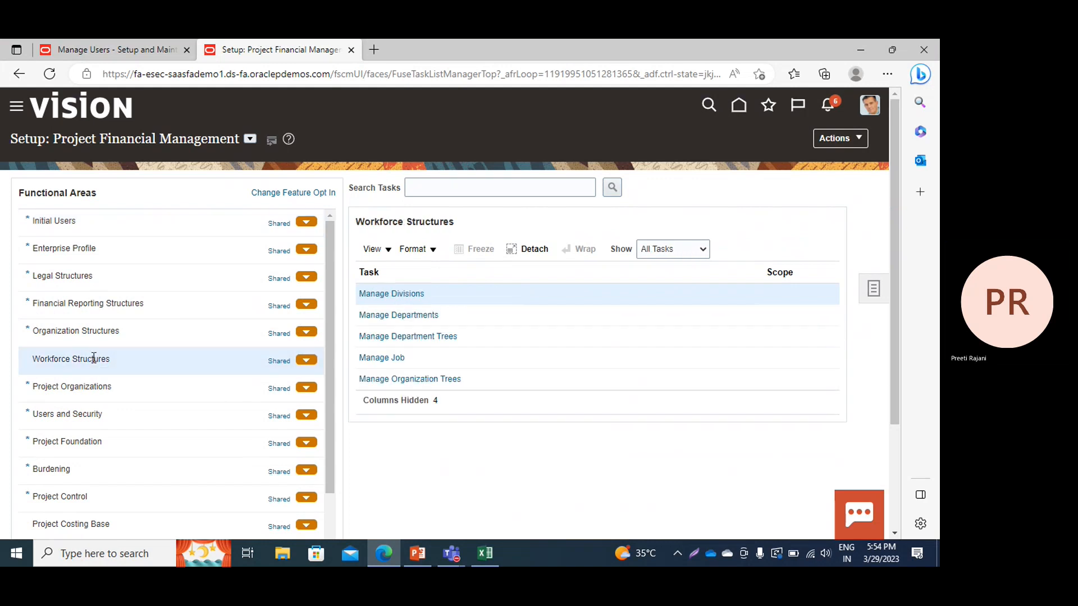
click(393, 358)
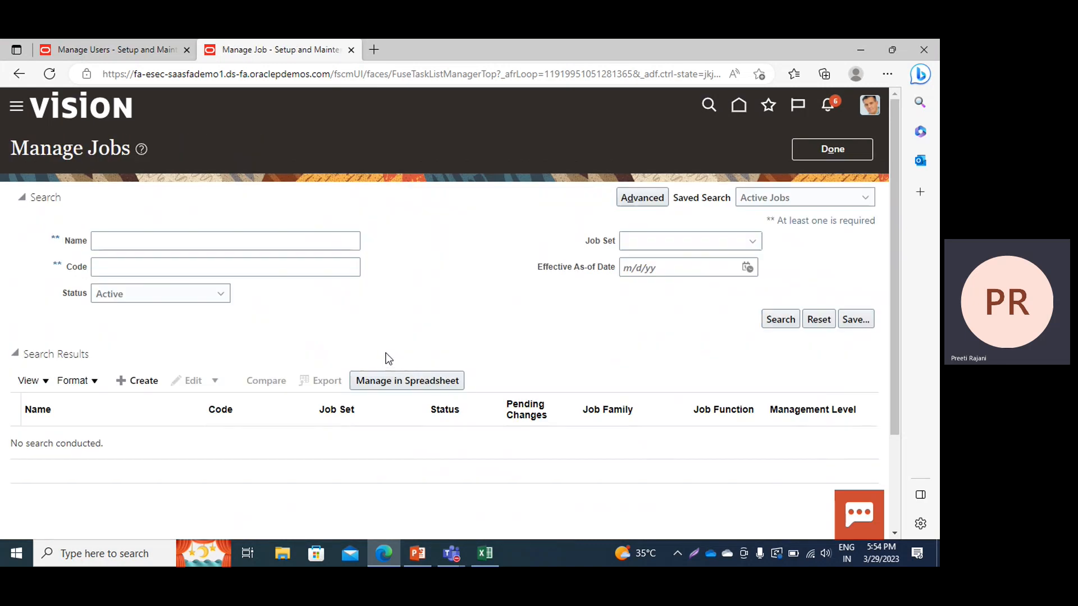
click(144, 246)
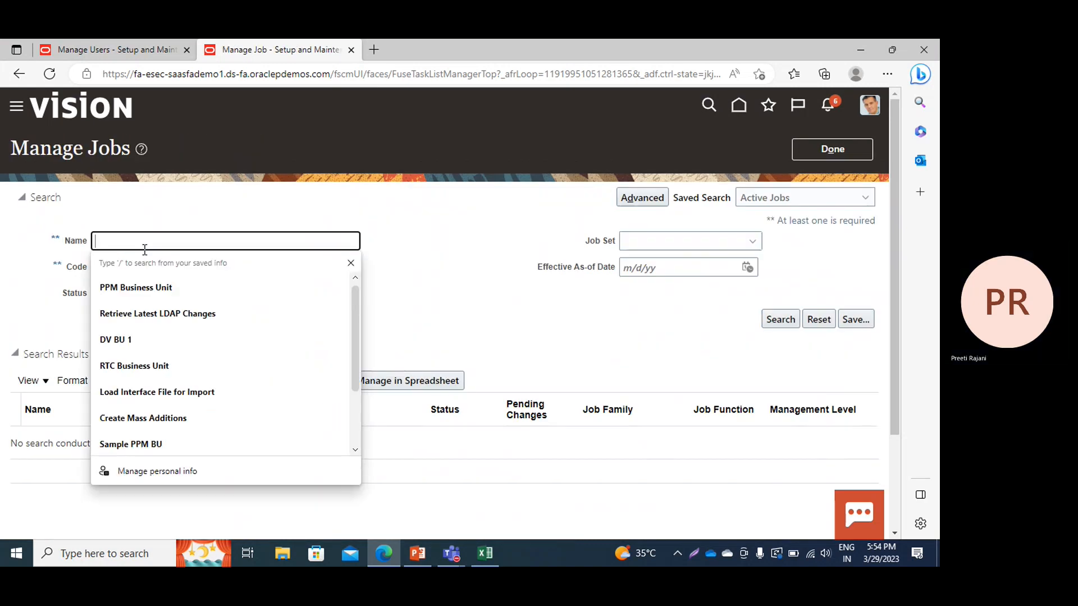
text(PPM)
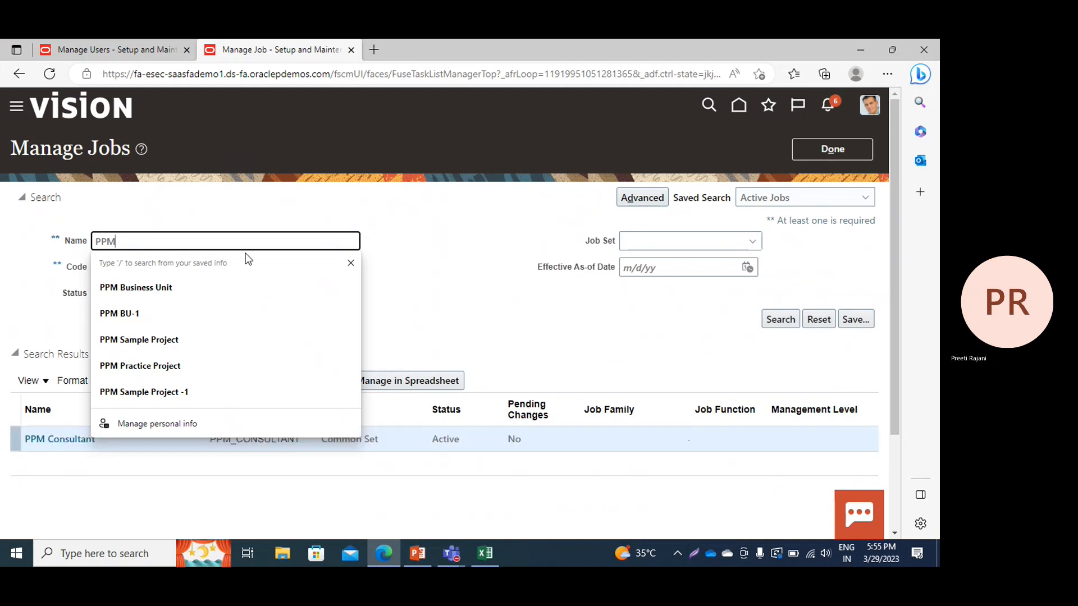
click(779, 318)
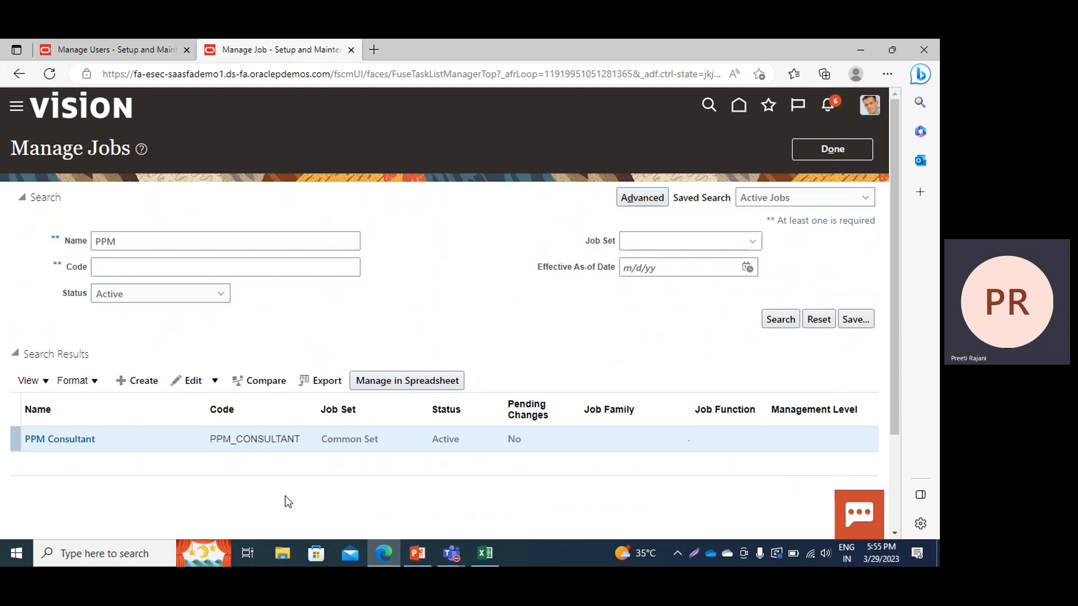
Back on the Create User form, choose PPM Consultant as the user's job
click(81, 53)
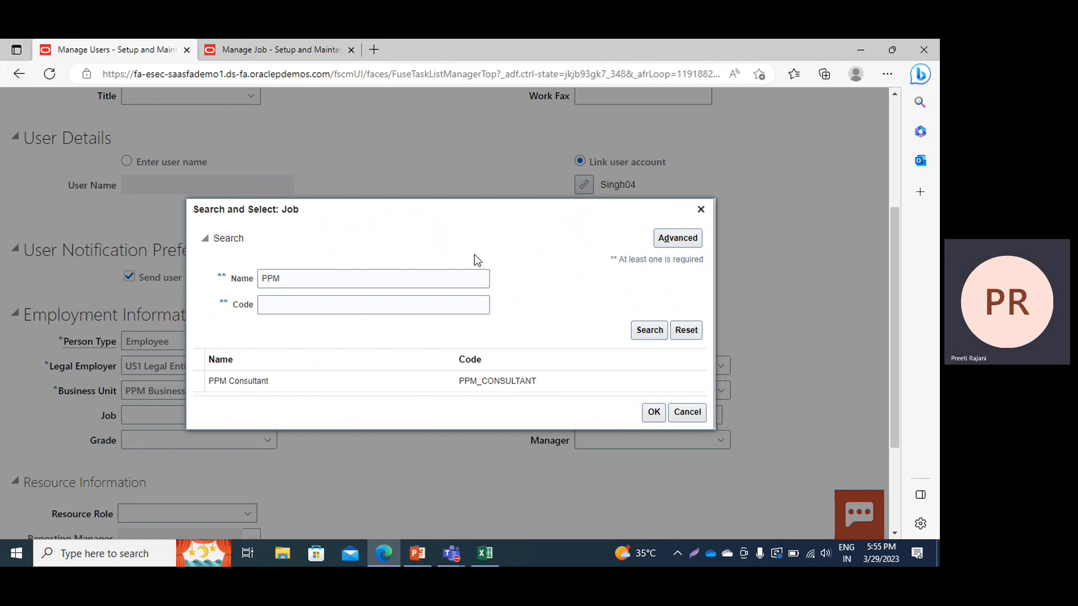
click(376, 381)
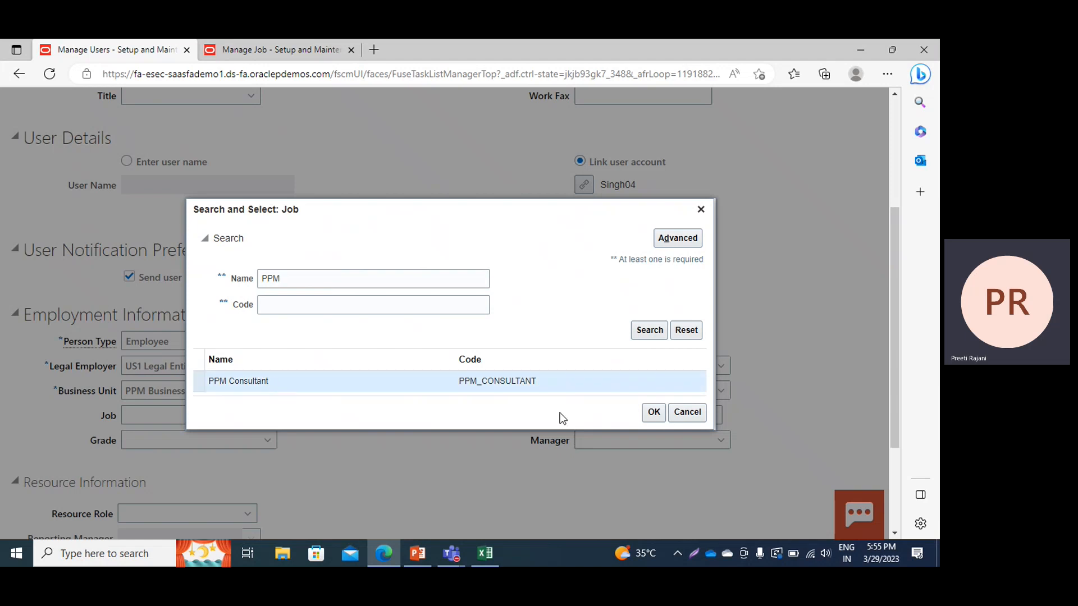
click(651, 414)
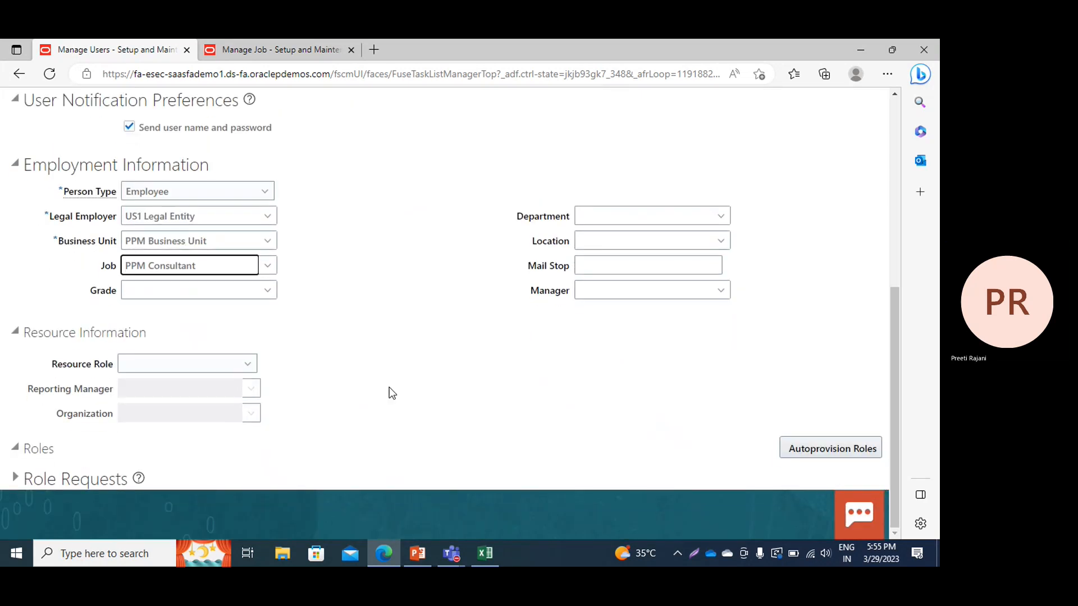
scroll(392, 393, up, 2)
Enter the user's e-mail address and required last name, then save and close
scroll(392, 393, up, 5)
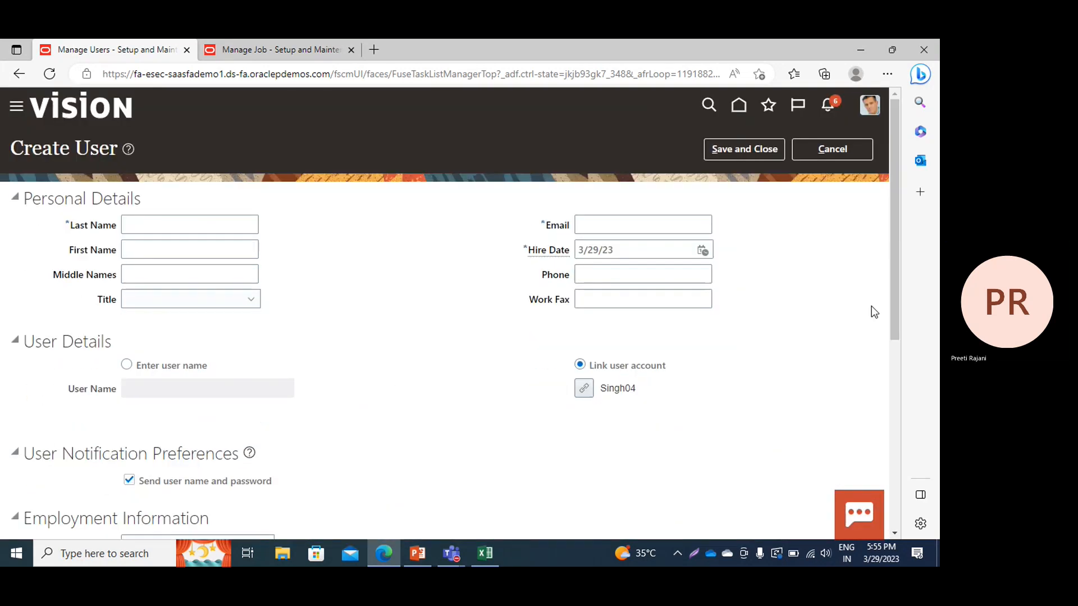
click(619, 225)
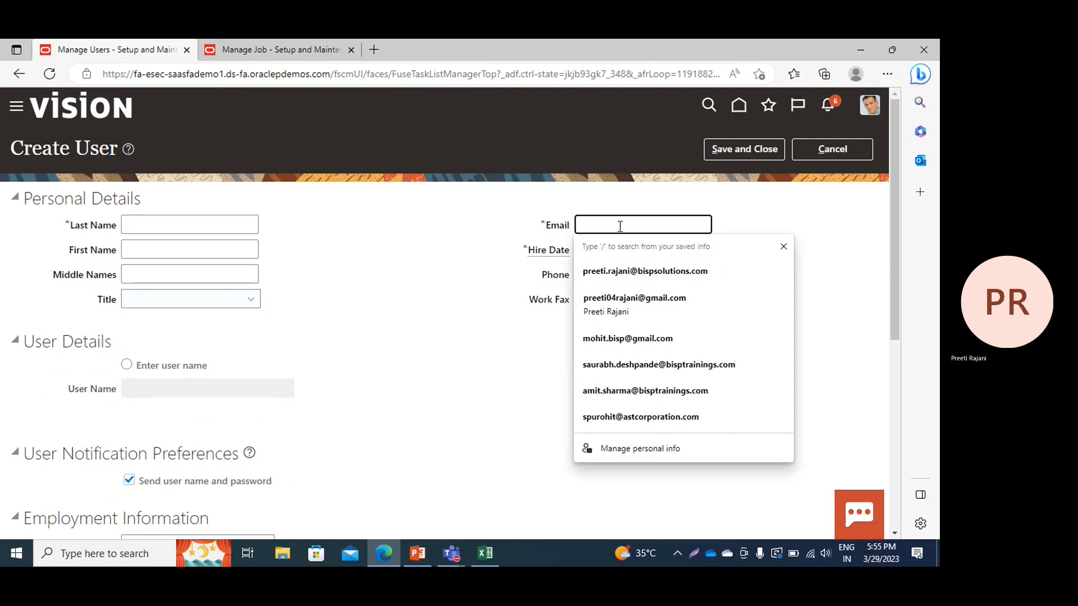
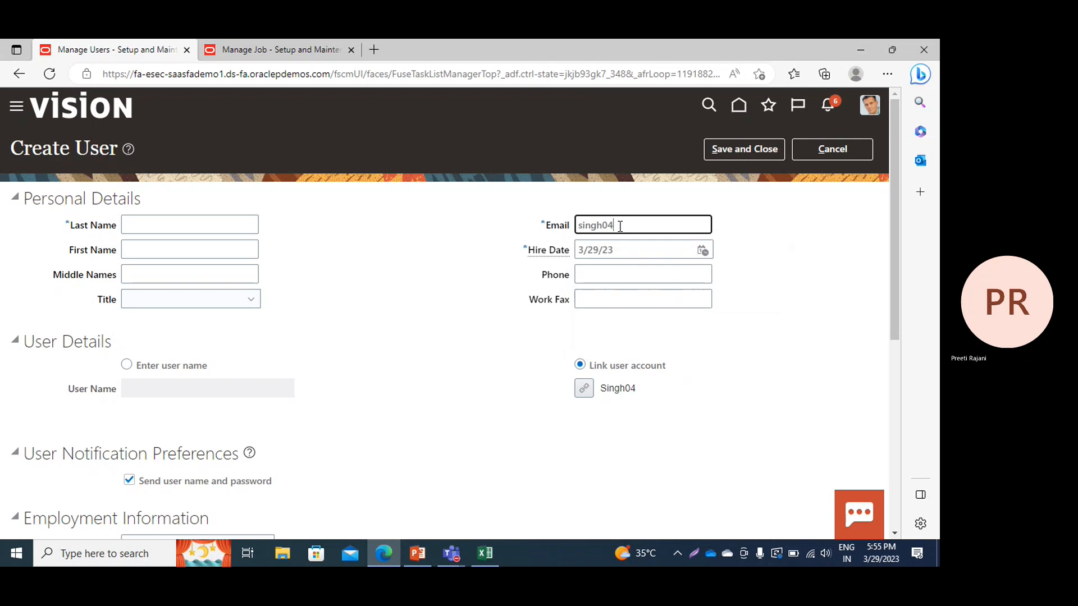
click(739, 148)
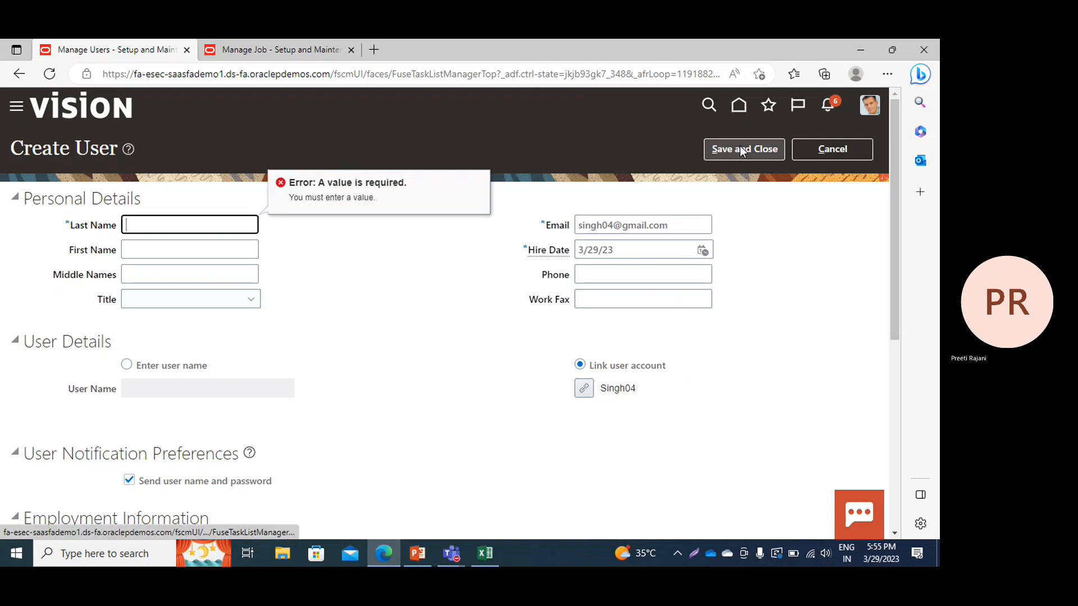
click(162, 224)
text(Singh)
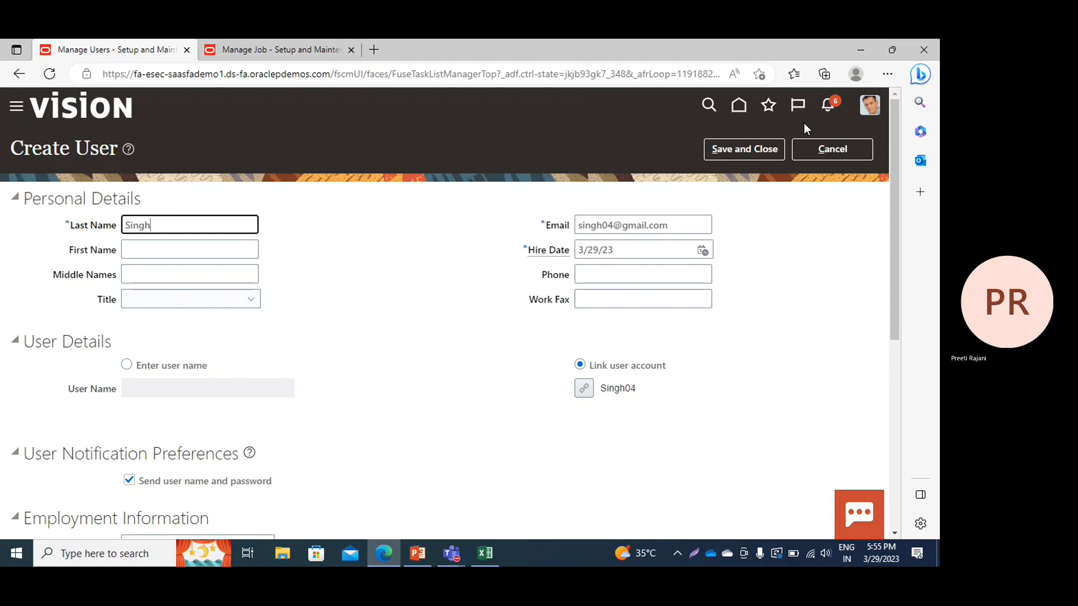
click(751, 152)
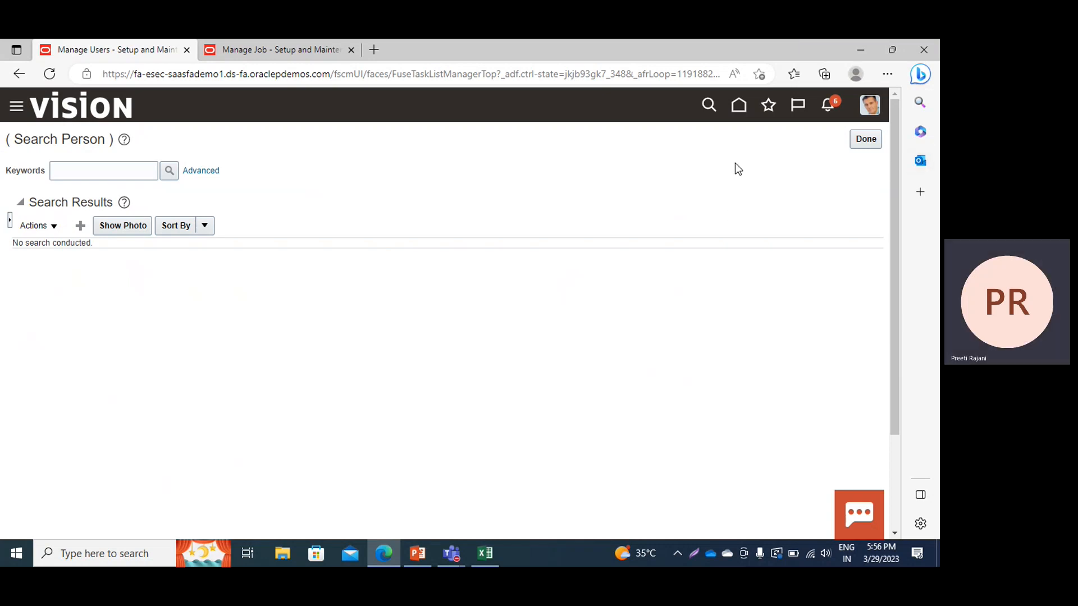
Close Search Person, reload the Manage Jobs tab, and return to the PowerPoint deck
click(857, 143)
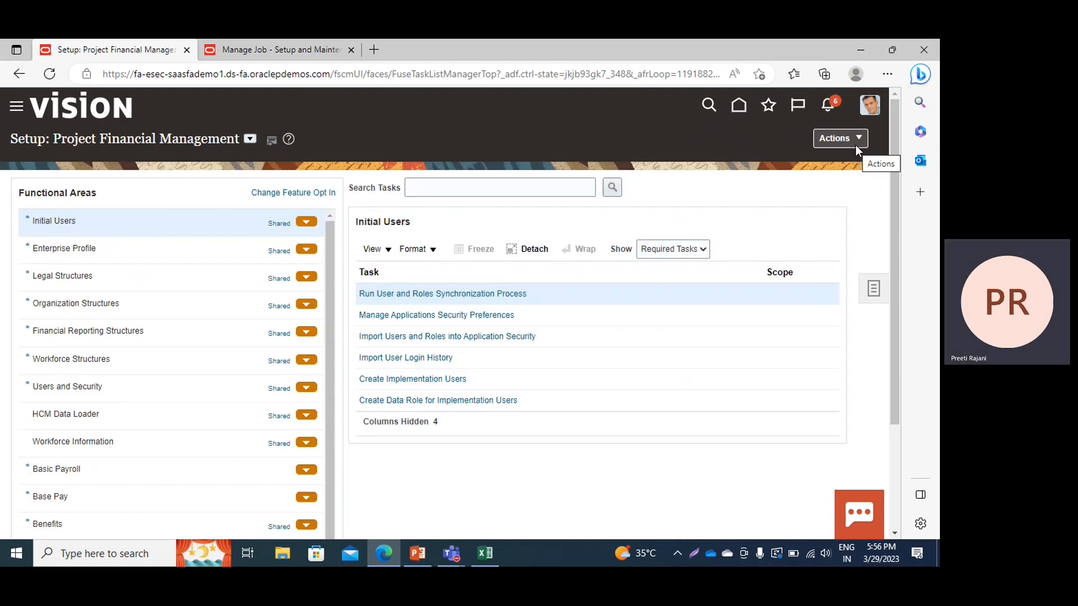
right_click(704, 191)
click(749, 214)
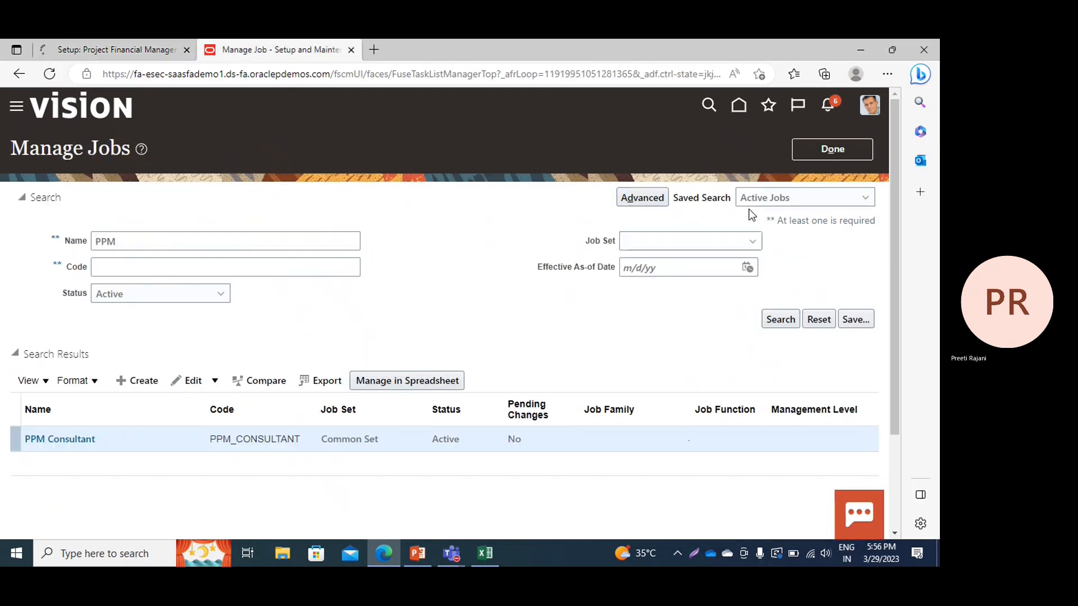
key(alt+Tab)
key(alt+Tab)
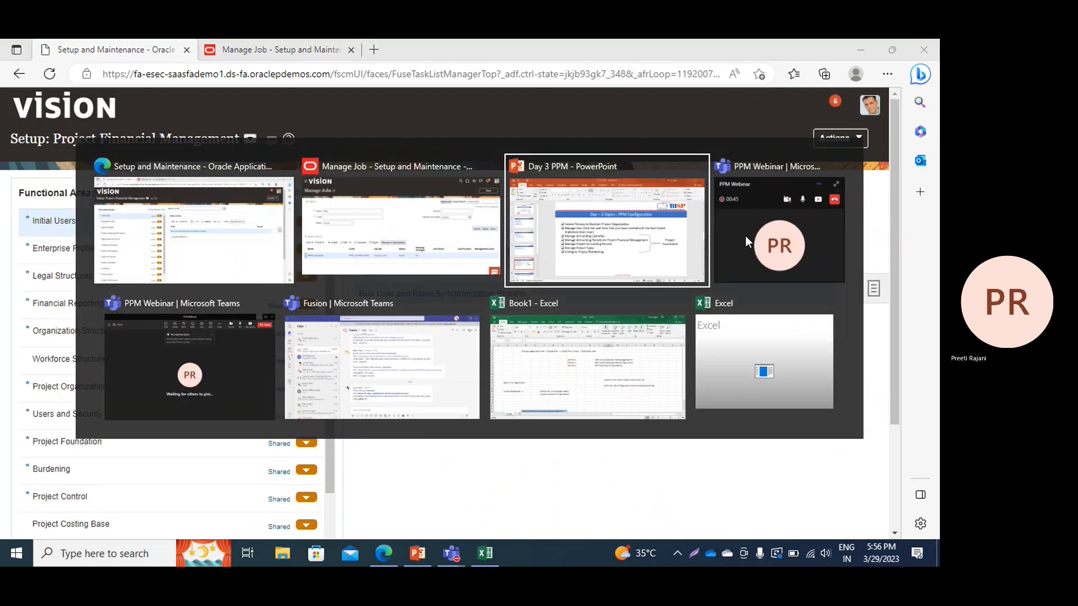
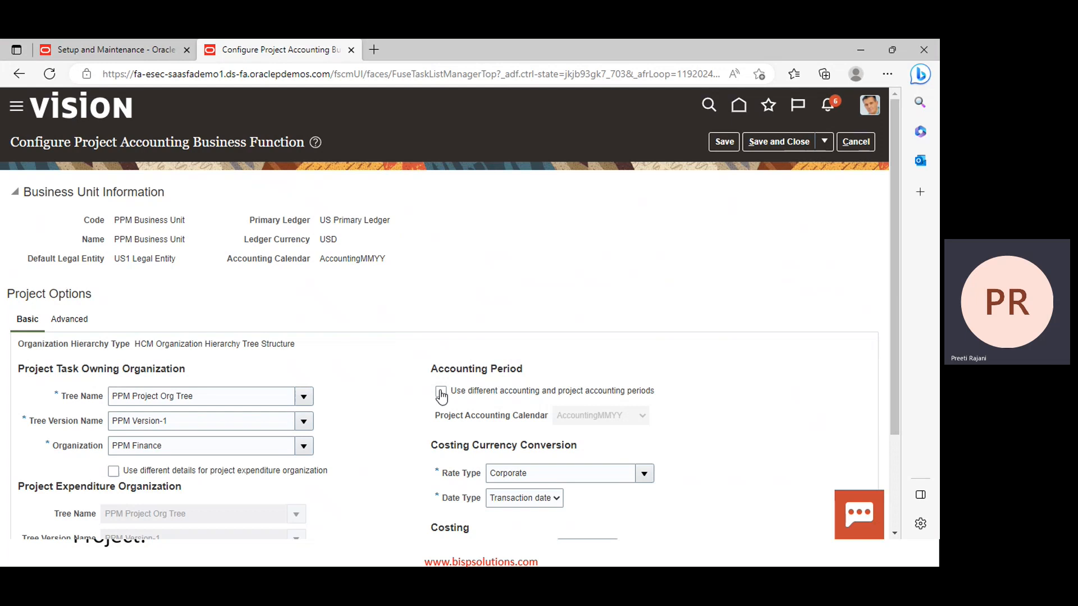
Leave 'Use different accounting and project accounting periods' unchecked and save the configuration
click(441, 392)
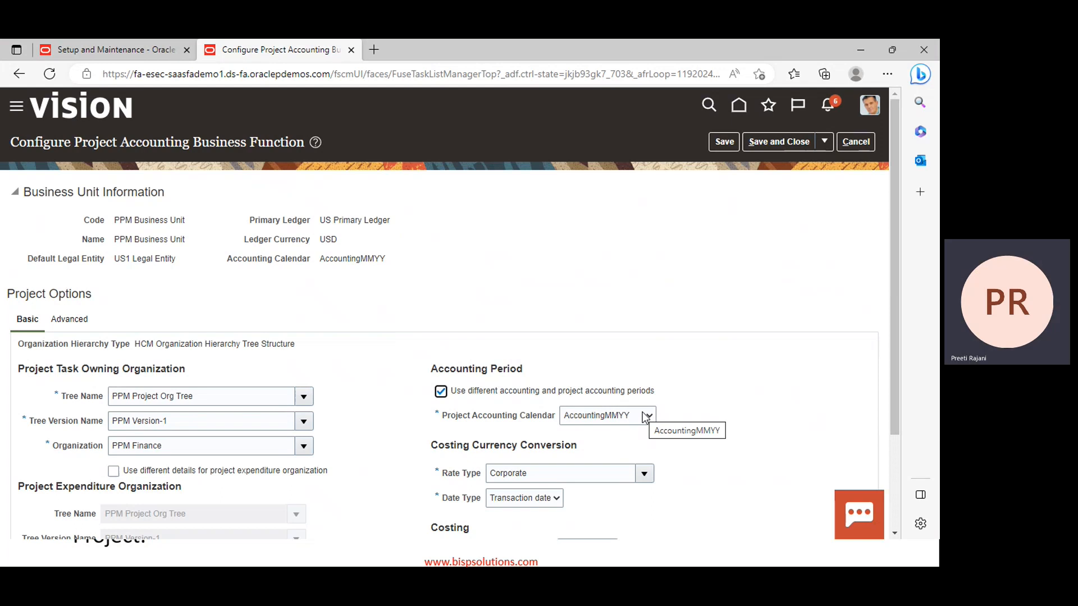
click(441, 392)
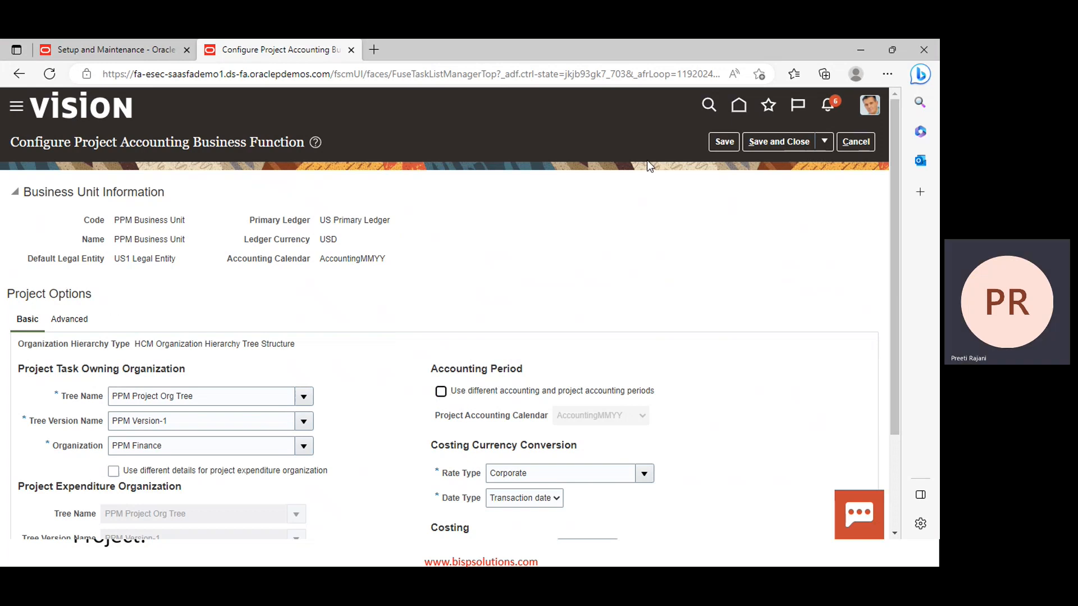
click(755, 144)
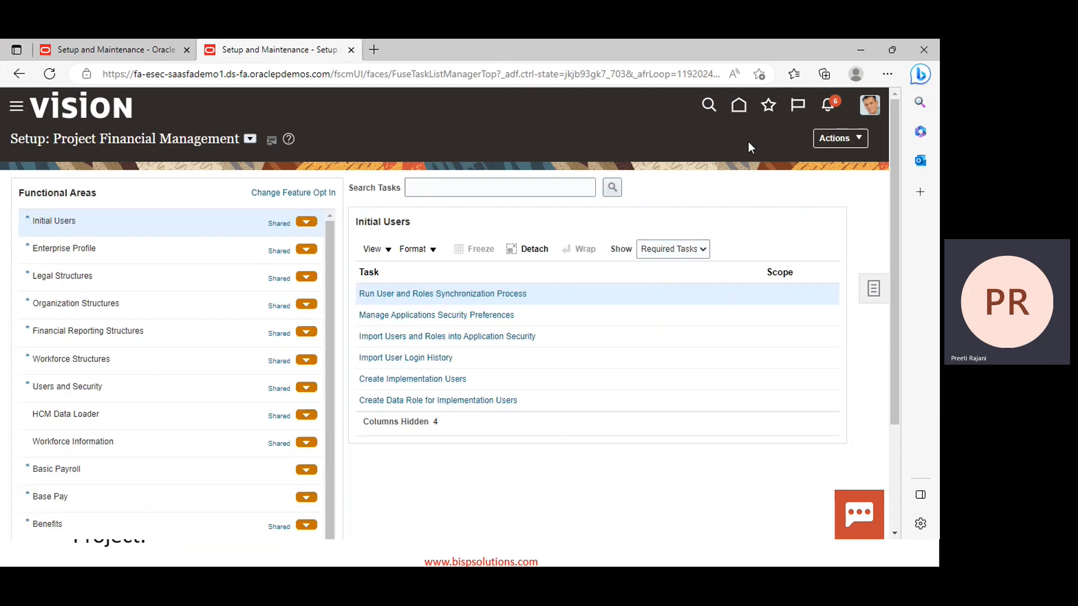
Switch to the PowerPoint deck at slide 7, 'Define Project Calendars and Periods'
key(alt+Tab)
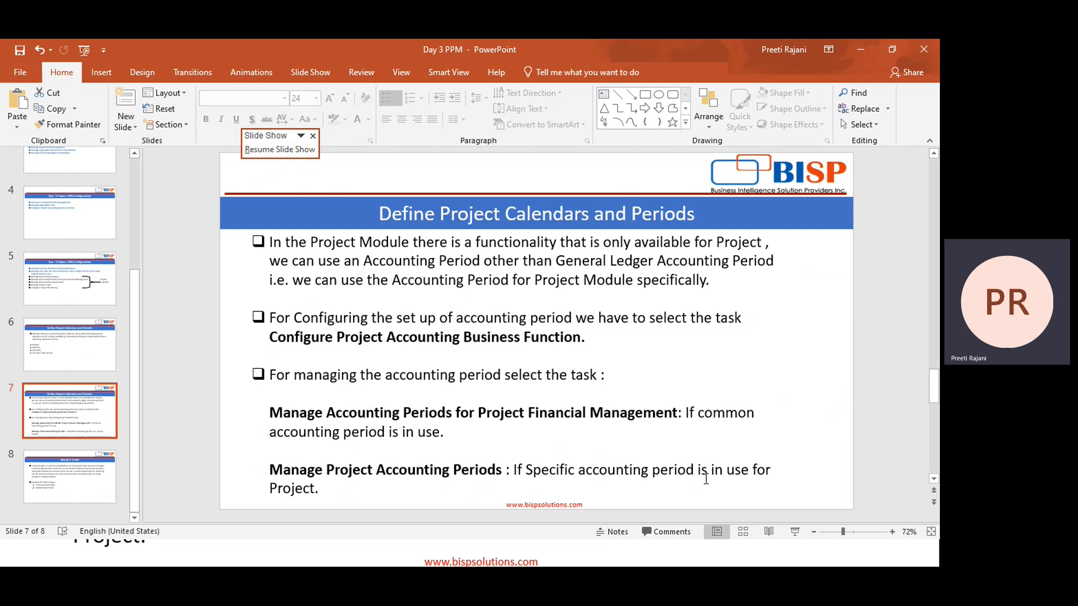
scroll(706, 479, down, 1)
scroll(707, 479, up, 1)
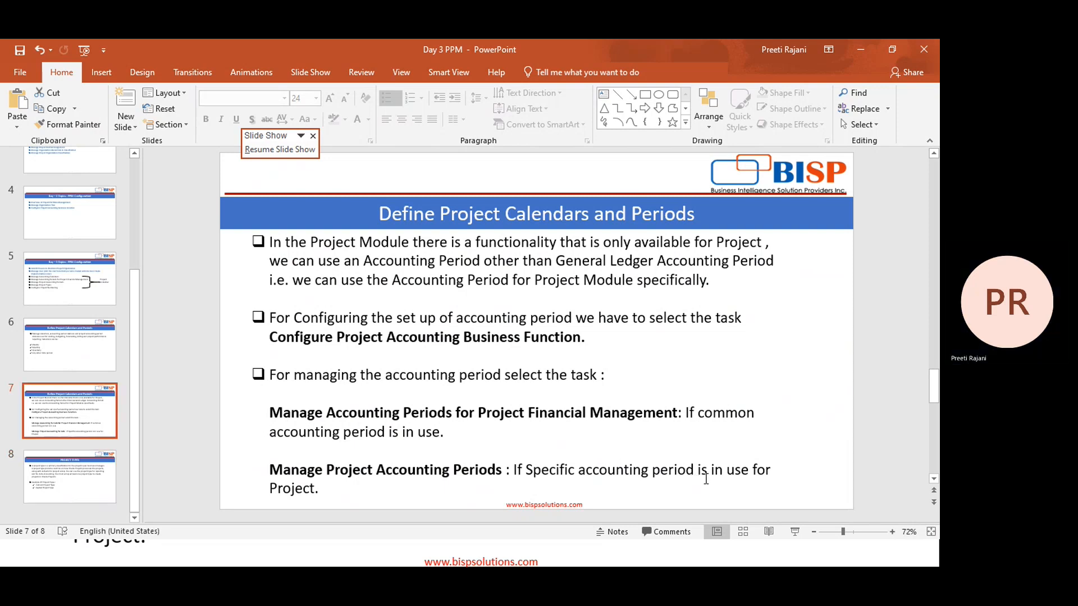
scroll(706, 479, down, 1)
scroll(706, 479, up, 1)
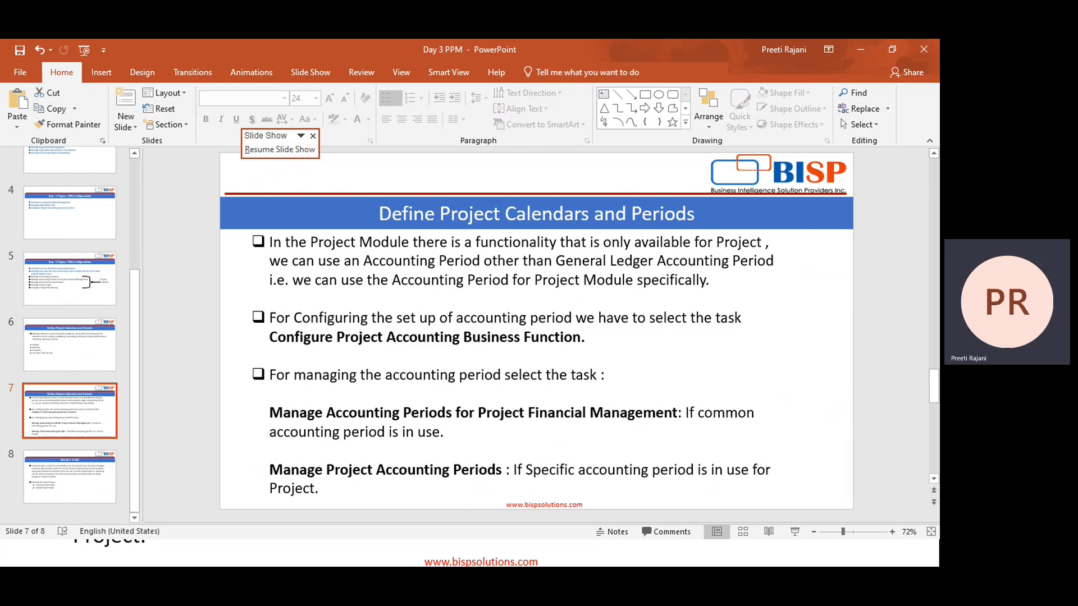
Refresh the Oracle setup page and open Manage Accounting Calendars under Project Foundation
key(alt+Tab)
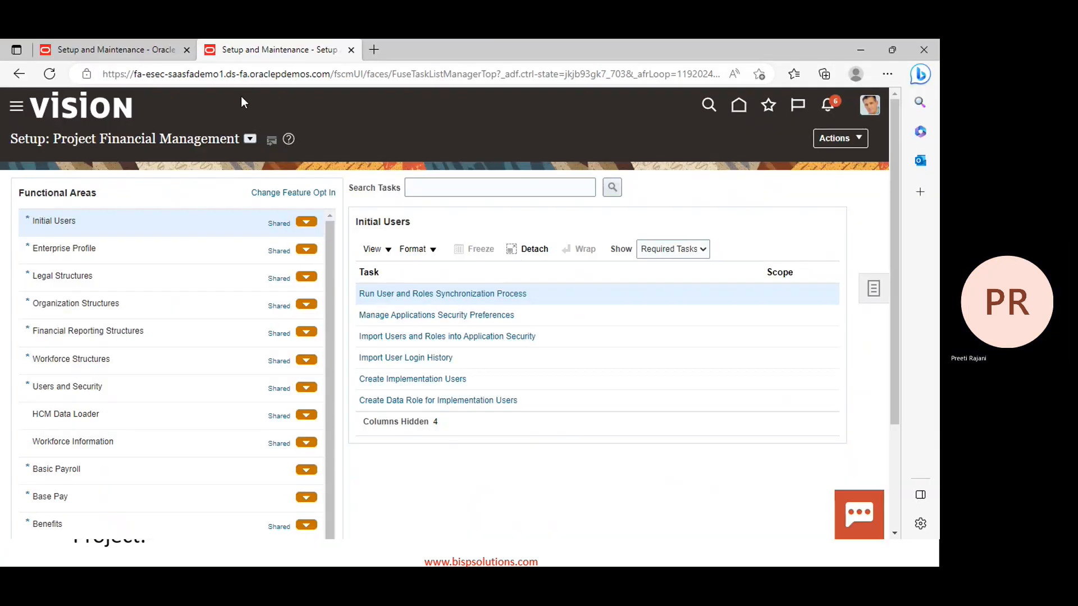
right_click(786, 230)
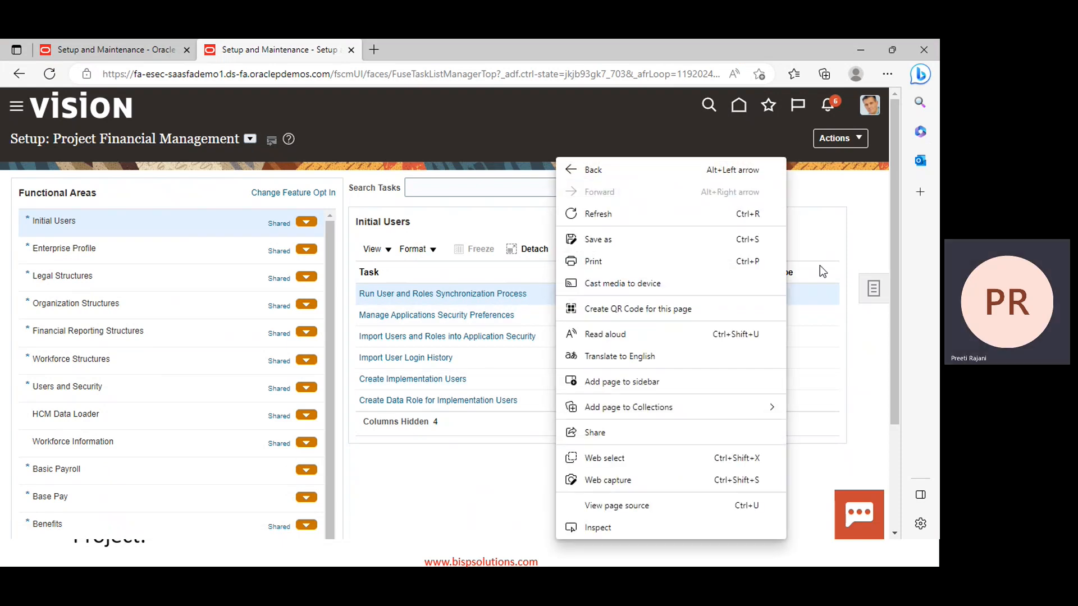
click(613, 218)
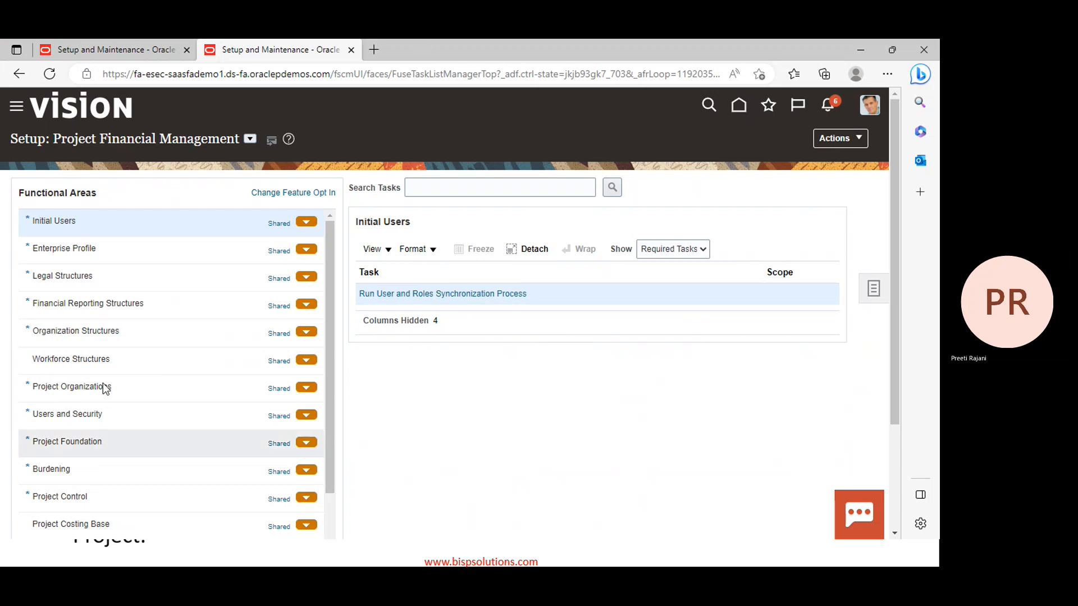
click(64, 441)
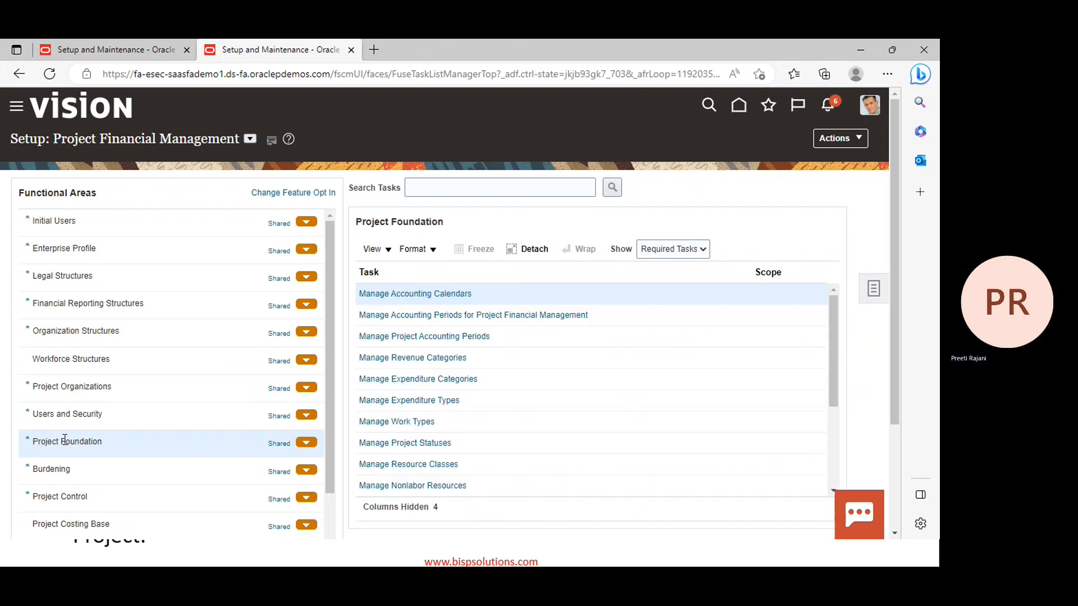
click(392, 295)
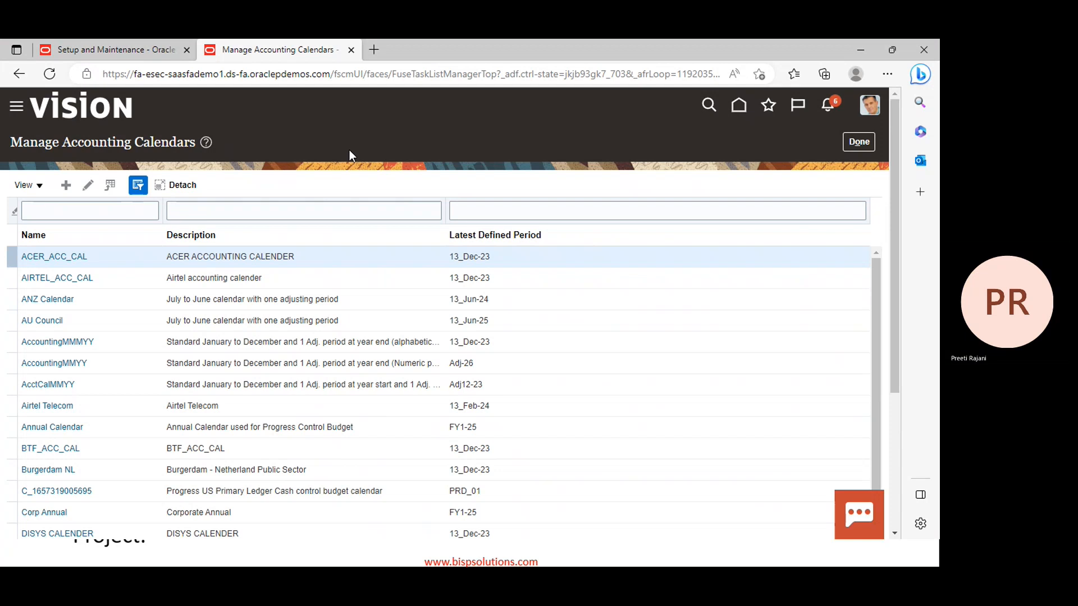
click(207, 144)
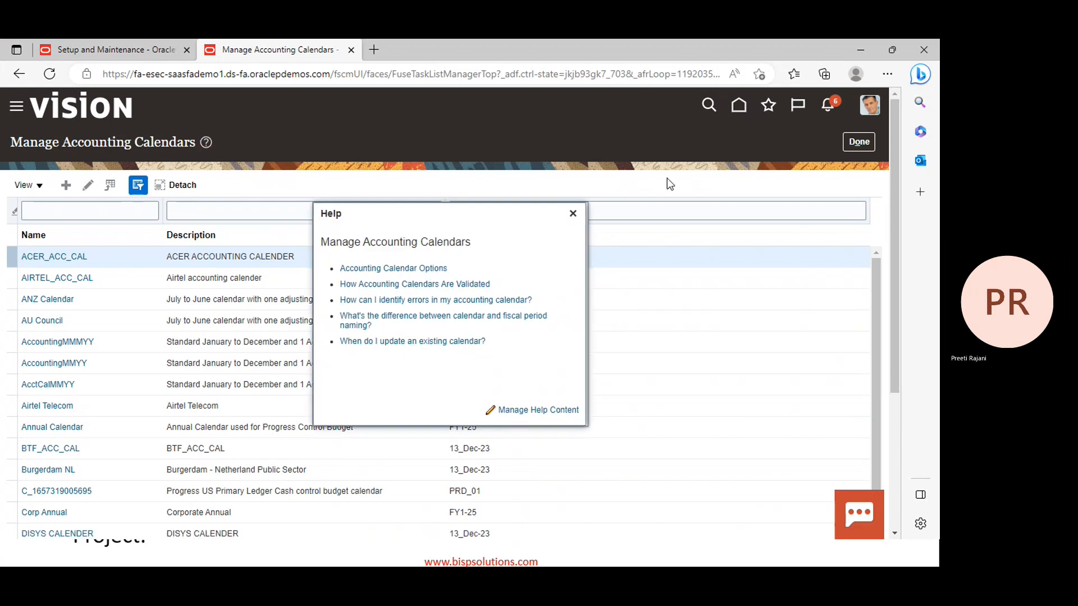
click(752, 187)
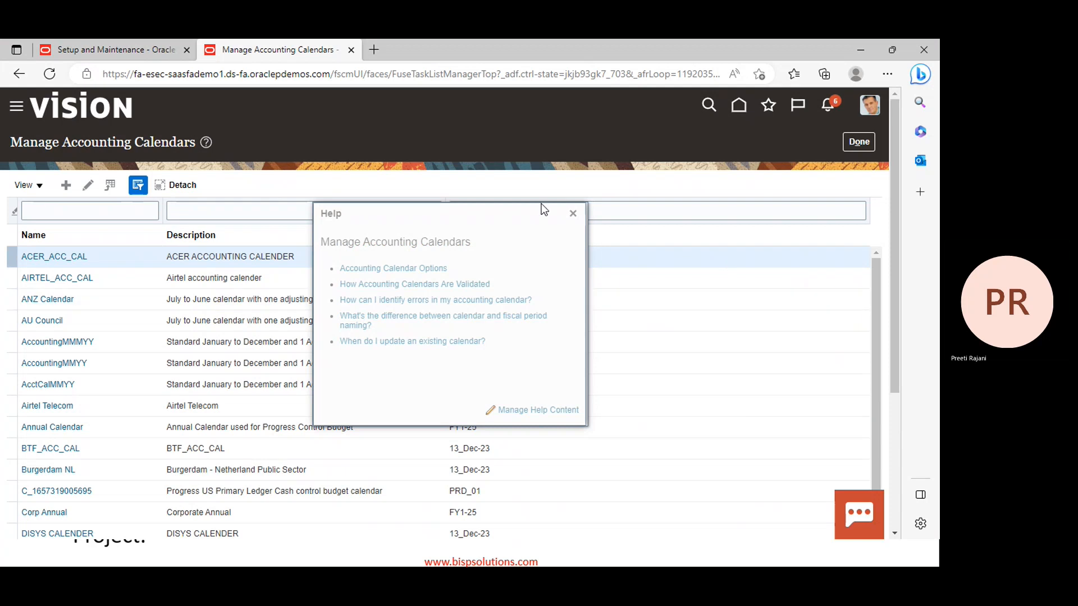
click(577, 213)
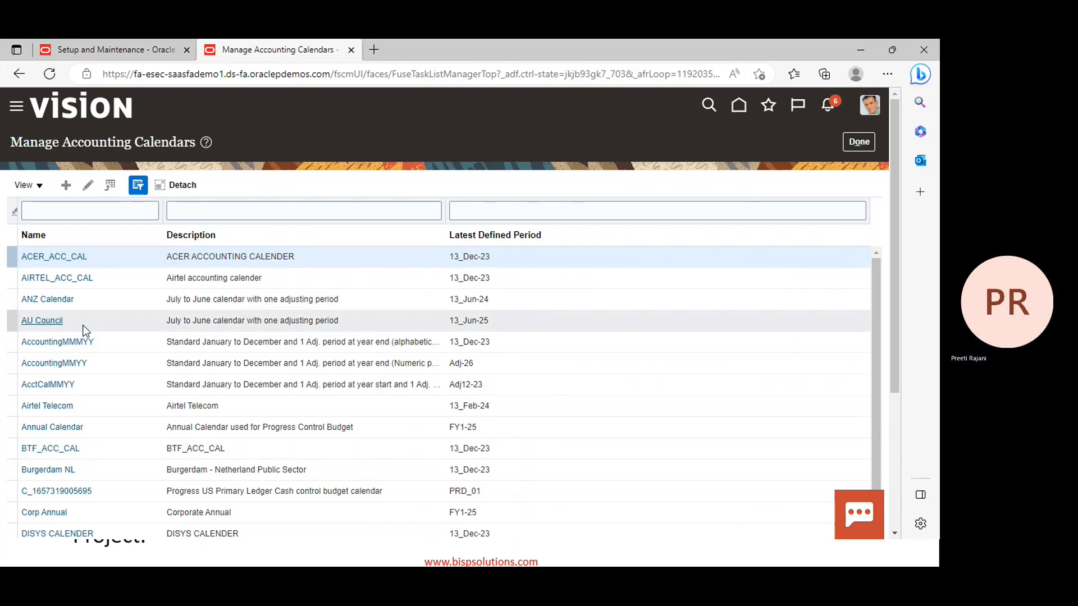
Review AccountingMMMYY's 2023 monthly periods, add a year, and save the calendar
click(58, 343)
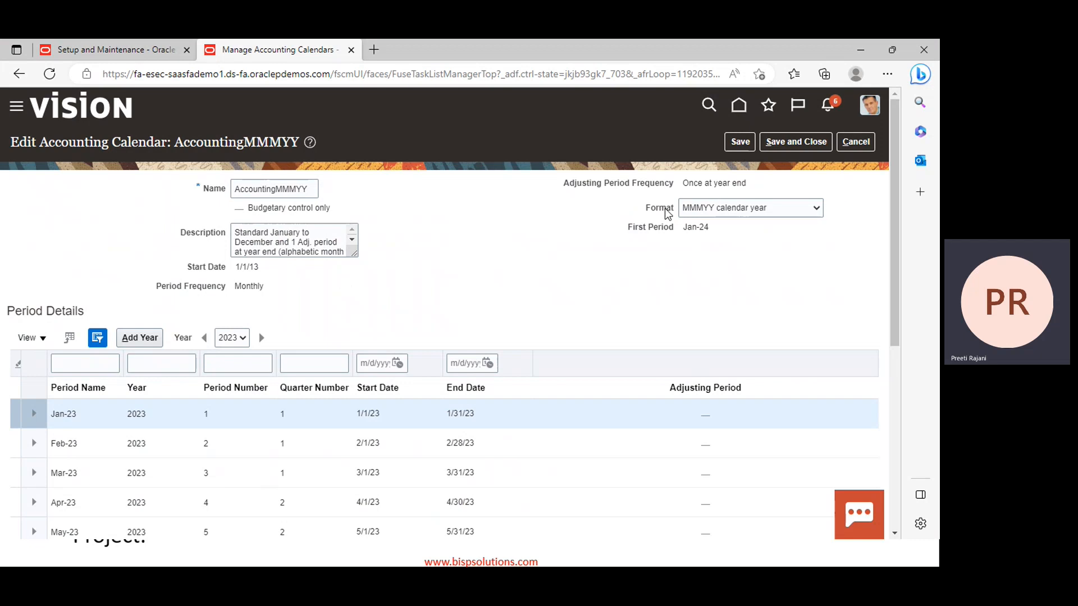
mouse_move(702, 208)
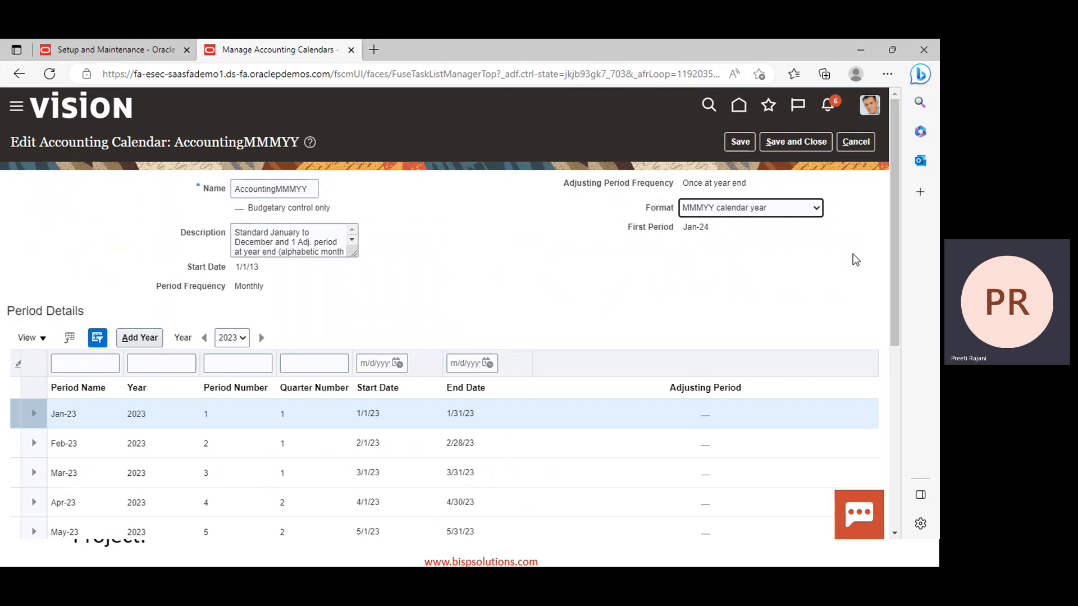
scroll(361, 308, down, 1)
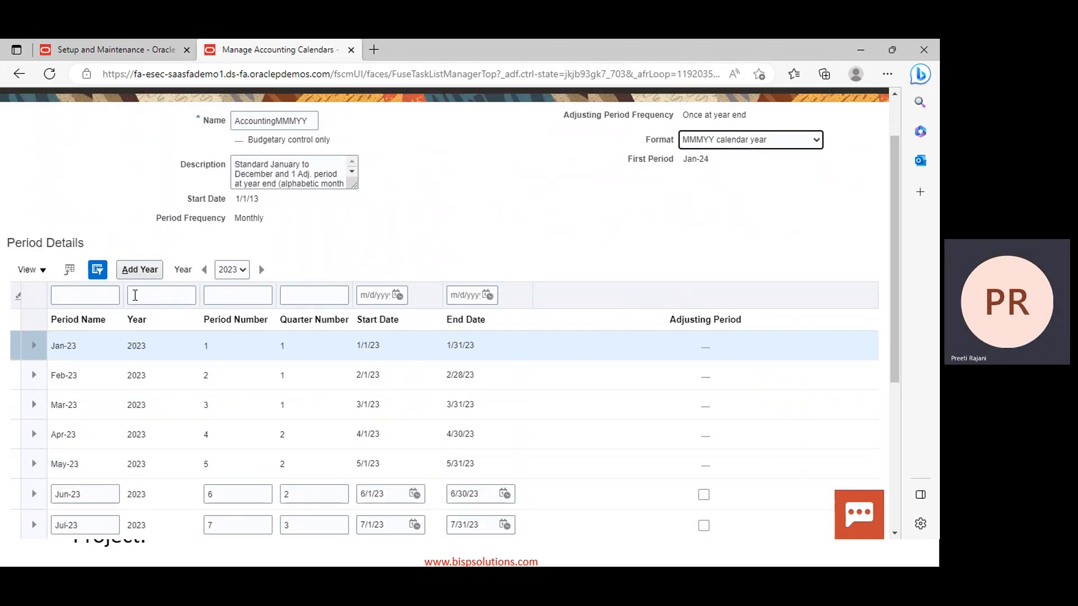
click(140, 271)
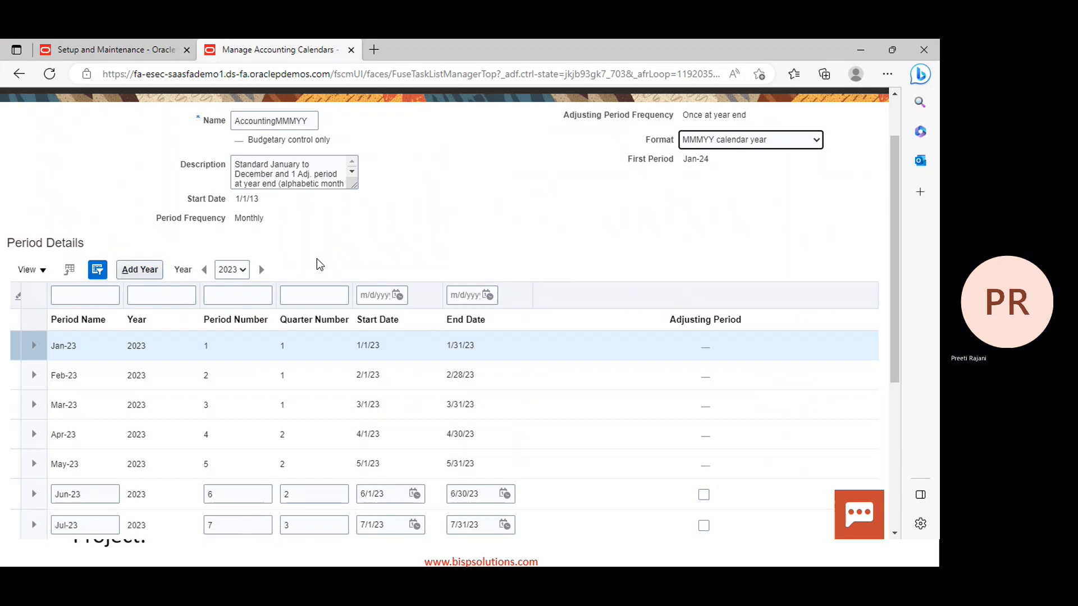
scroll(645, 251, down, 2)
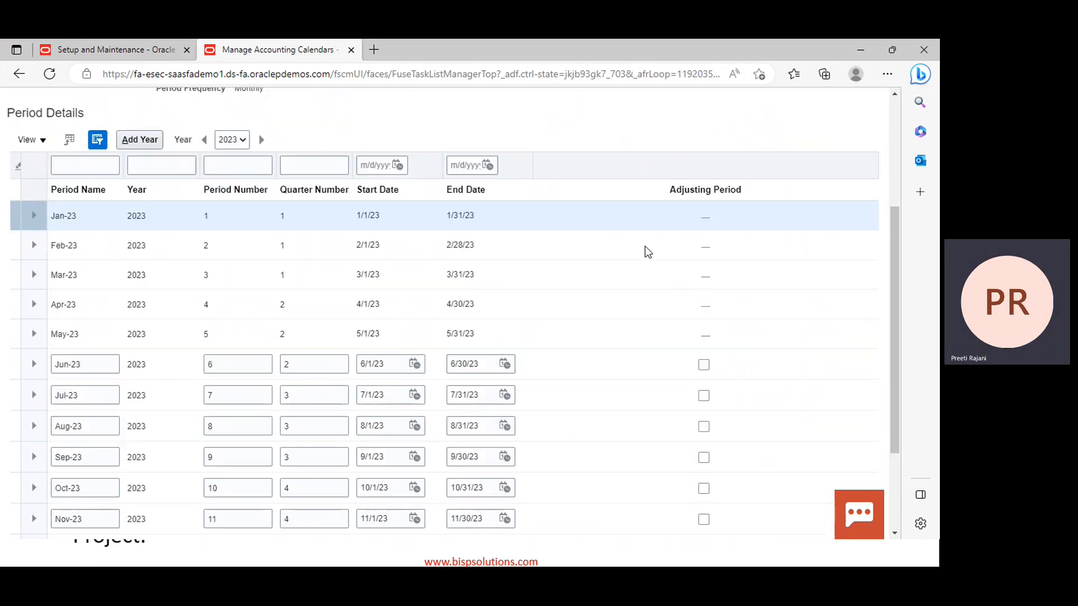
scroll(587, 436, up, 3)
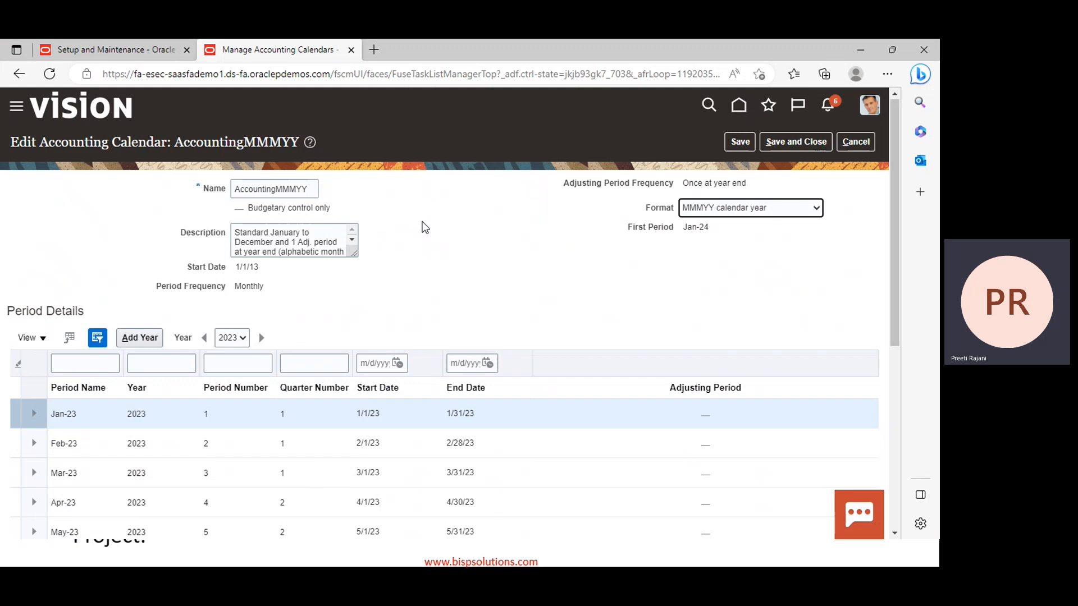
click(778, 145)
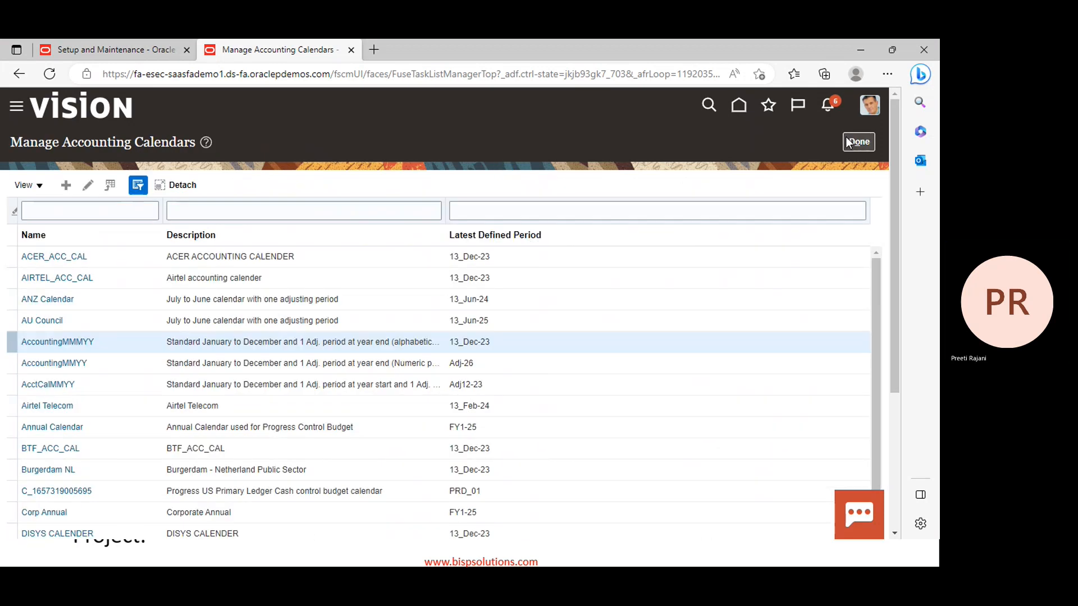
Return to setup, refresh, and show Manage Accounting Periods for Project Foundation
click(858, 141)
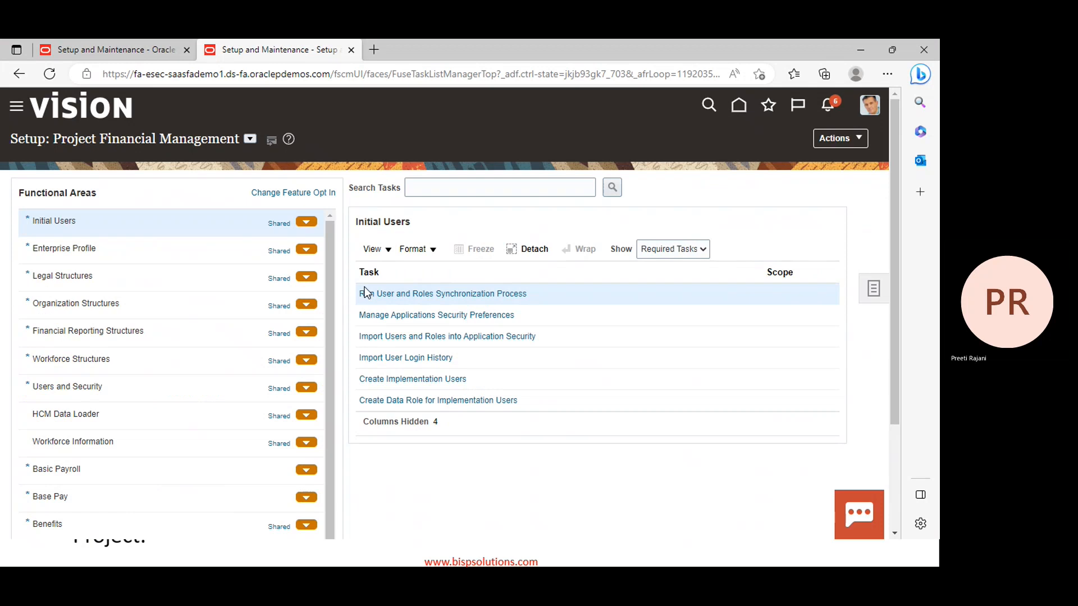
right_click(681, 492)
click(723, 175)
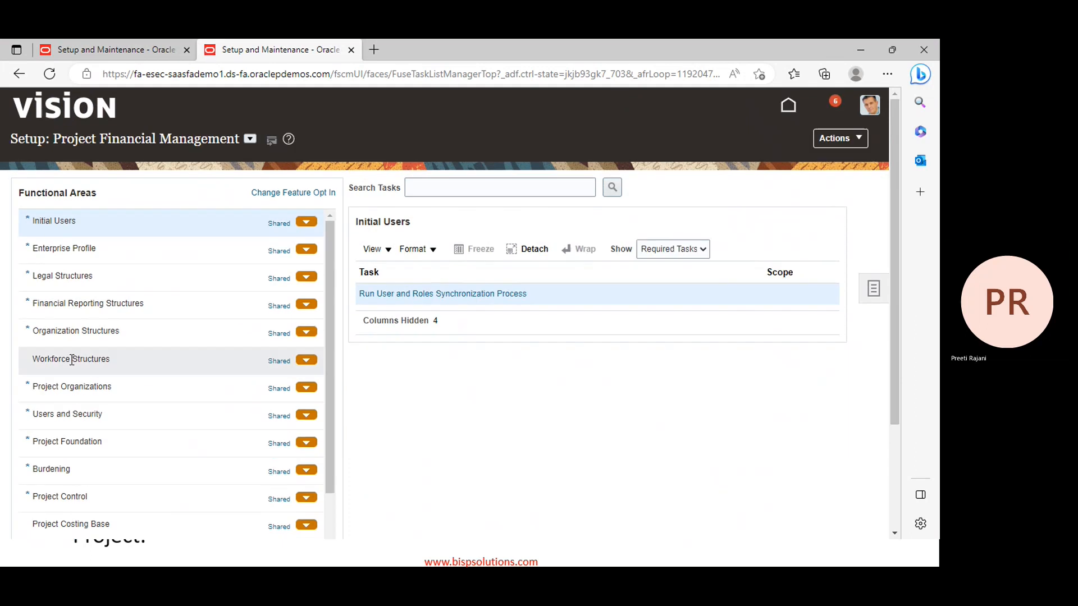
click(68, 441)
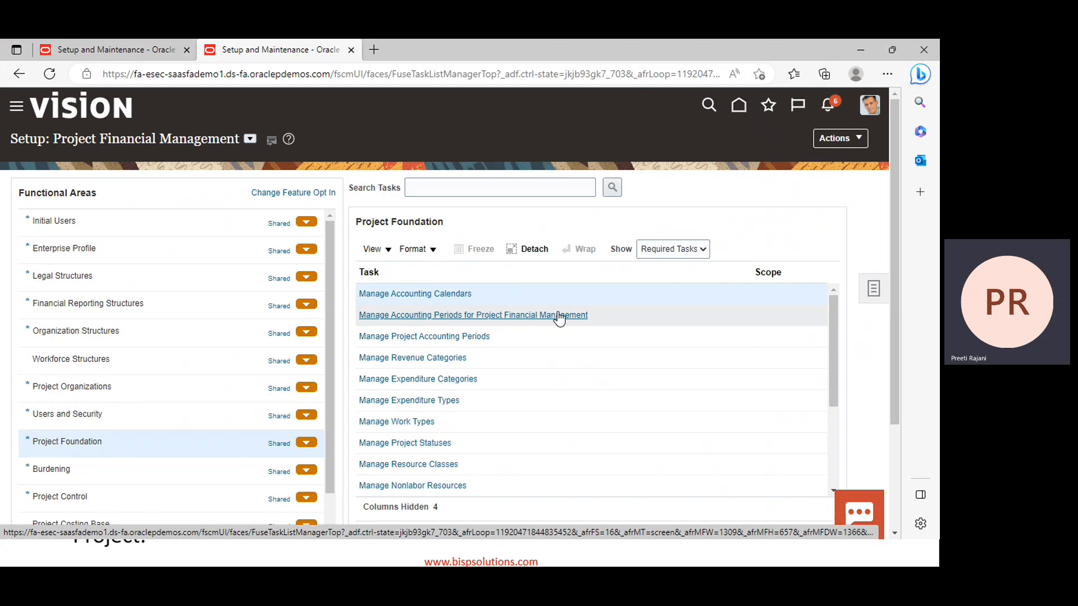
click(478, 317)
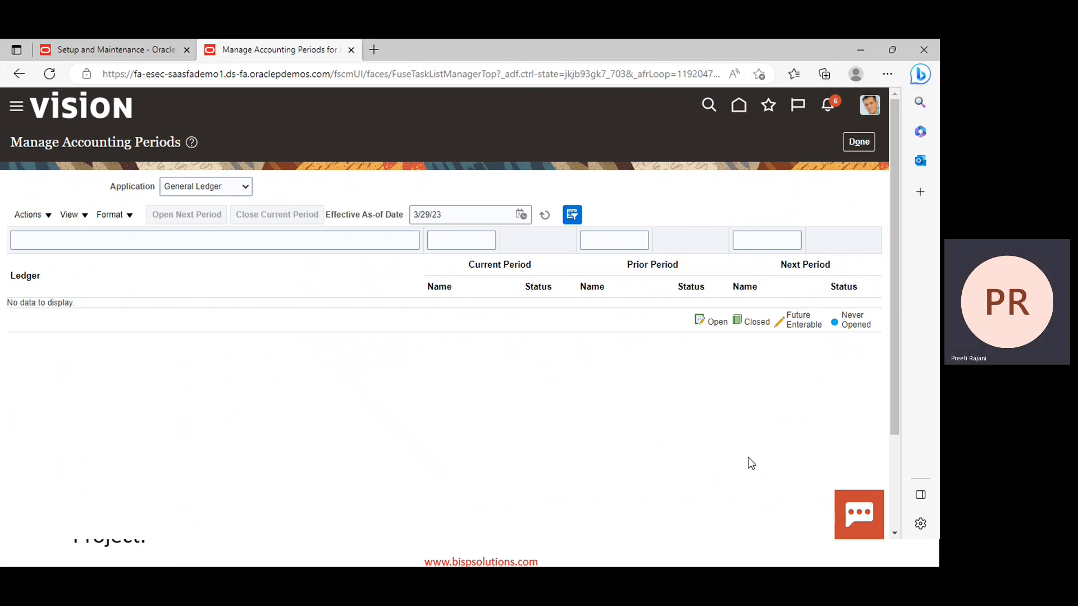
click(237, 188)
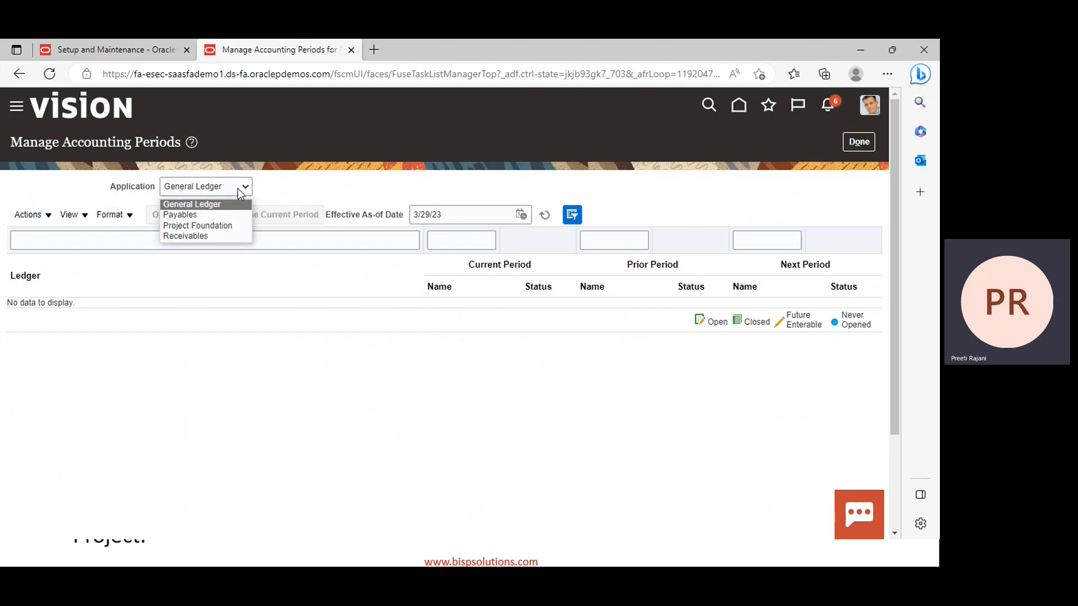
click(217, 225)
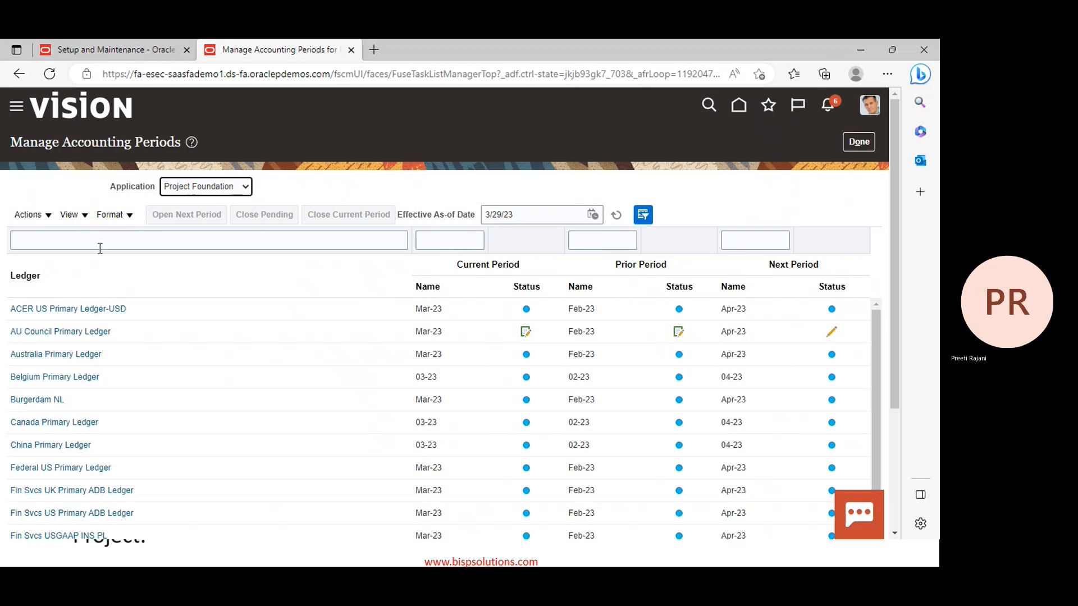
Filter the ledgers by 'us' to list only US Primary Ledger
click(100, 242)
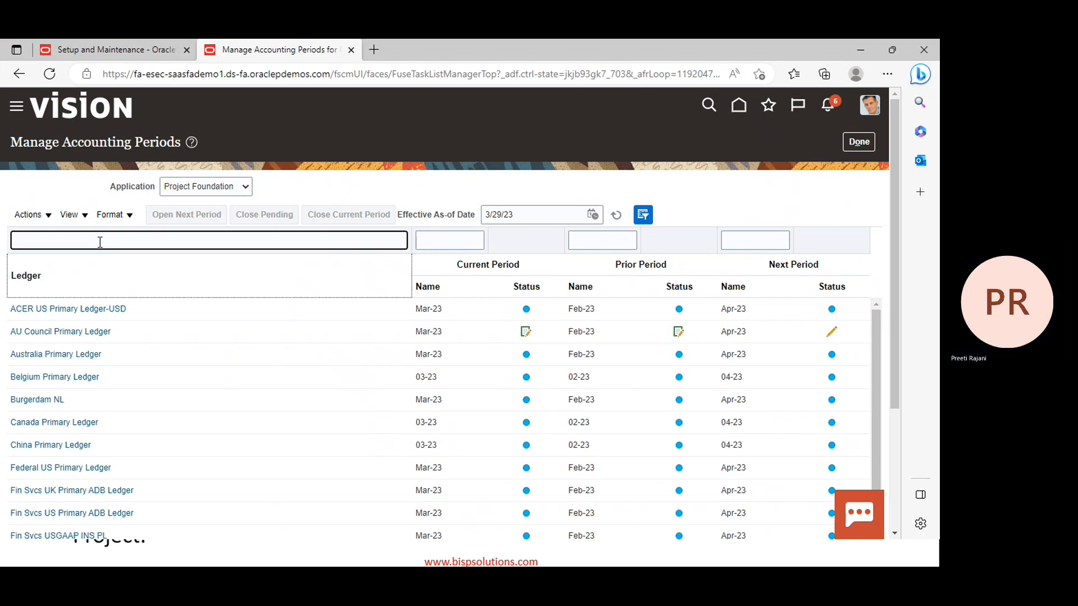
text(us)
key(Return)
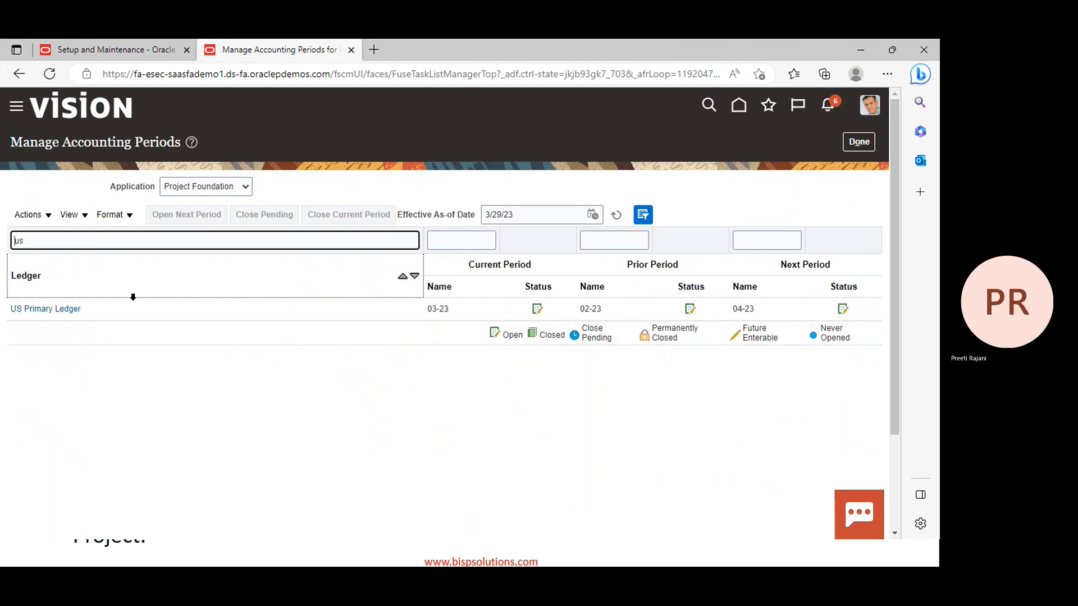
Open period 08-23 for US Primary Ledger, then return to Manage Accounting Periods
click(52, 310)
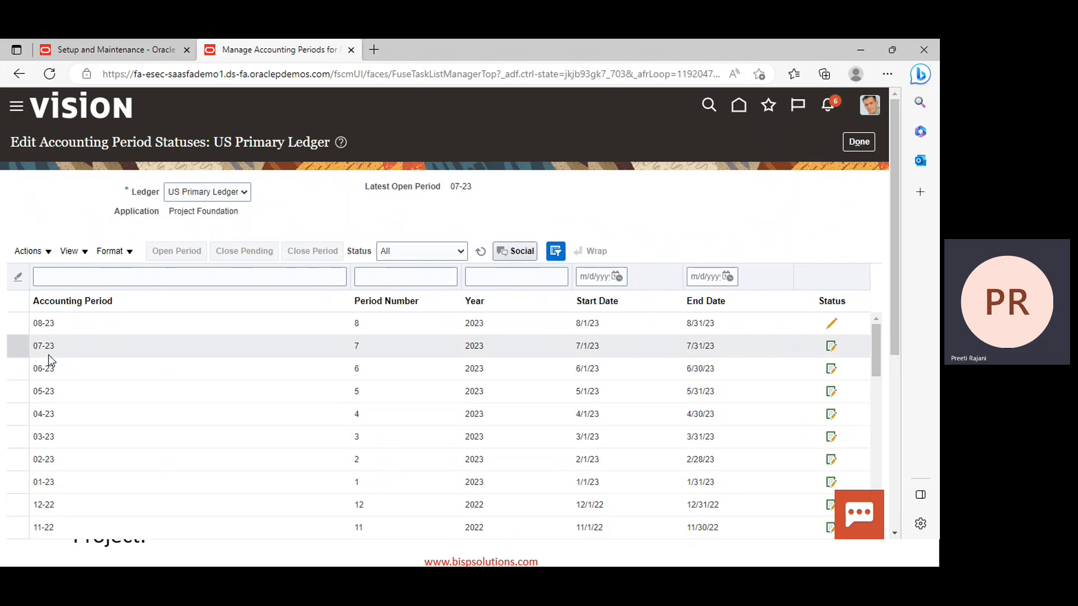
click(833, 325)
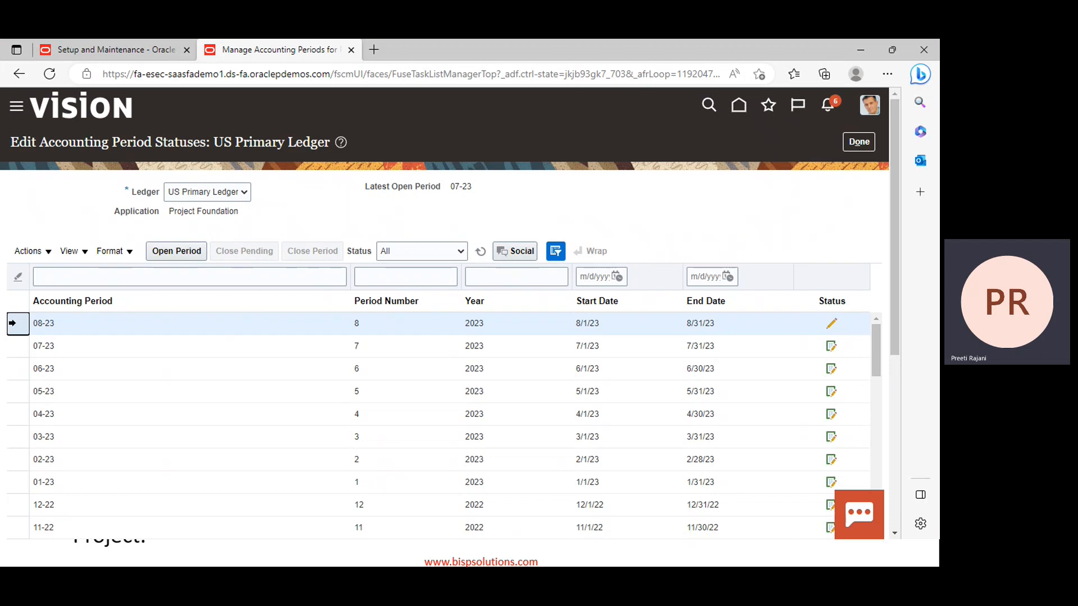
click(166, 251)
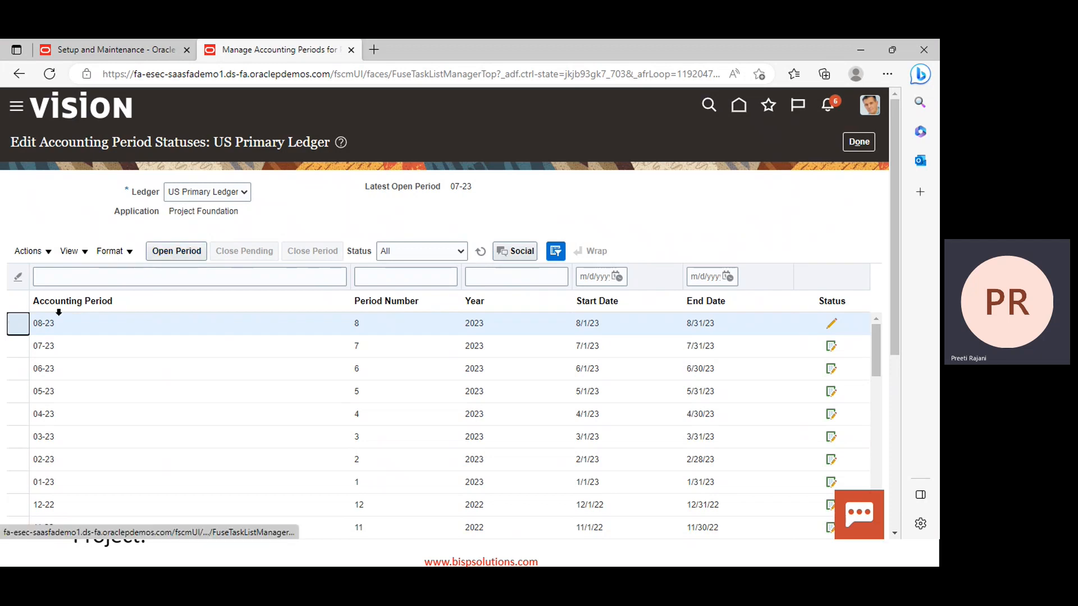
click(168, 252)
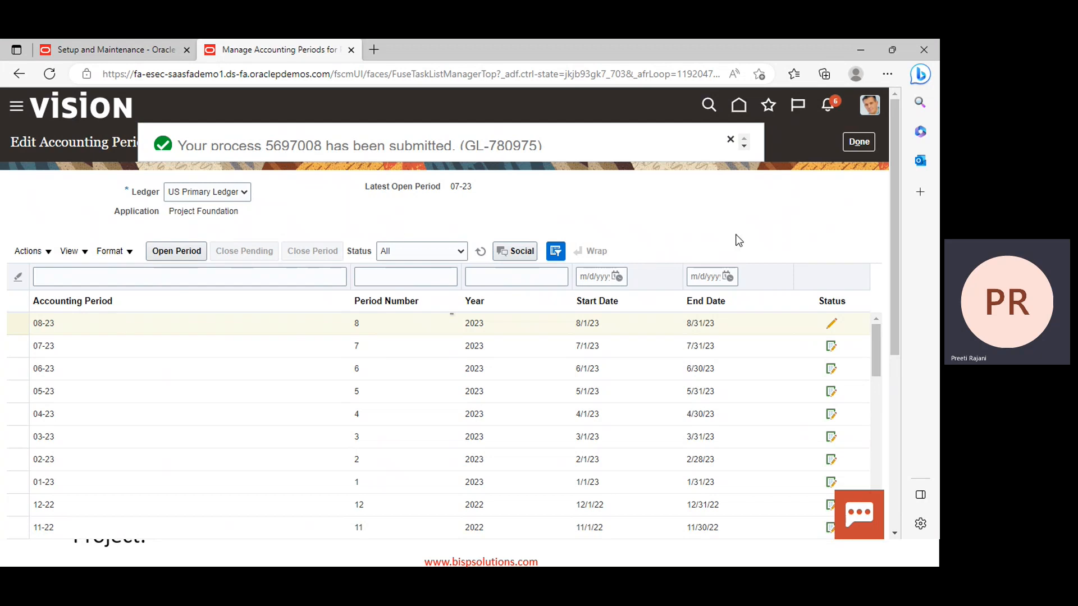
click(860, 144)
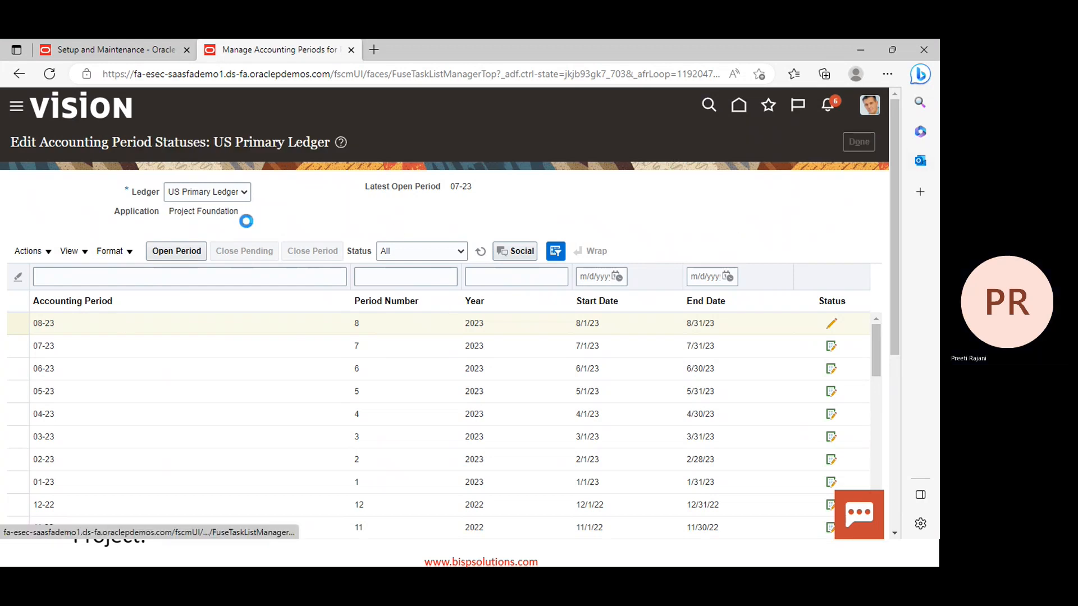
click(35, 308)
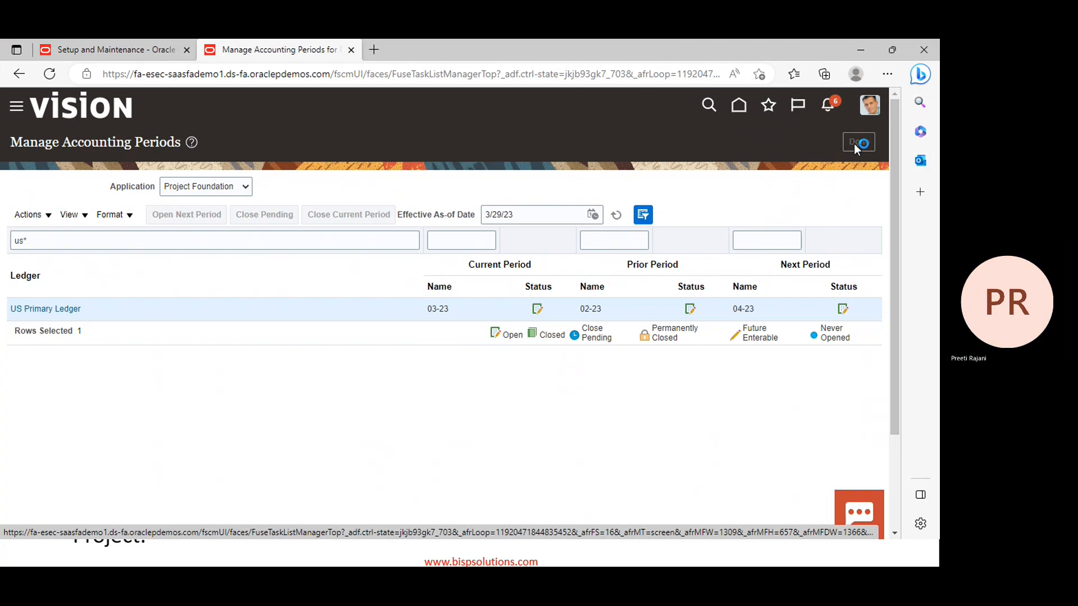
Refresh the setup page and select Manage Project Accounting Periods under Project Foundation
right_click(786, 218)
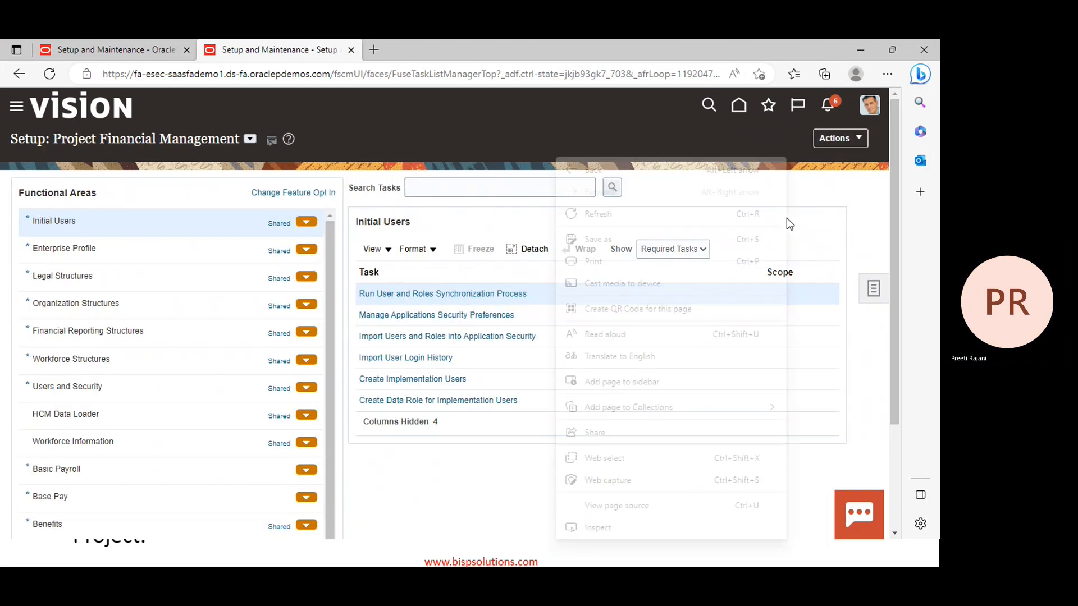
click(627, 214)
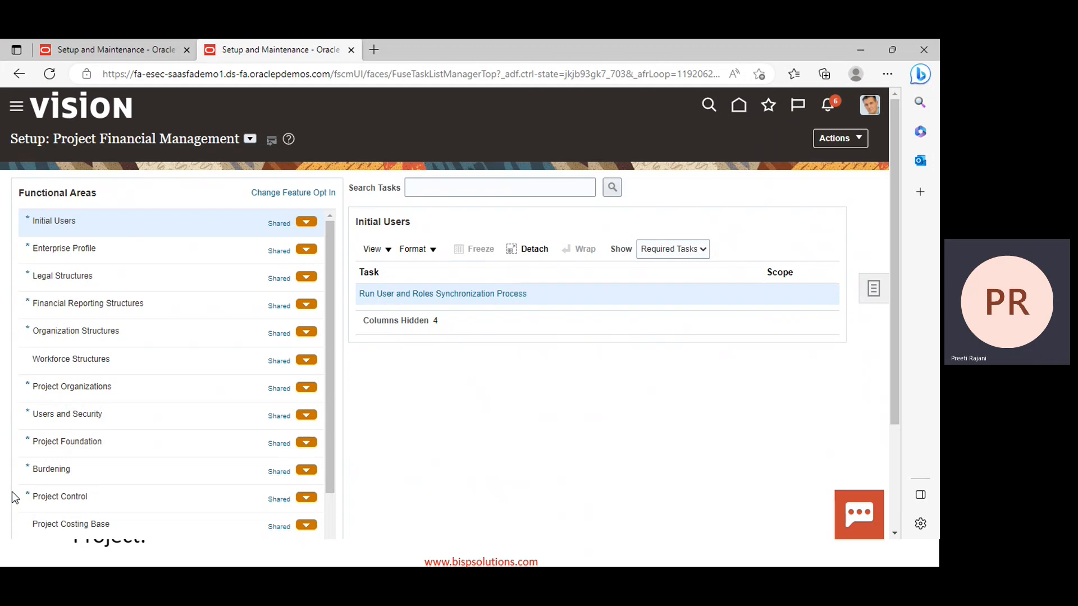
click(77, 441)
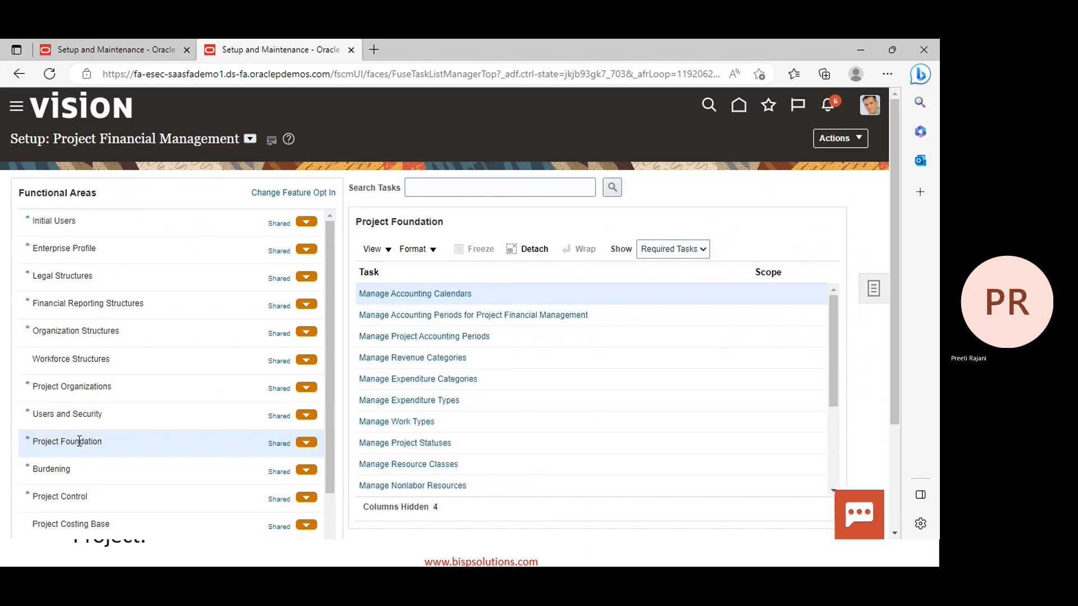
click(407, 339)
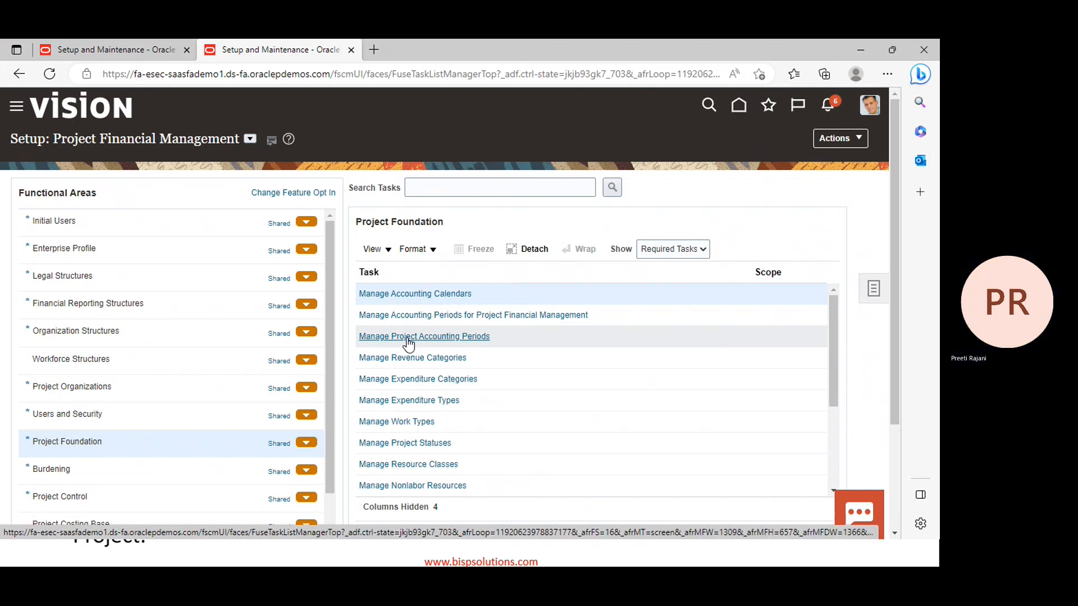
Show project accounting periods for PPM Business Unit and select the 09-23 period
click(407, 337)
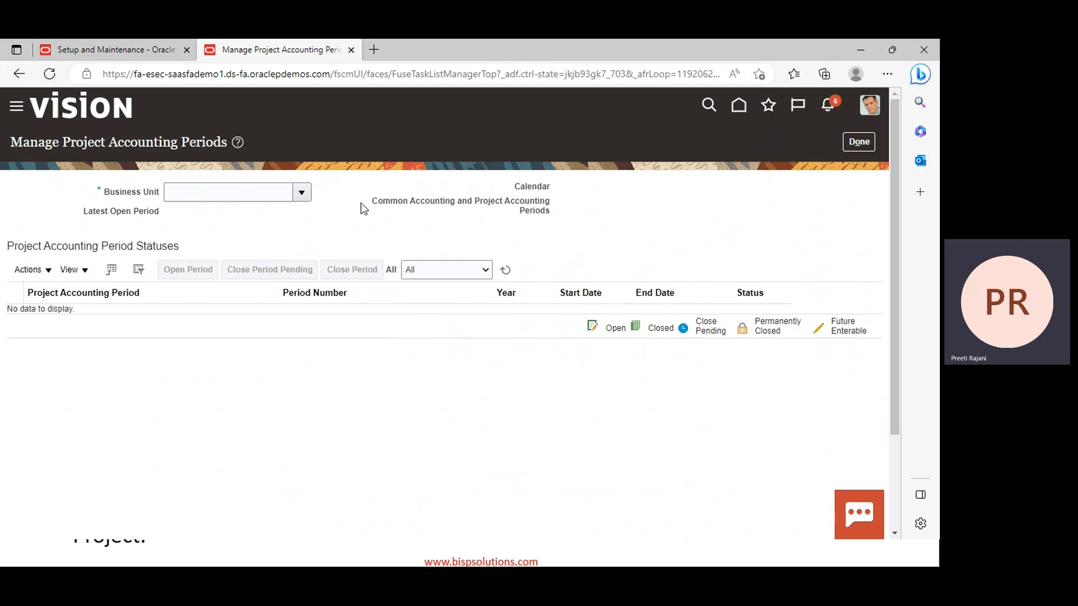
click(301, 193)
click(243, 196)
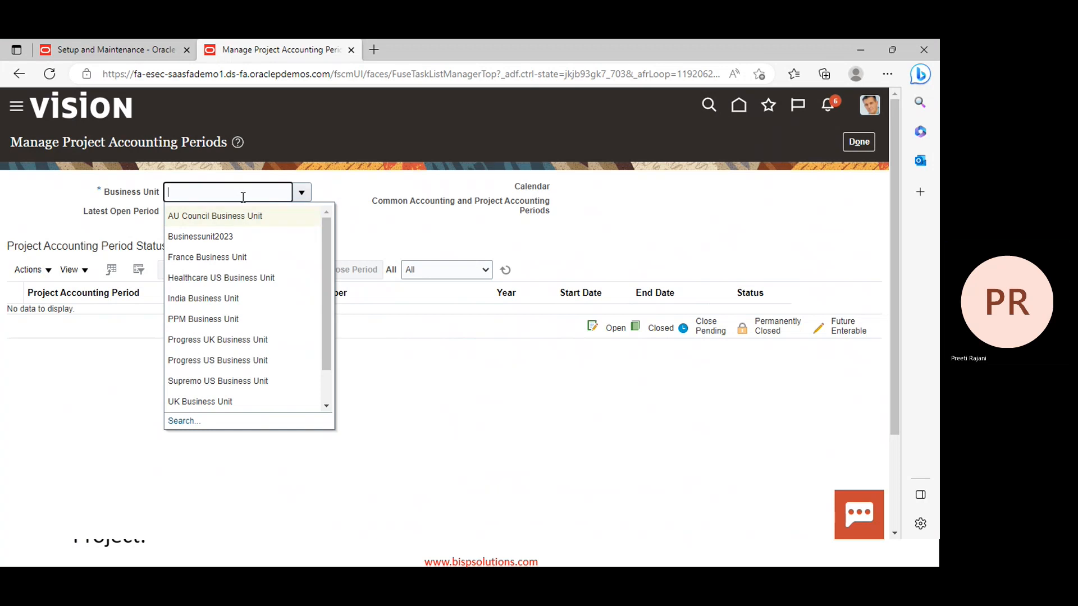
text(ppm)
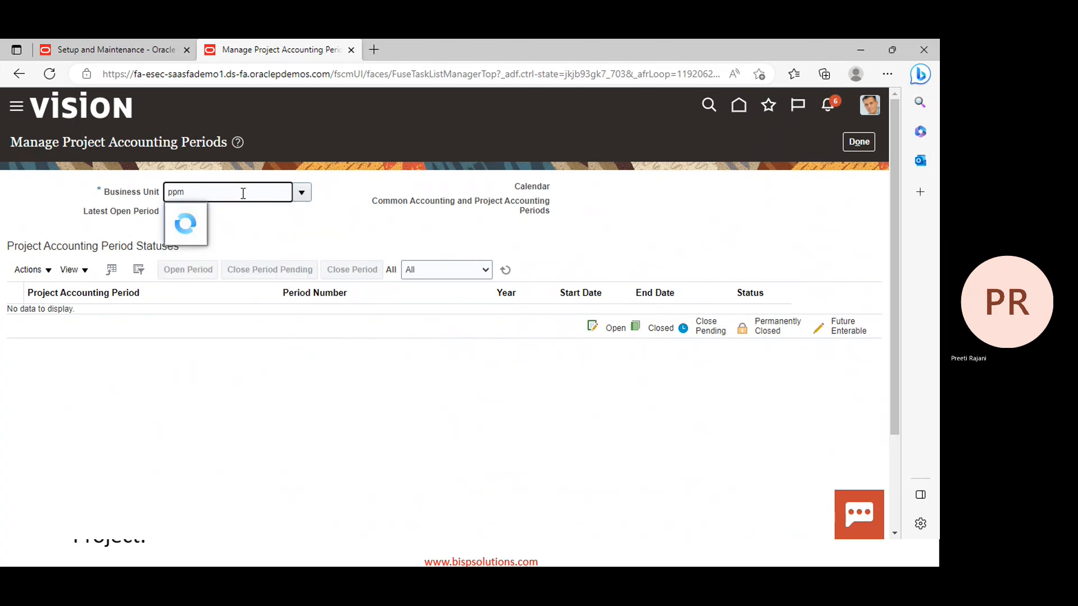
click(207, 212)
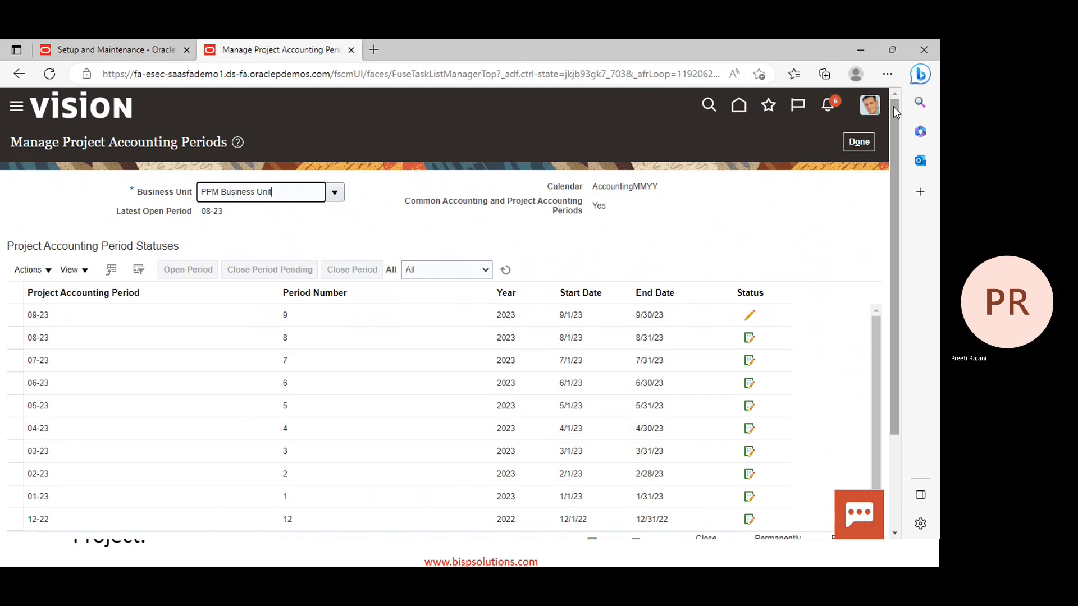
scroll(790, 197, down, 1)
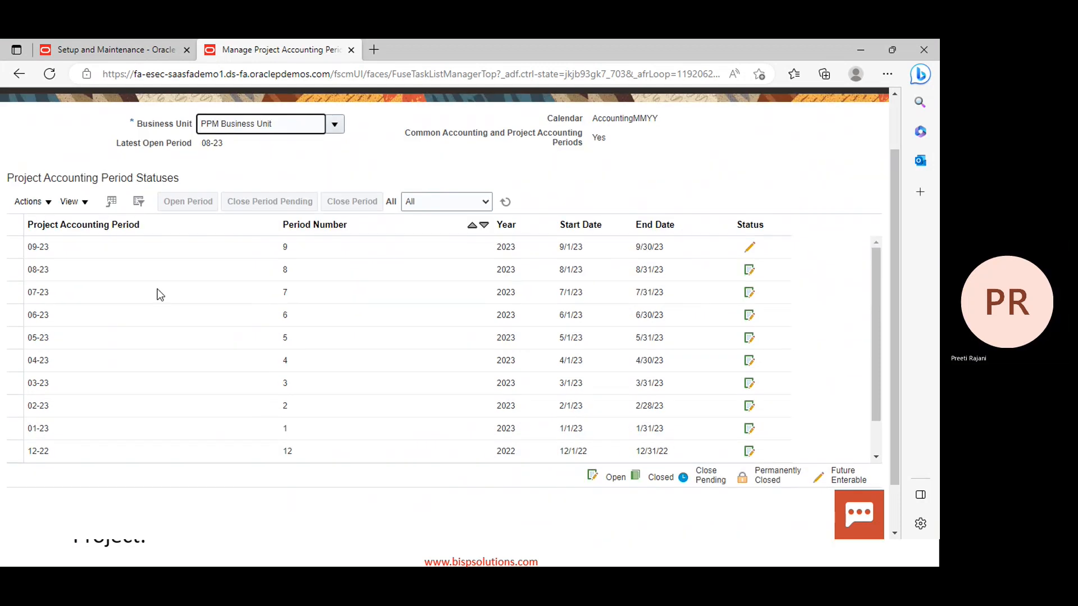
click(16, 249)
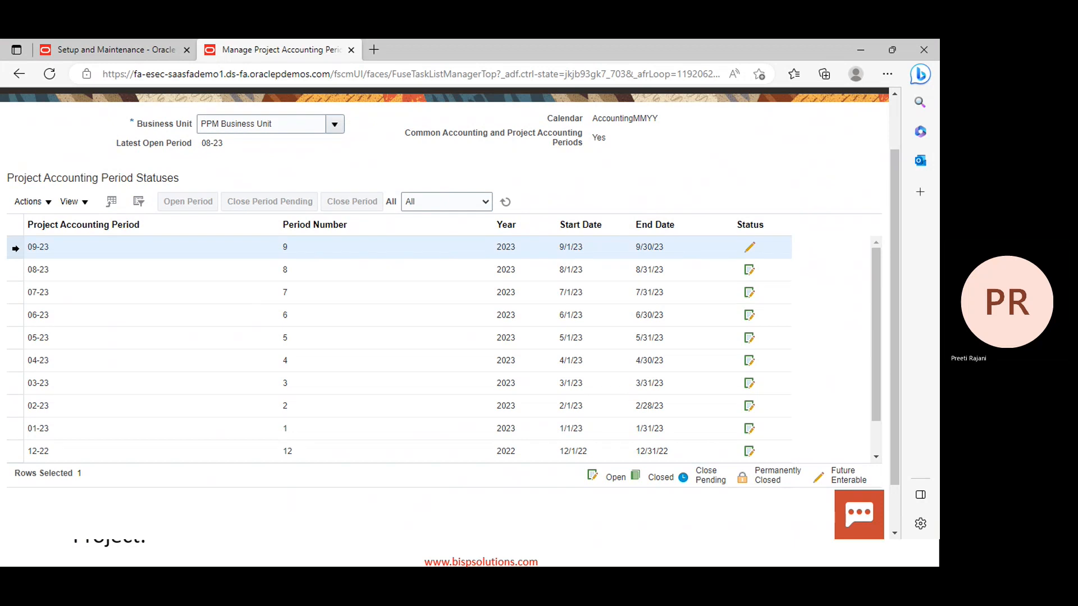
scroll(738, 169, up, 1)
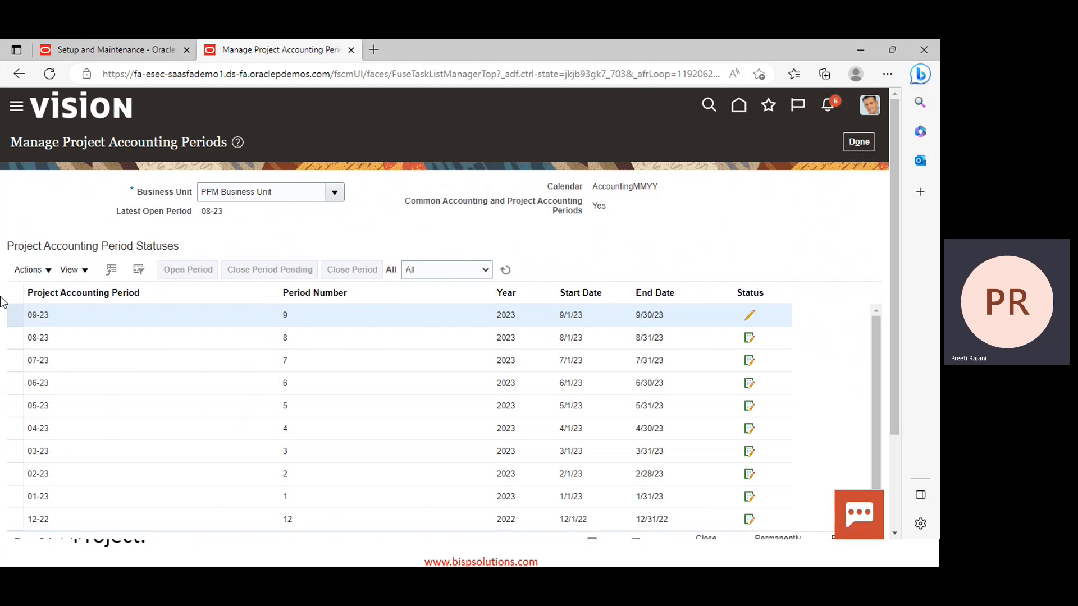
Finish with project accounting periods and switch to the PowerPoint deck
click(858, 143)
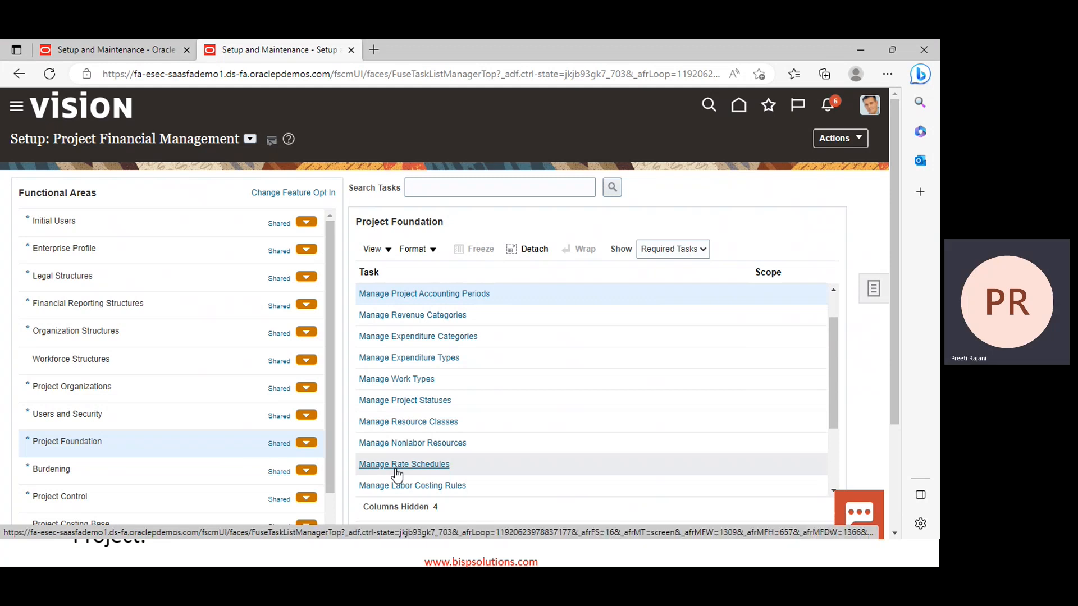
click(306, 553)
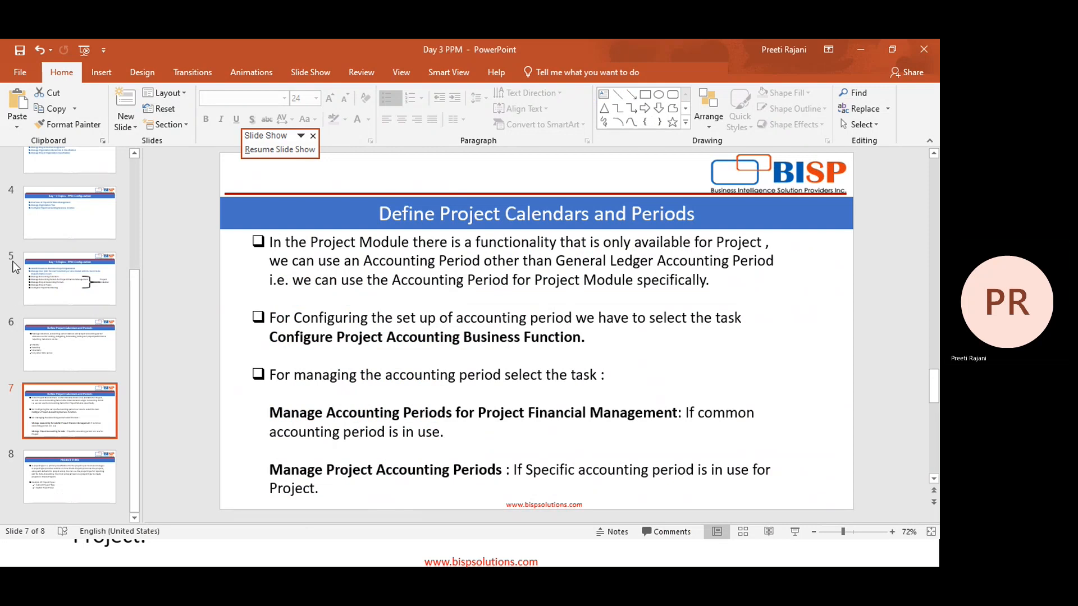
On slide 5, highlight the Project Foundation accounting calendar and period bullets
click(90, 288)
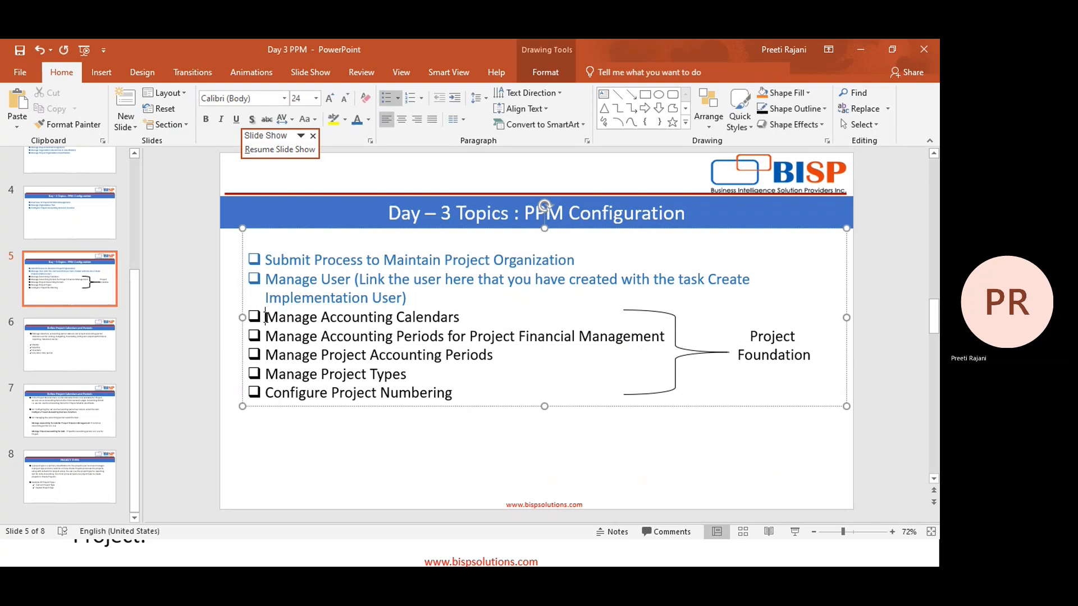
double_click(291, 317)
drag(362, 329, 521, 353)
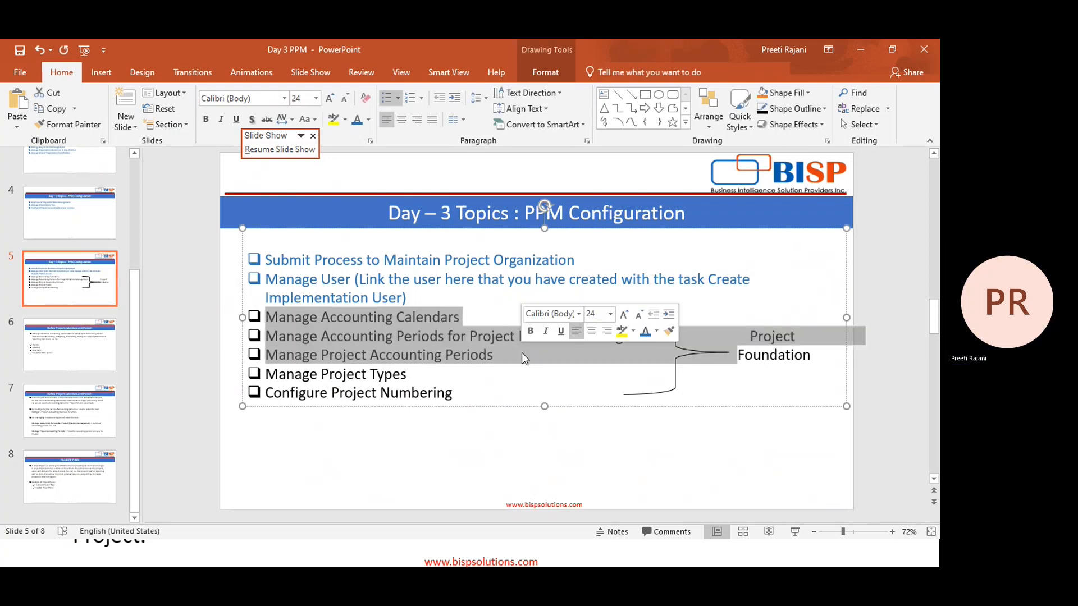
click(521, 353)
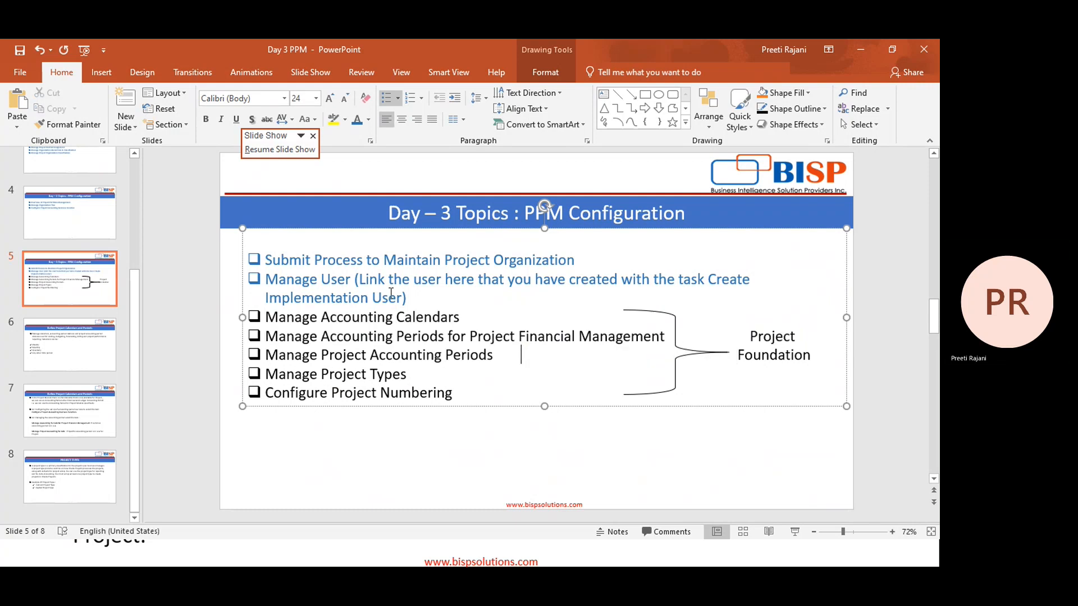
click(267, 317)
drag(266, 317, 669, 358)
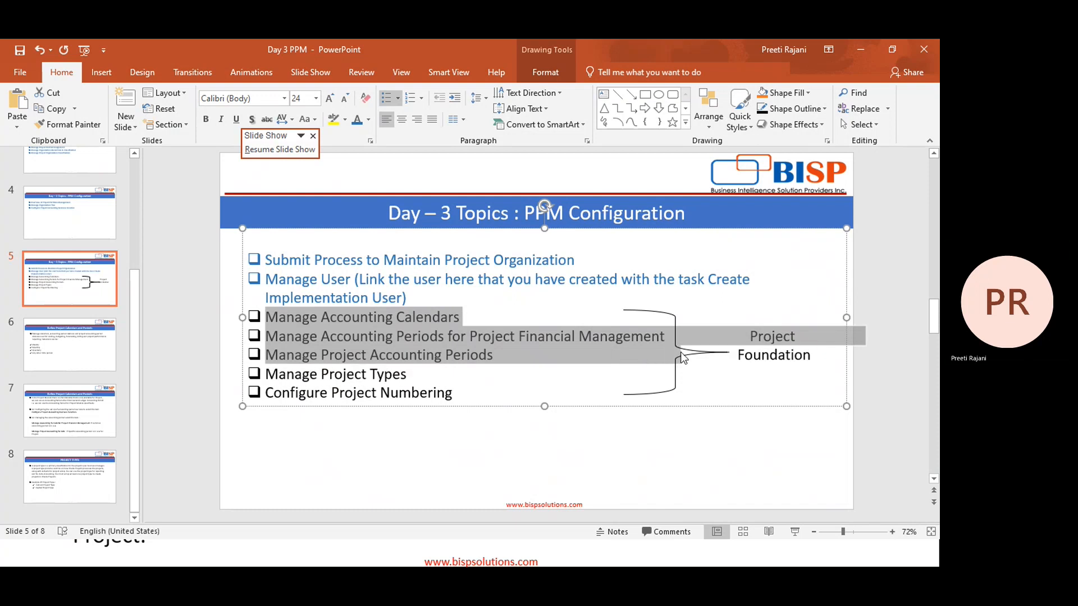
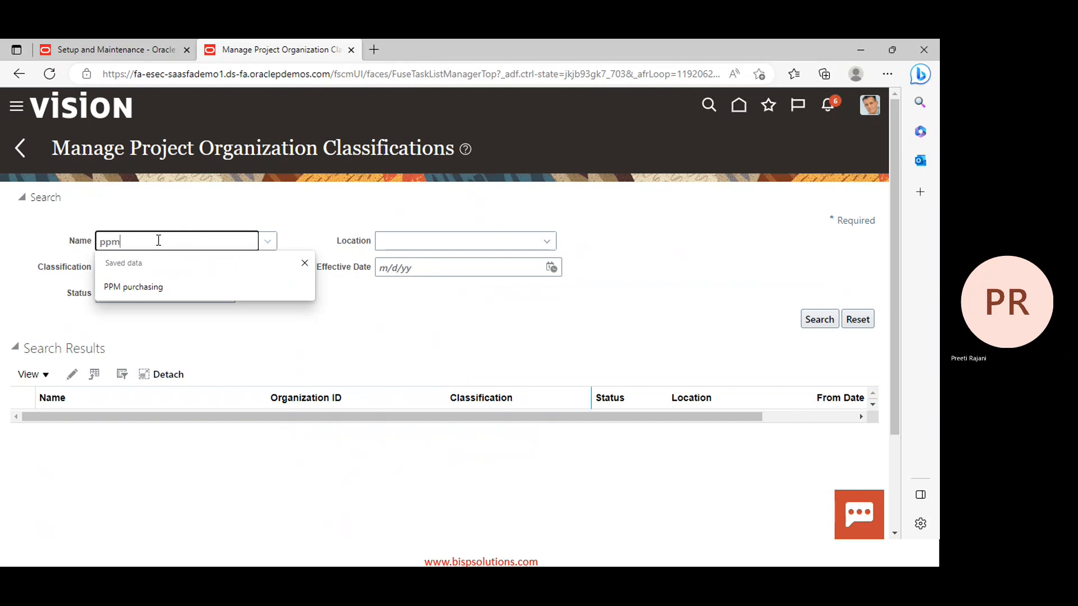
Search PPM Finance classifications effective 3/28/23 and open the Department row for editing
text(f)
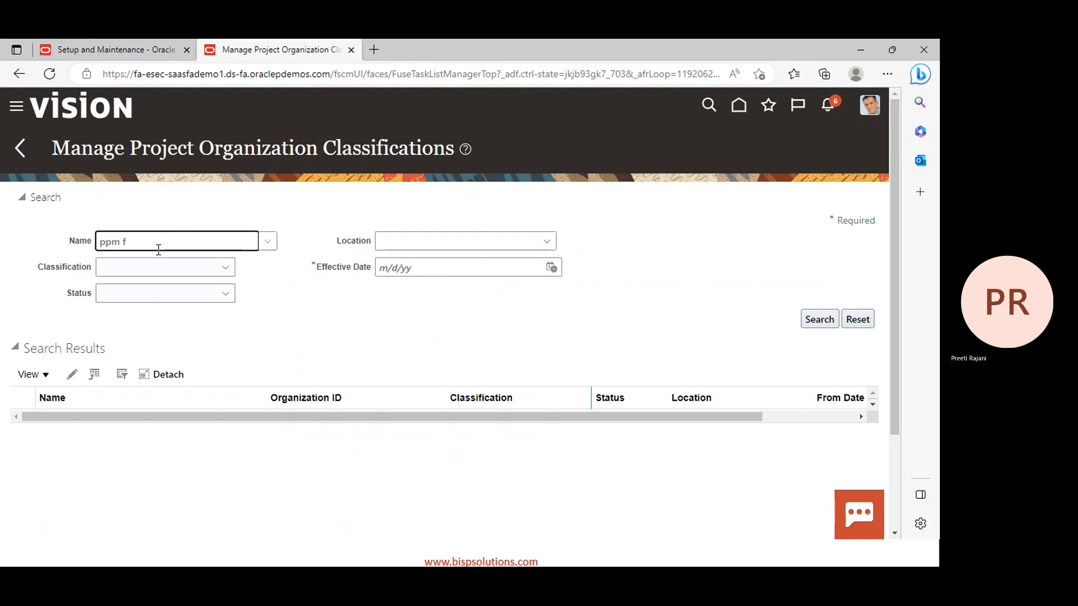
key(Tab)
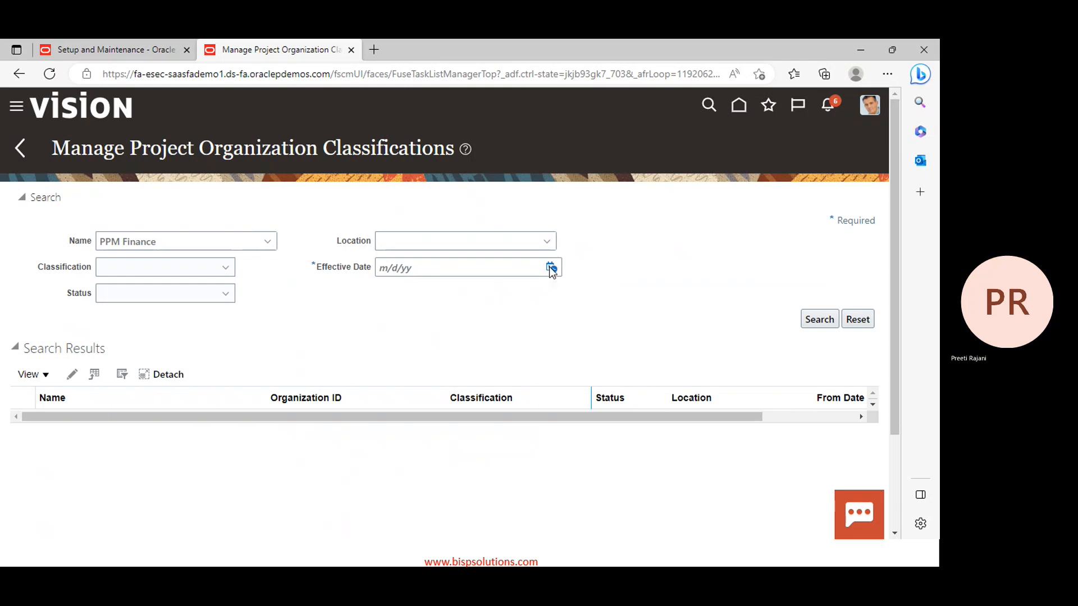
click(550, 269)
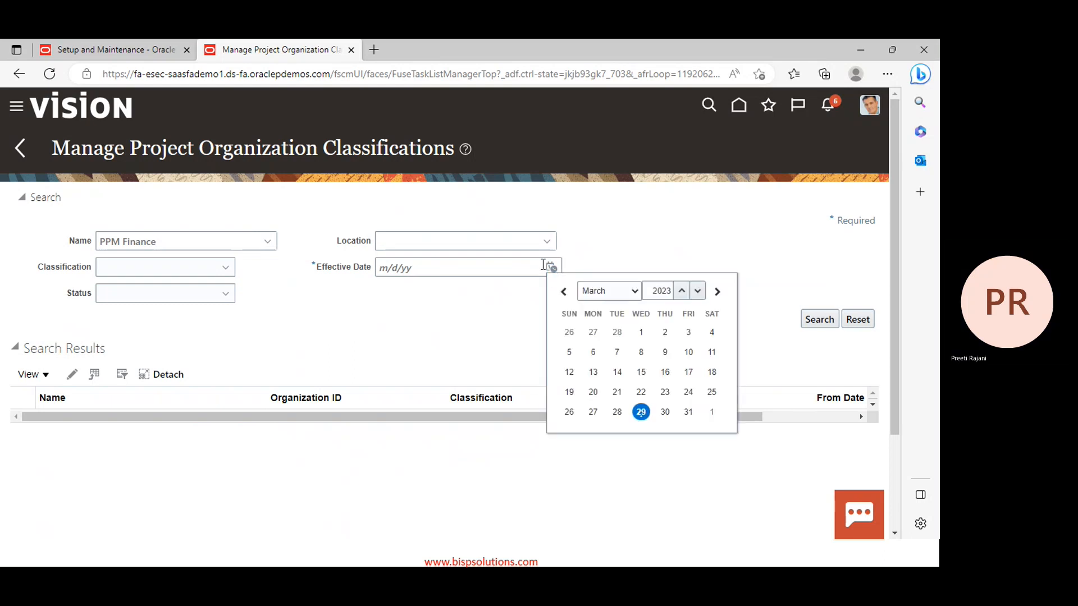
click(616, 414)
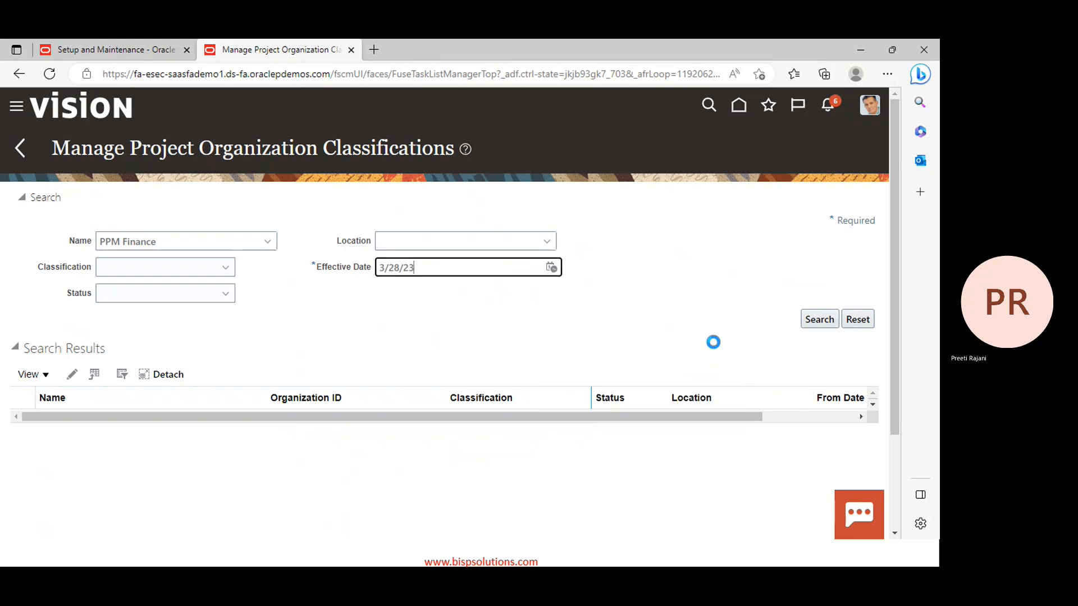
click(817, 323)
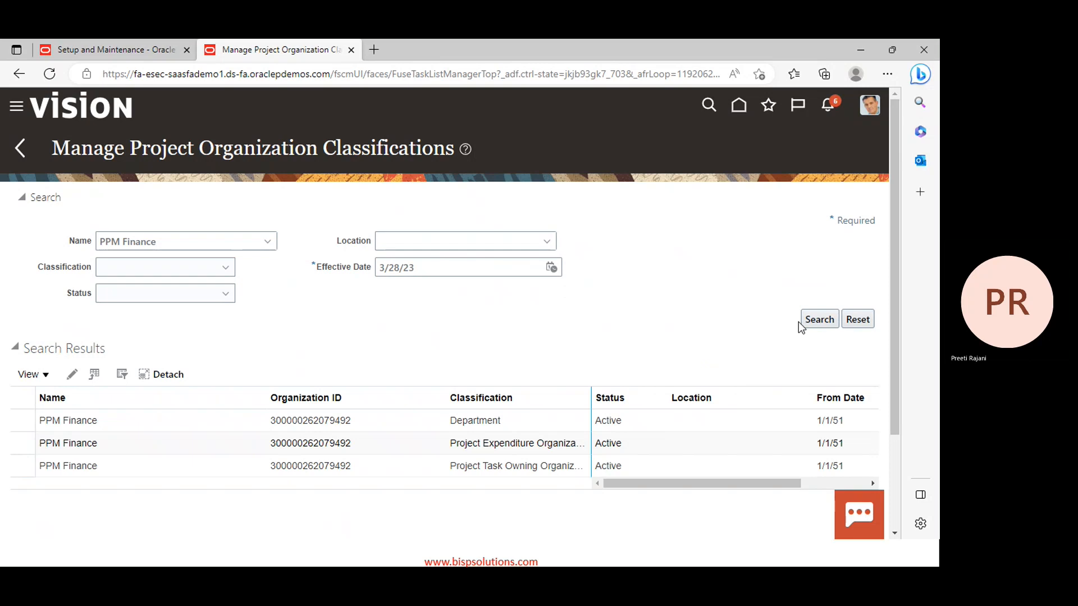
click(21, 418)
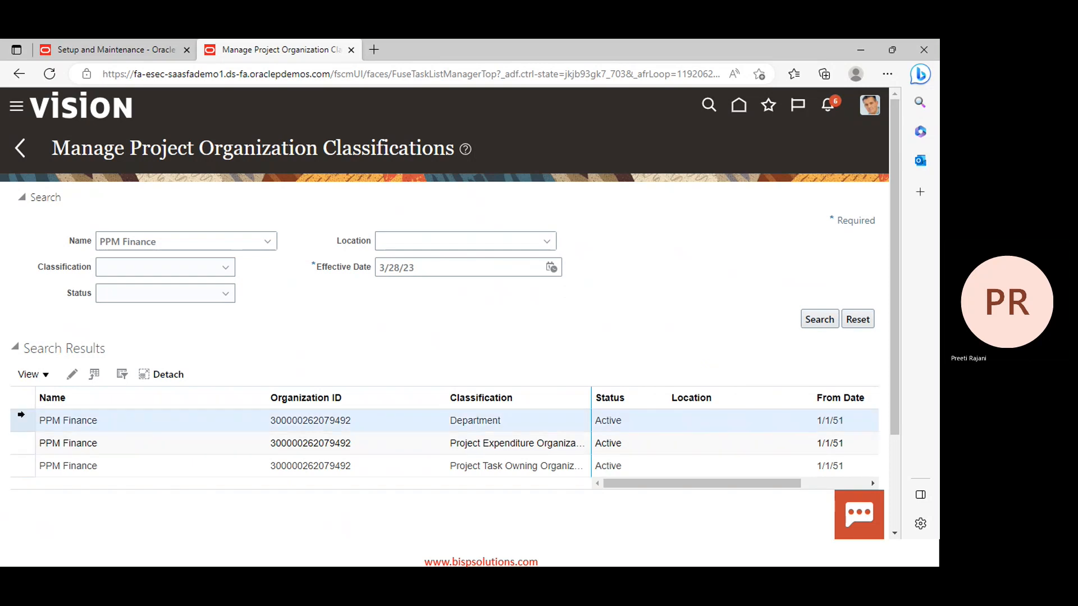
click(72, 374)
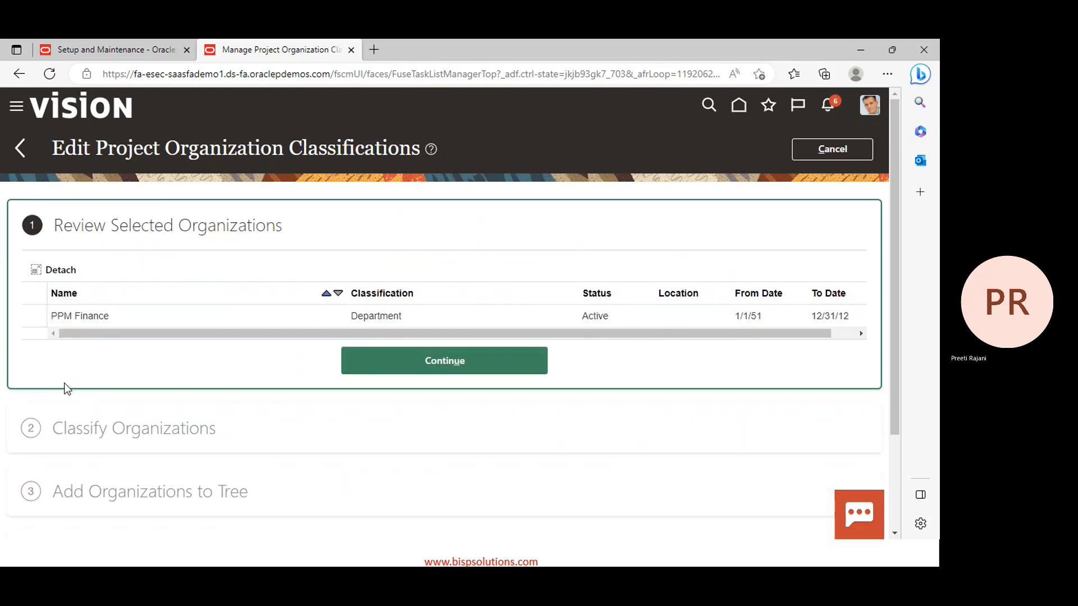
Review PPM Finance's Classify Organizations checkboxes, cancel unsaved, and glance at the slides
click(425, 360)
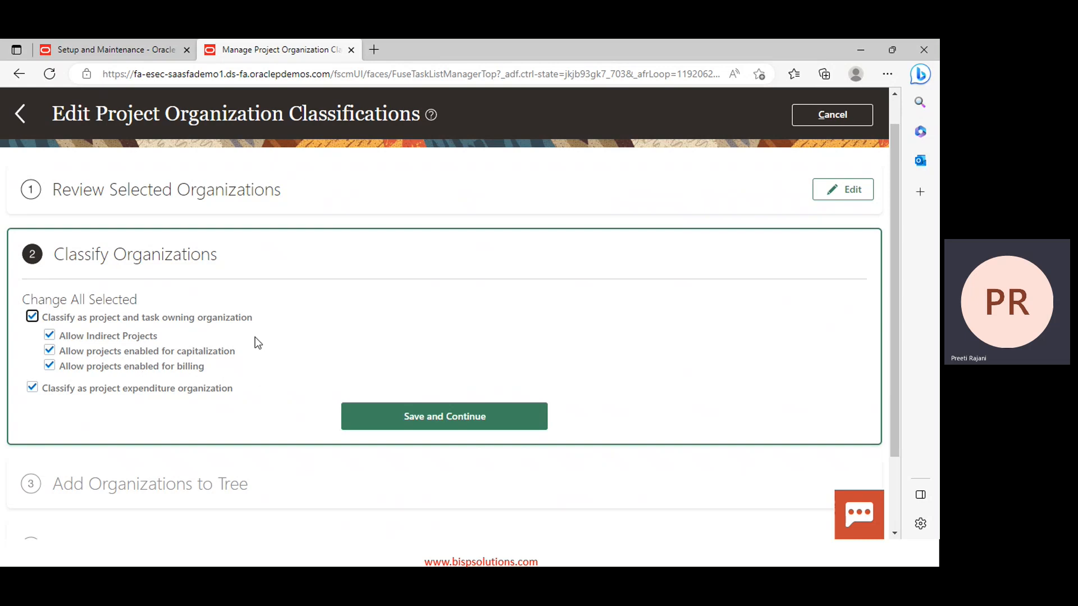
click(837, 118)
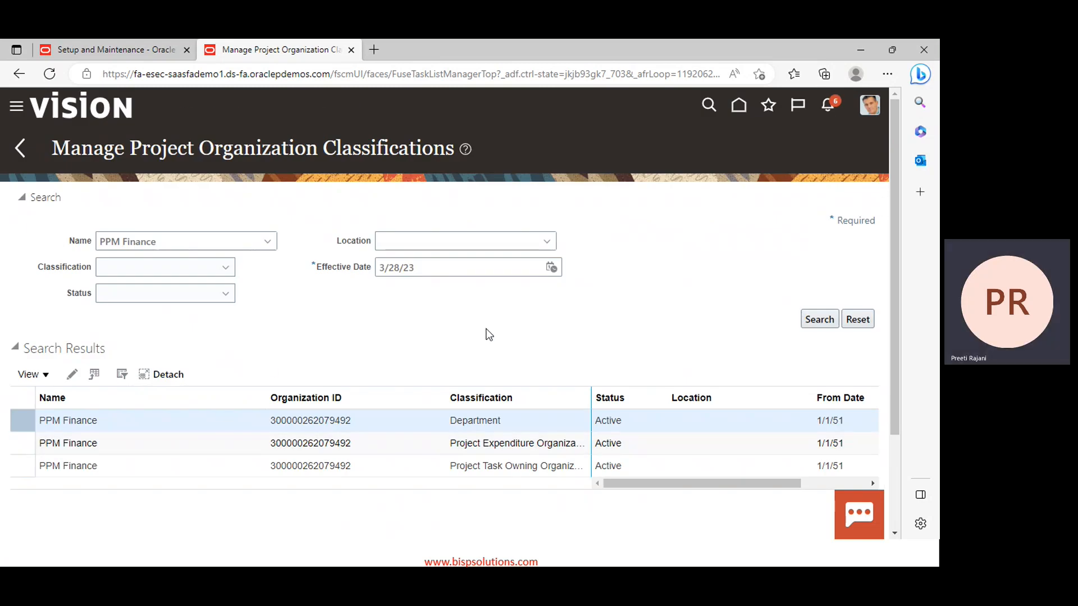
key(alt+Tab)
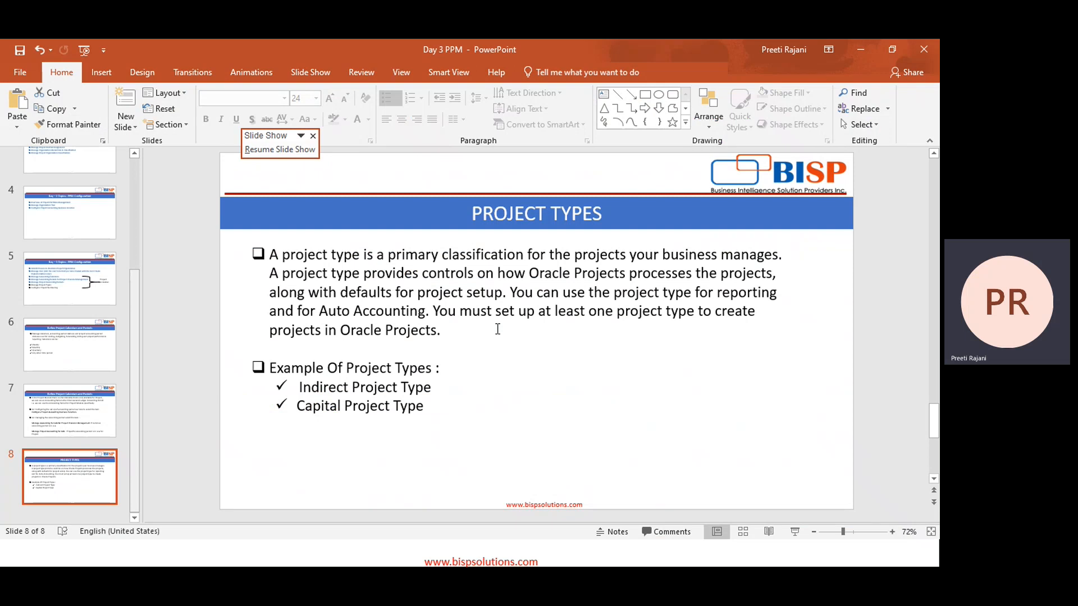
key(alt+Tab)
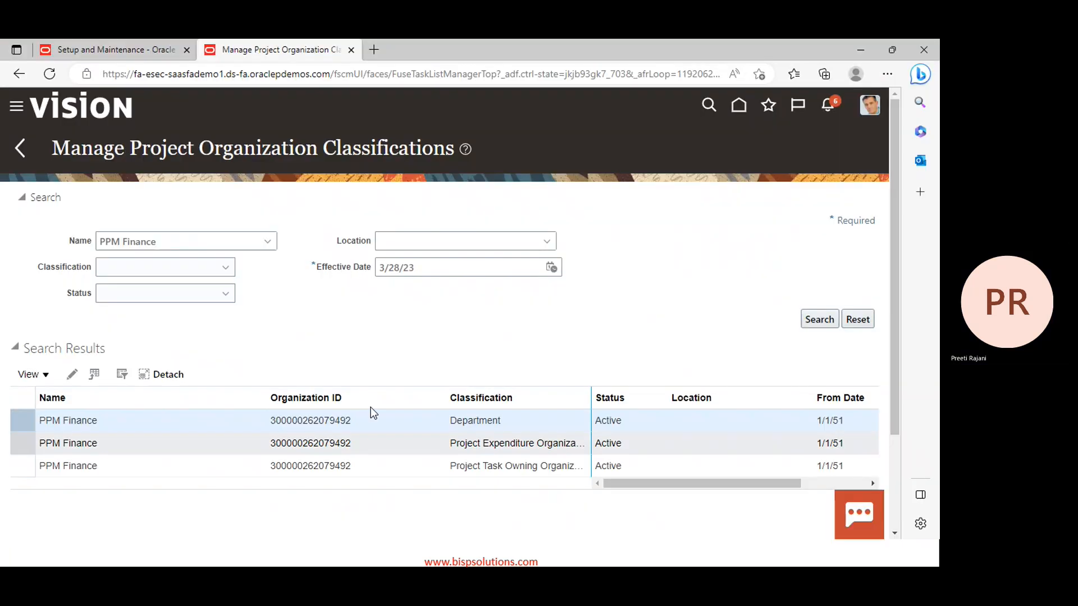
Go through Setup and Maintenance, Project Financial Management, Project Foundation to Manage Project Types
click(740, 115)
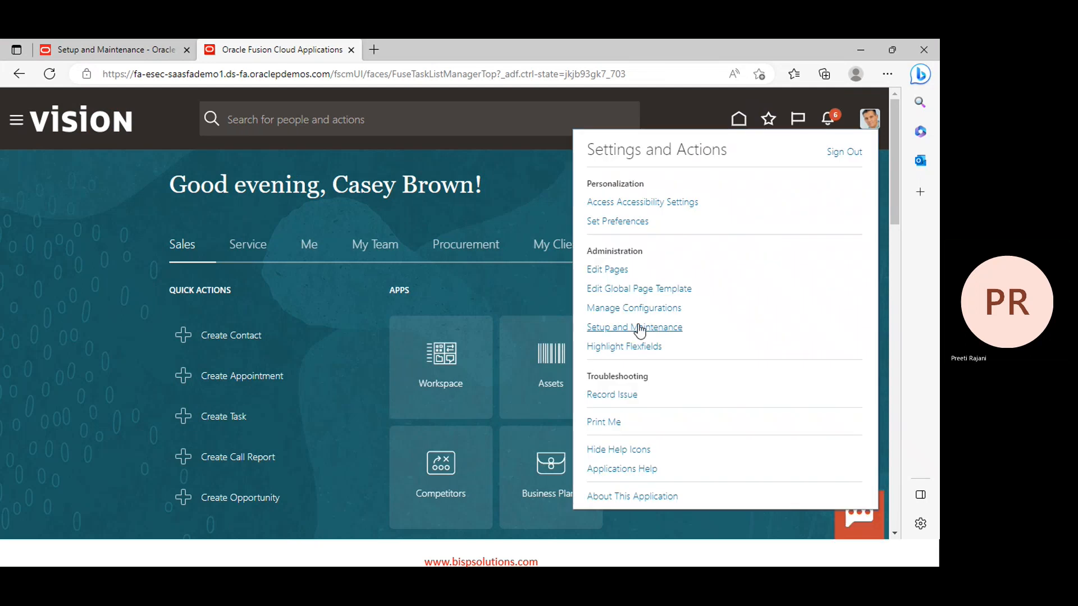
click(629, 331)
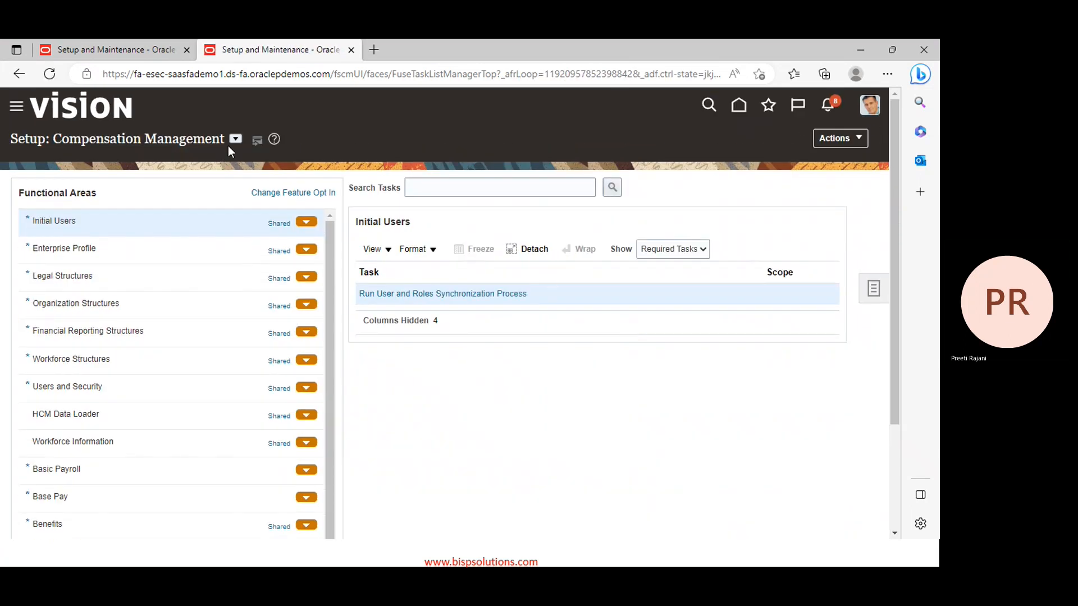
click(236, 137)
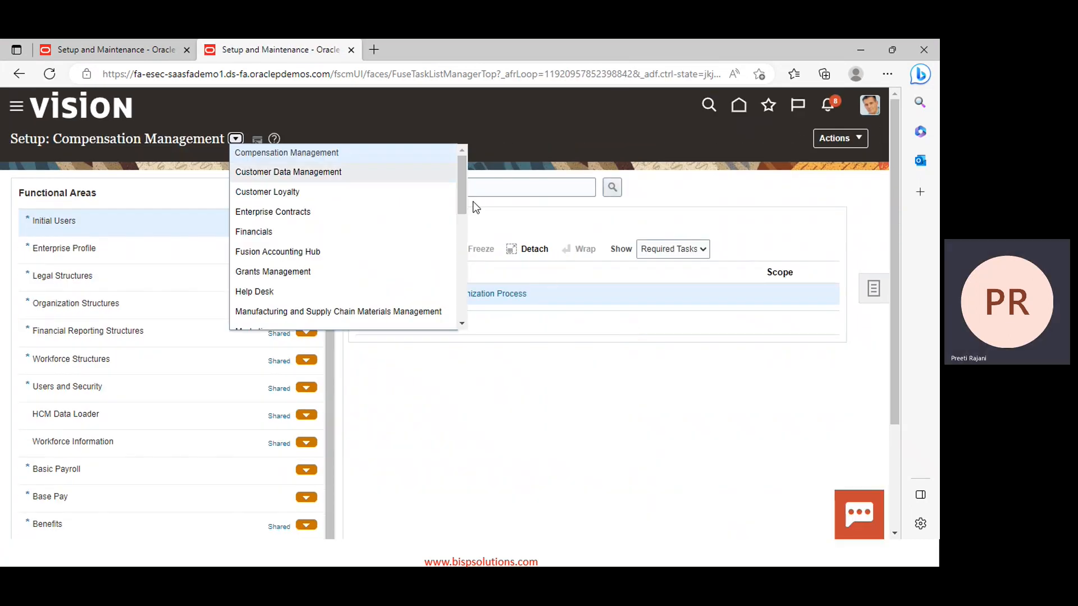
scroll(422, 242, down, 1)
scroll(418, 236, down, 5)
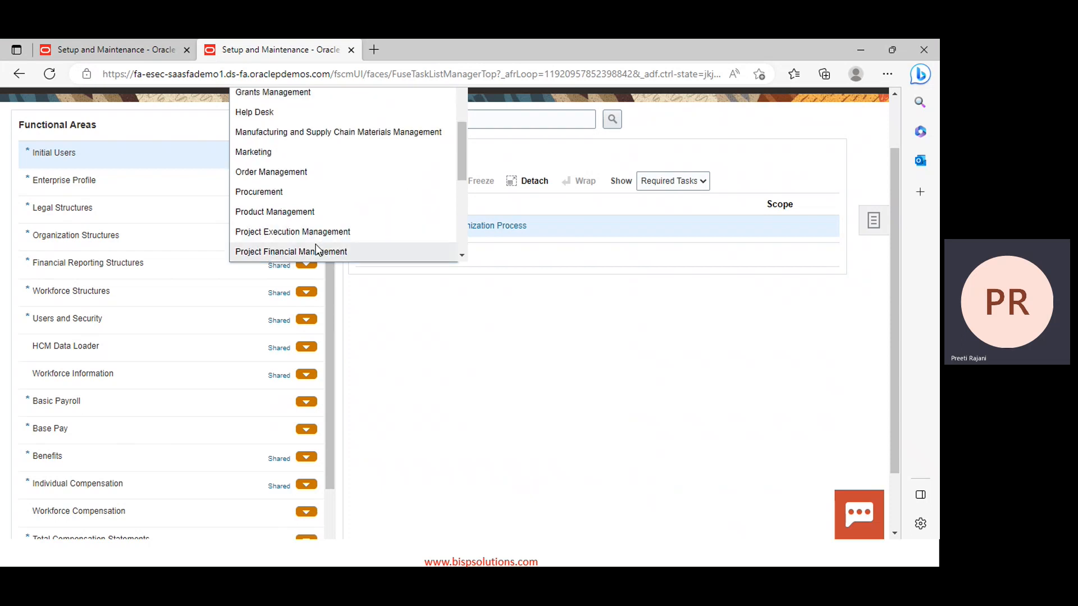
click(316, 248)
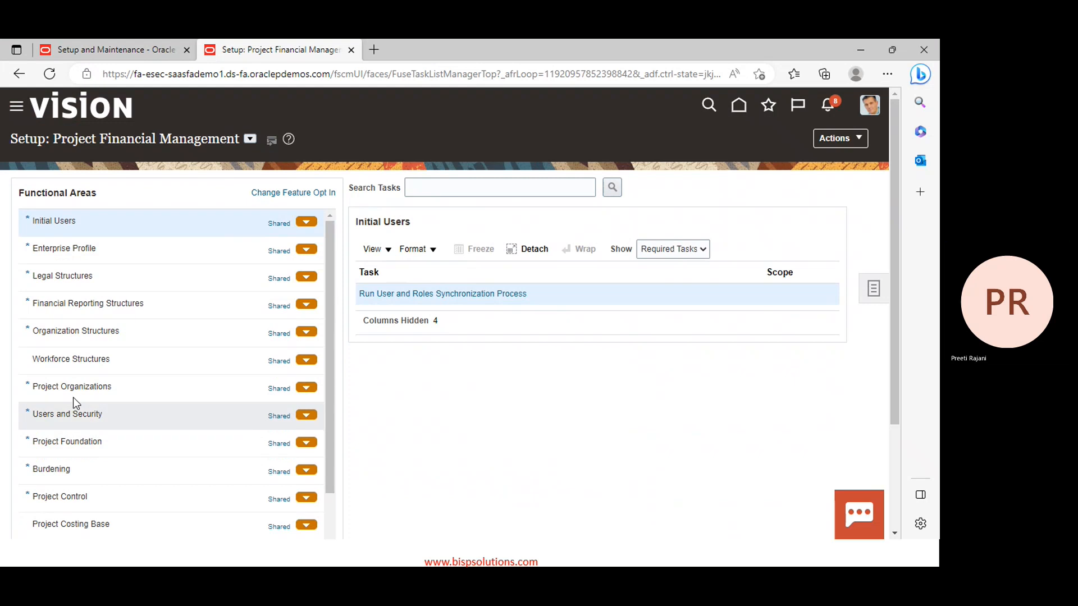
scroll(82, 387, down, 2)
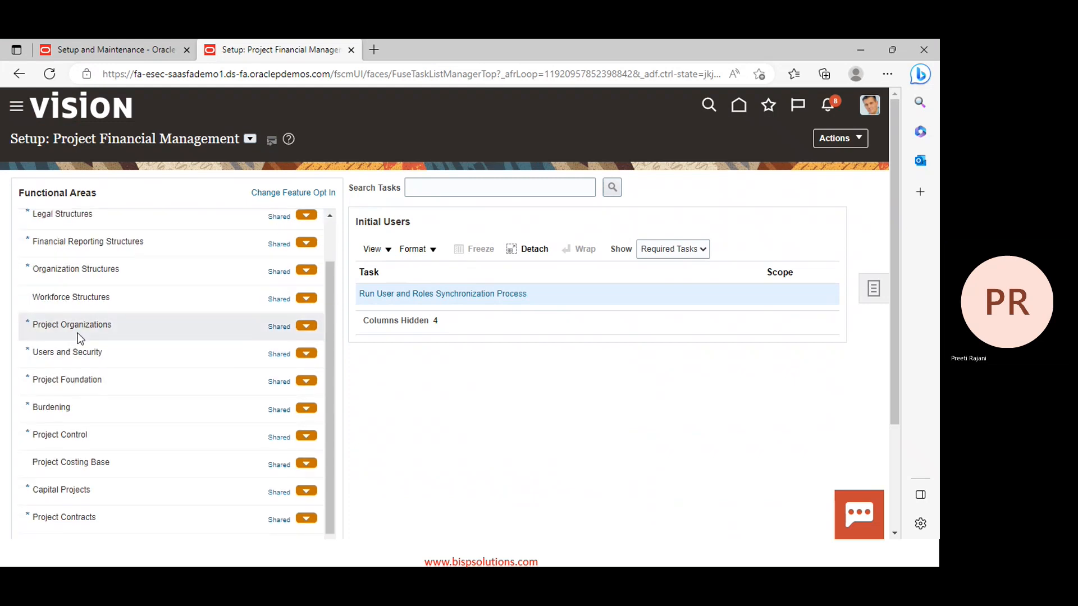
click(80, 373)
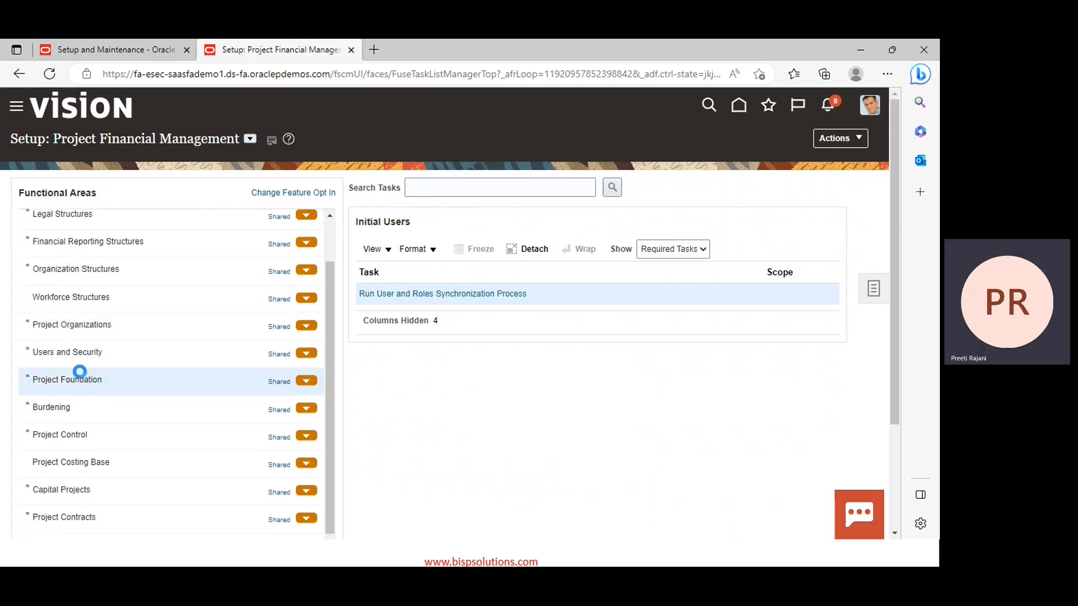
scroll(445, 427, down, 2)
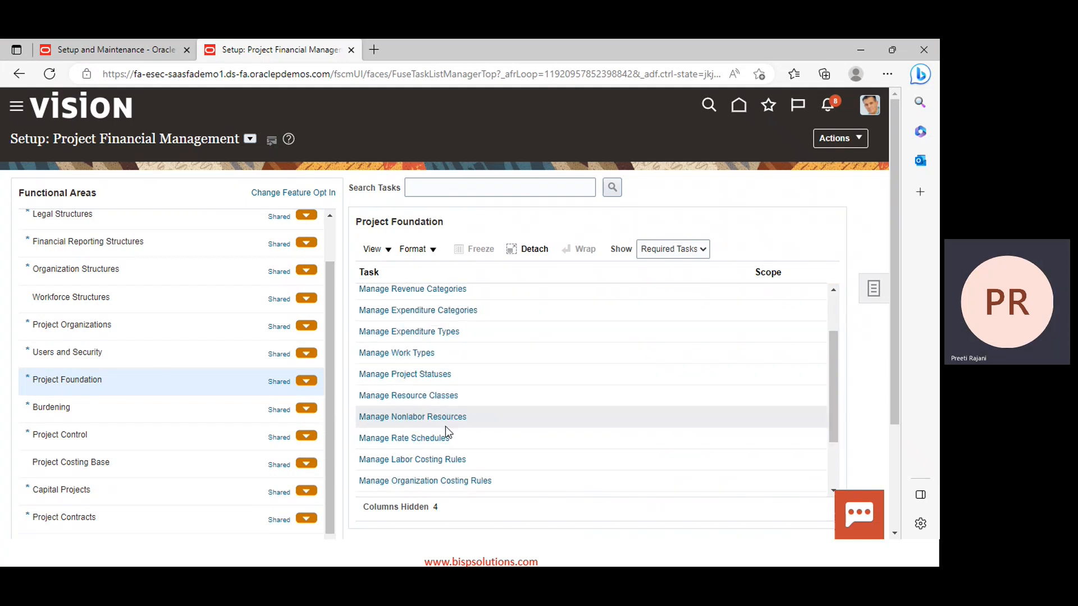
scroll(446, 426, down, 3)
click(424, 455)
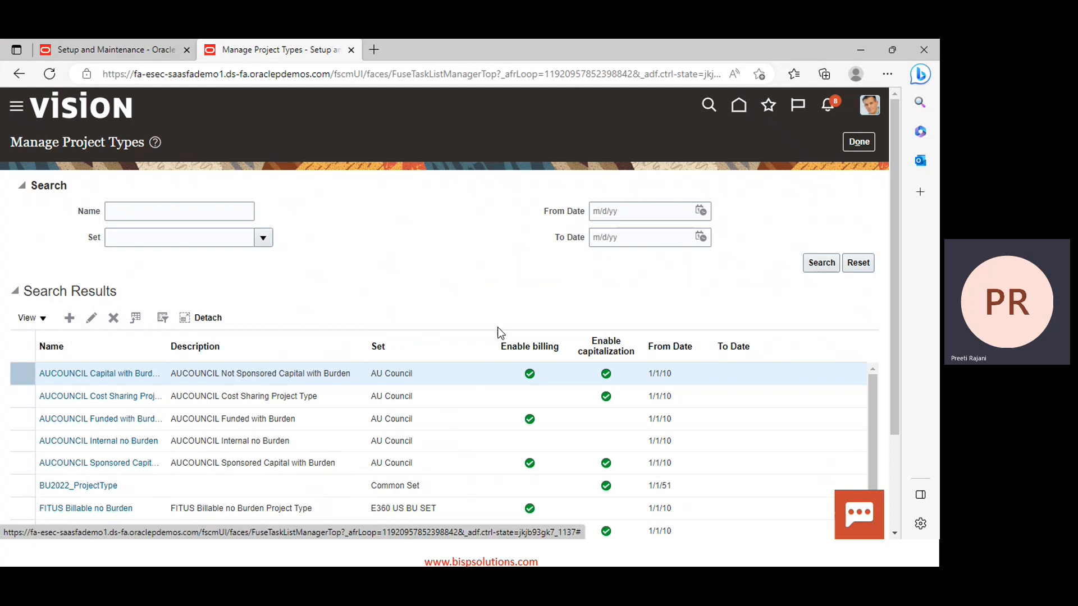
Begin a new, blank project type from the Search Results toolbar
scroll(806, 303, down, 2)
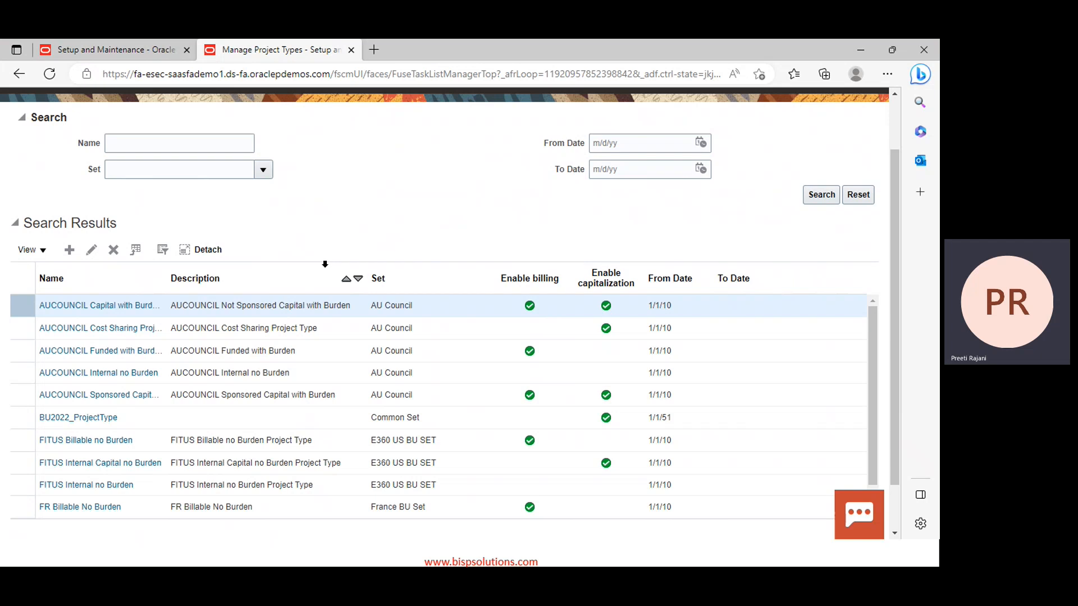
click(66, 252)
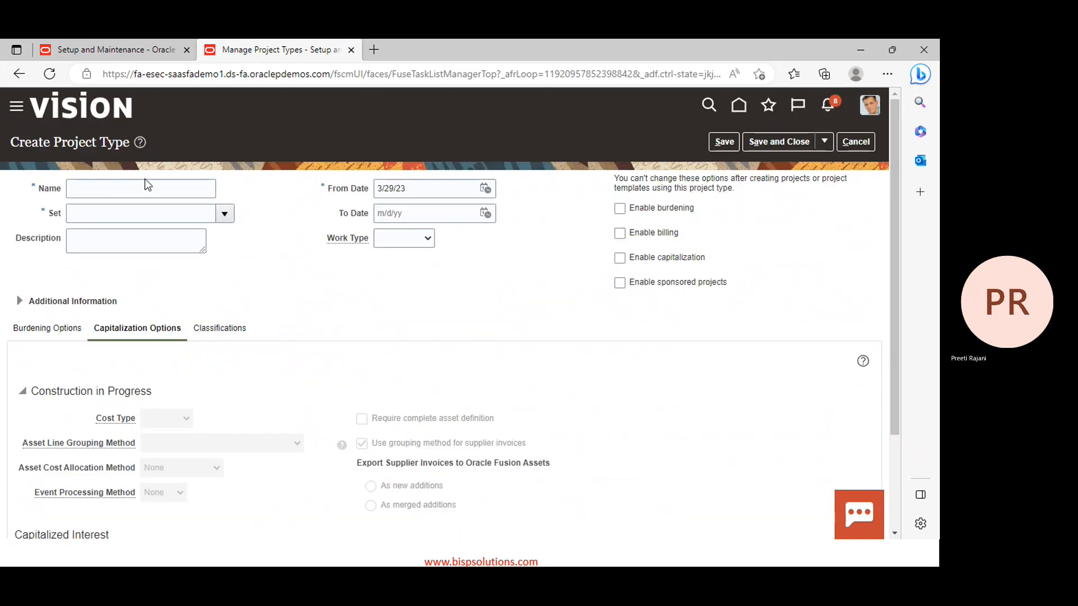
Name it 'PPM Indirect Project Type', choose Common Set, and set From Date to 1/1/23
click(146, 191)
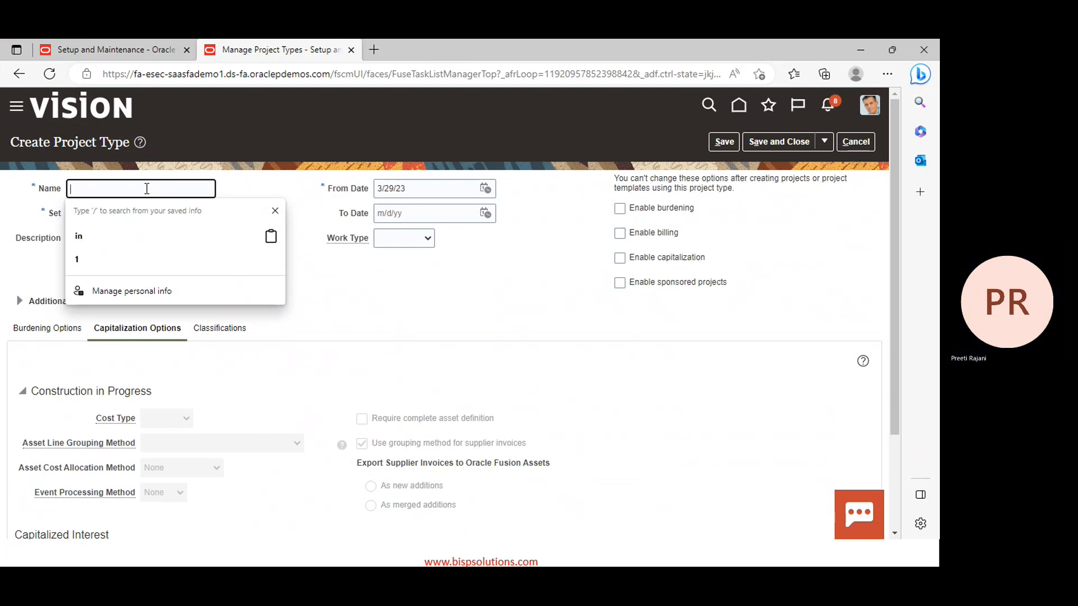
text(PPM In)
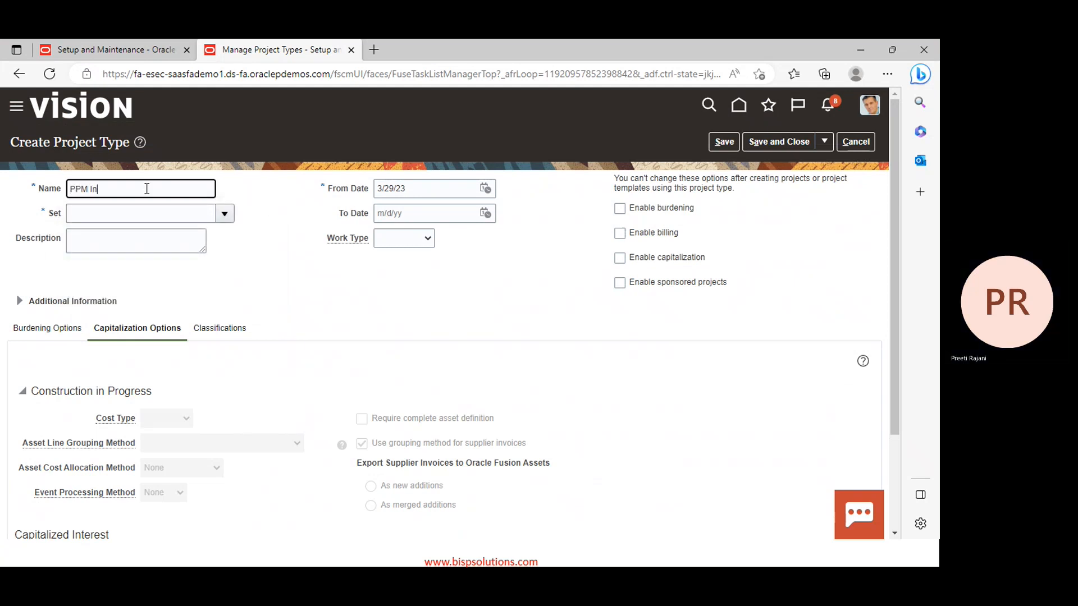
text(direct ProjectR)
key(BackSpace)
text(Type)
click(224, 215)
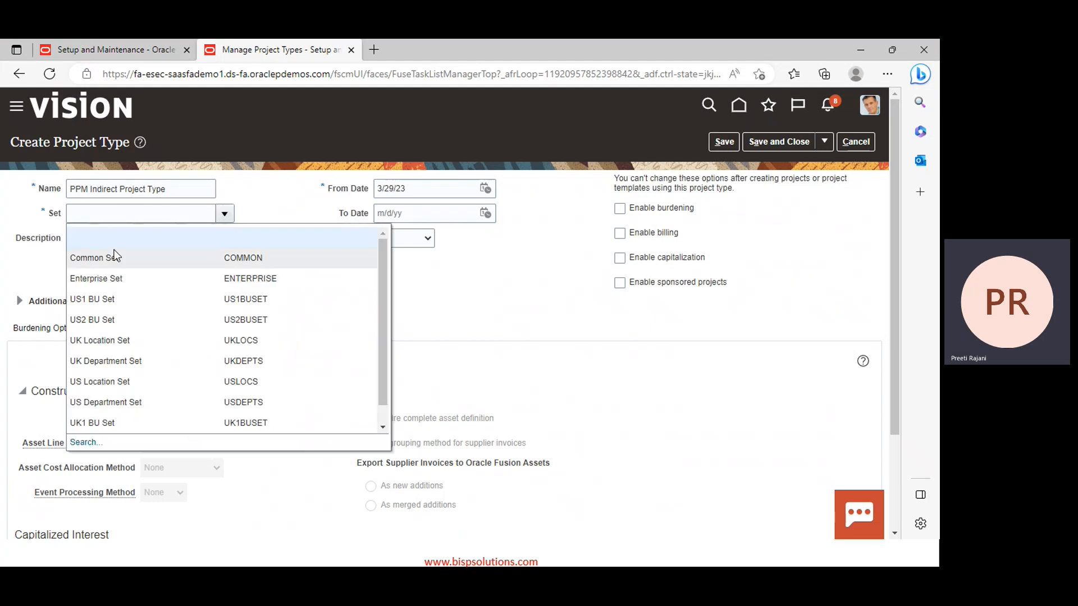
click(111, 256)
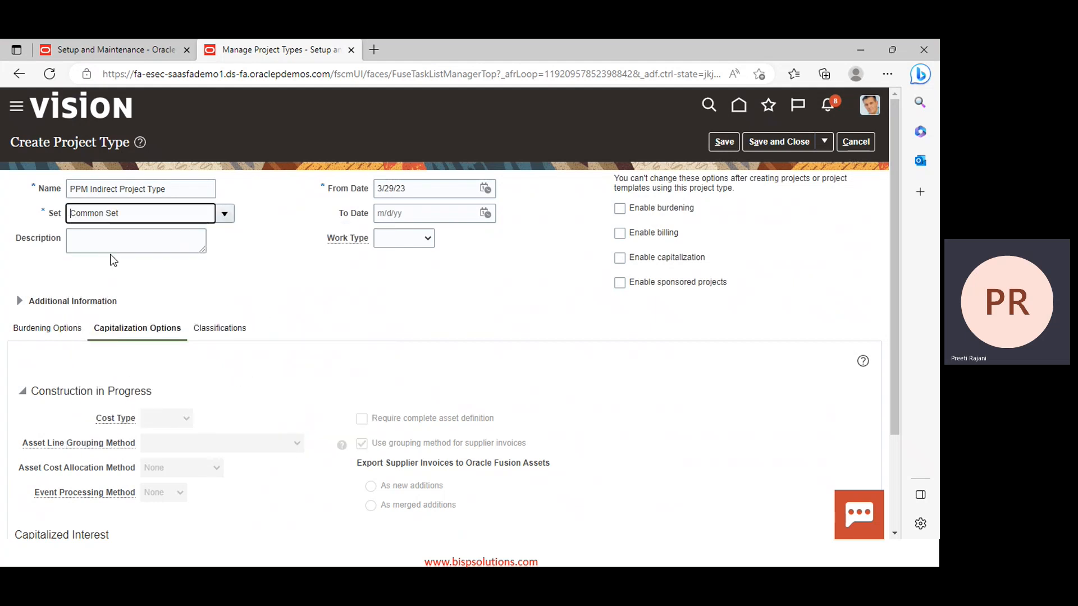
click(485, 189)
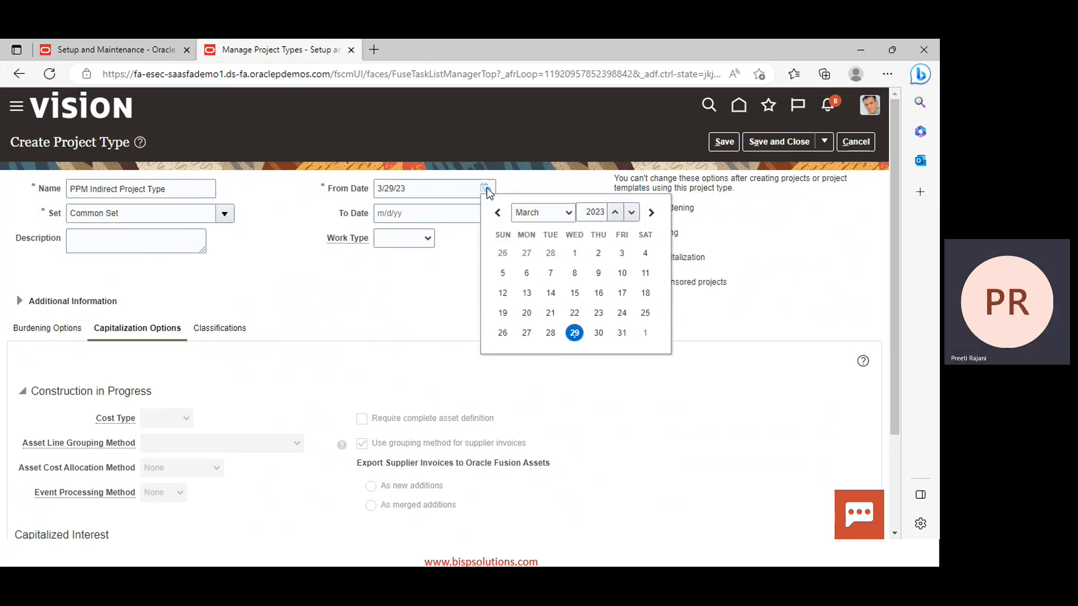
click(564, 217)
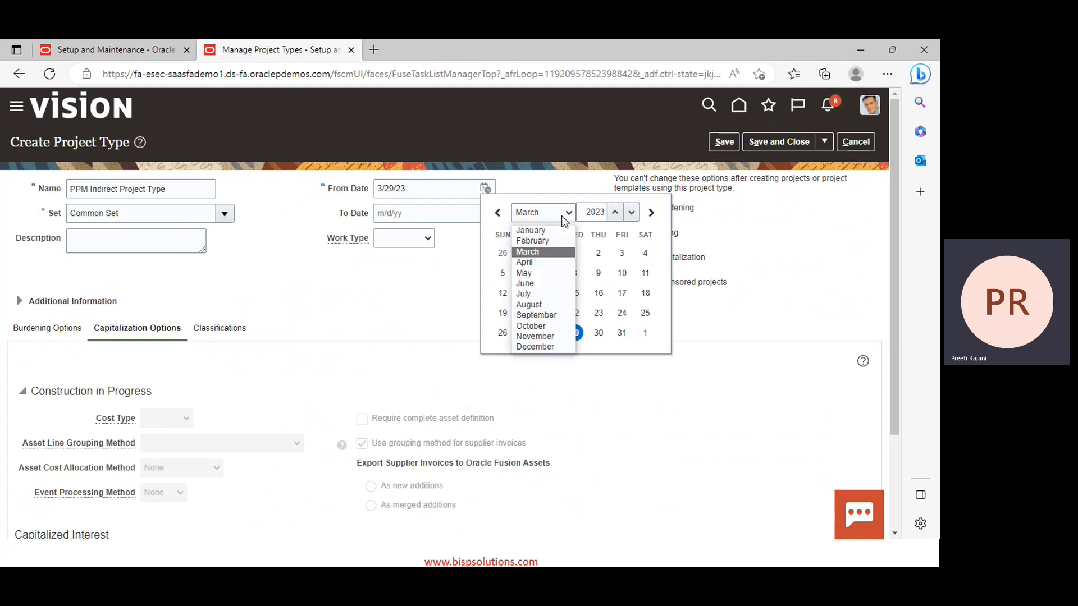
click(543, 230)
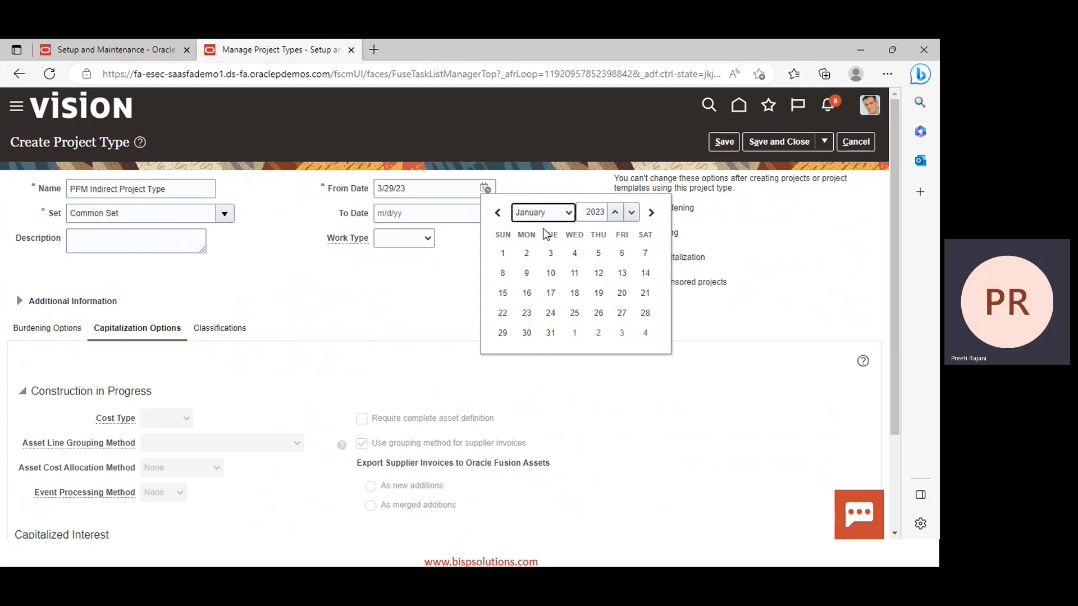
click(502, 253)
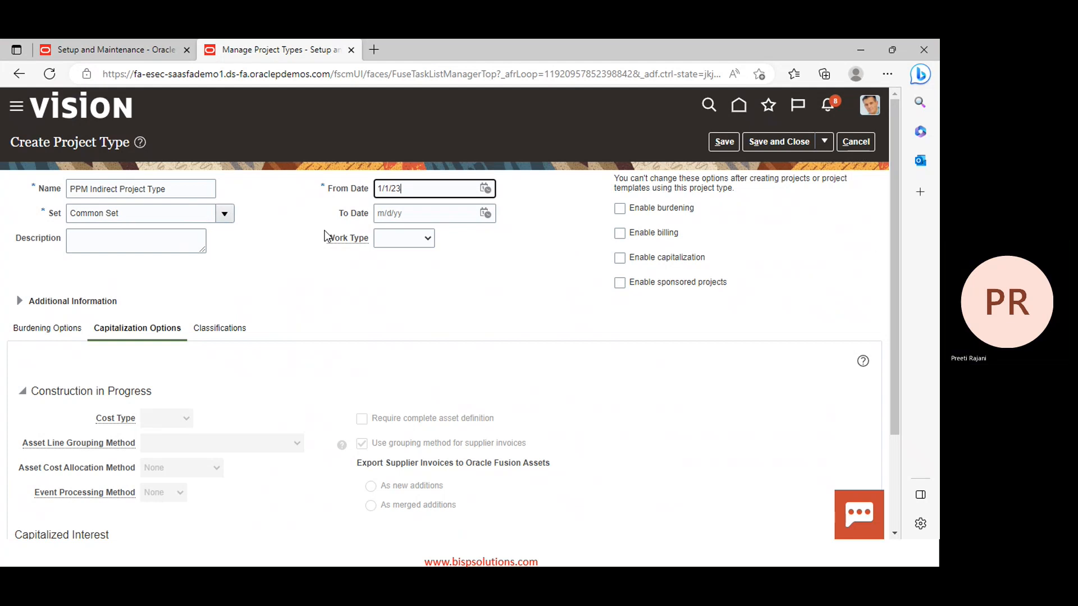
scroll(649, 301, down, 1)
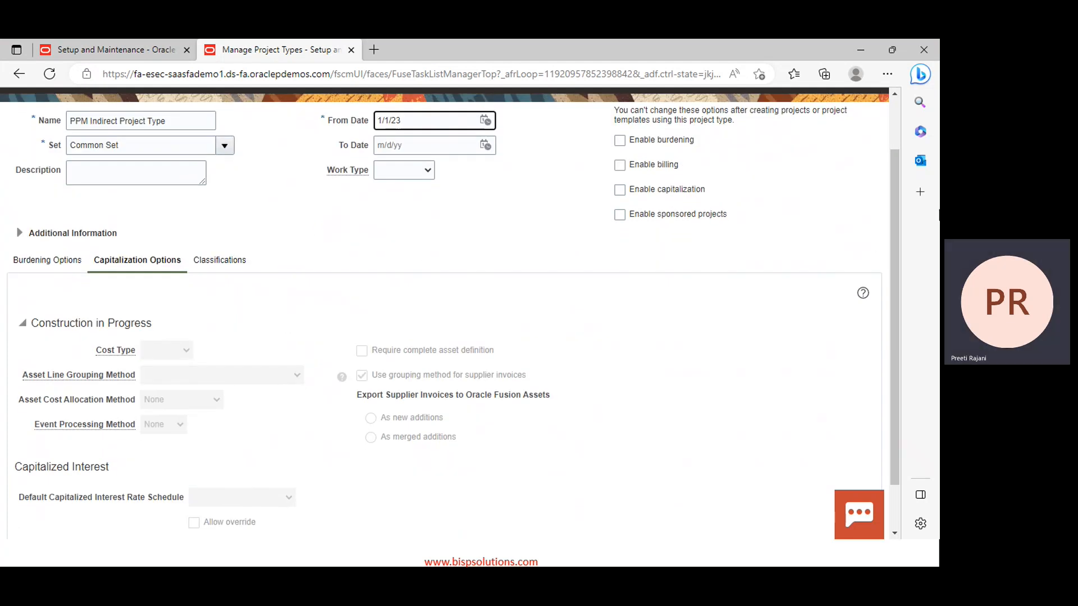
Review PPM Indirect Project Type's burdening and capitalization options, leaving them unchecked
click(45, 260)
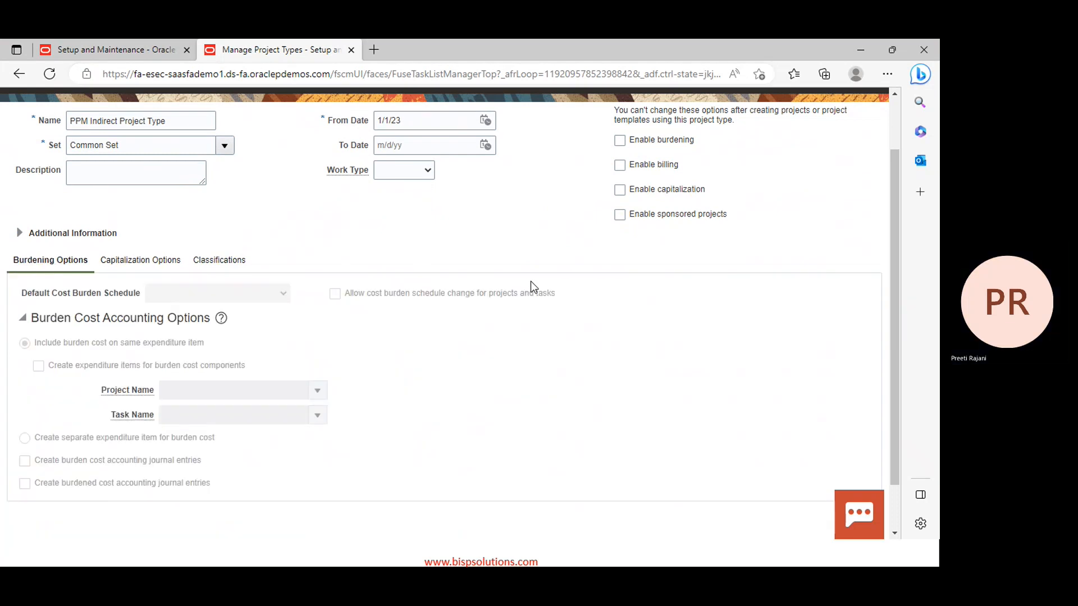
click(142, 262)
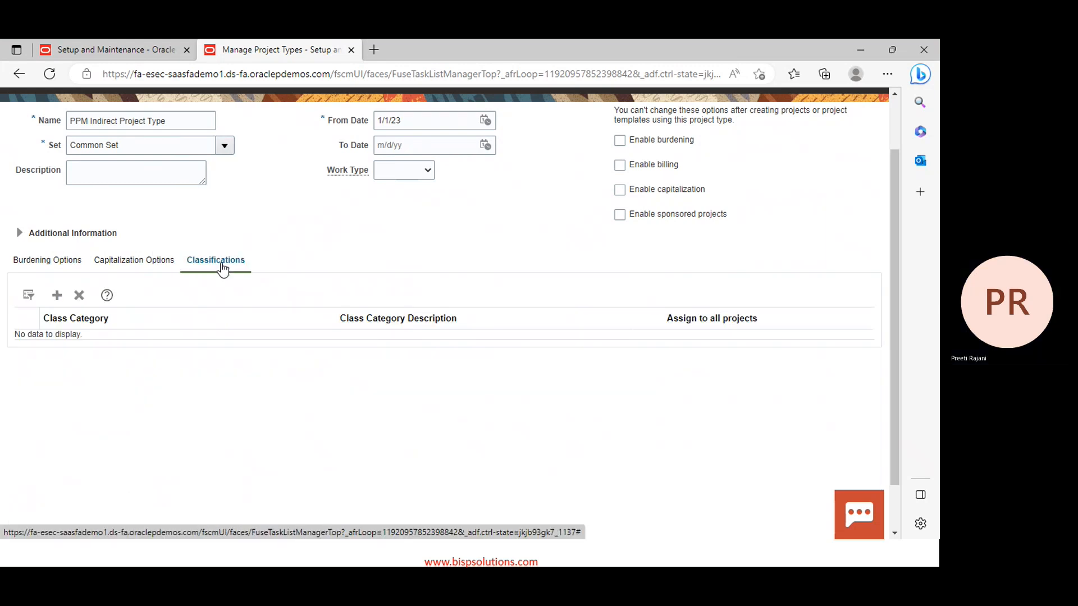
scroll(412, 236, up, 2)
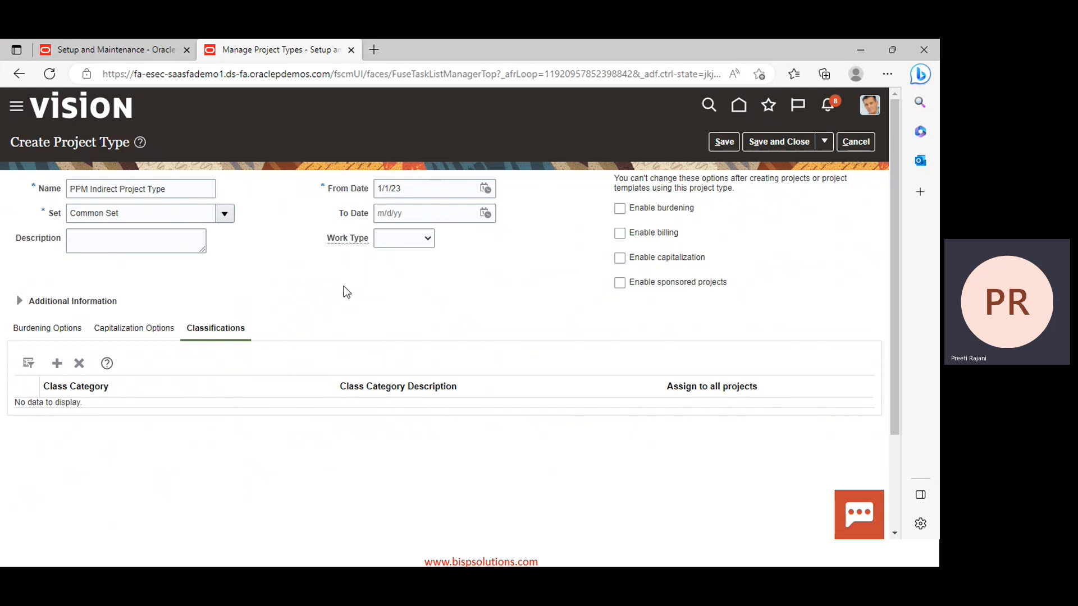
Save PPM Indirect Project Type and confirm it is listed under Common Set from 1/1/23
click(777, 145)
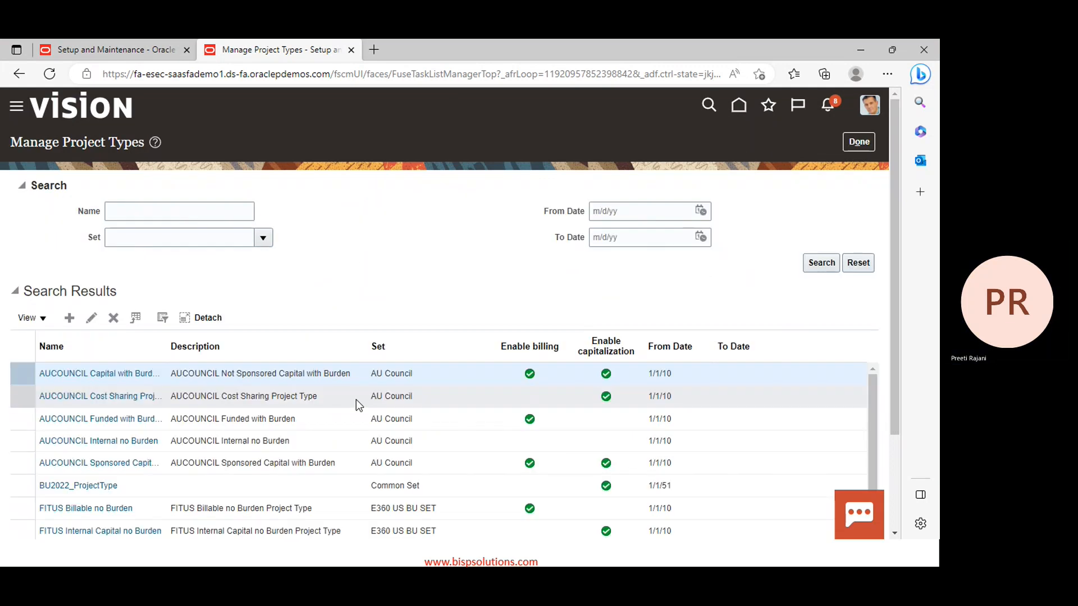
scroll(145, 460, down, 3)
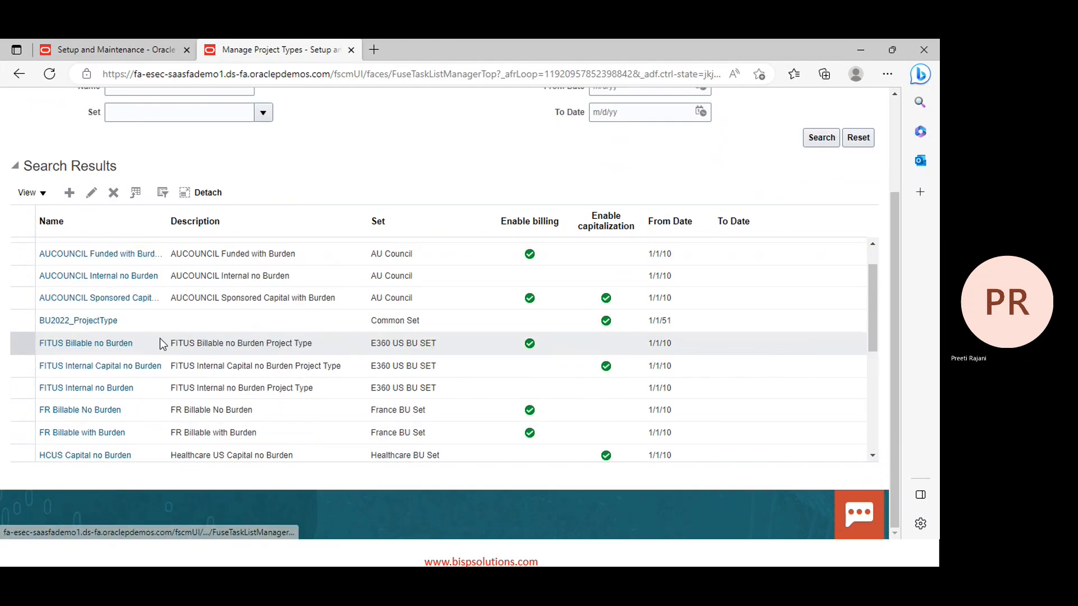
scroll(157, 345, down, 5)
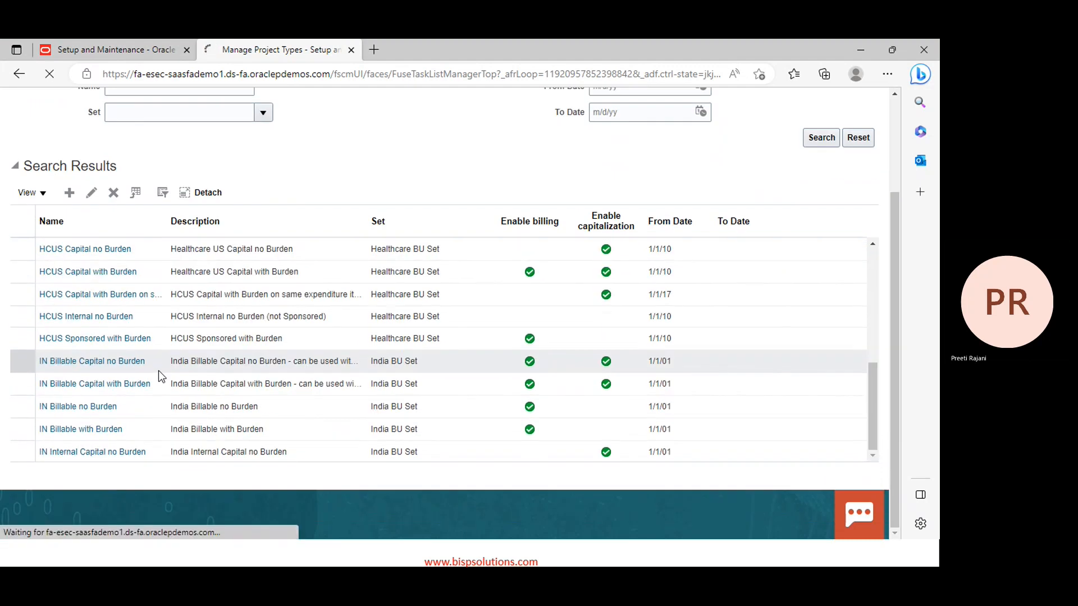
scroll(168, 388, down, 3)
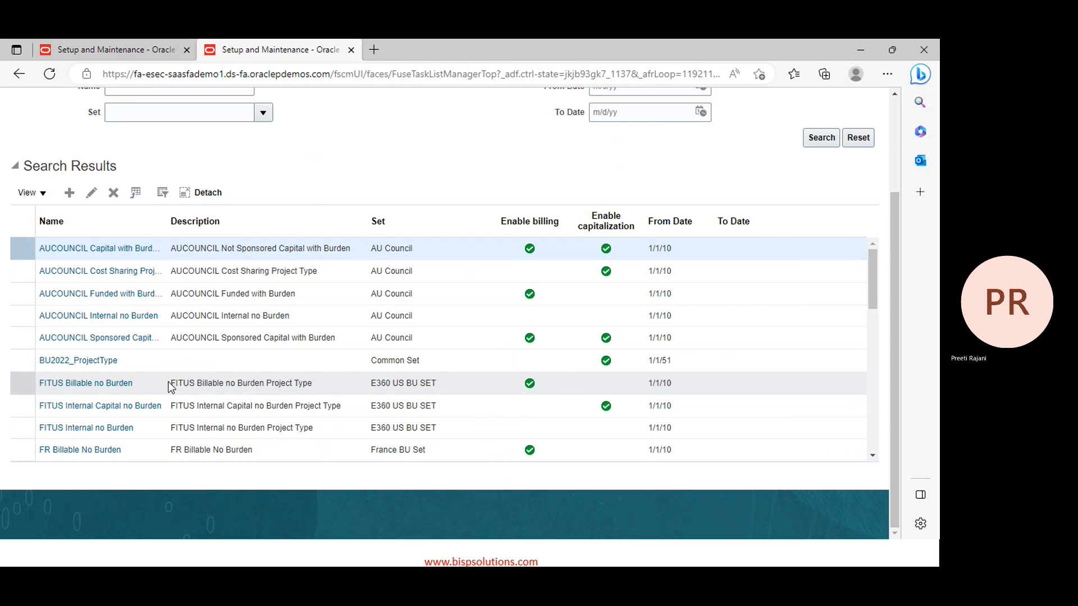
scroll(165, 379, down, 6)
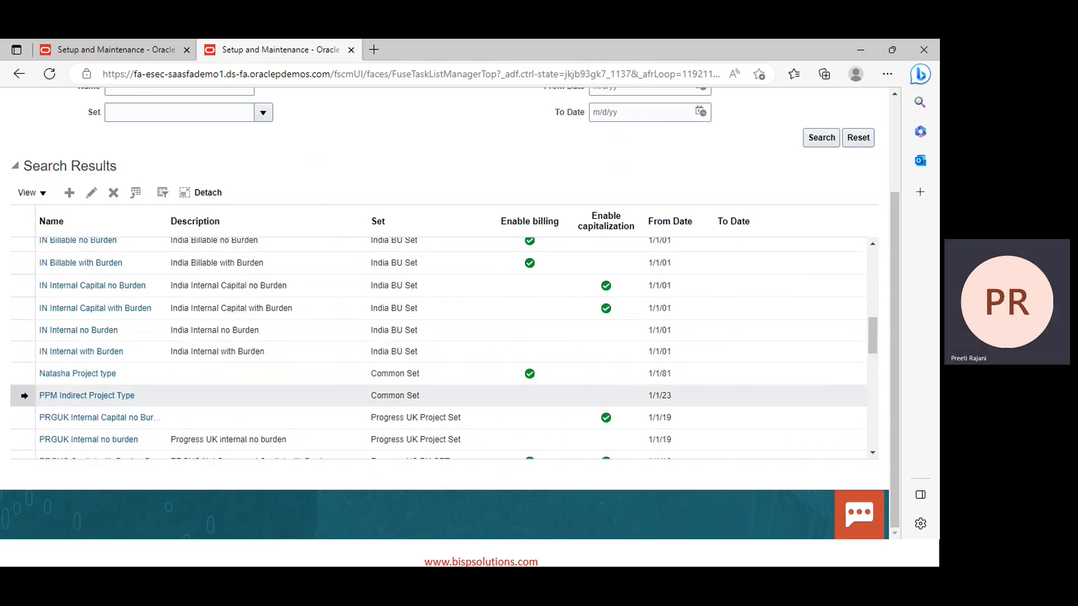
scroll(332, 186, up, 2)
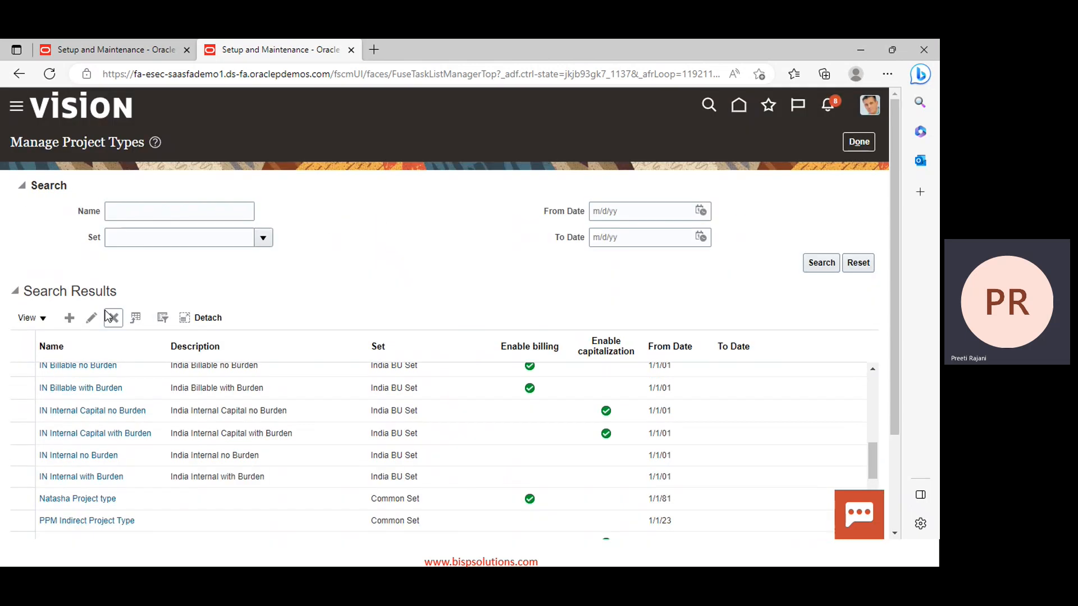
click(70, 318)
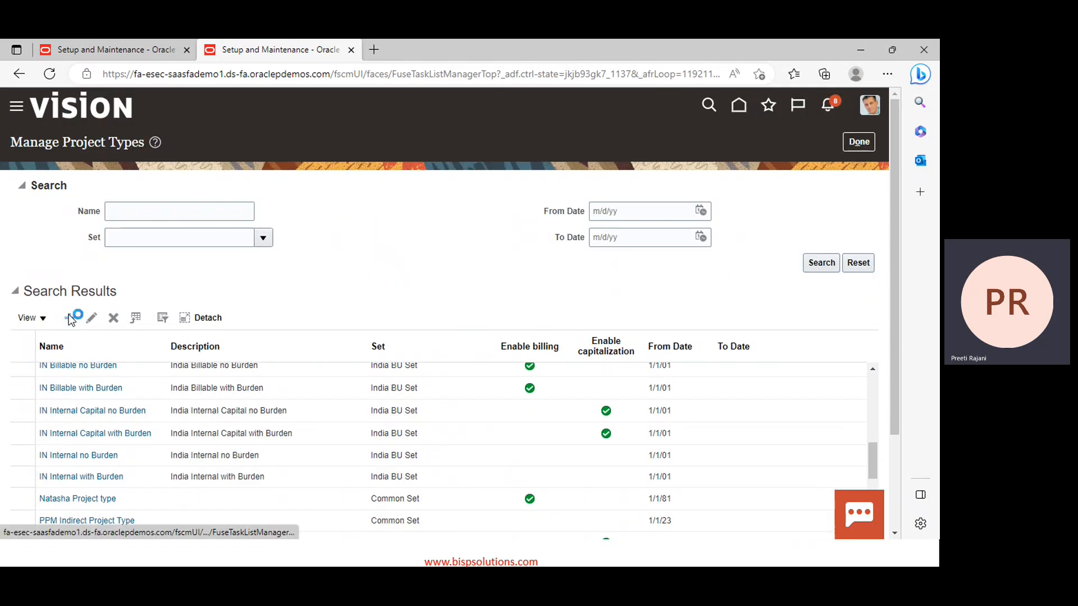
Name the new project type 'PPM Capitalization Project Type' in Common Set
click(88, 185)
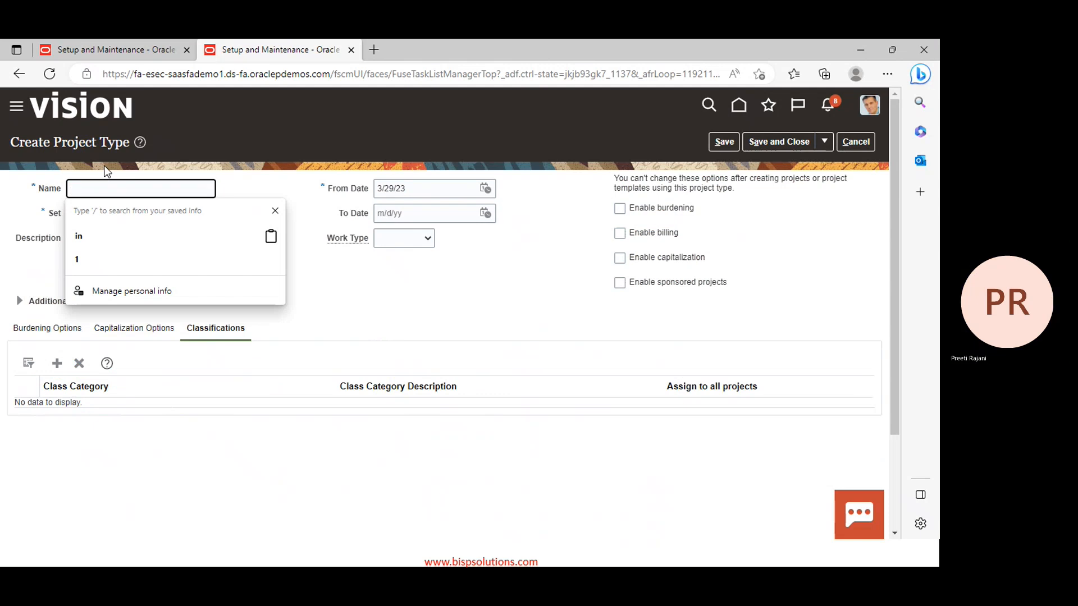
text(PPM )
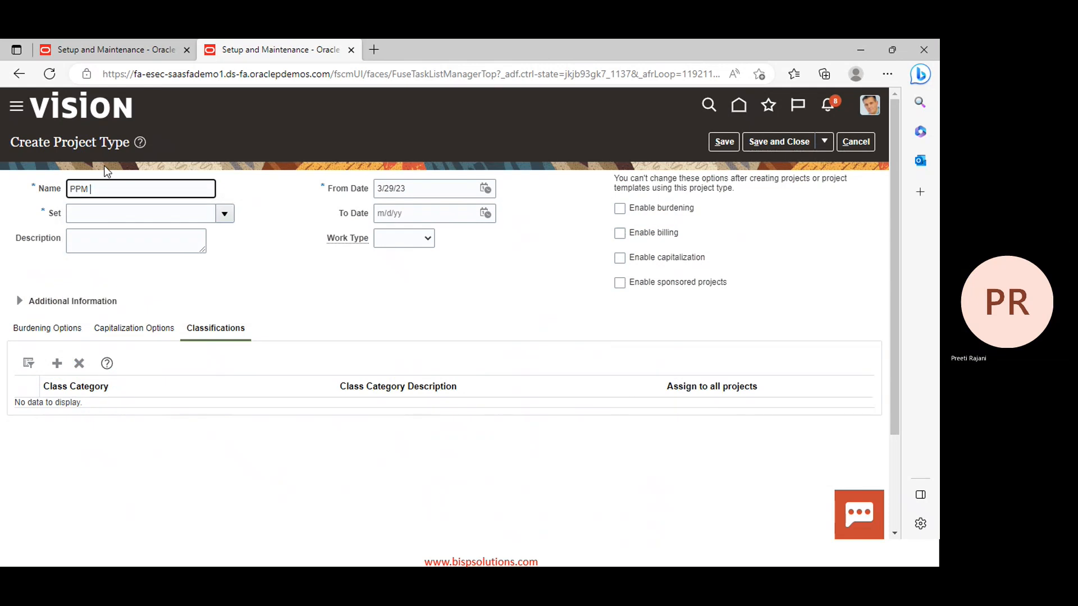
text(Capitalized)
key(BackSpace)
text(ation Project Type)
click(225, 216)
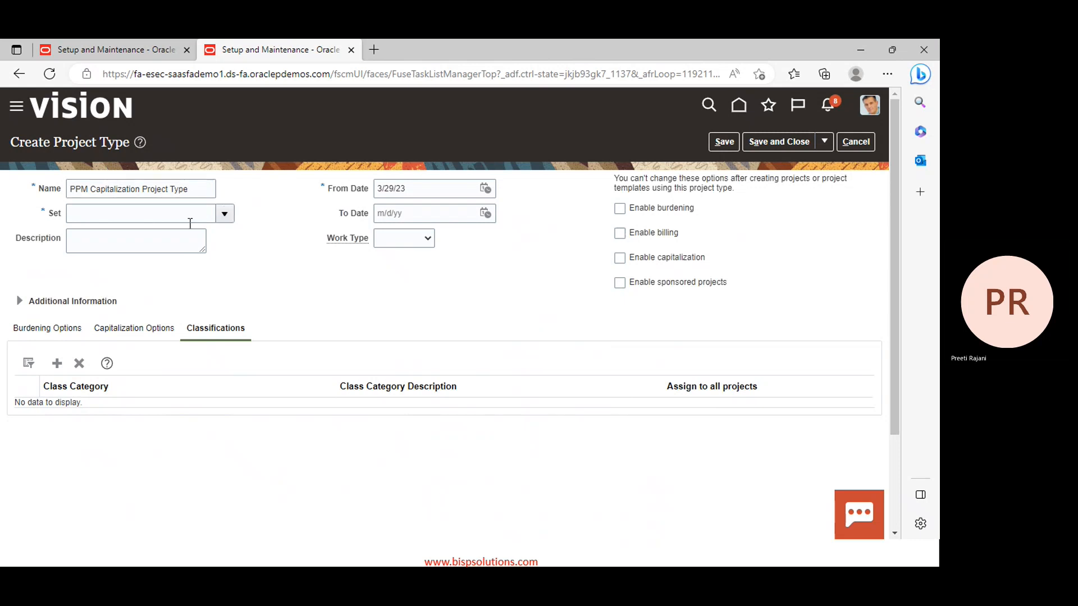
click(96, 254)
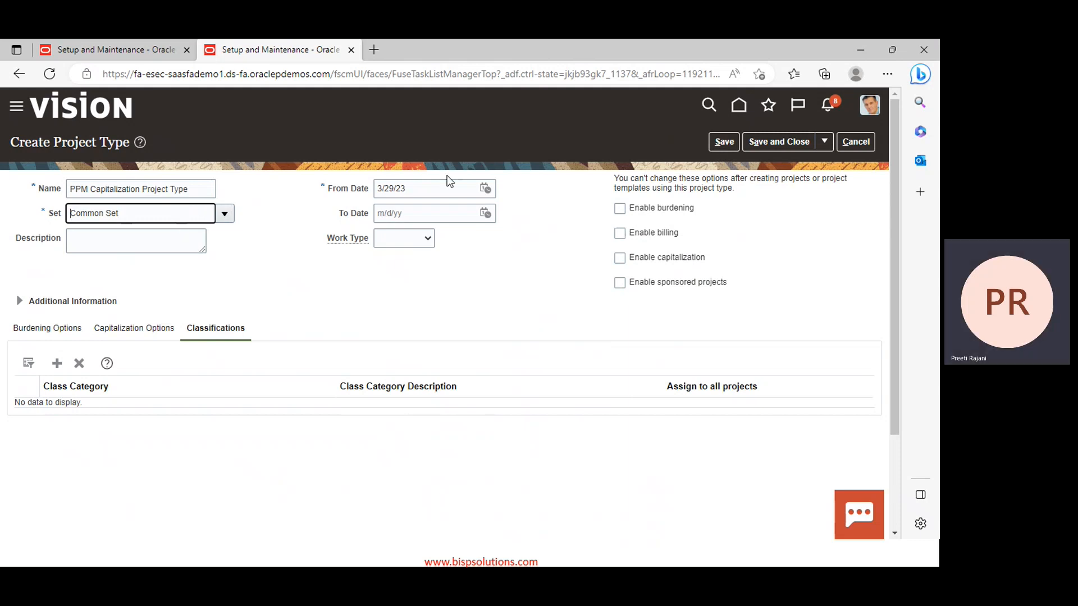
Set its From Date to 1/1/23 and enable capitalization
click(485, 188)
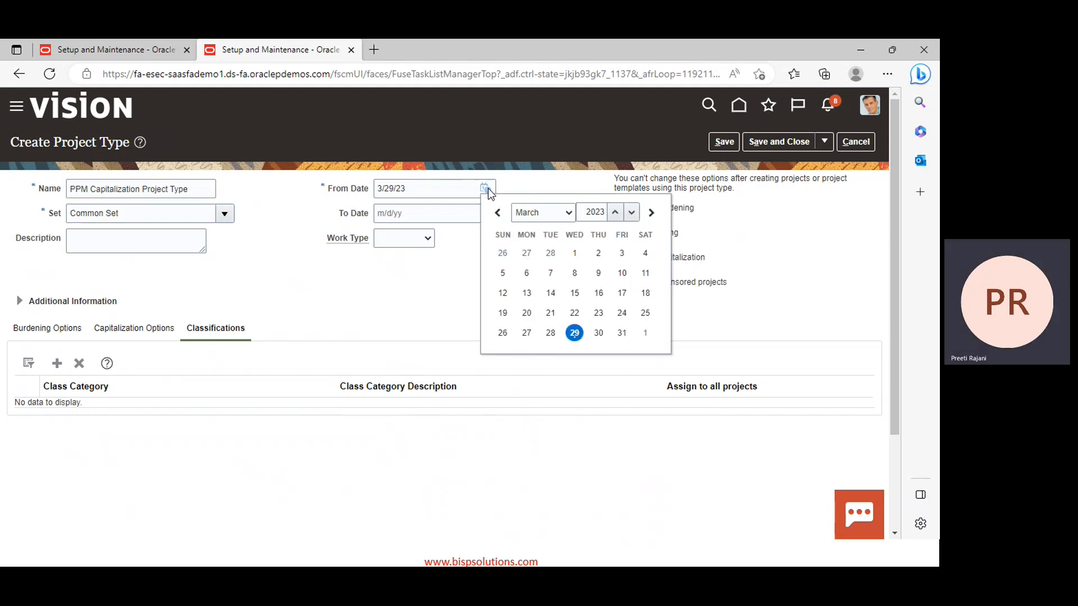
click(567, 218)
click(548, 229)
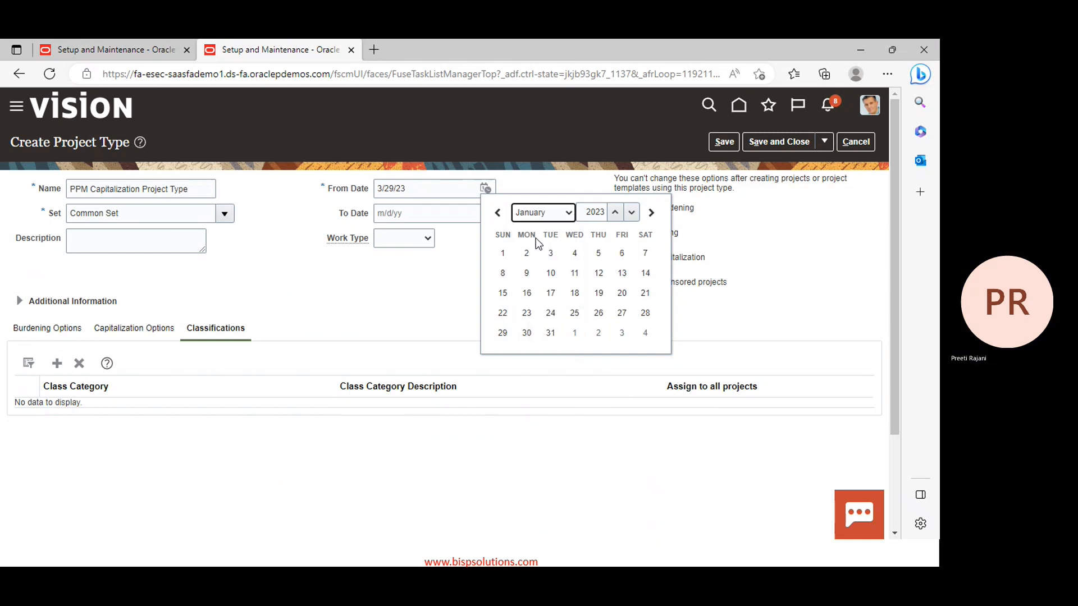
click(504, 252)
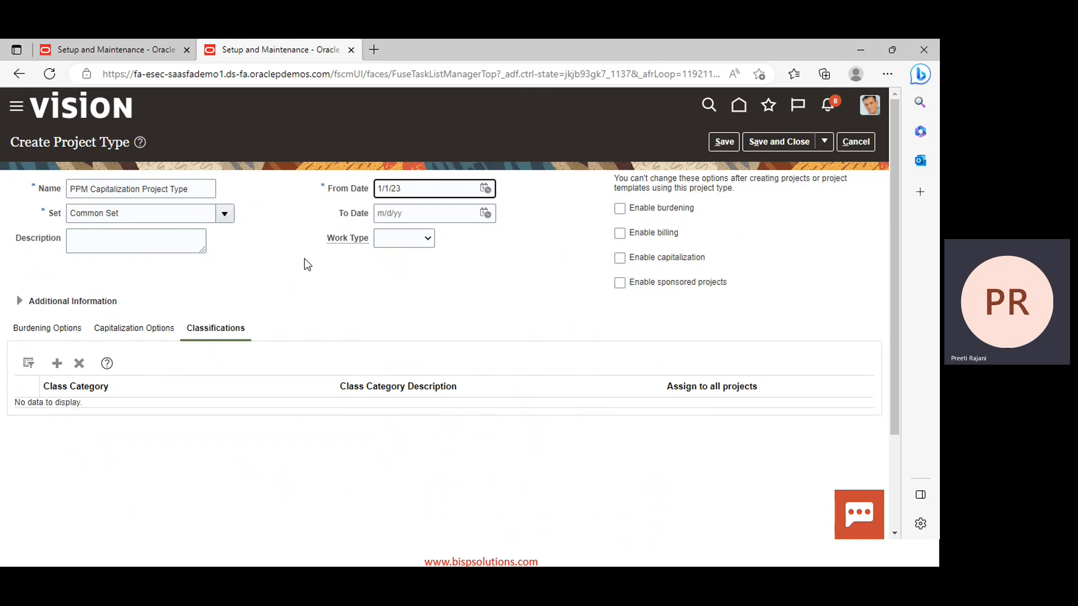
click(620, 258)
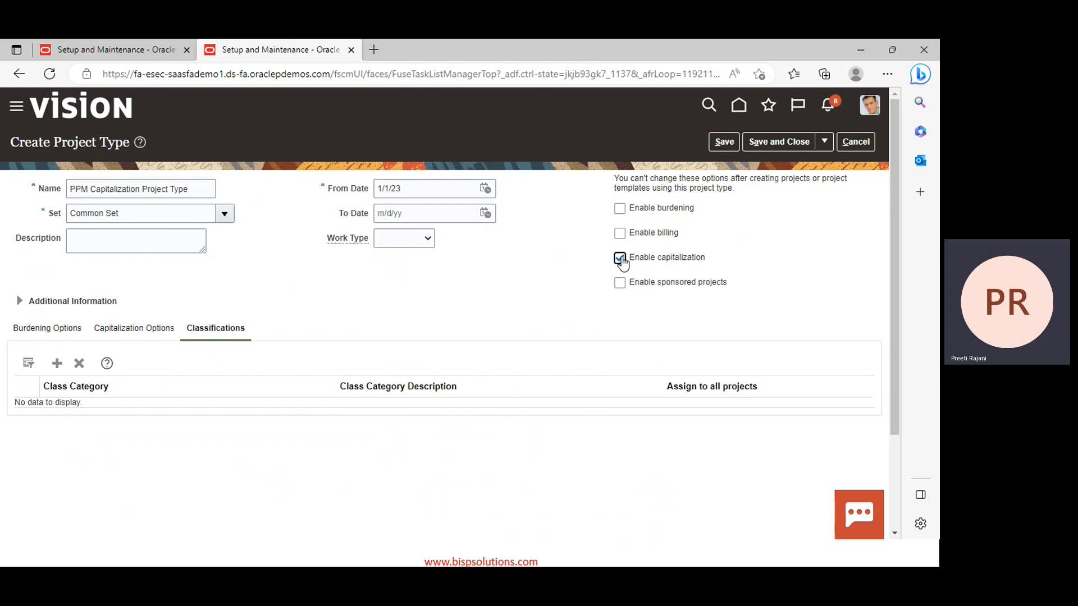
Set Cost Type to Raw and Asset Line Grouping Method to All, keeping allocation None
click(118, 334)
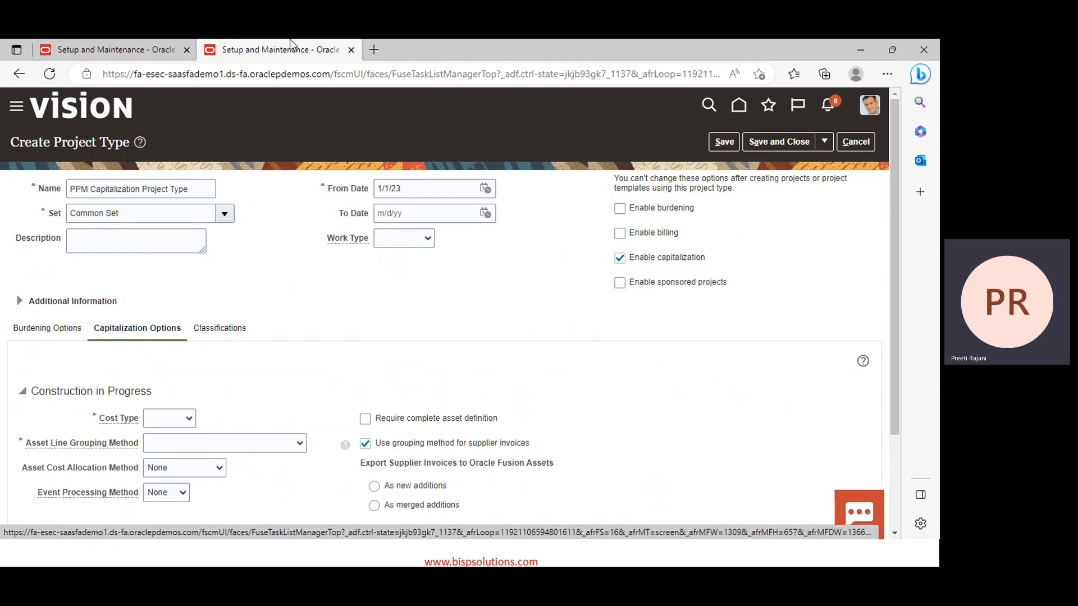
scroll(366, 251, down, 3)
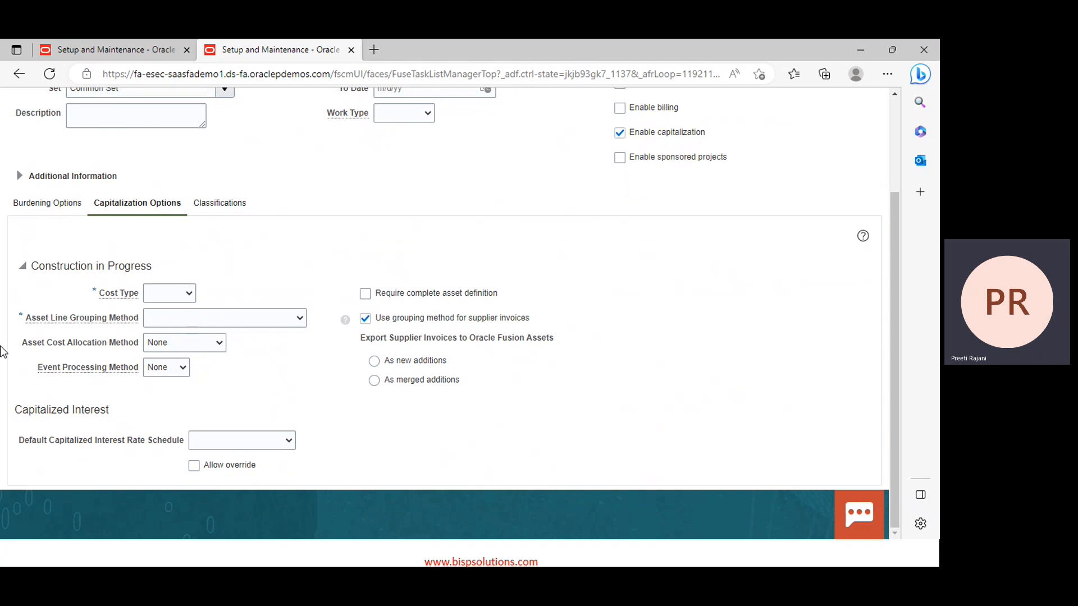
click(172, 294)
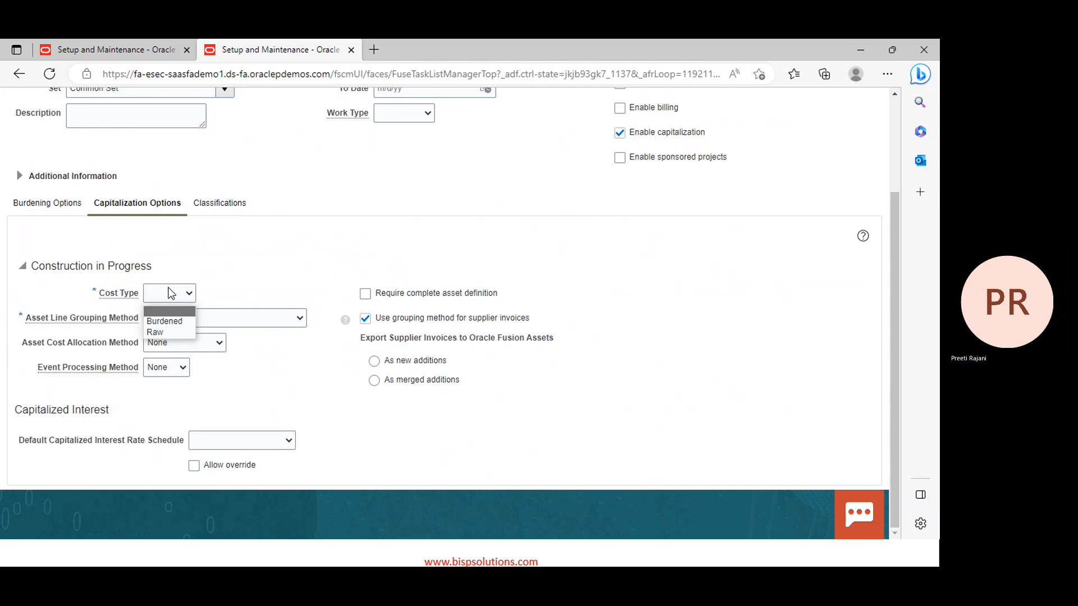
click(162, 331)
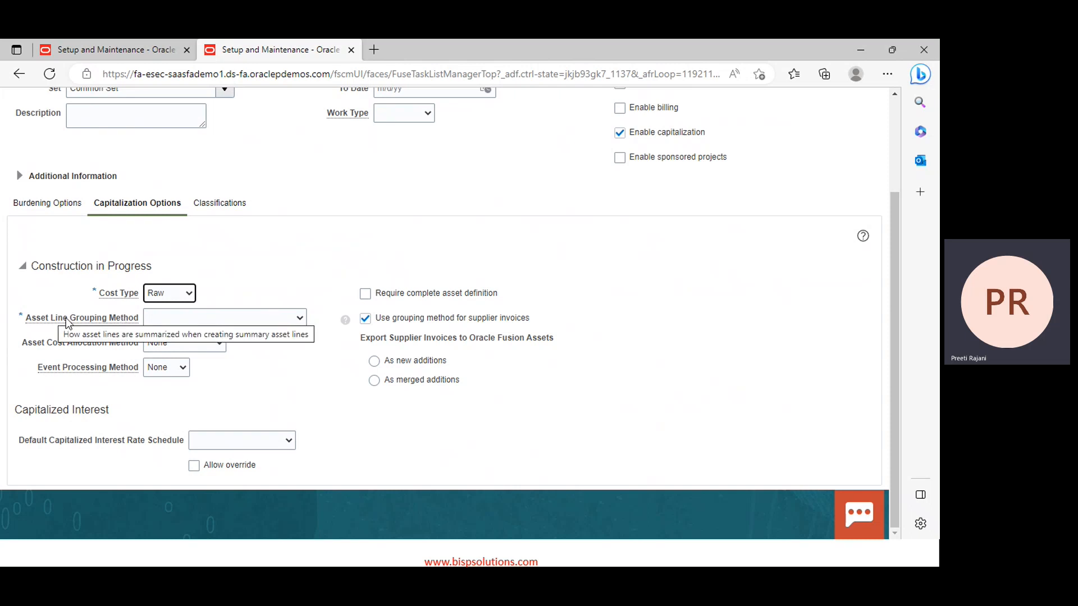
click(218, 320)
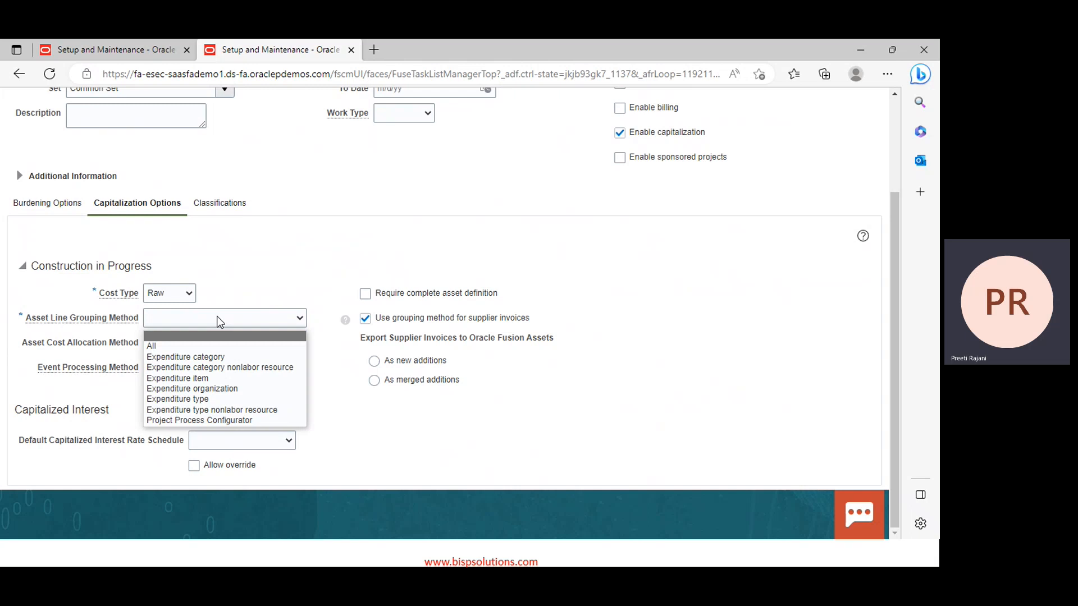
click(154, 349)
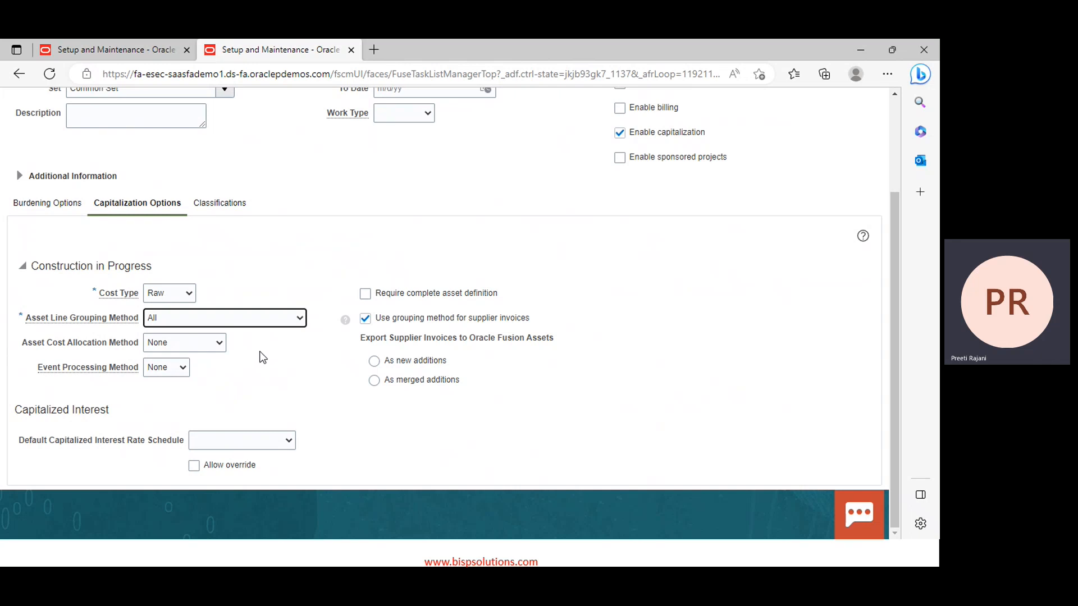
click(214, 349)
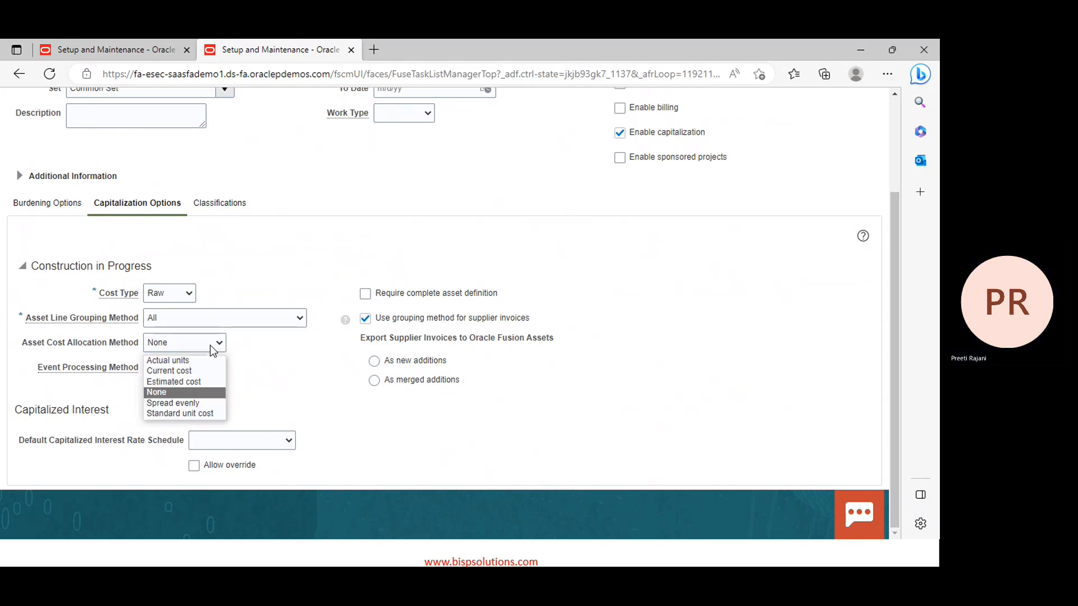
click(213, 349)
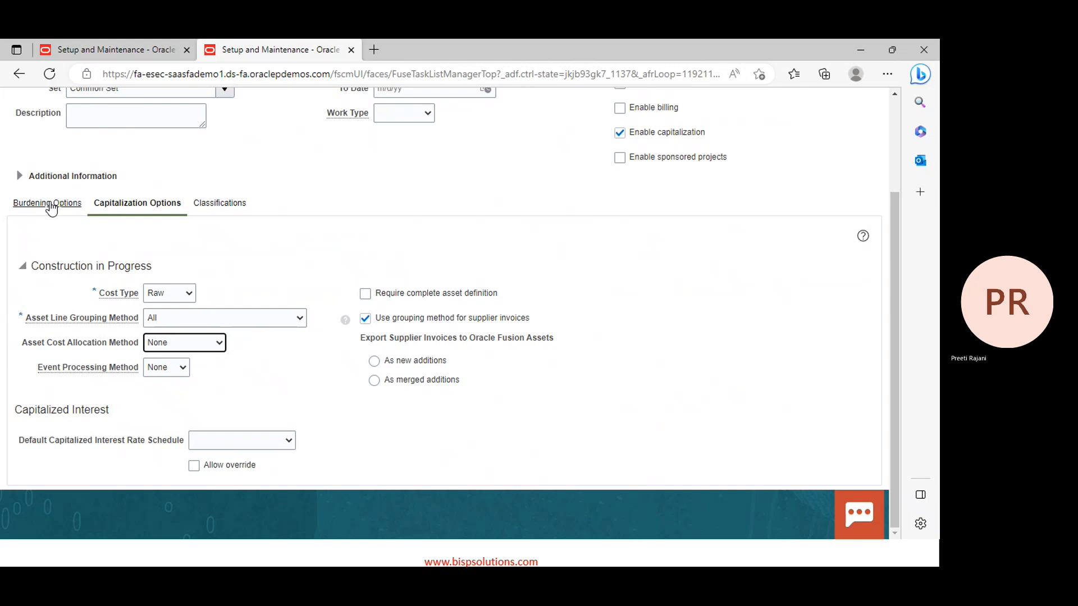
scroll(694, 165, up, 3)
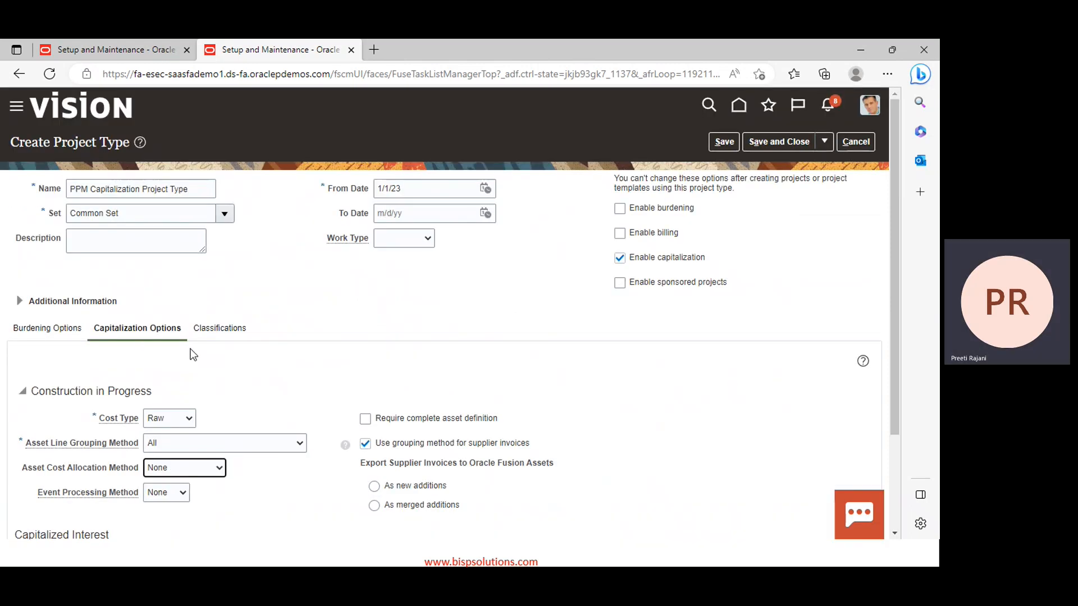
Check the burdening and classifications options, then save PPM Capitalization Project Type
click(40, 332)
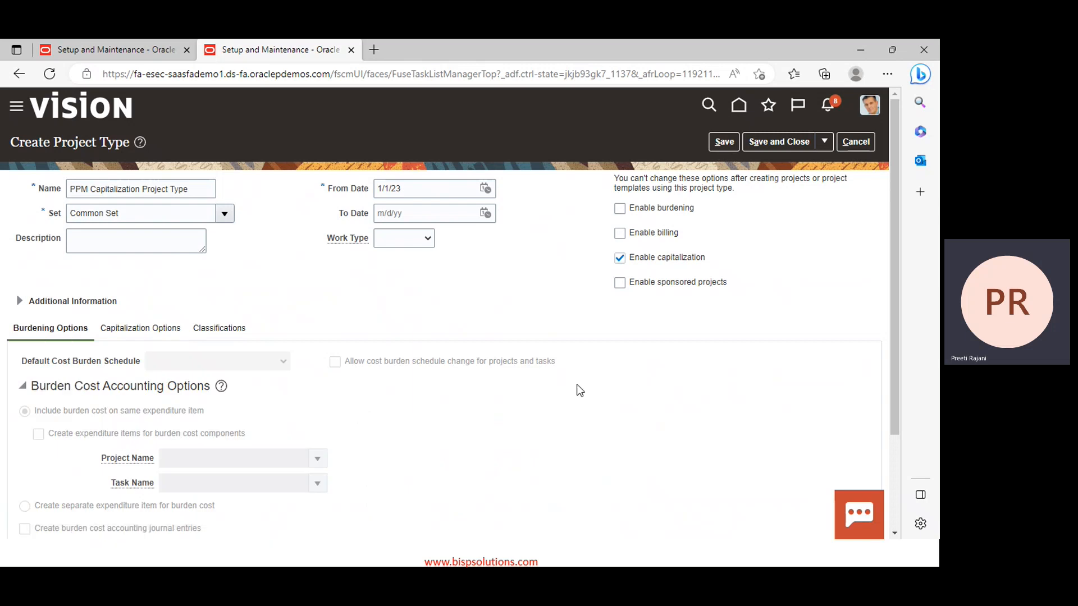
click(218, 332)
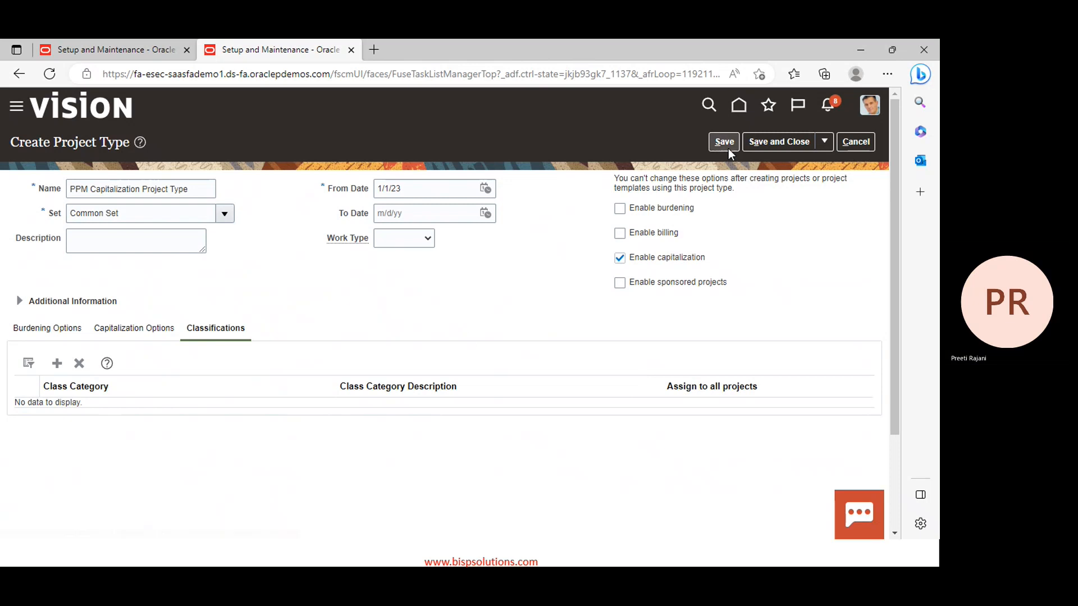
click(786, 140)
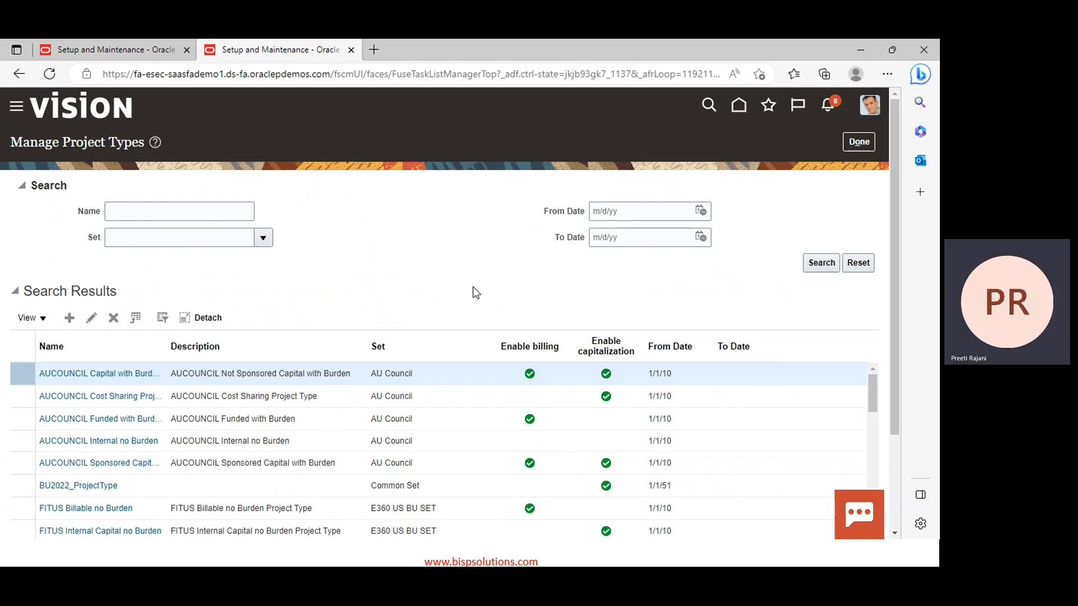
Review the full Manage Project Types results list, then close it to return to the Project Foundation tasks
scroll(472, 381, down, 3)
scroll(439, 281, down, 1)
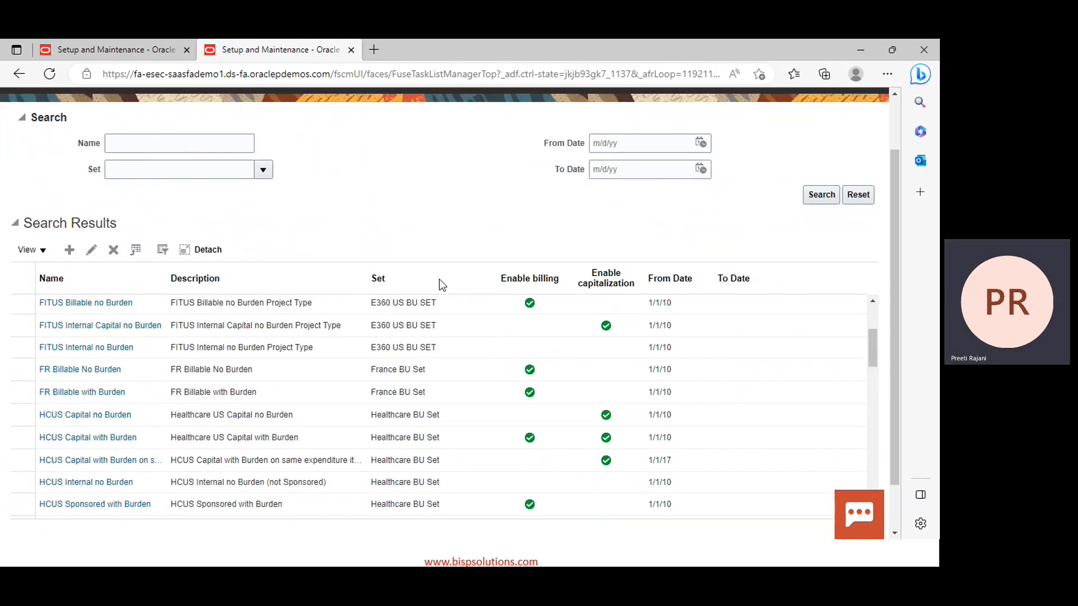
scroll(440, 281, down, 1)
scroll(505, 281, down, 3)
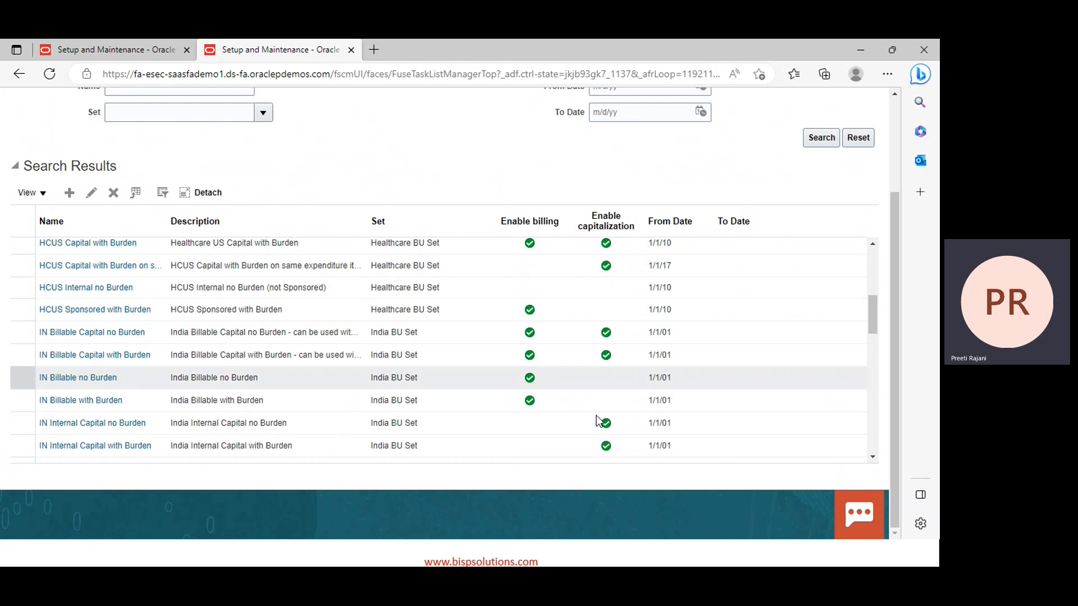
scroll(146, 387, down, 3)
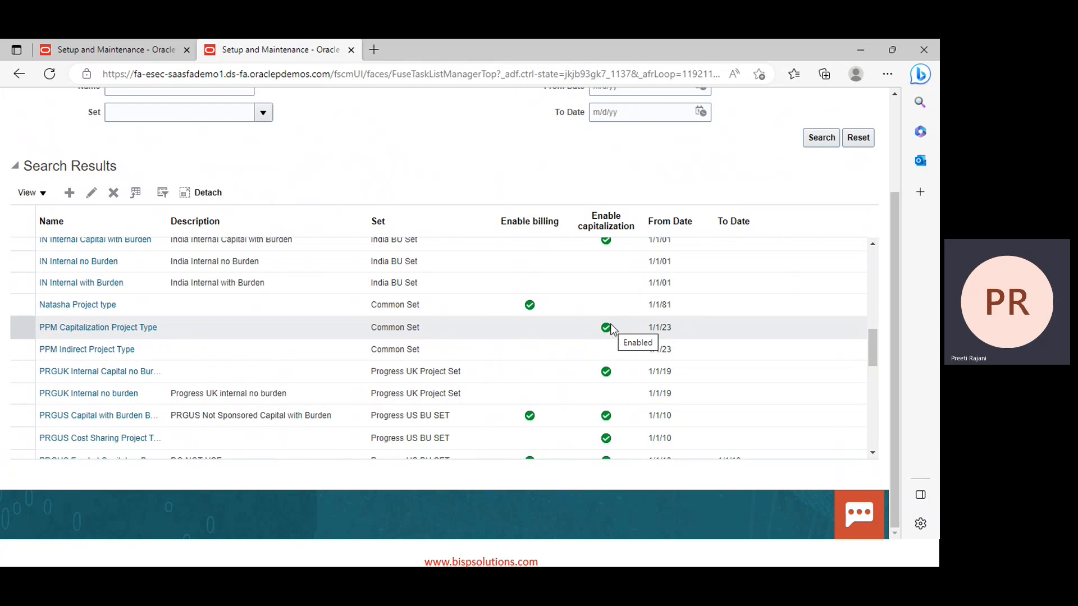
scroll(612, 330, up, 4)
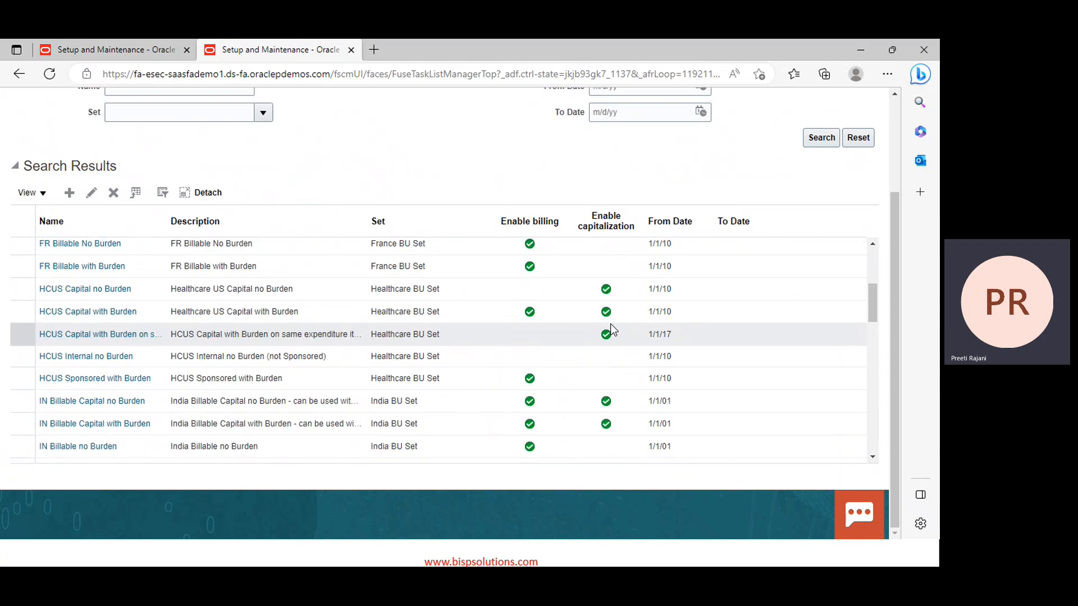
scroll(794, 137, up, 3)
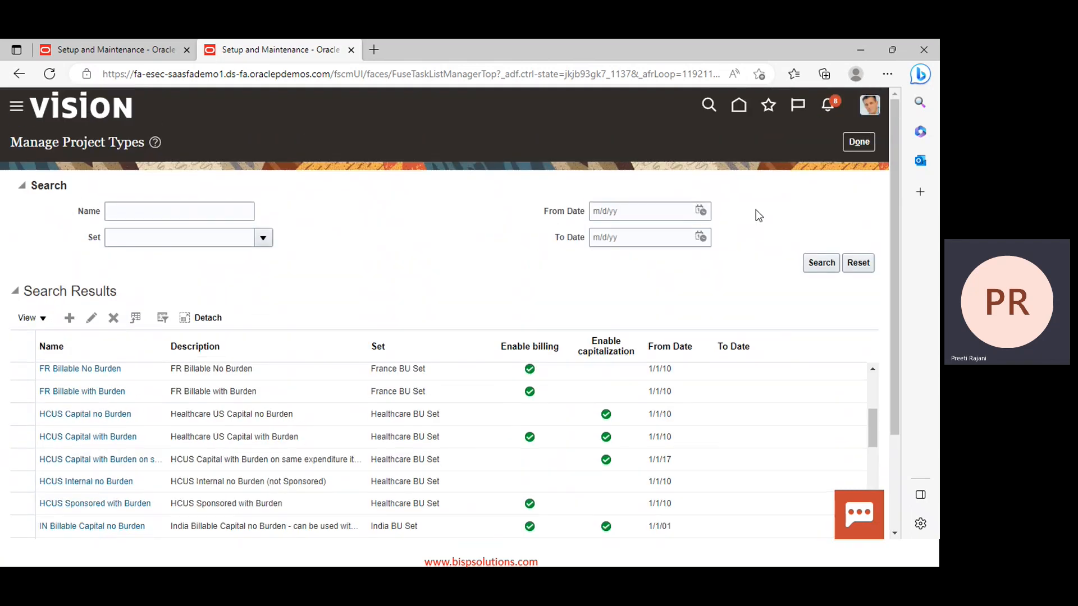
click(858, 142)
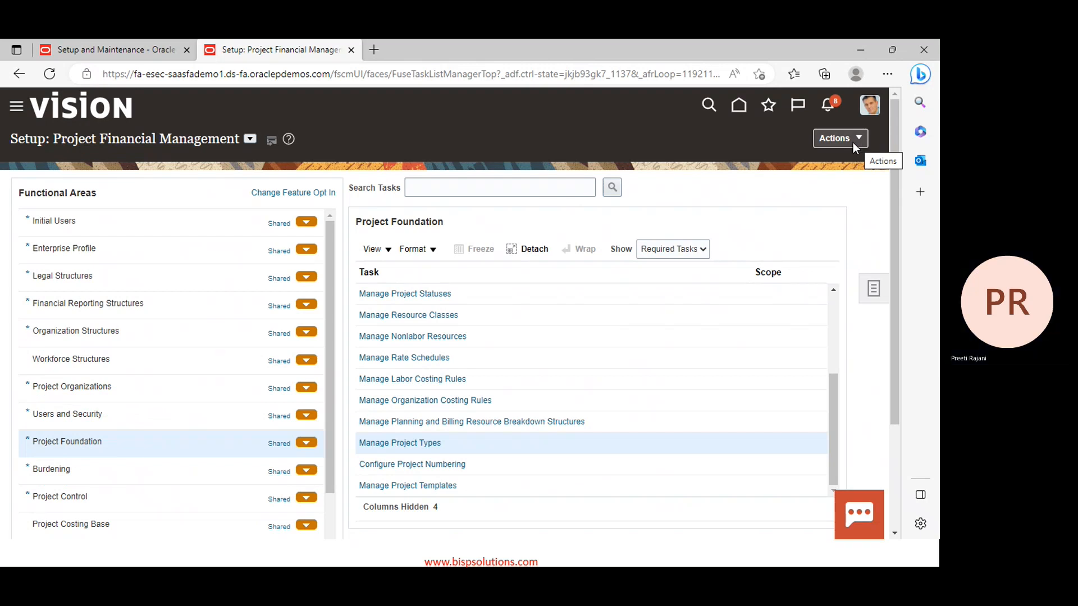
On the Day 3 topics slide, colour the 'Manage Project Types' line blue, then go back to Oracle
key(alt+Tab)
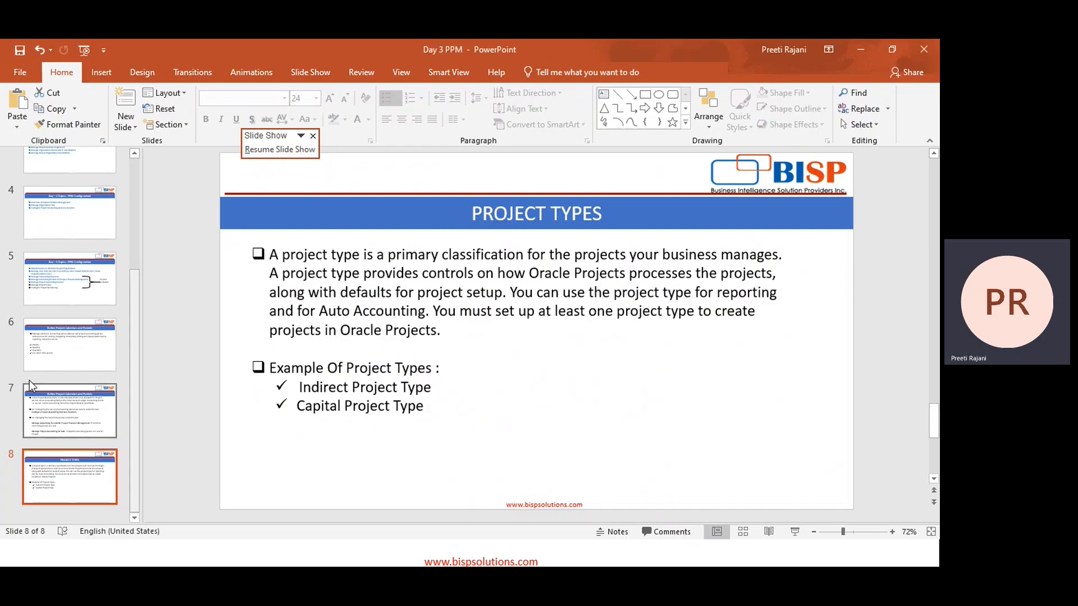
click(56, 281)
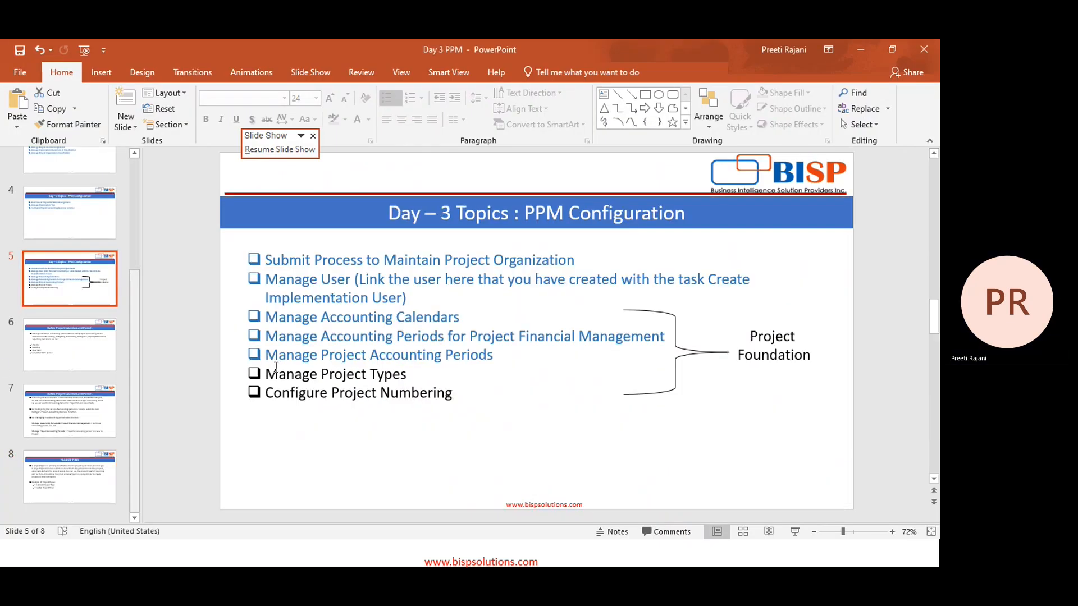
drag(266, 375, 462, 375)
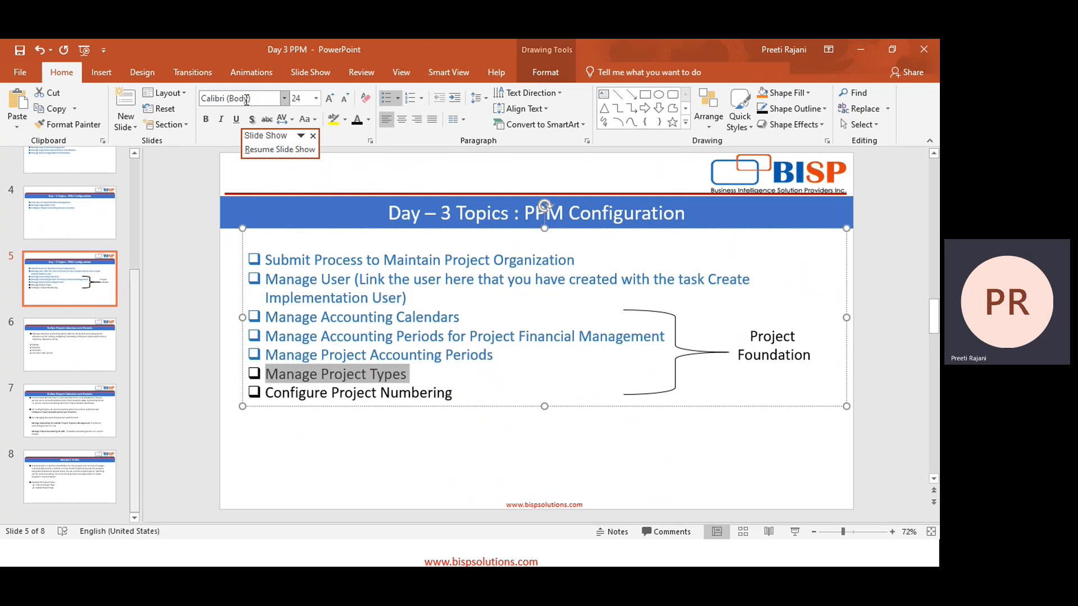
click(369, 120)
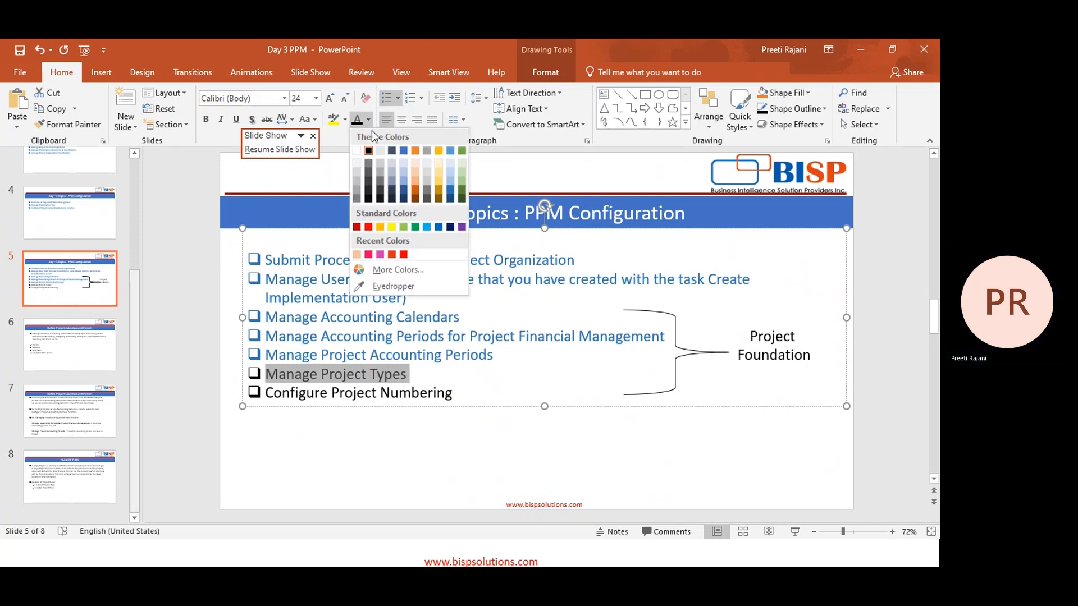
click(448, 186)
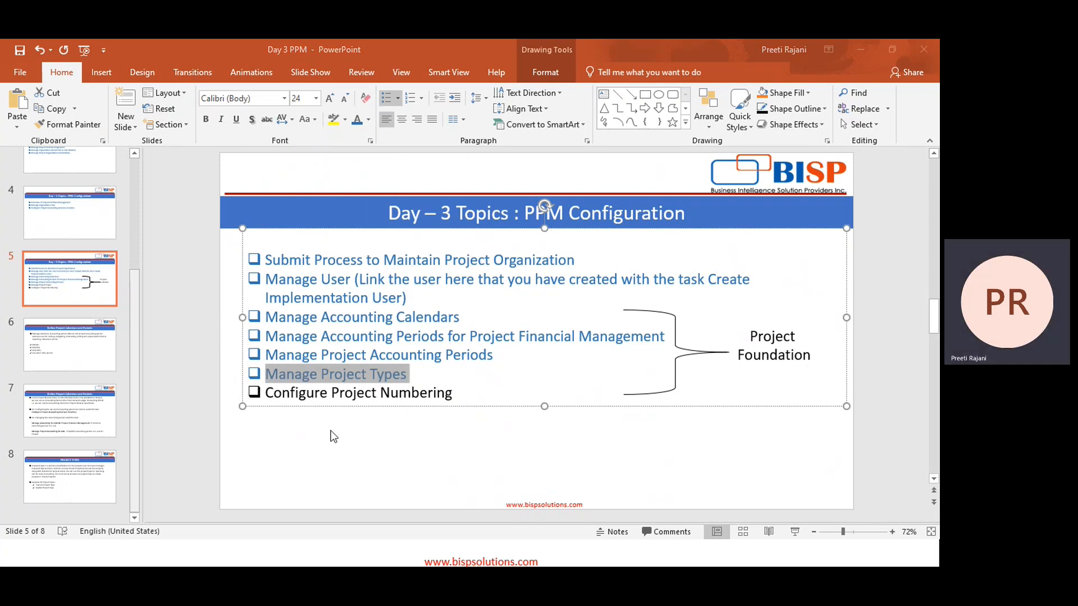
key(alt+Tab)
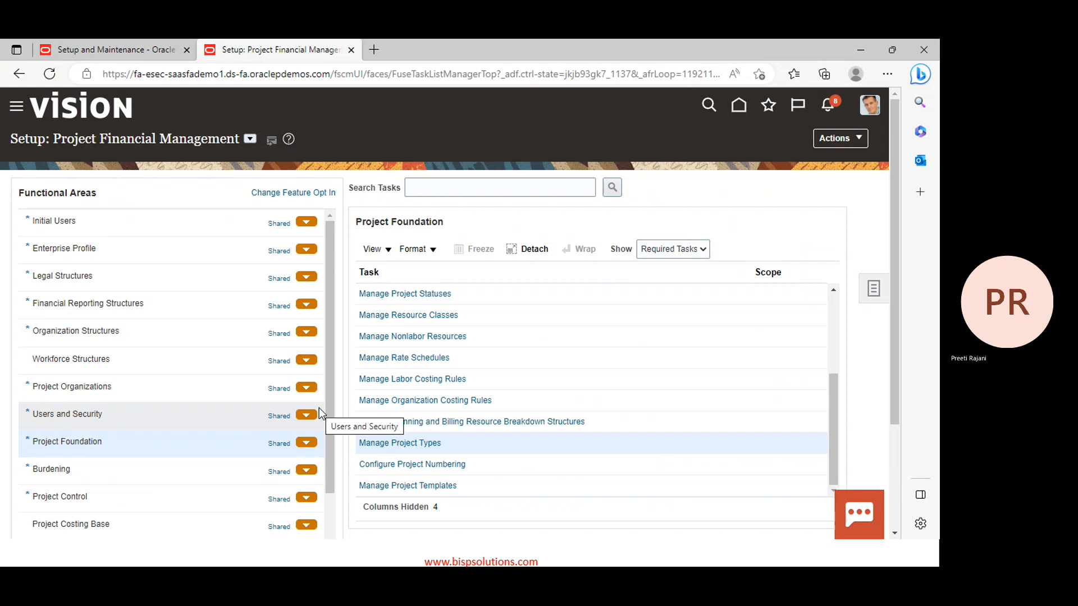
Open Configure Project Numbering and try configuring number overrides by Business Unit, answering the warning
click(392, 466)
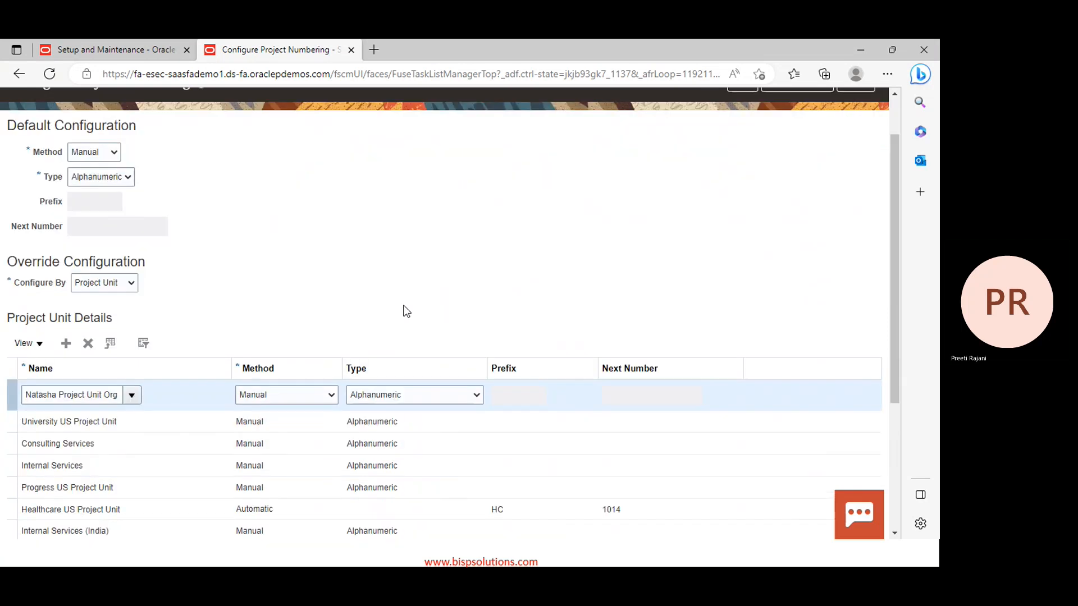
scroll(309, 308, down, 3)
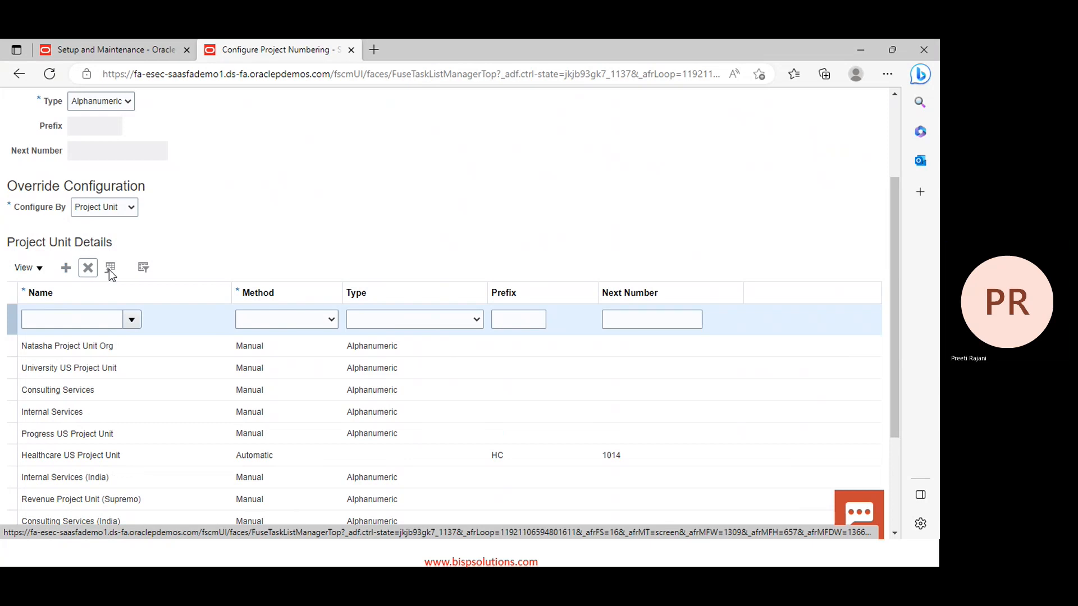
scroll(326, 207, up, 3)
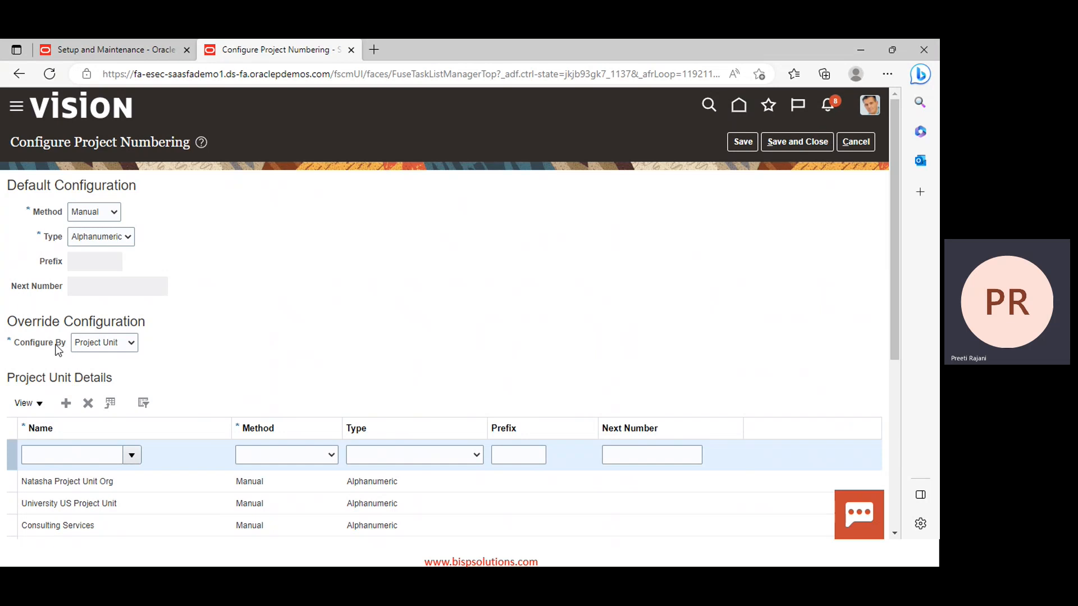
click(101, 347)
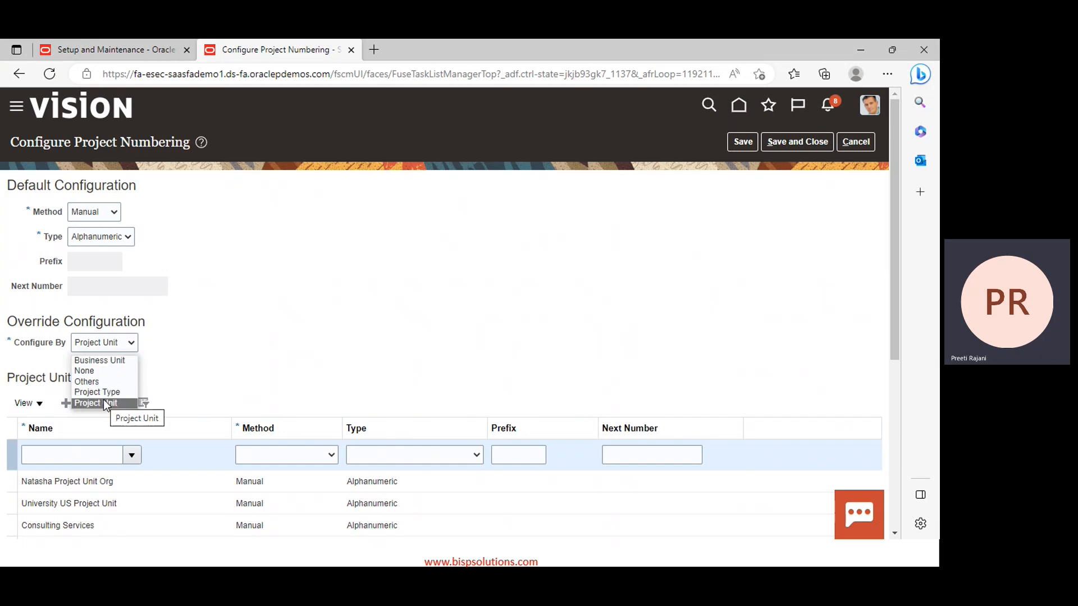
click(107, 362)
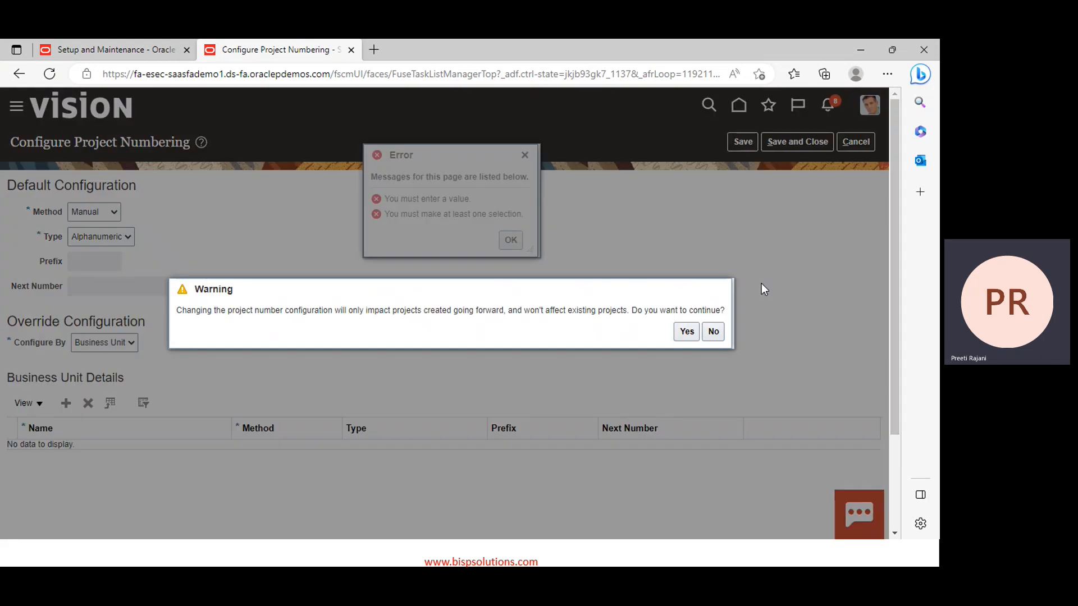
click(710, 331)
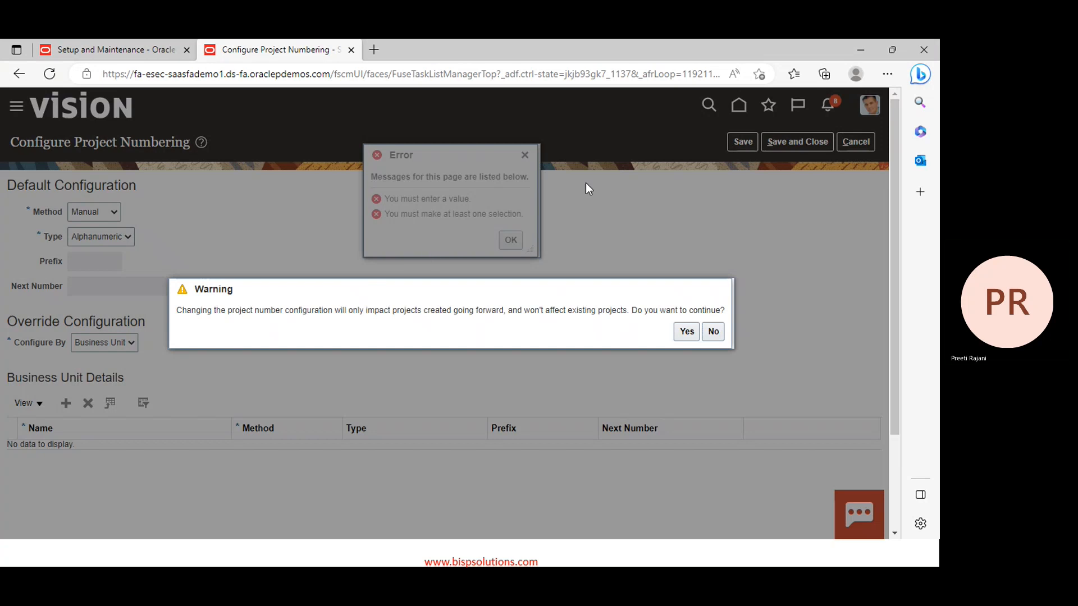
click(712, 331)
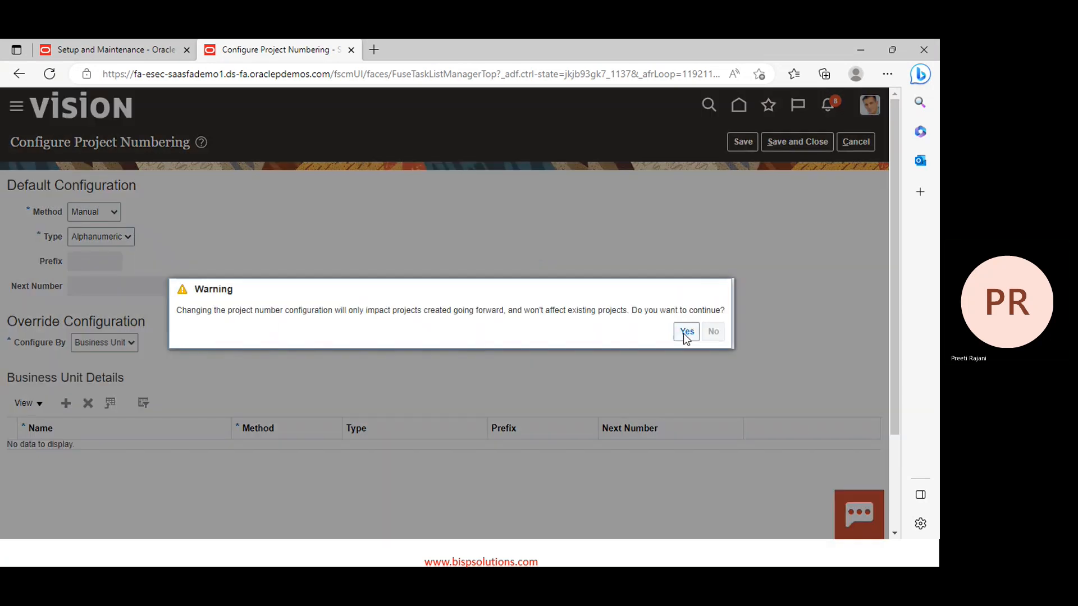
click(686, 332)
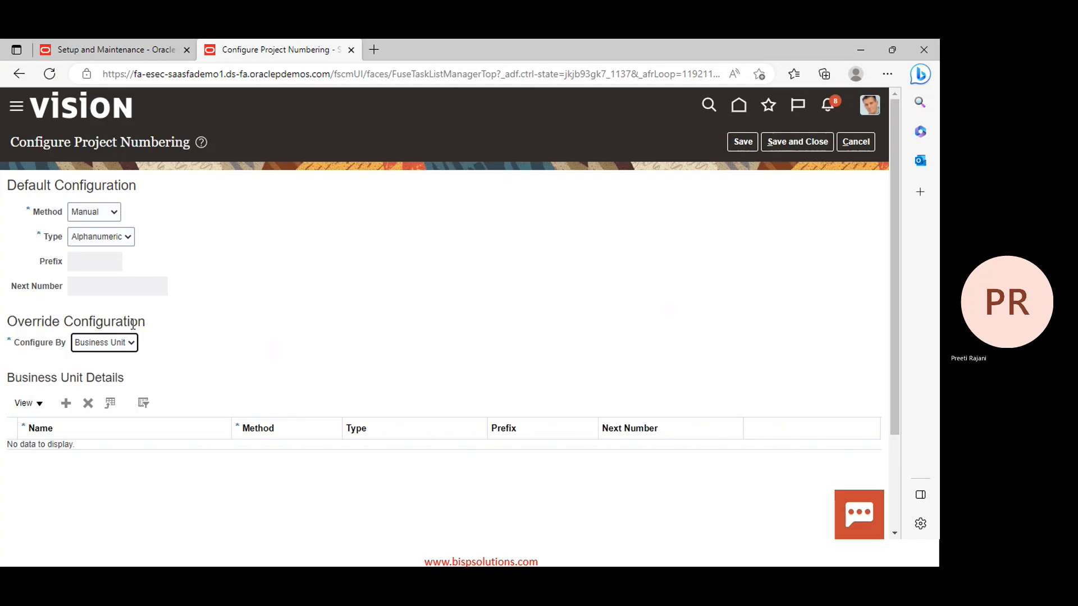
Set Configure By back to Project Unit, cancel without saving, and reopen Configure Project Numbering
click(113, 343)
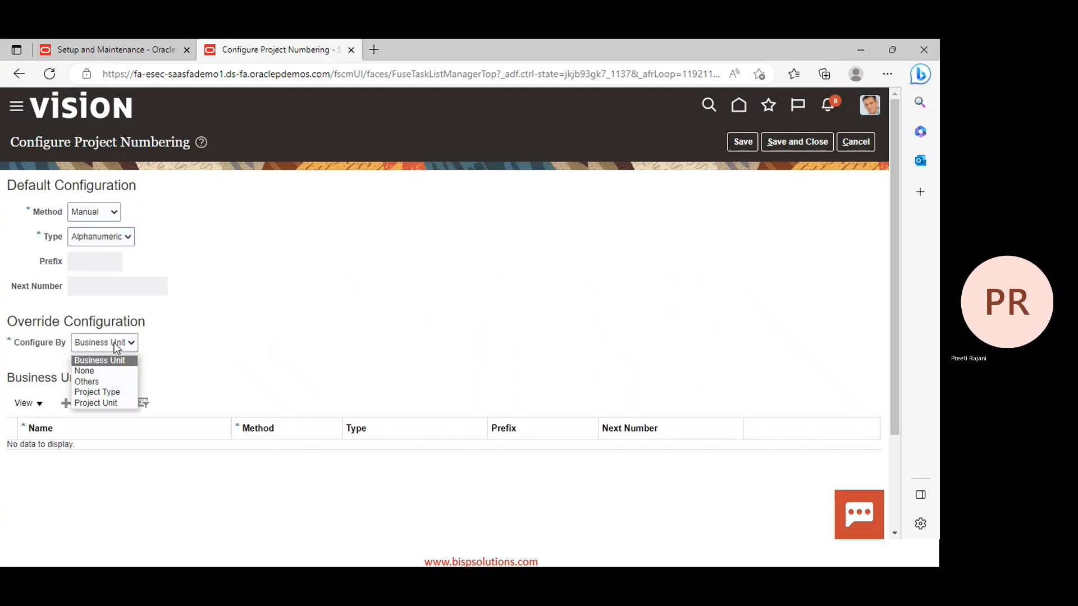
click(96, 403)
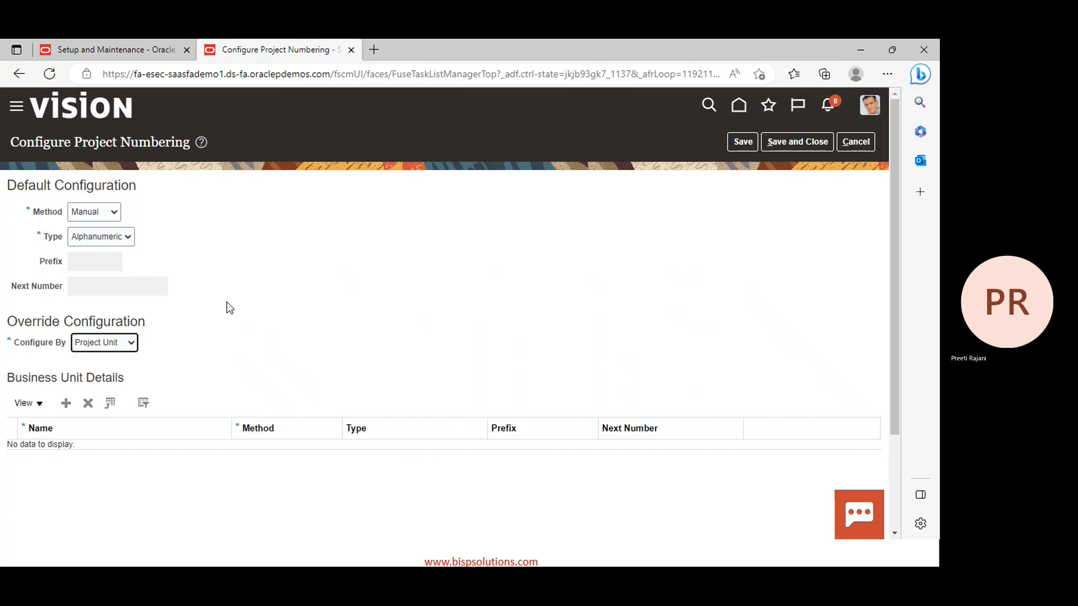
scroll(365, 337, down, 2)
scroll(505, 291, up, 1)
scroll(577, 263, up, 1)
right_click(274, 326)
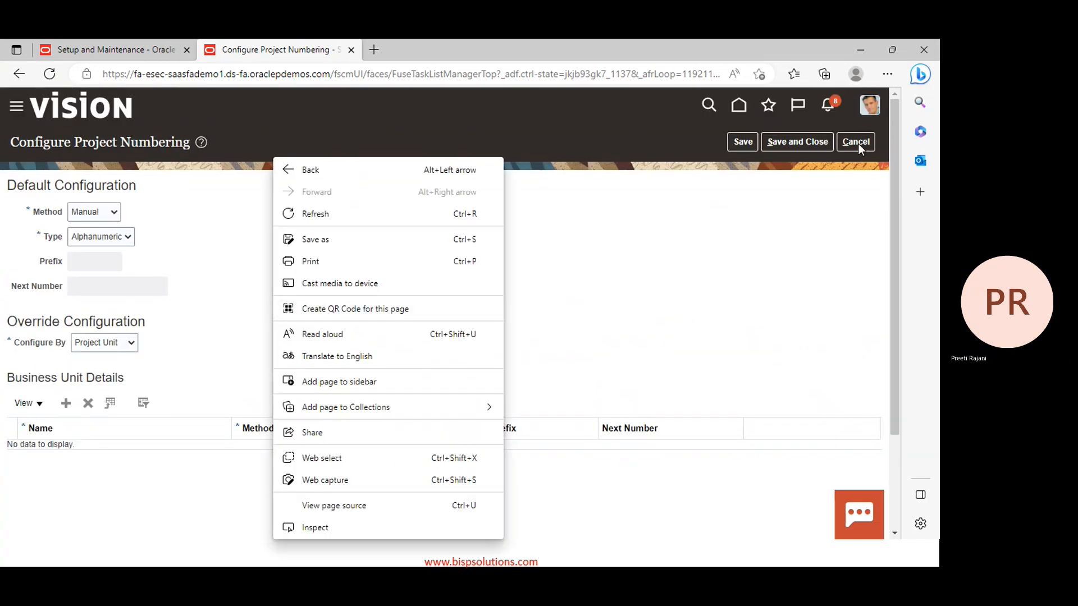
click(858, 144)
click(857, 144)
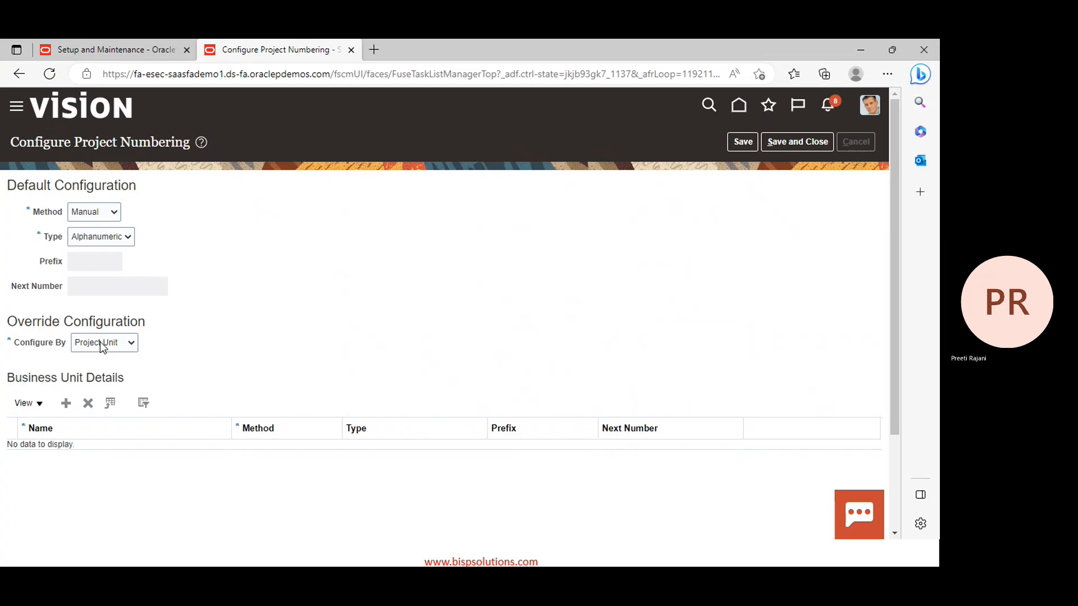
click(398, 464)
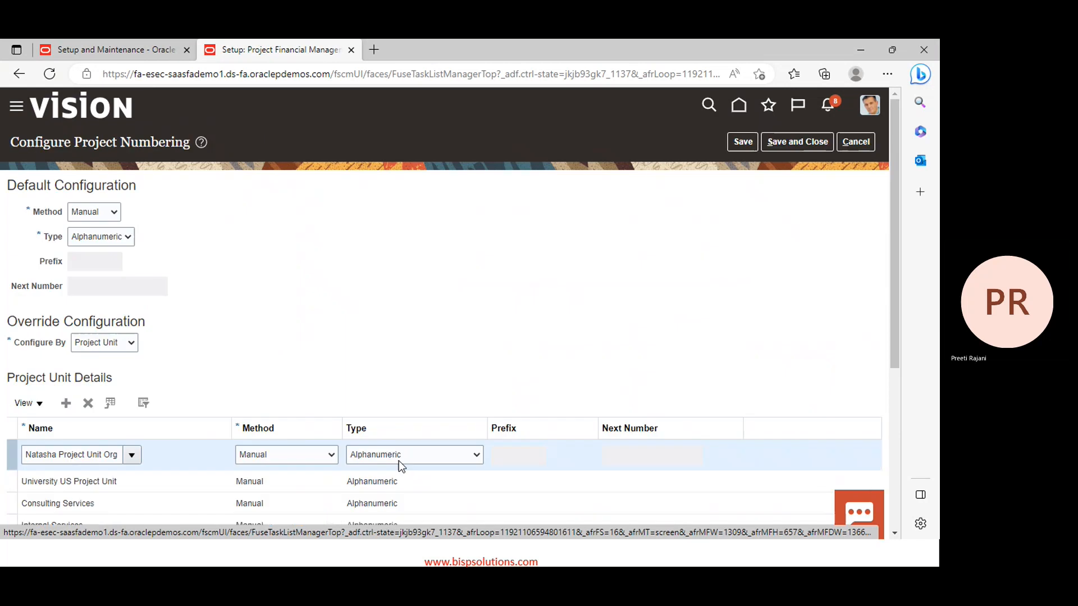
scroll(247, 331, down, 1)
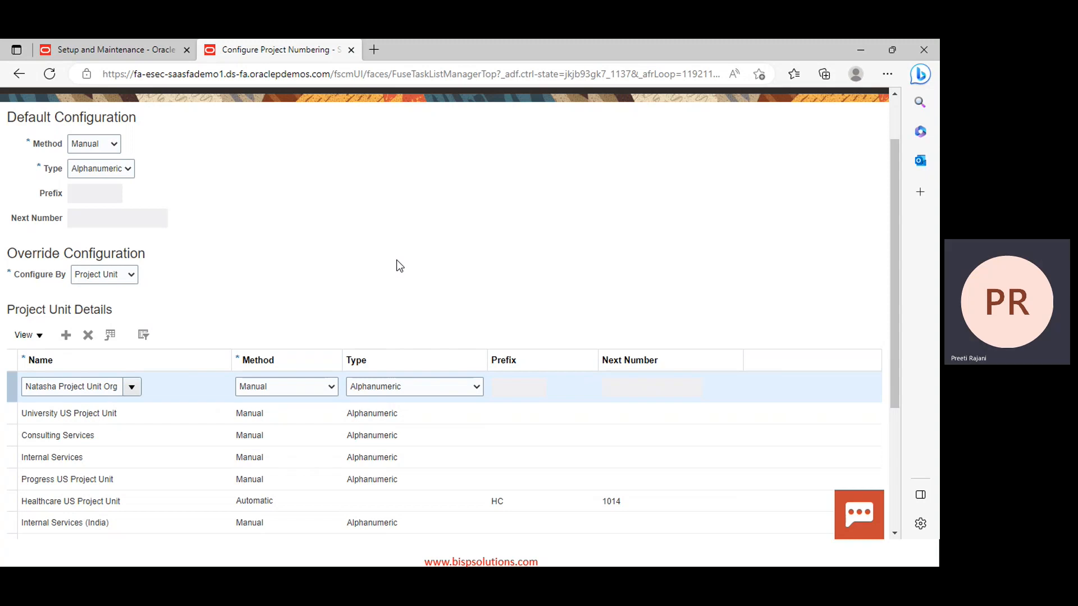
Add a PPM CONSULTING override row with Manual method and Alphanumeric type, then start another row
click(66, 335)
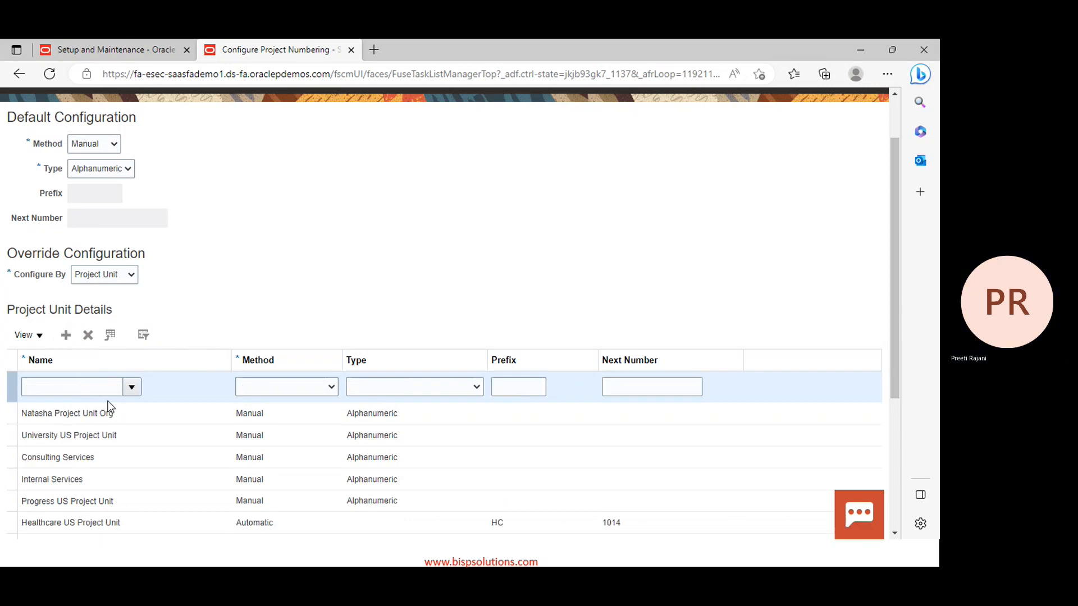
click(128, 392)
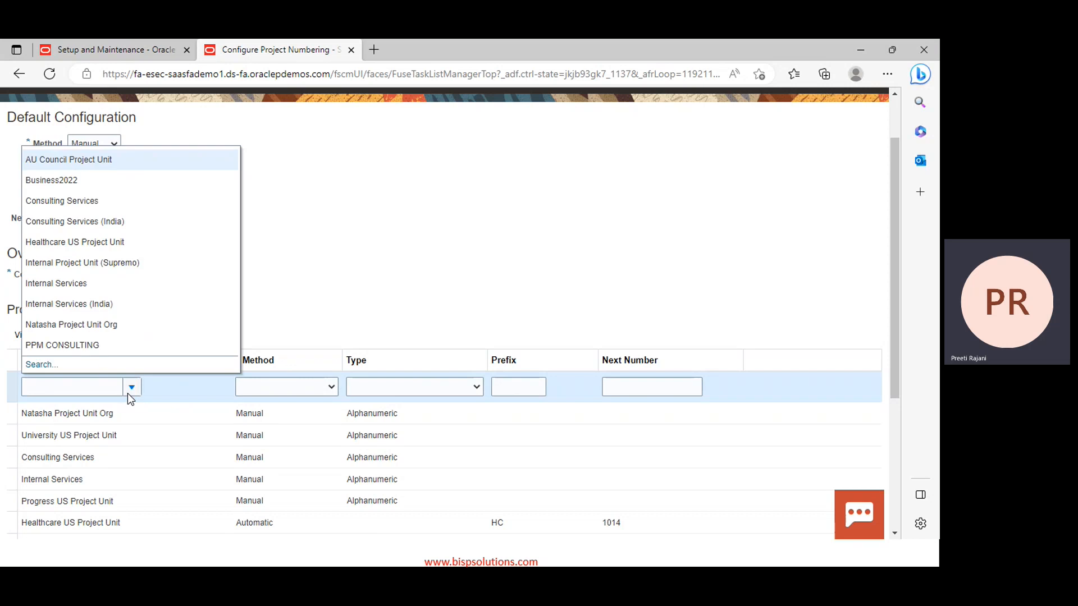
click(65, 344)
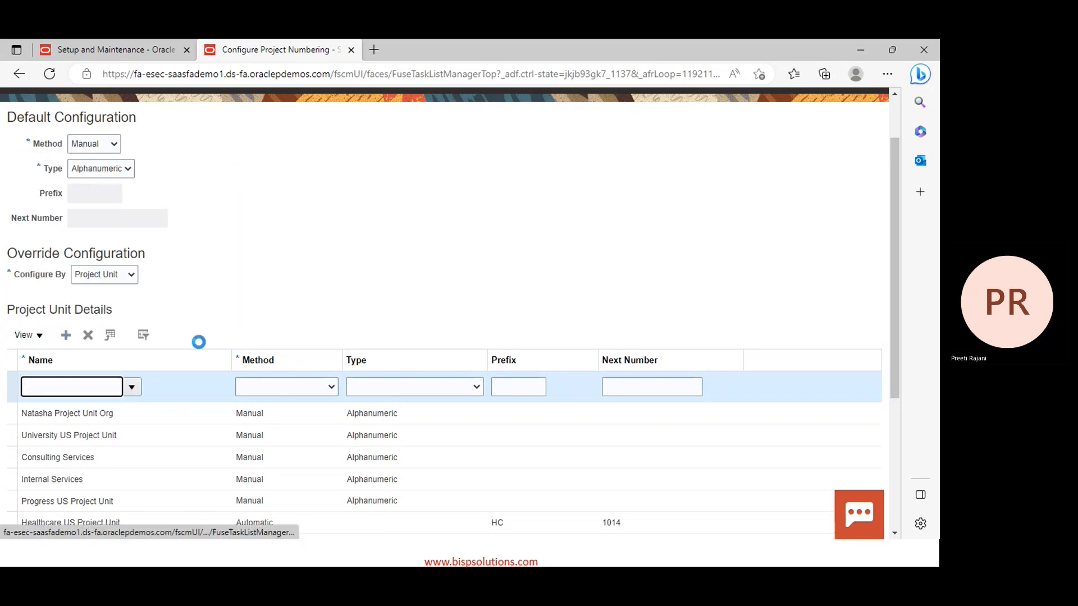
click(297, 387)
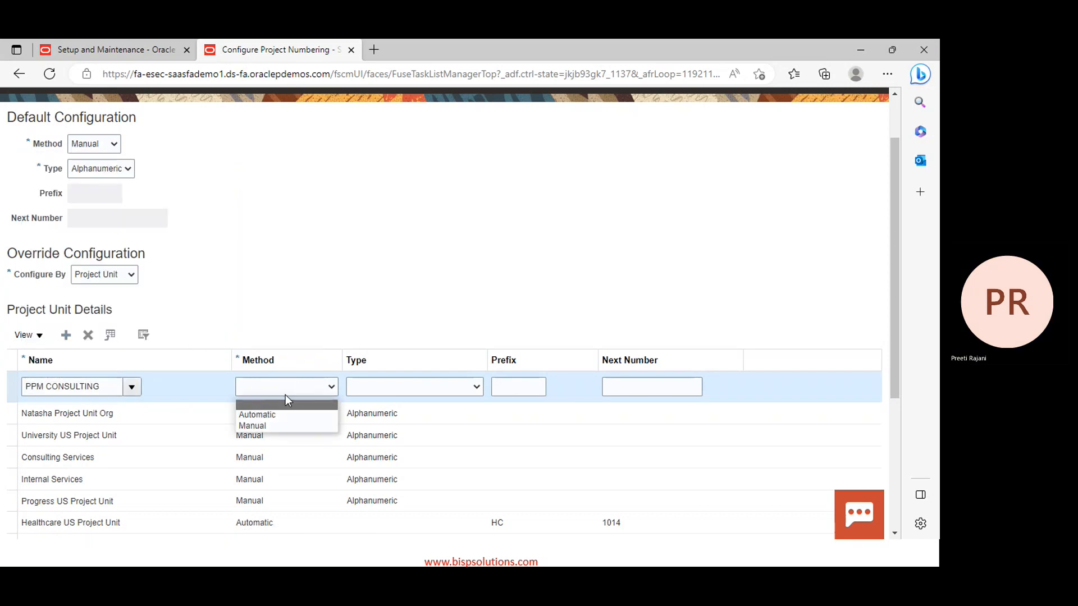
click(272, 426)
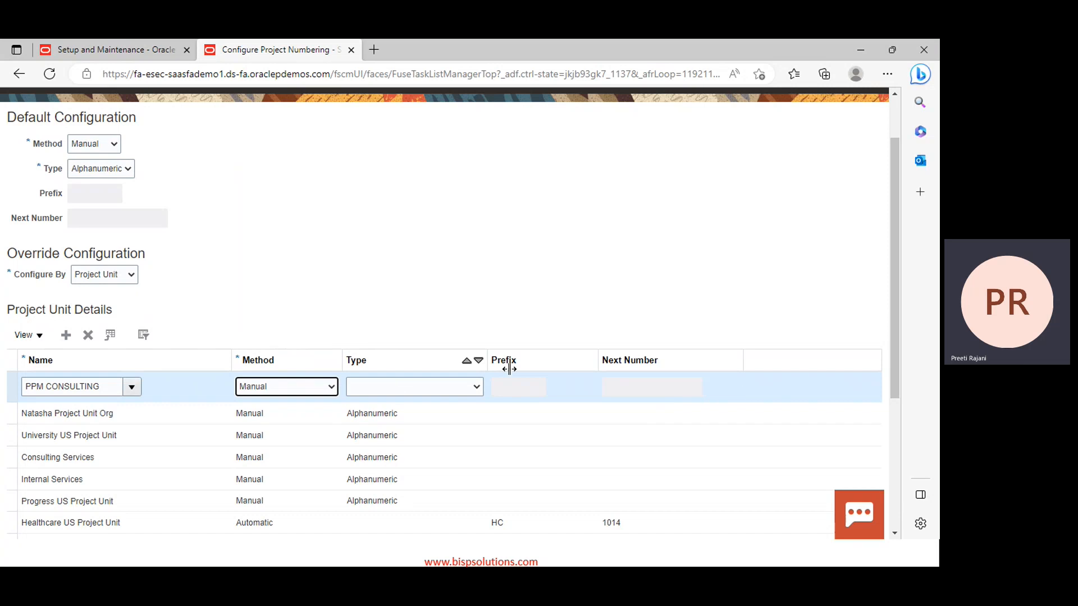
click(404, 389)
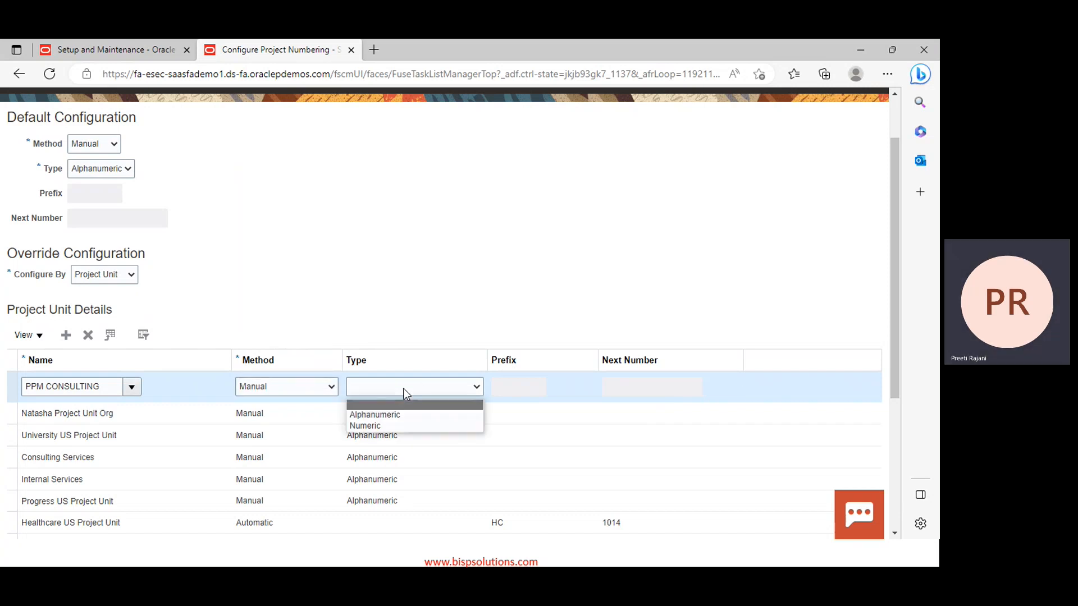
click(400, 416)
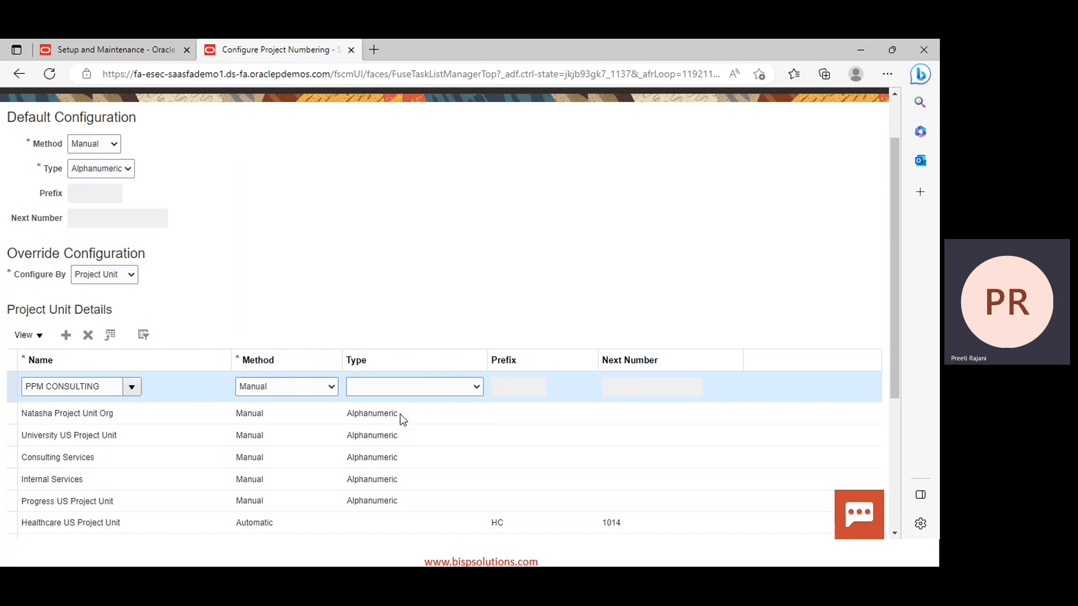
click(66, 335)
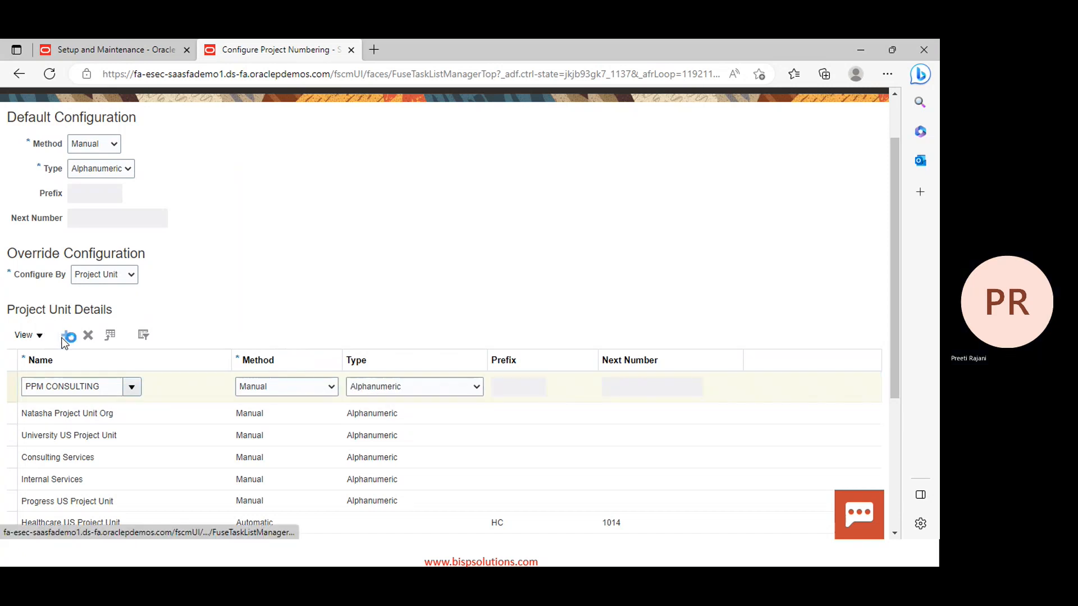
Search project units for 'ppm' and select PPM IMPLEMENTATION for the new override row
click(131, 387)
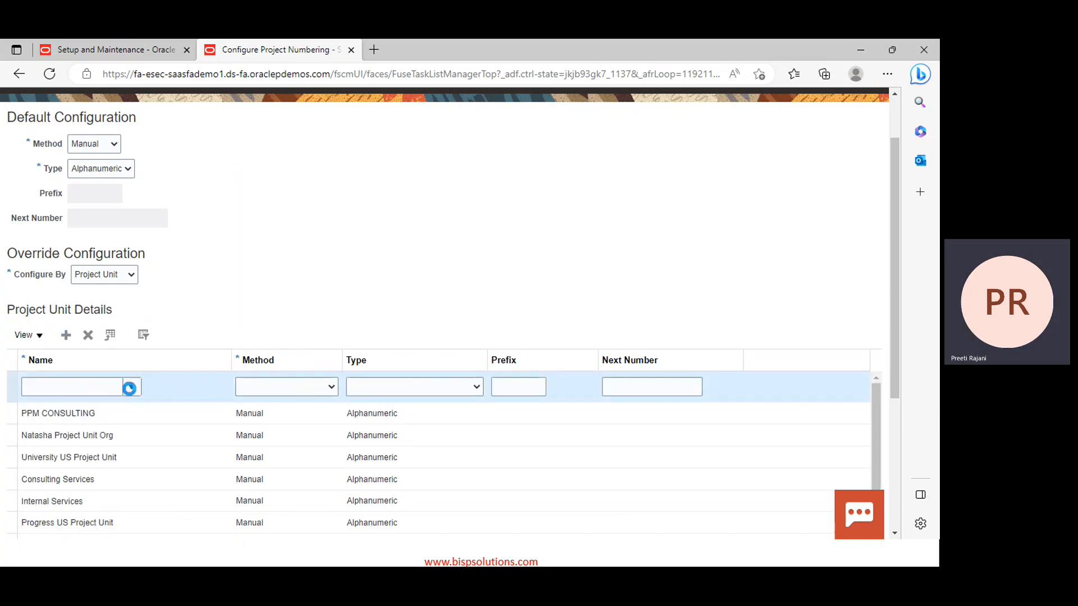
click(38, 298)
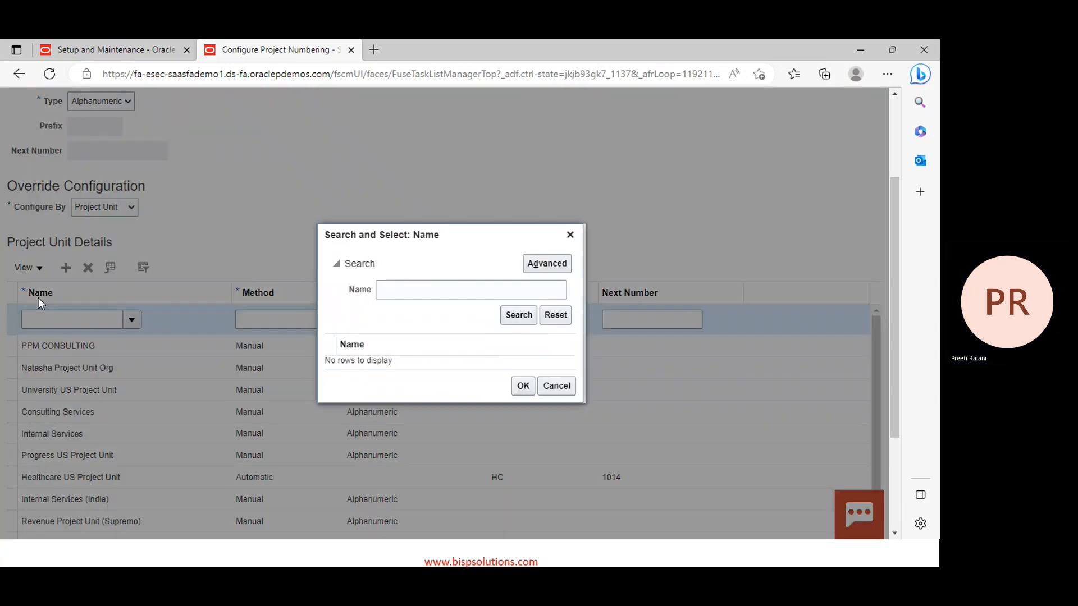
click(422, 290)
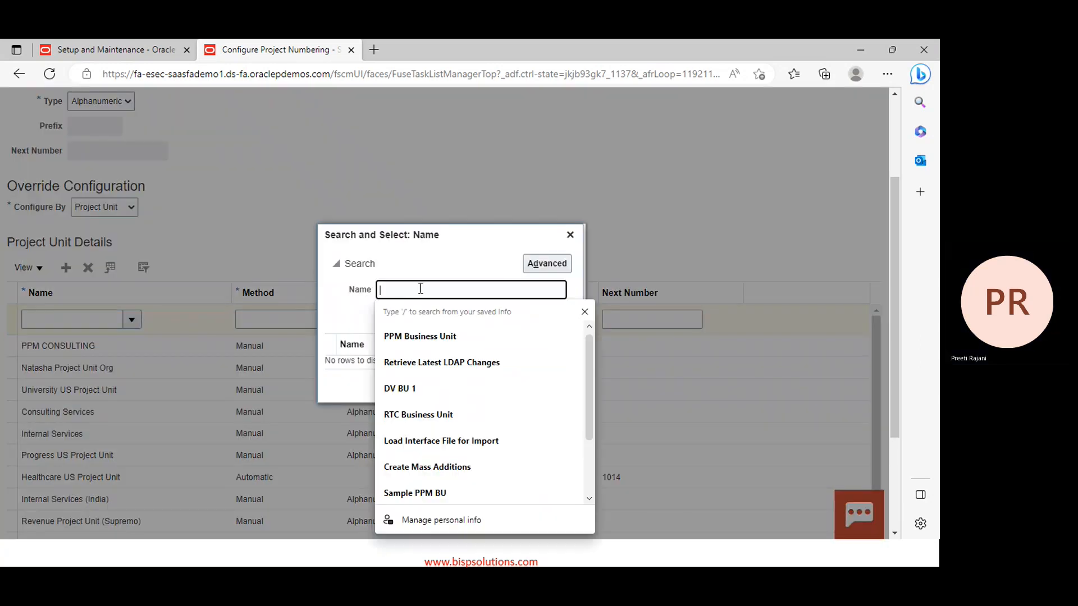
text(ppm)
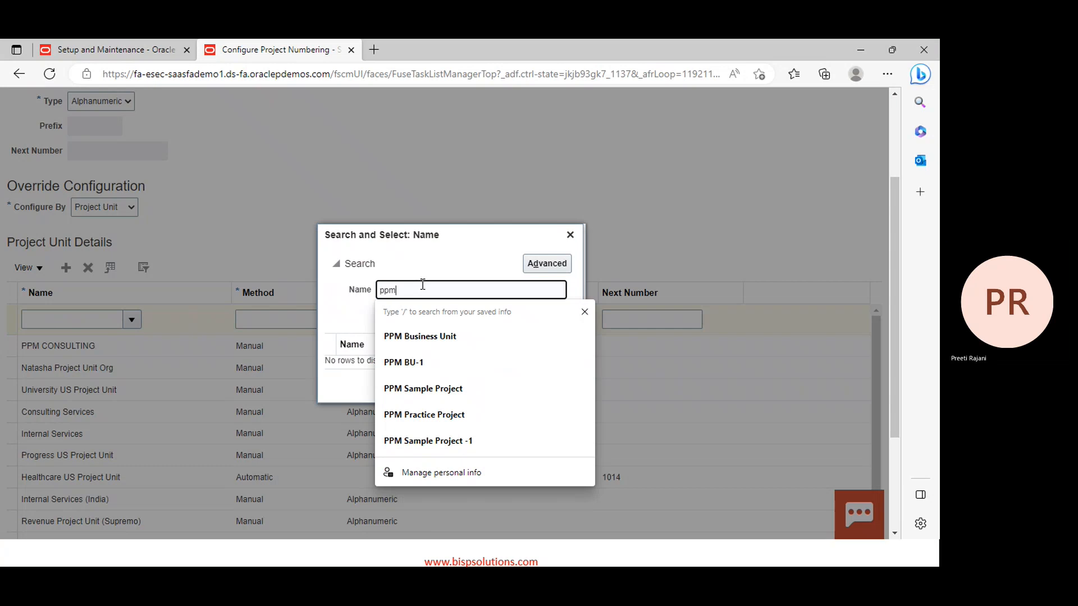
key(Return)
click(359, 362)
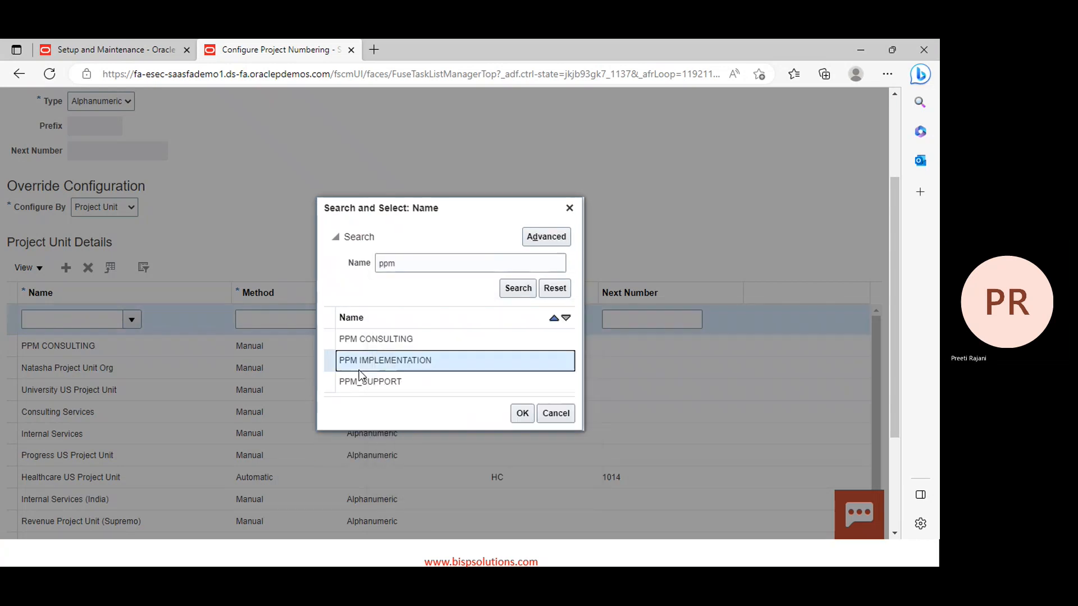
click(522, 413)
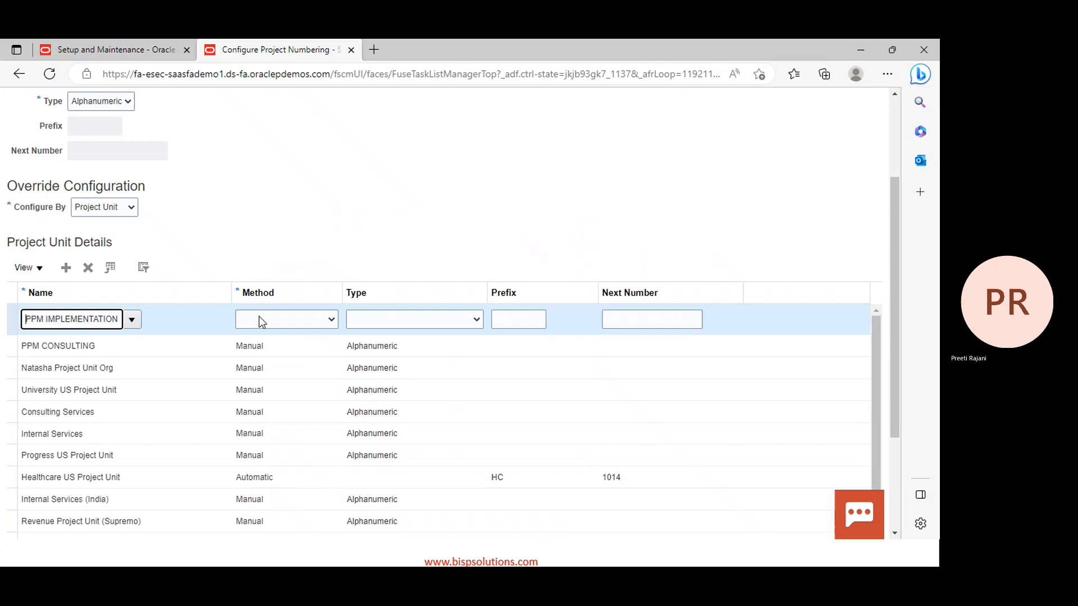
Try Automatic numbering for PPM IMPLEMENTATION with prefix PPM and value 000
click(259, 317)
click(254, 344)
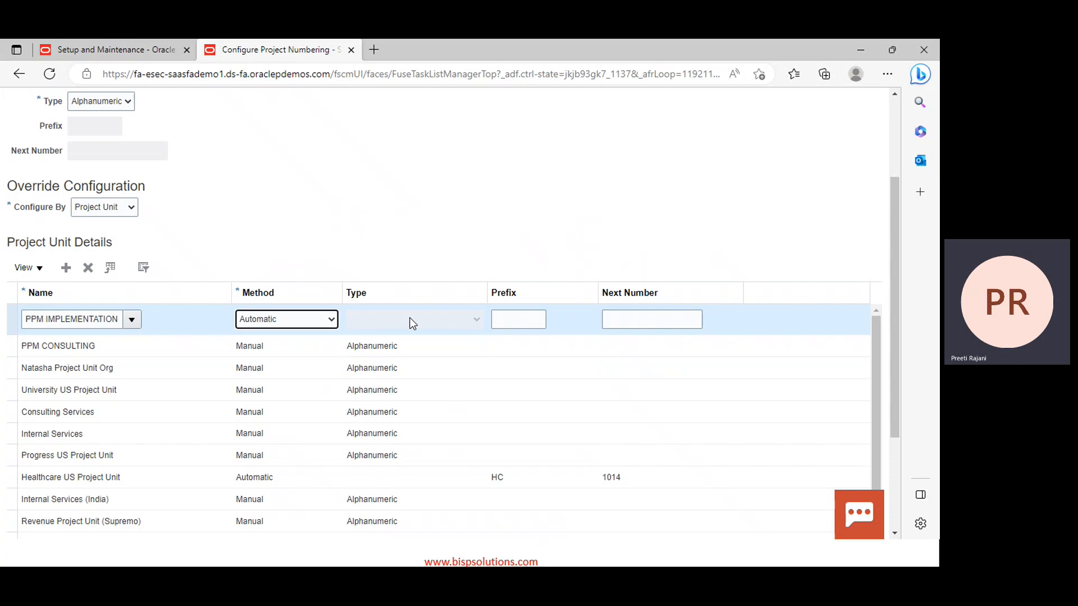
click(507, 320)
text(PPM)
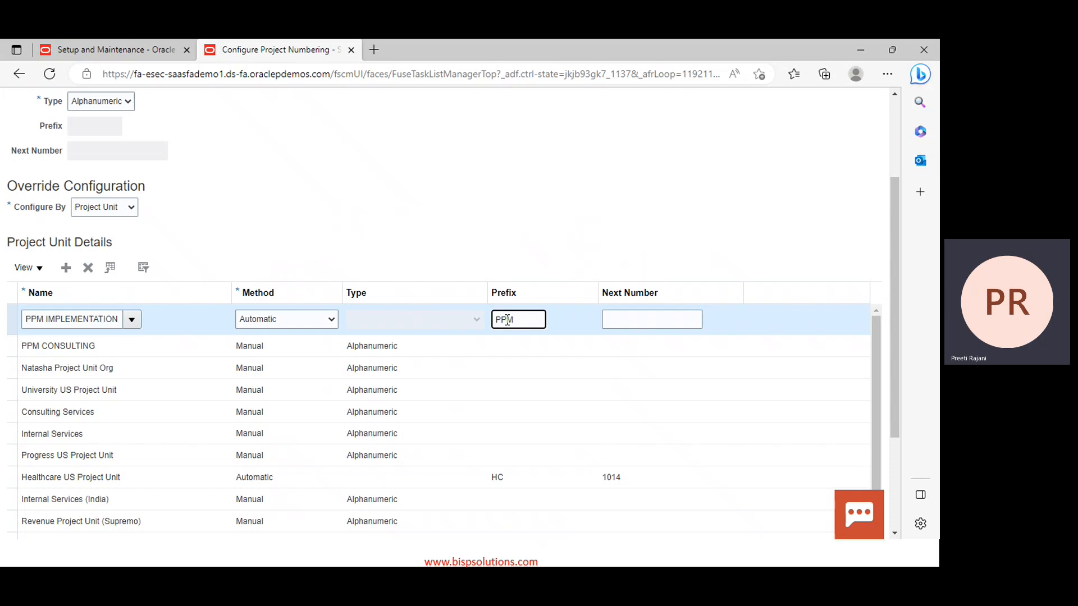
click(631, 325)
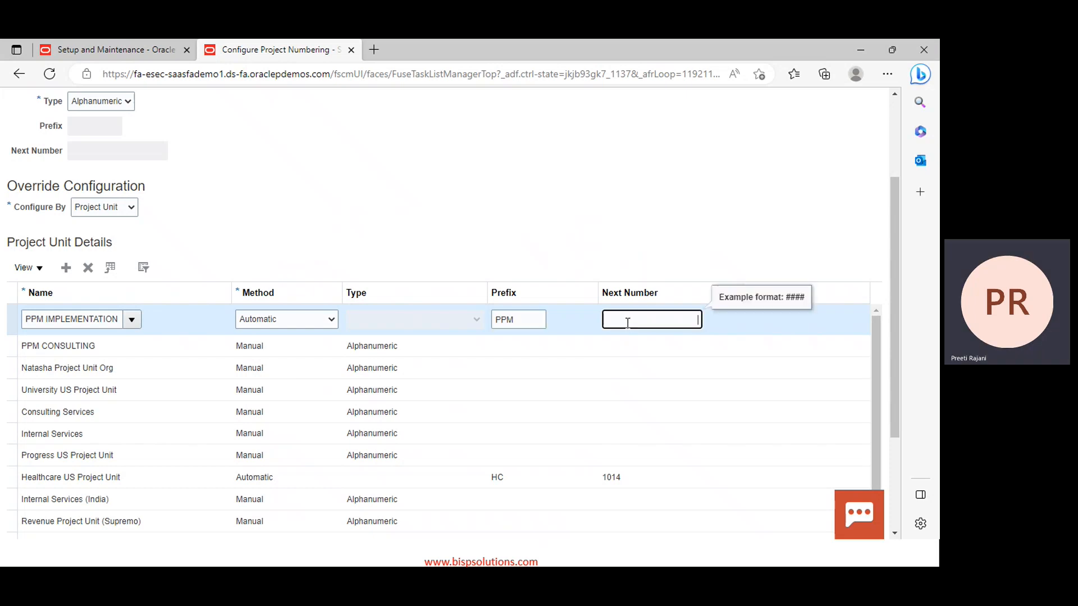
text(000)
Switch PPM IMPLEMENTATION to Manual method and, after the missing-Type error, set type Alphanumeric
click(297, 320)
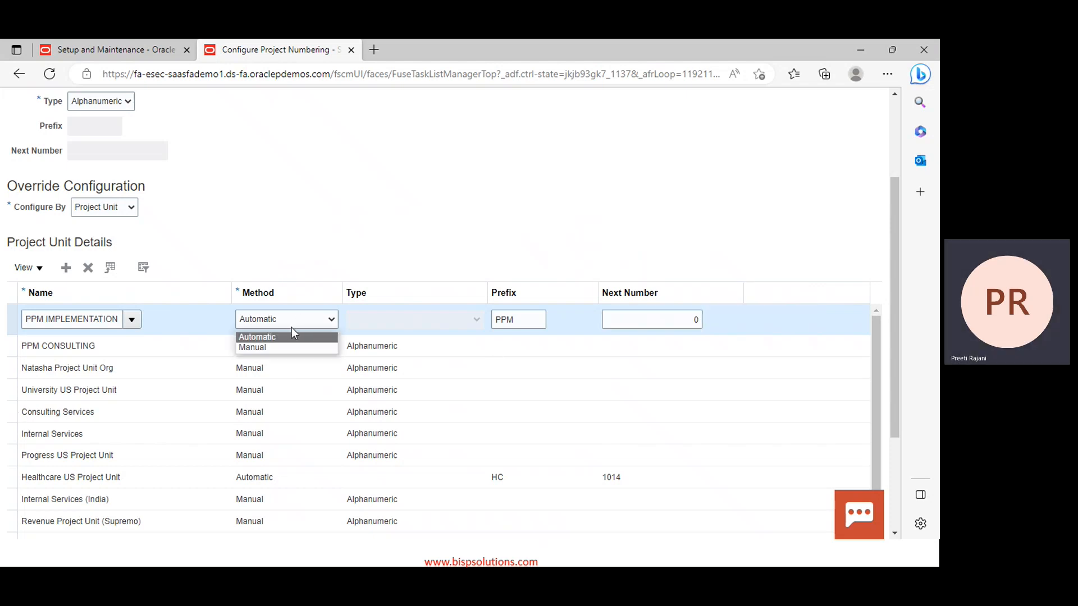
click(256, 349)
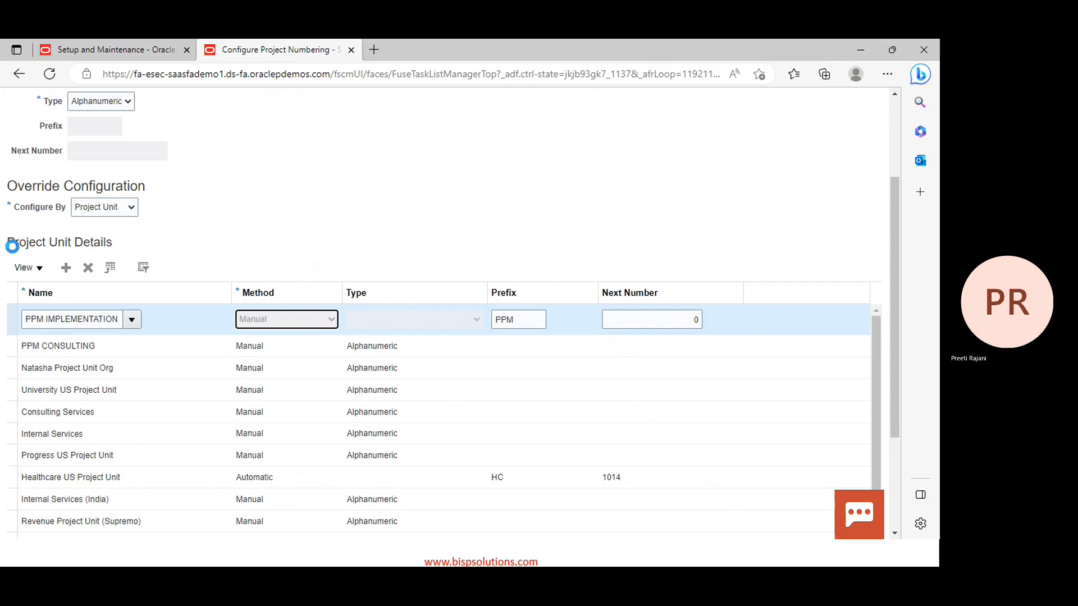
click(67, 268)
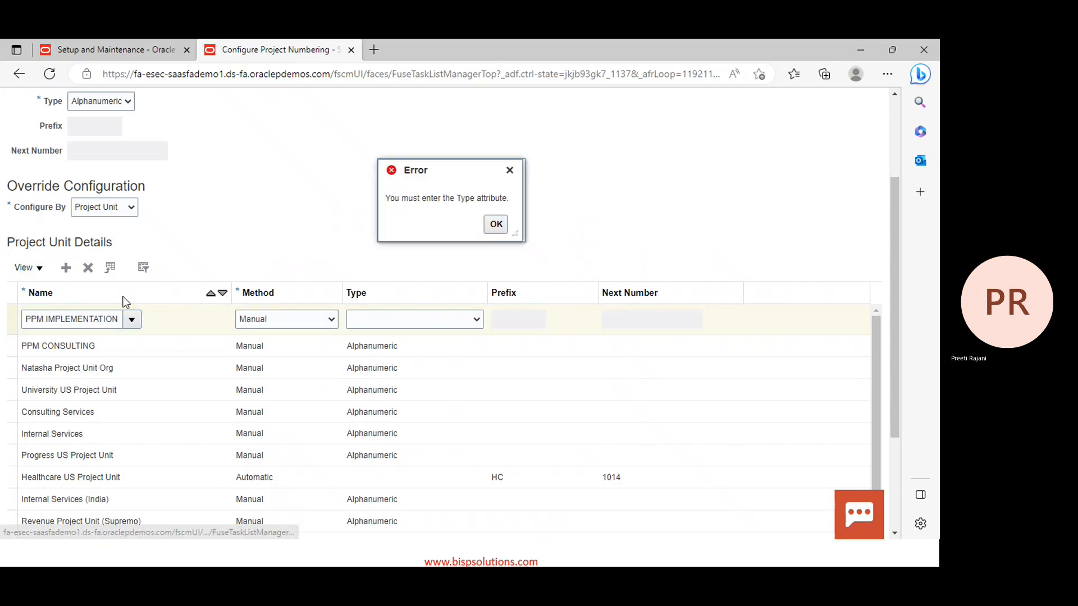
click(495, 224)
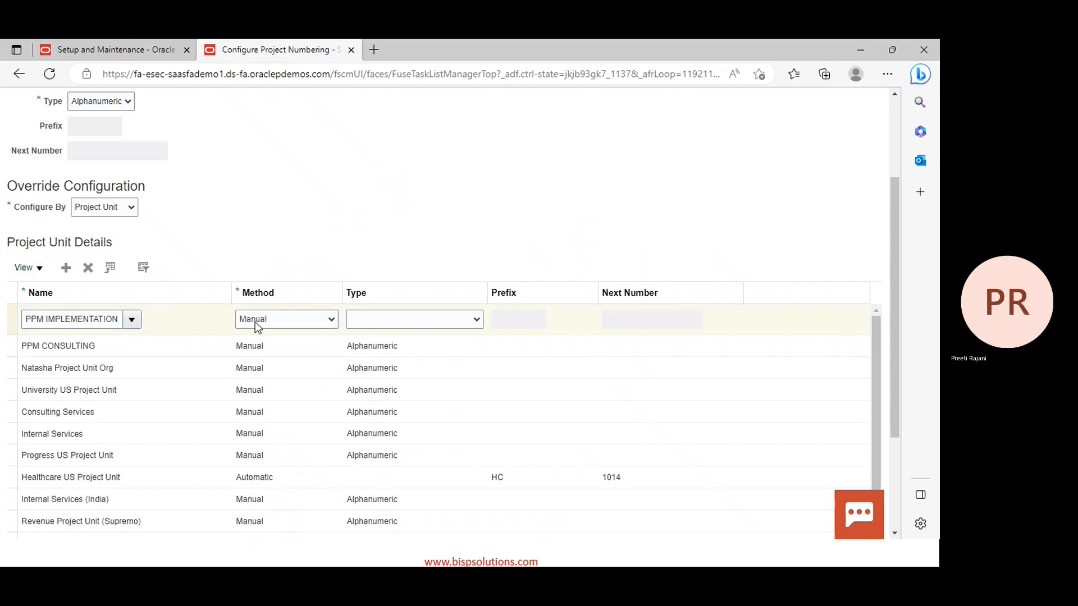
click(409, 321)
click(393, 348)
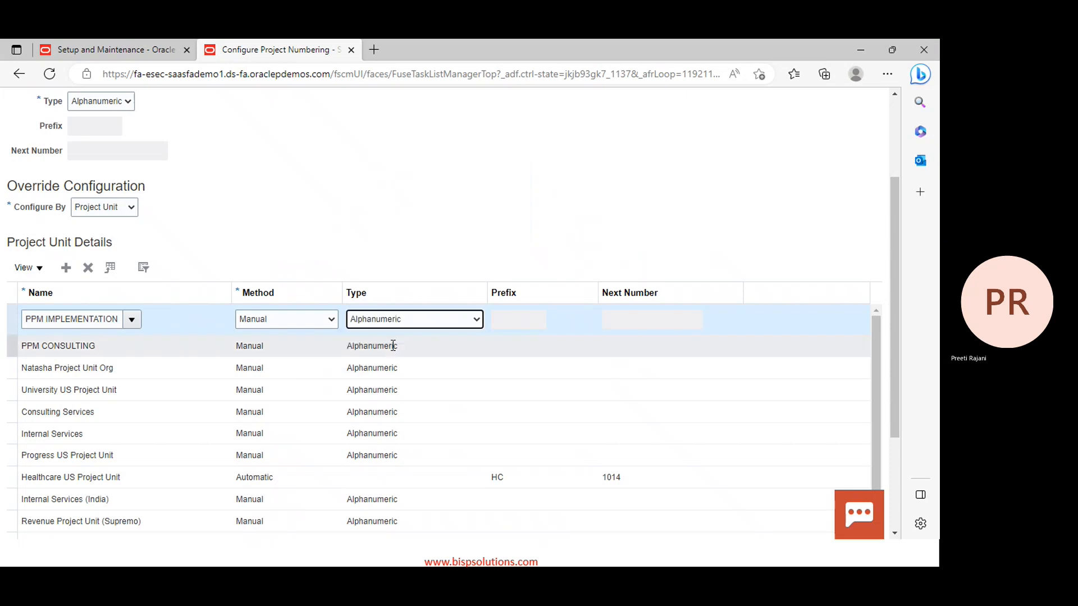
Add a new override row and select PPM_SUPPORT through a 'ppm' project unit search
click(67, 268)
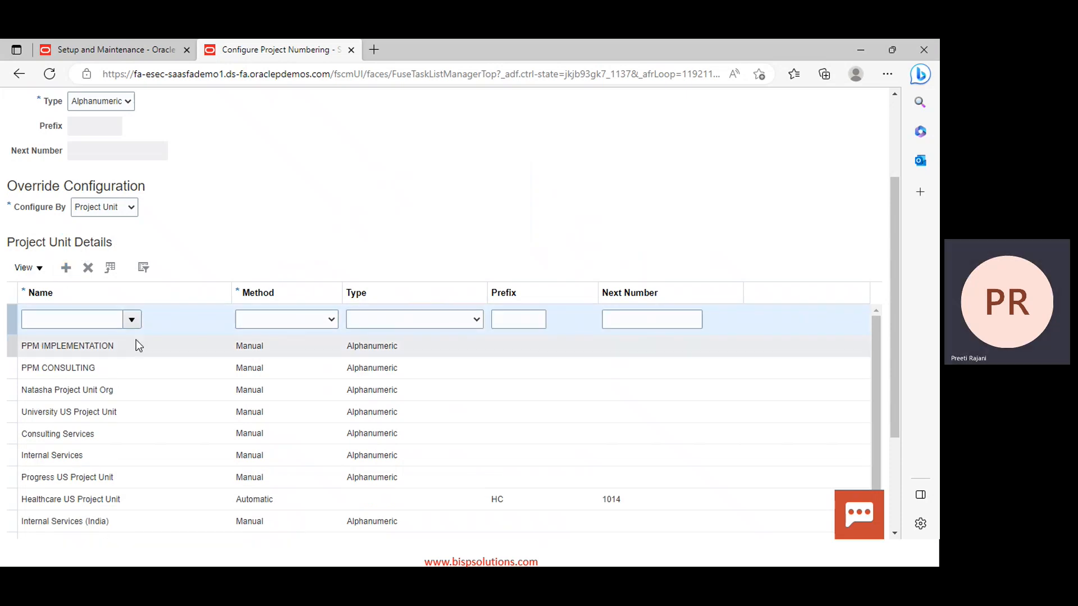
click(132, 317)
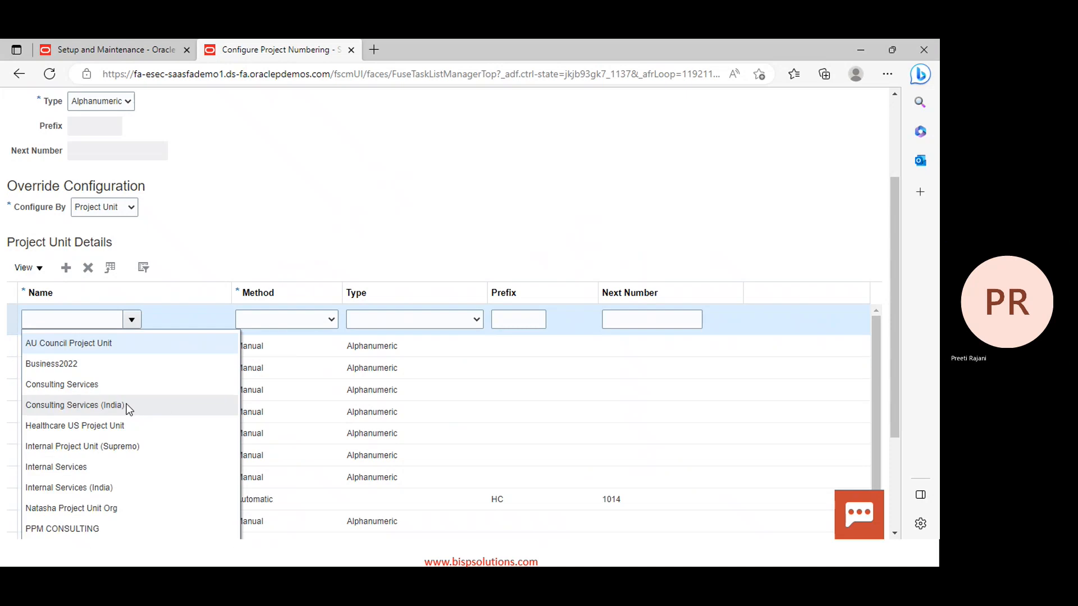
scroll(128, 428, down, 2)
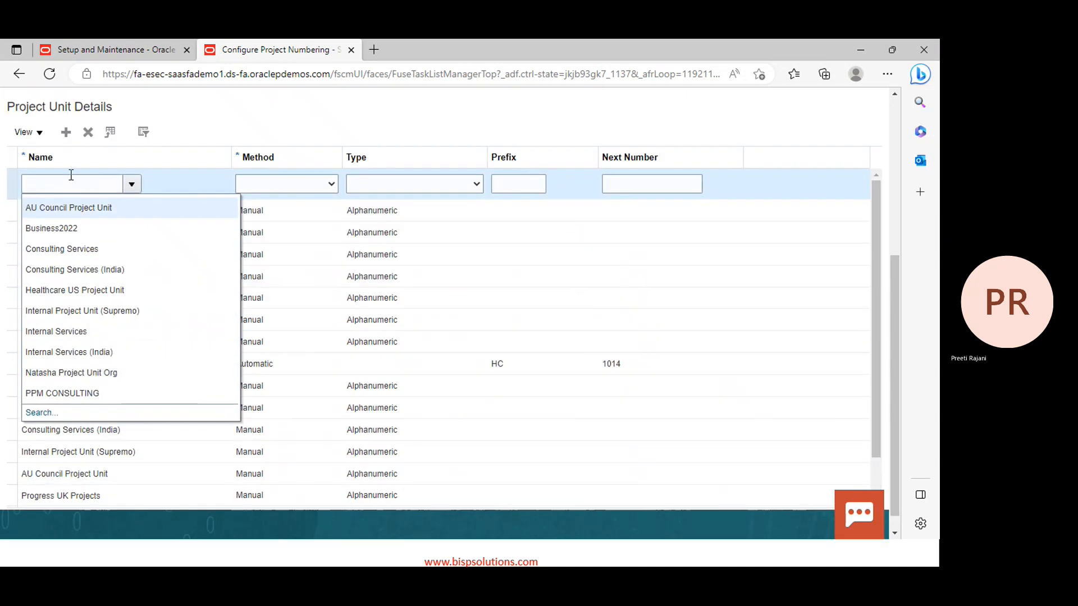
click(69, 185)
text(ppm)
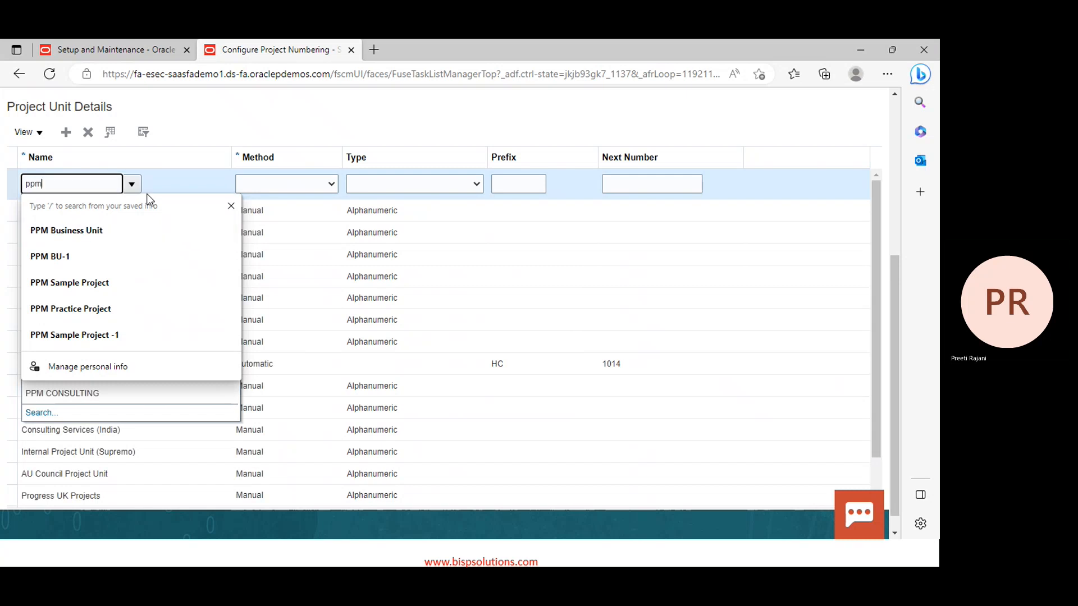
click(131, 184)
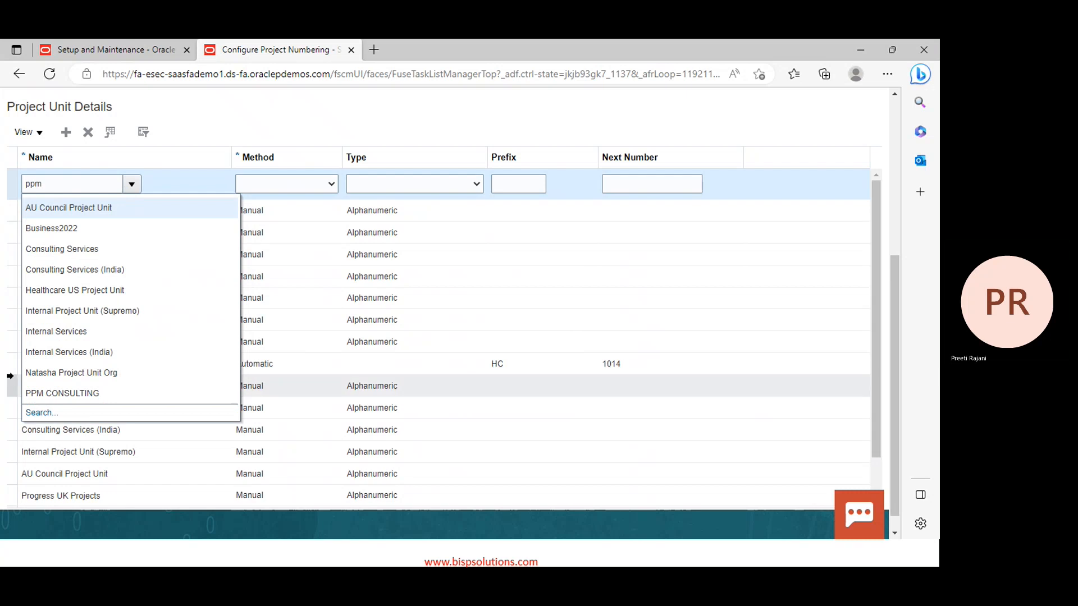
click(38, 408)
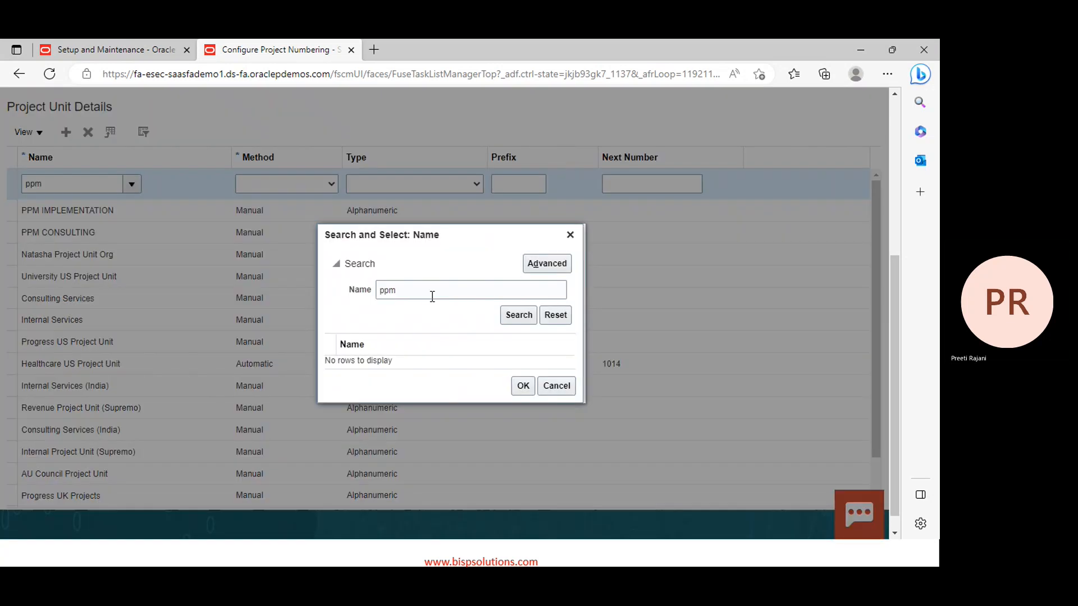
click(518, 314)
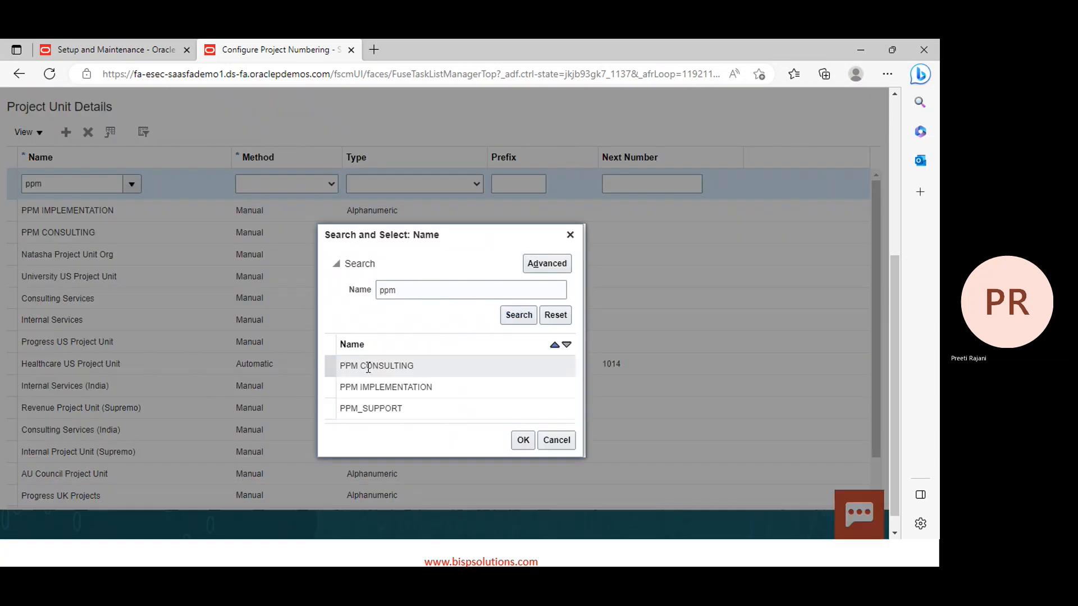
click(385, 382)
click(522, 413)
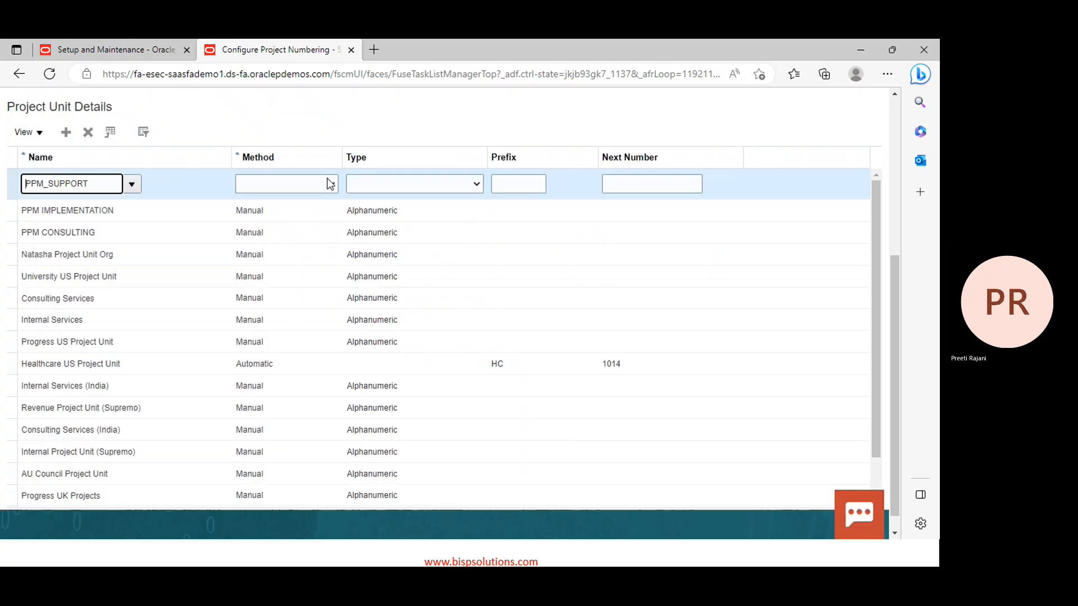
Set PPM_SUPPORT to Manual method and Alphanumeric type, then save and close the numbering setup
click(329, 183)
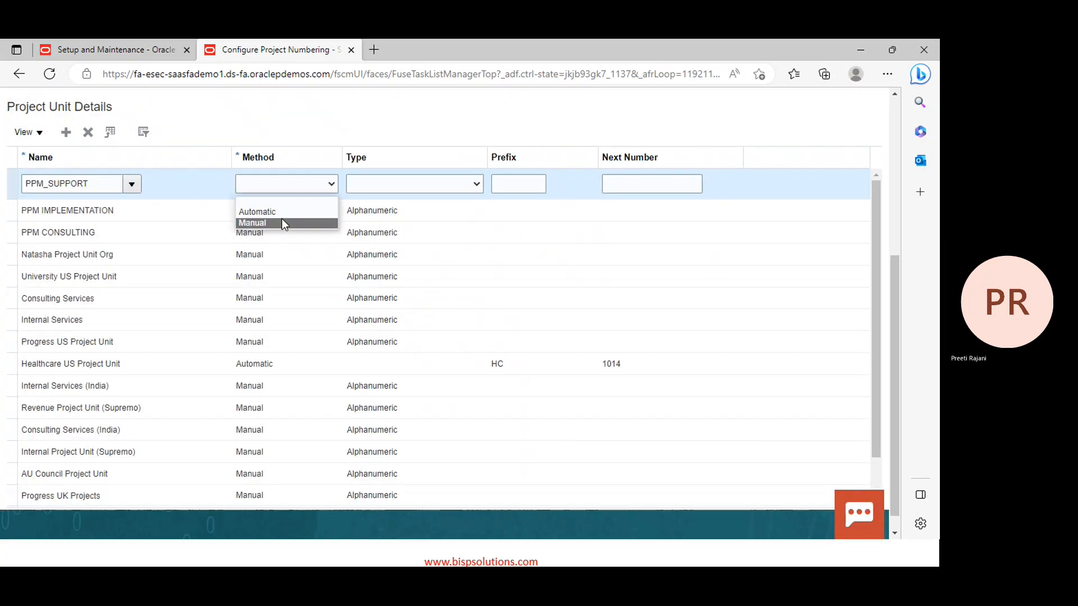
click(282, 223)
click(396, 184)
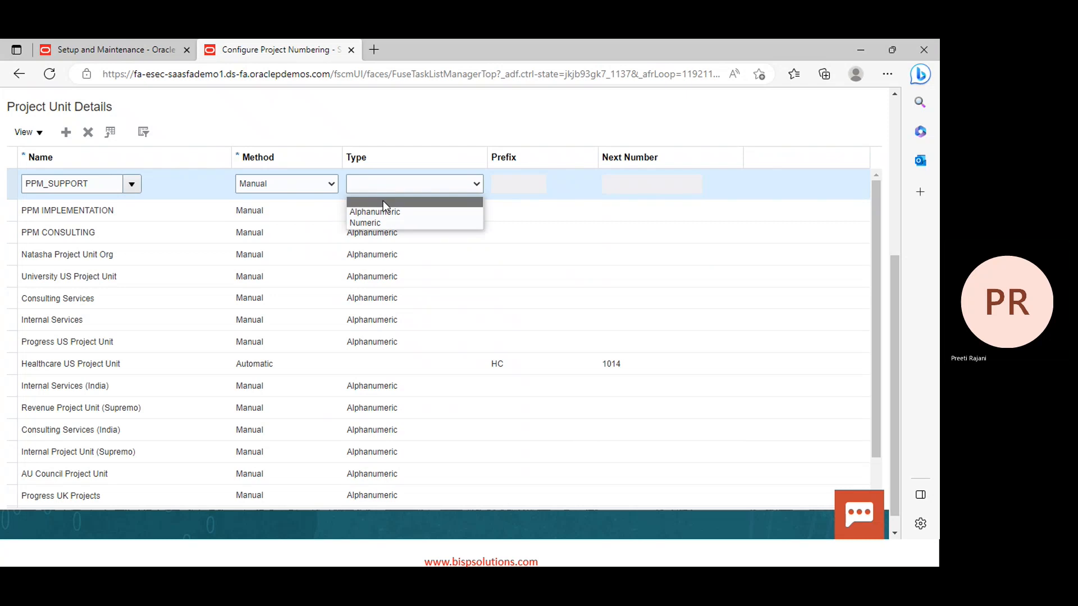
click(381, 213)
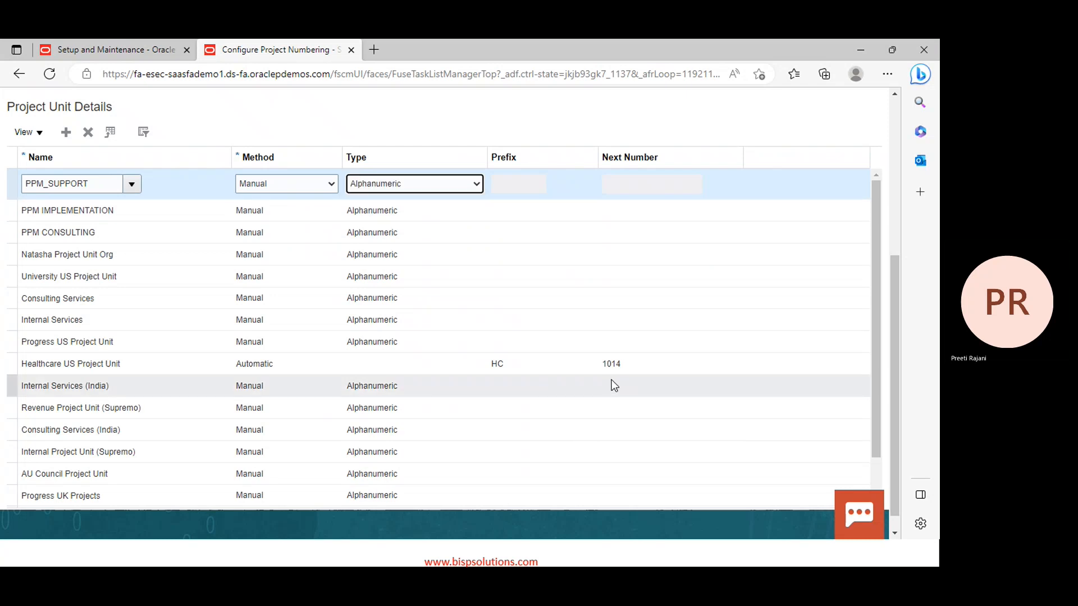
scroll(602, 271, up, 5)
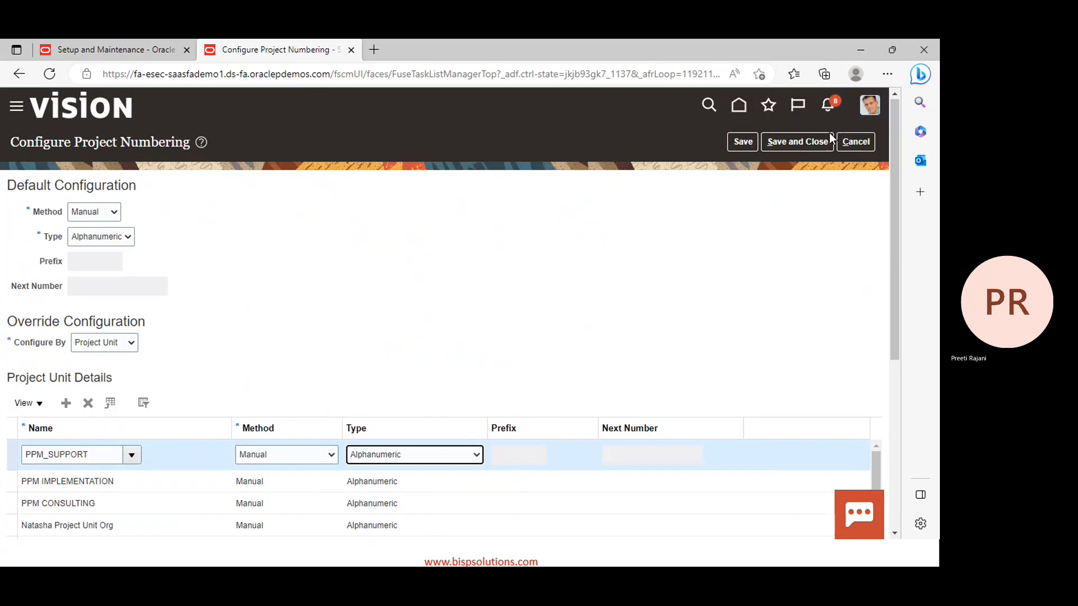
click(795, 143)
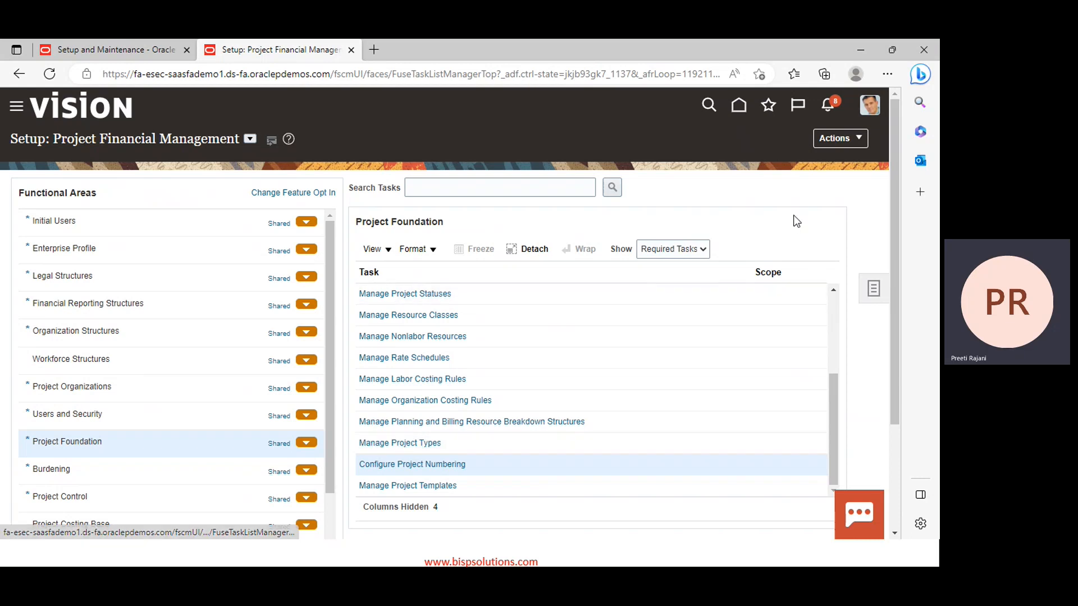
Colour the 'Configure Project Numbering' line blue on the Day 3 PPM topics slide
click(557, 512)
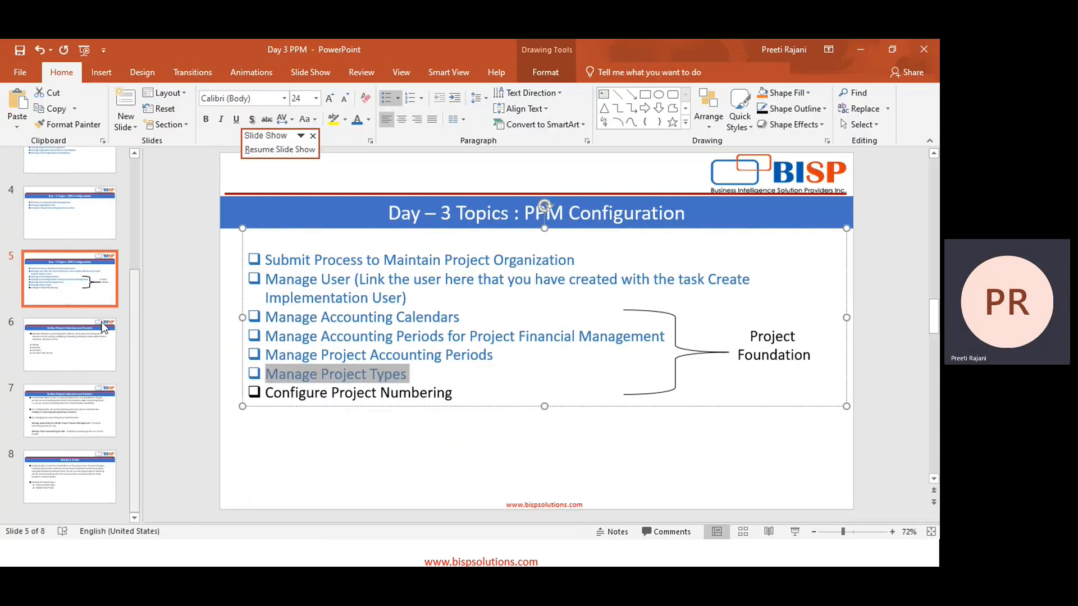
click(267, 393)
drag(267, 392, 482, 401)
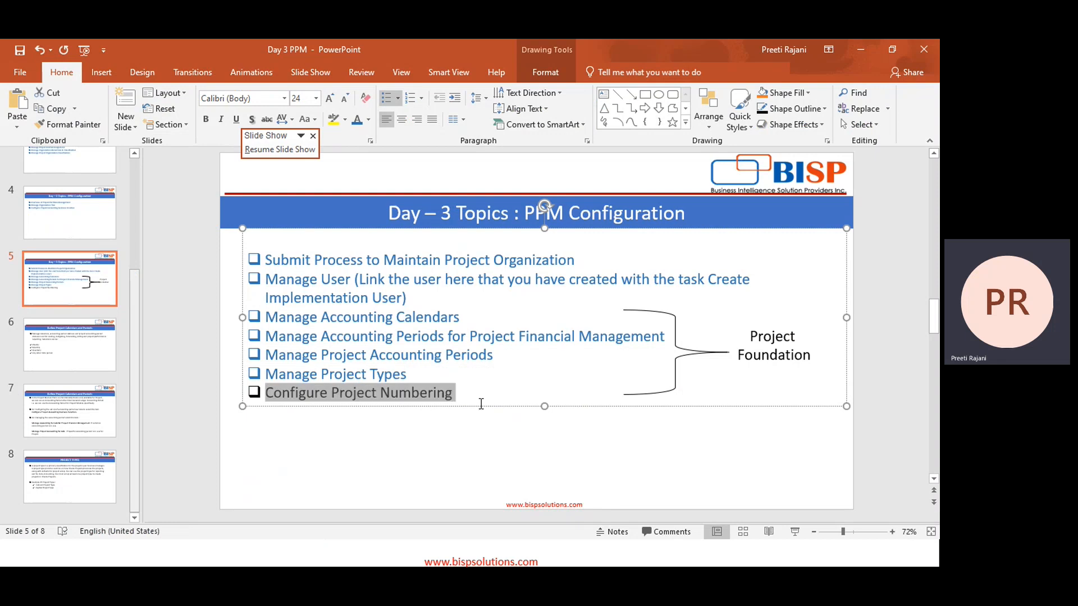
click(368, 120)
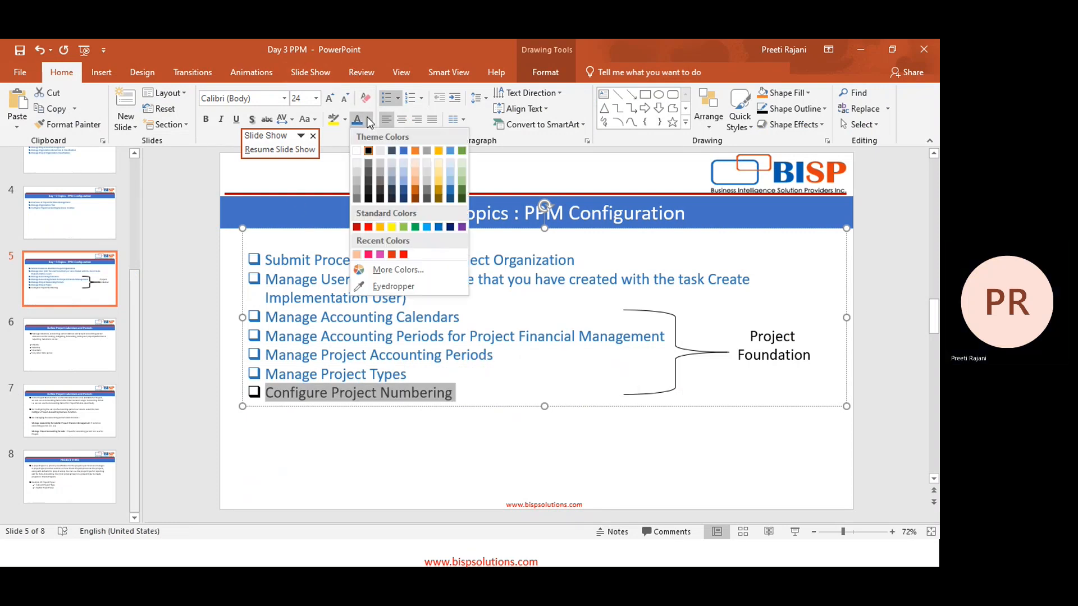
click(453, 192)
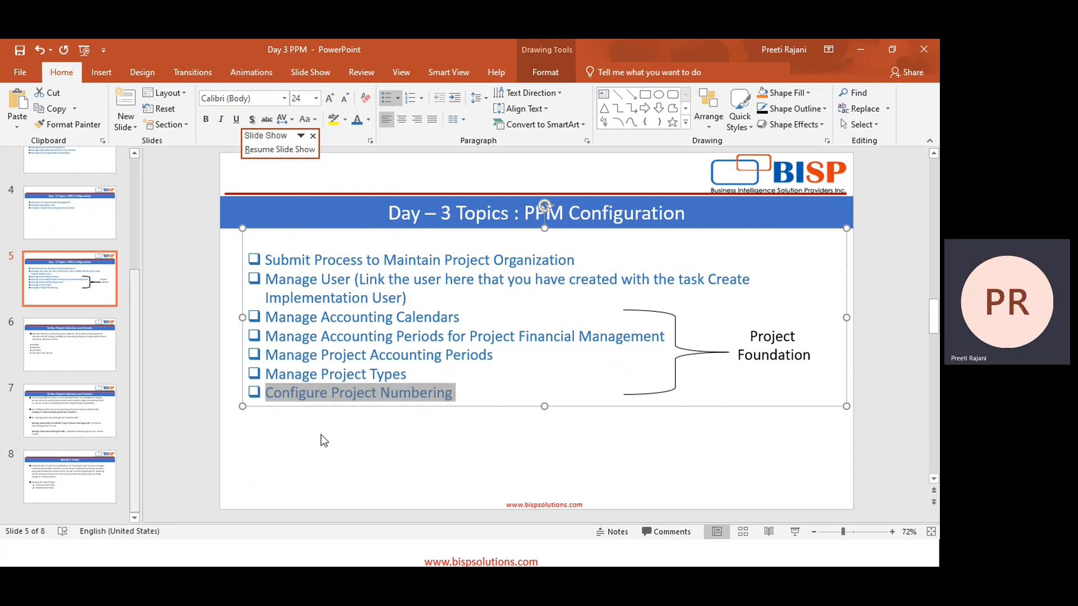